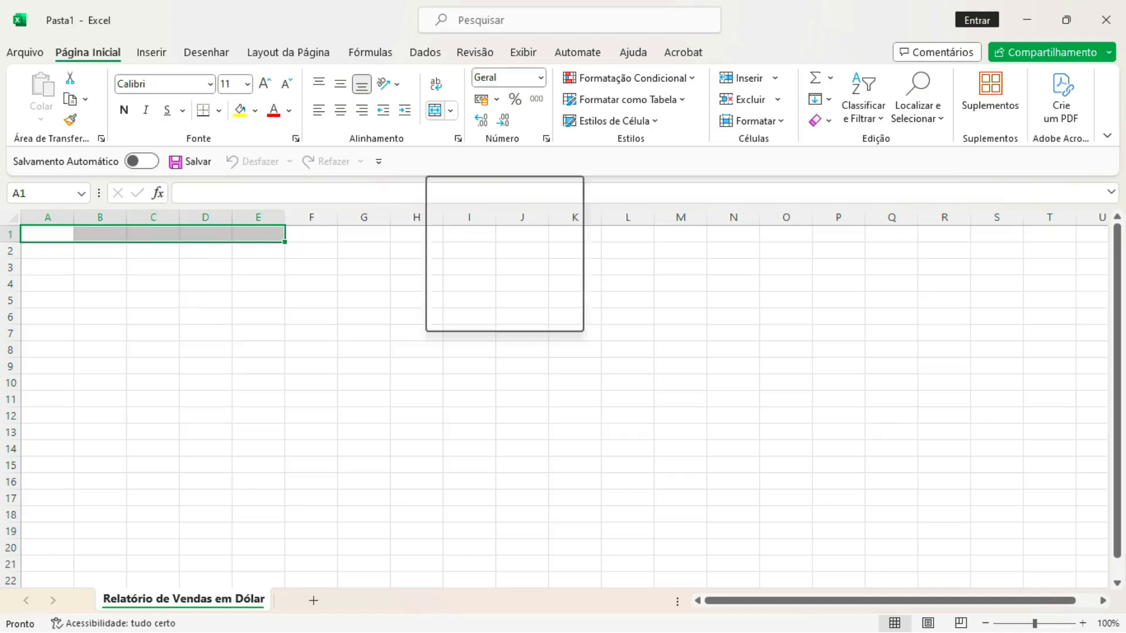
# Merge and center cells A1:E1 and increase row 1 to about twice its height.
pyautogui.click(434, 111)
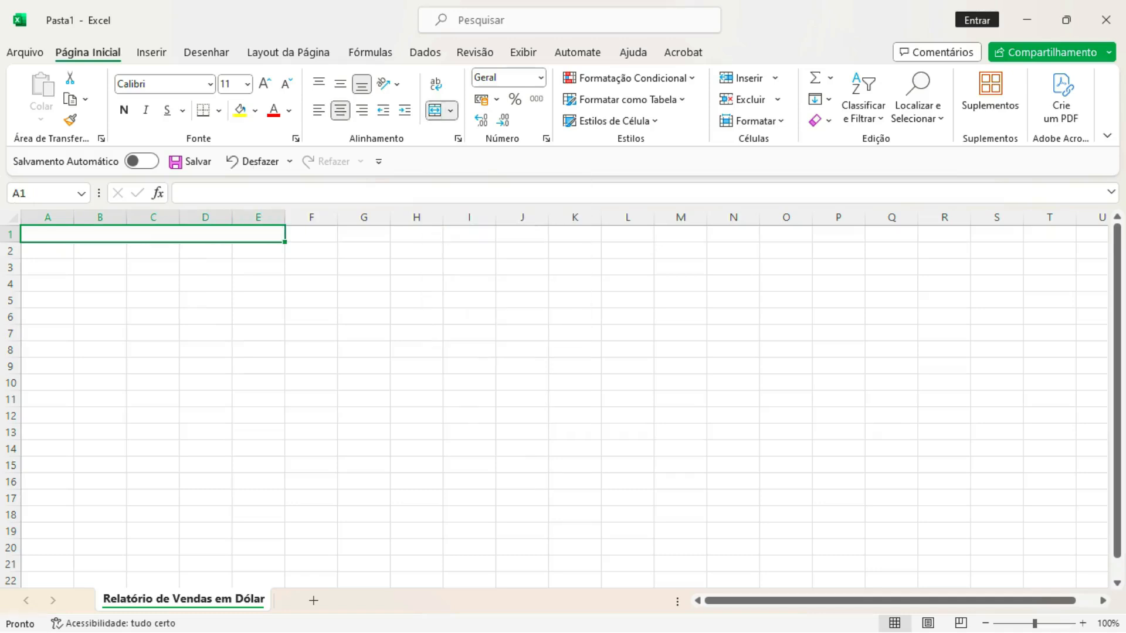
pyautogui.moveTo(10, 242); pyautogui.dragTo(10, 258)
# Enter the title "RELATÓRIO DE VENDAS EM DÓLAR" in the merged cell A1.
pyautogui.write('RE')
pyautogui.press('BackSpace')
pyautogui.press('BackSpace')
pyautogui.write('RELATÓRIO')
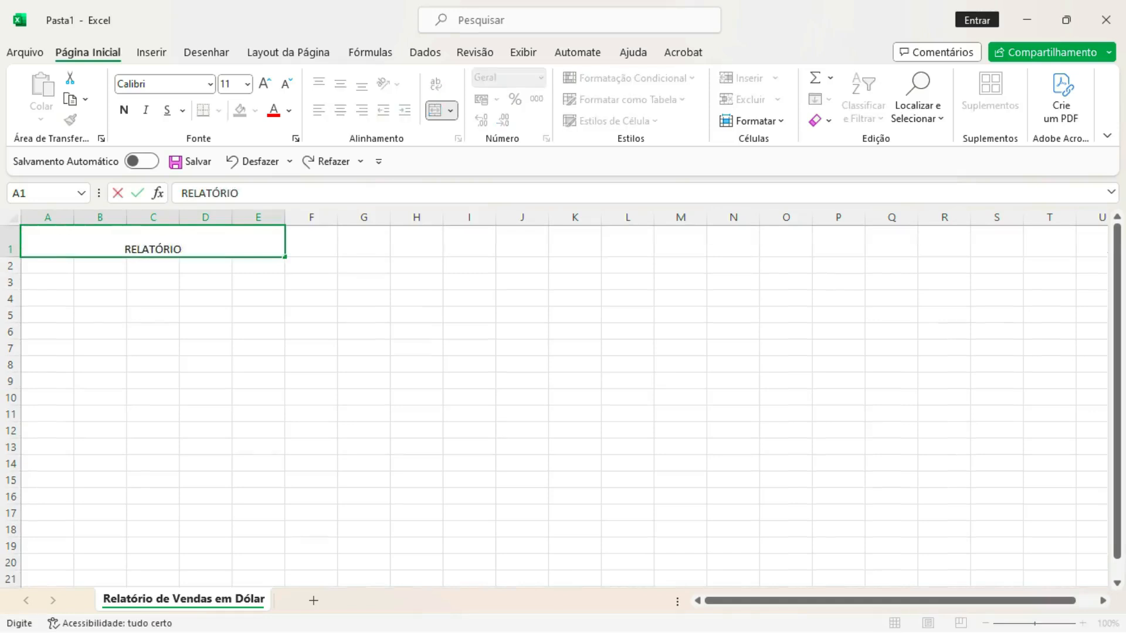
pyautogui.write(' DE VENDAS')
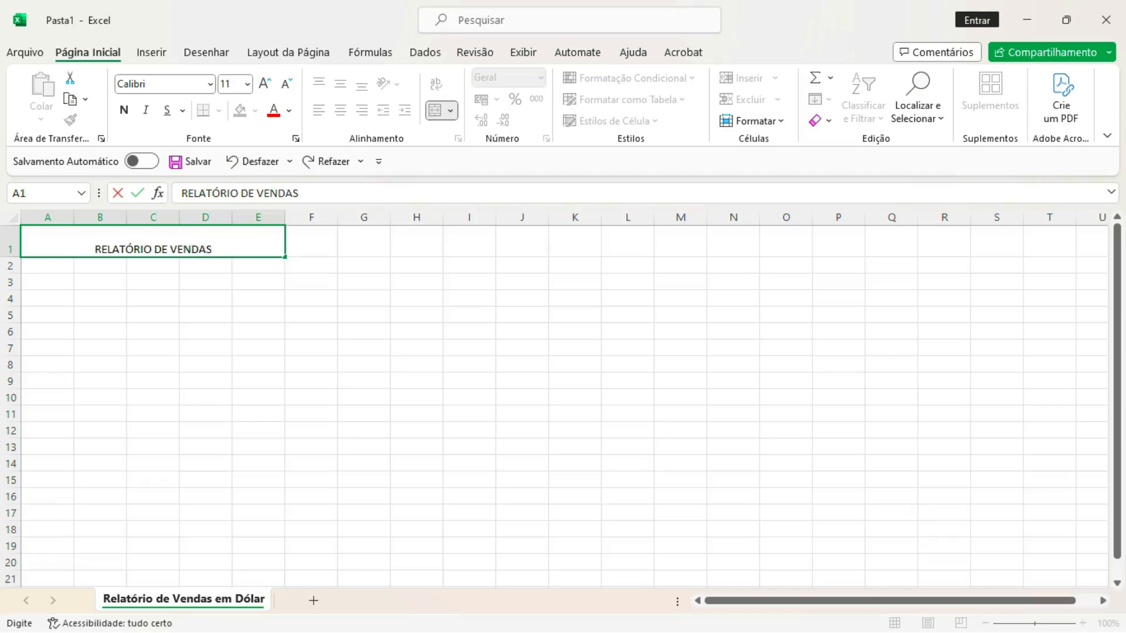
pyautogui.write(' EM DÓLAR')
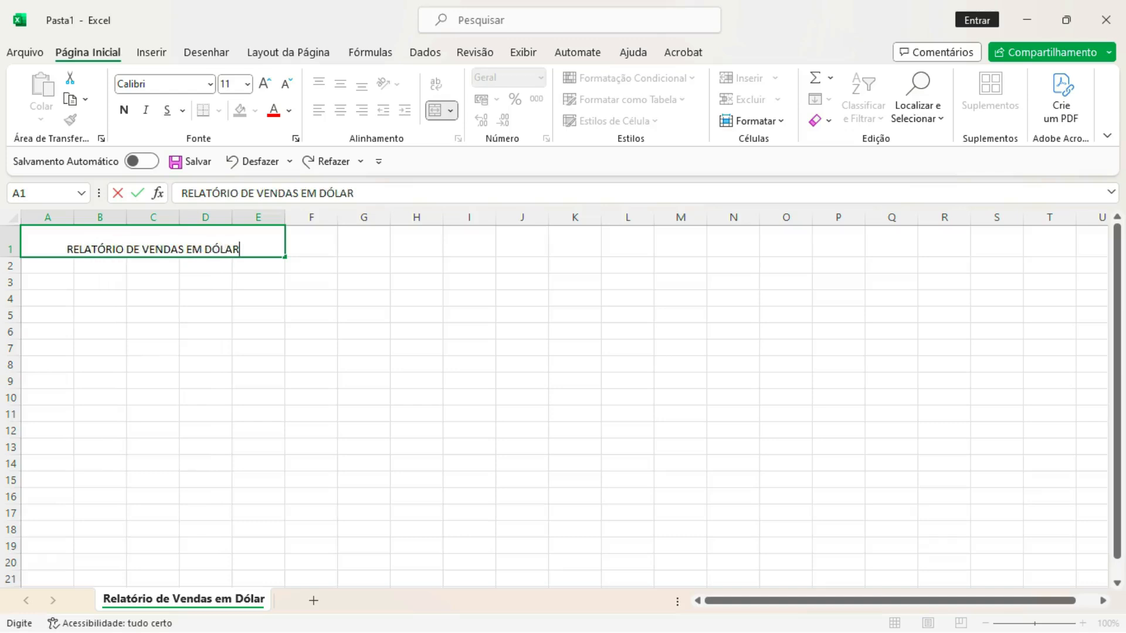
pyautogui.click(152, 364)
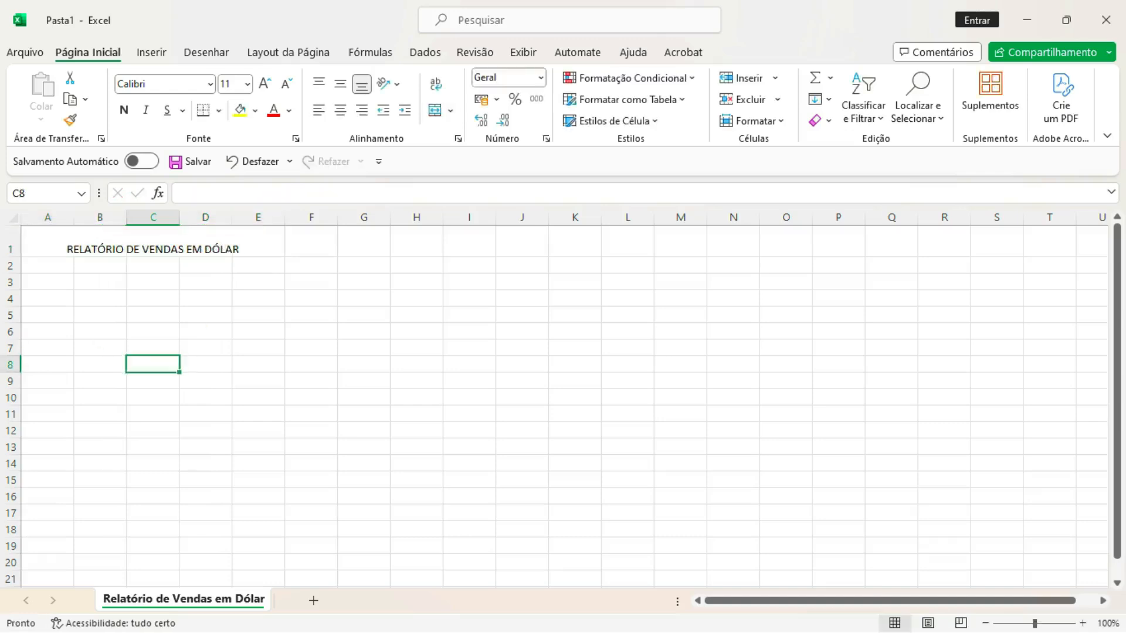
# Format the title in A1 as vertically centered, bold and font size 14.
pyautogui.click(152, 241)
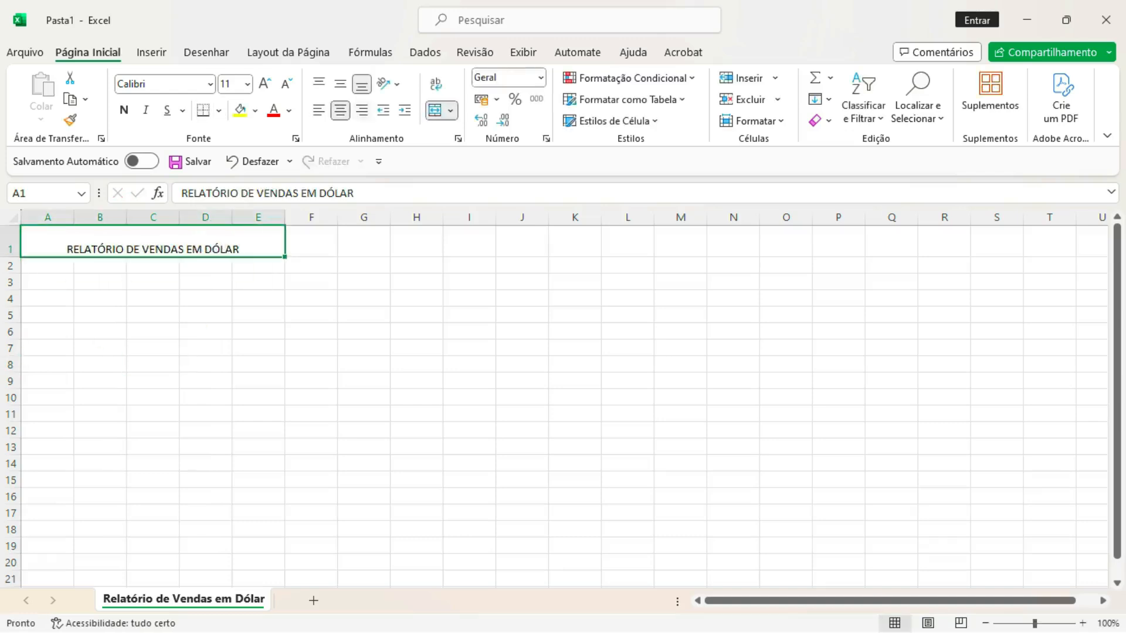
pyautogui.click(340, 83)
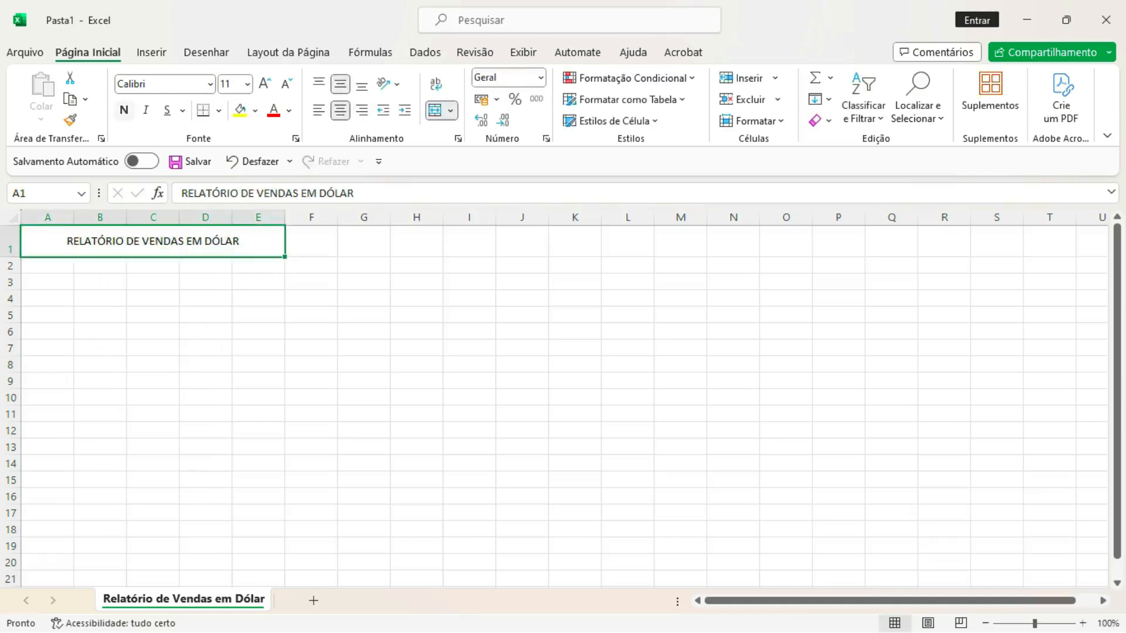
pyautogui.click(124, 110)
pyautogui.click(264, 83)
pyautogui.click(264, 83)
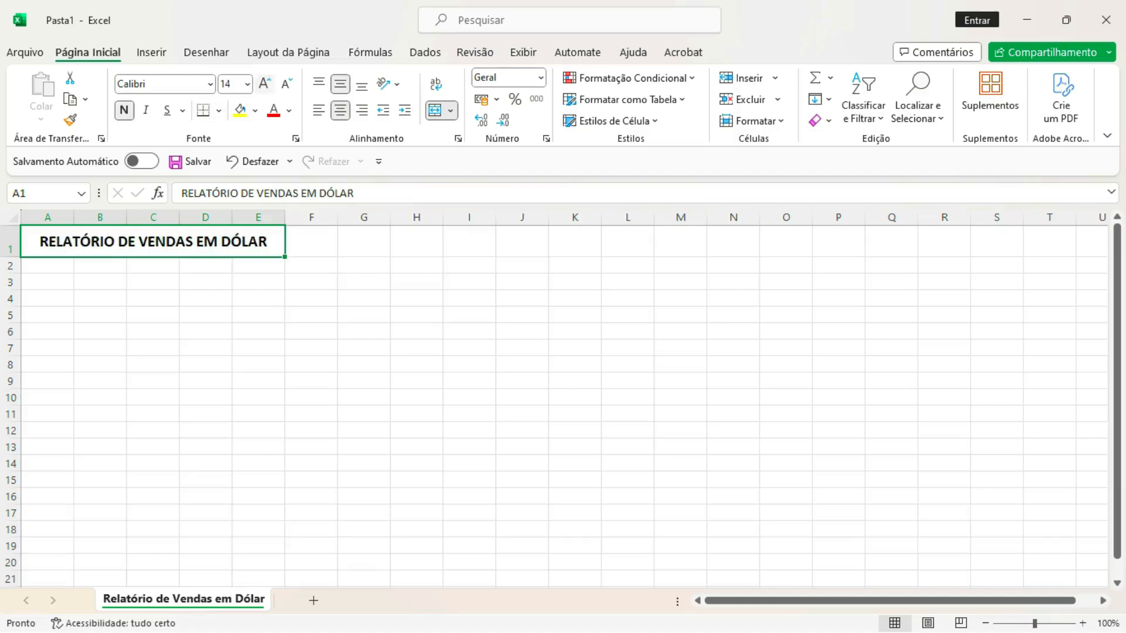
# Enter the headers DATA in A2 and DIA DA SEMANA in B2, and autofit column B to its text.
pyautogui.click(48, 266)
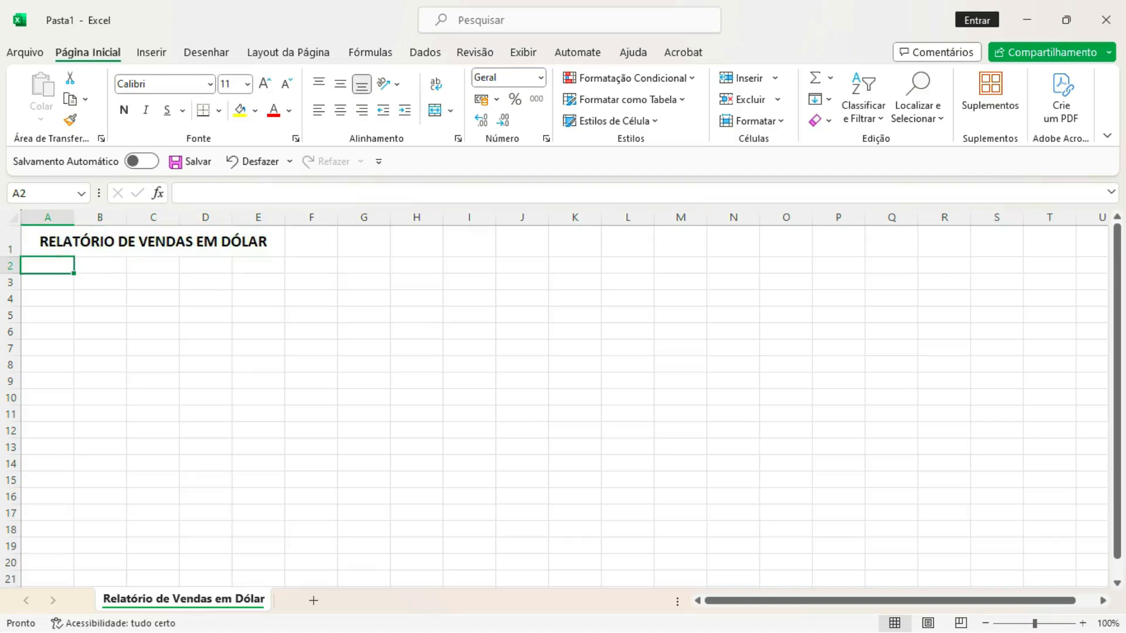
pyautogui.write('DATA')
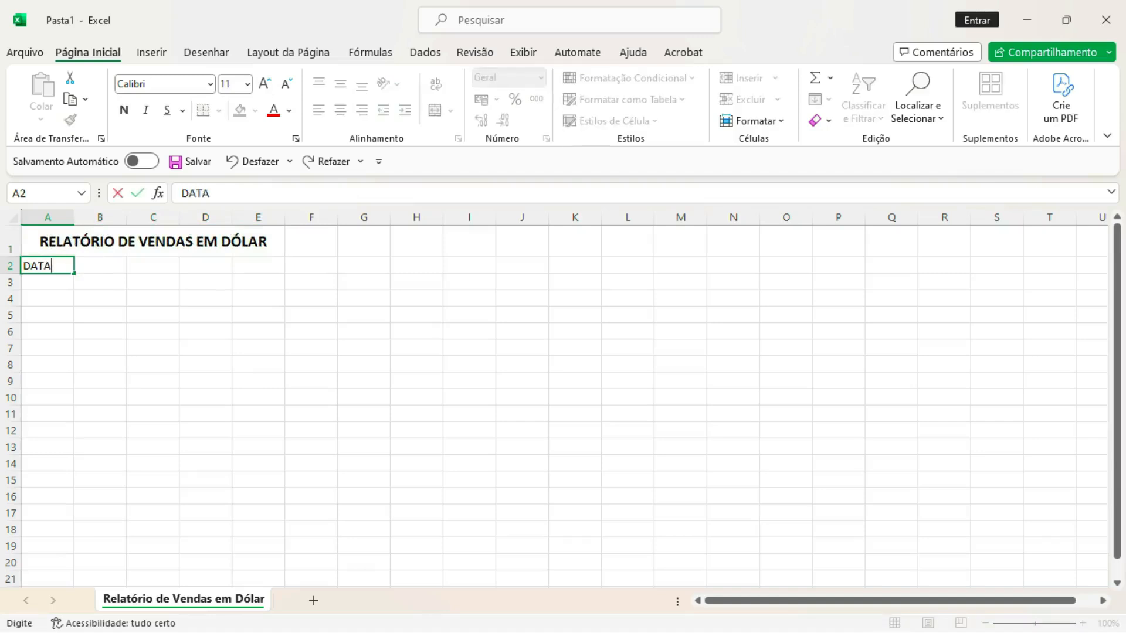
pyautogui.press('Tab')
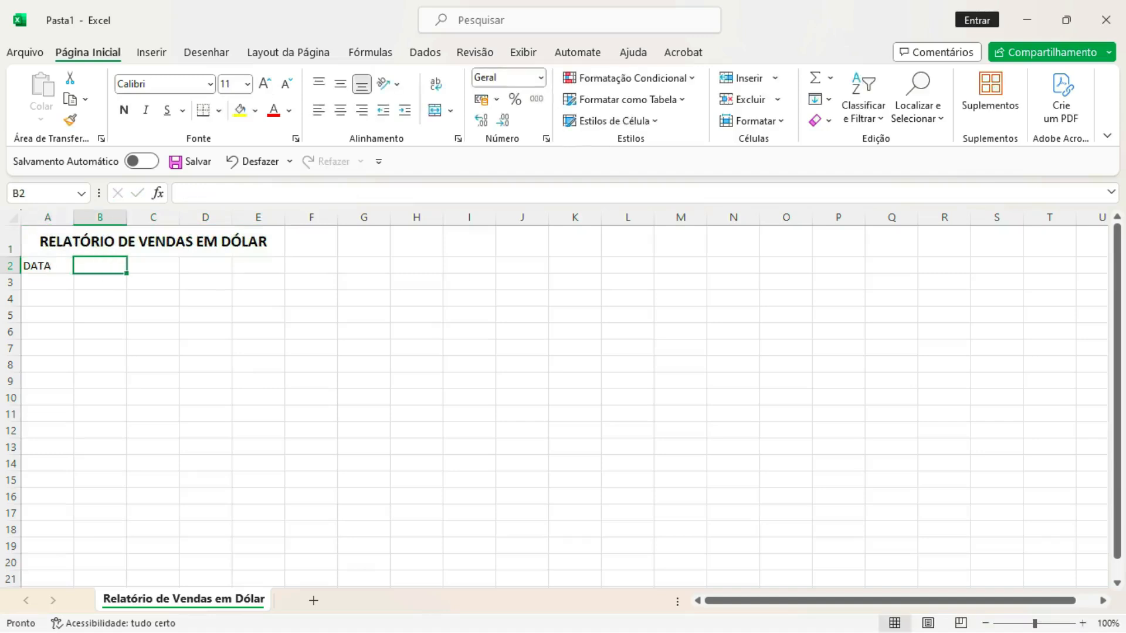
pyautogui.write('DIA DA ')
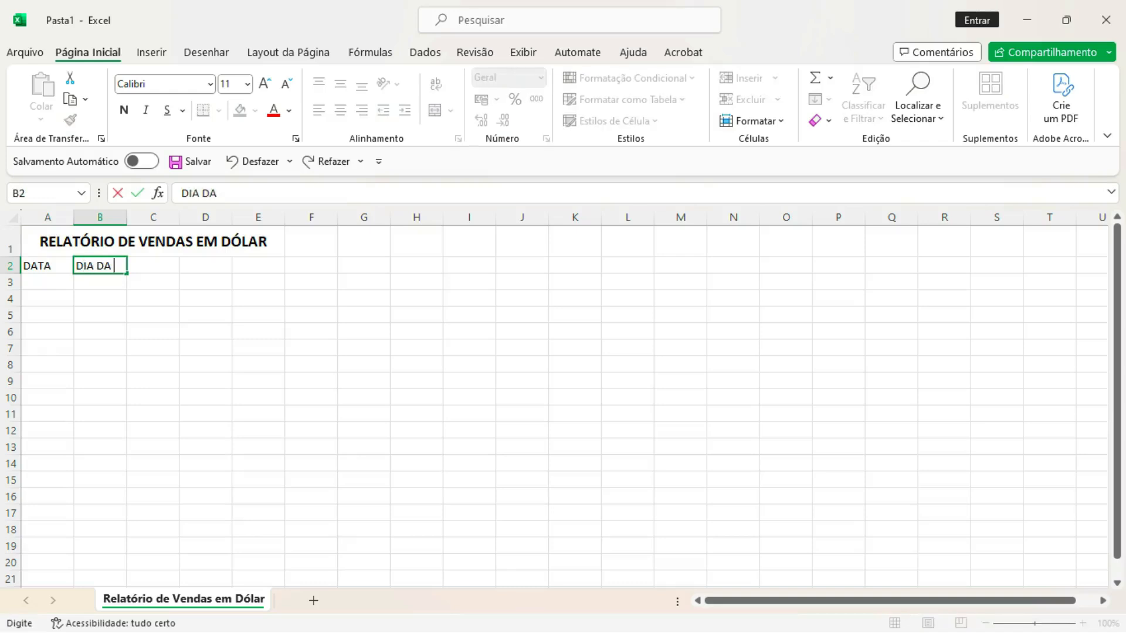
pyautogui.write('SEMANA')
pyautogui.press('Tab')
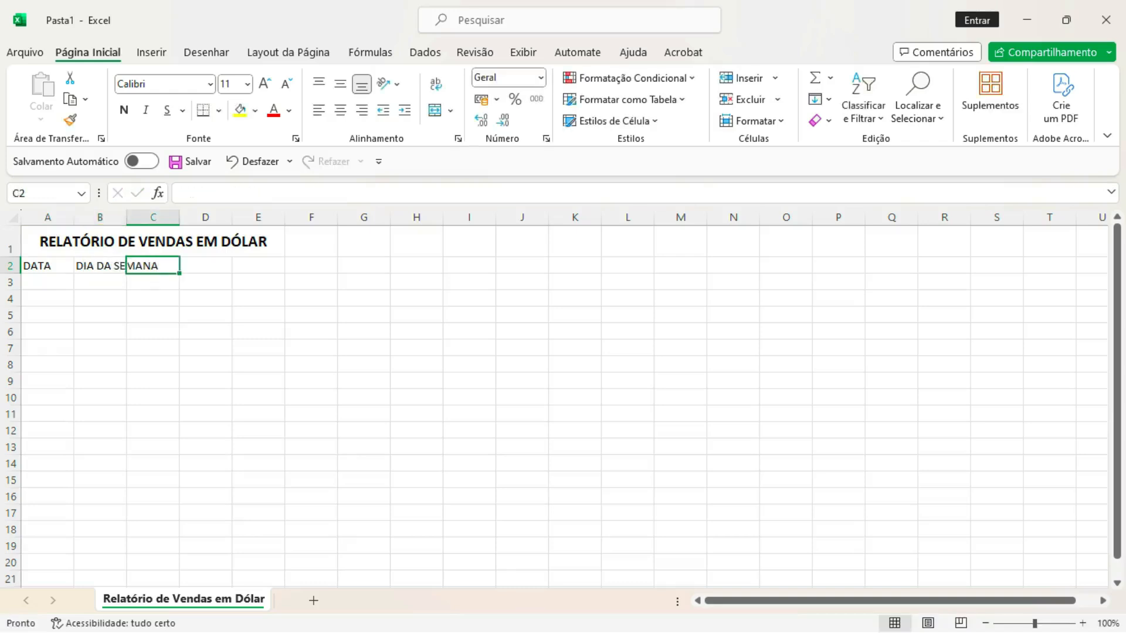
pyautogui.doubleClick(126, 218)
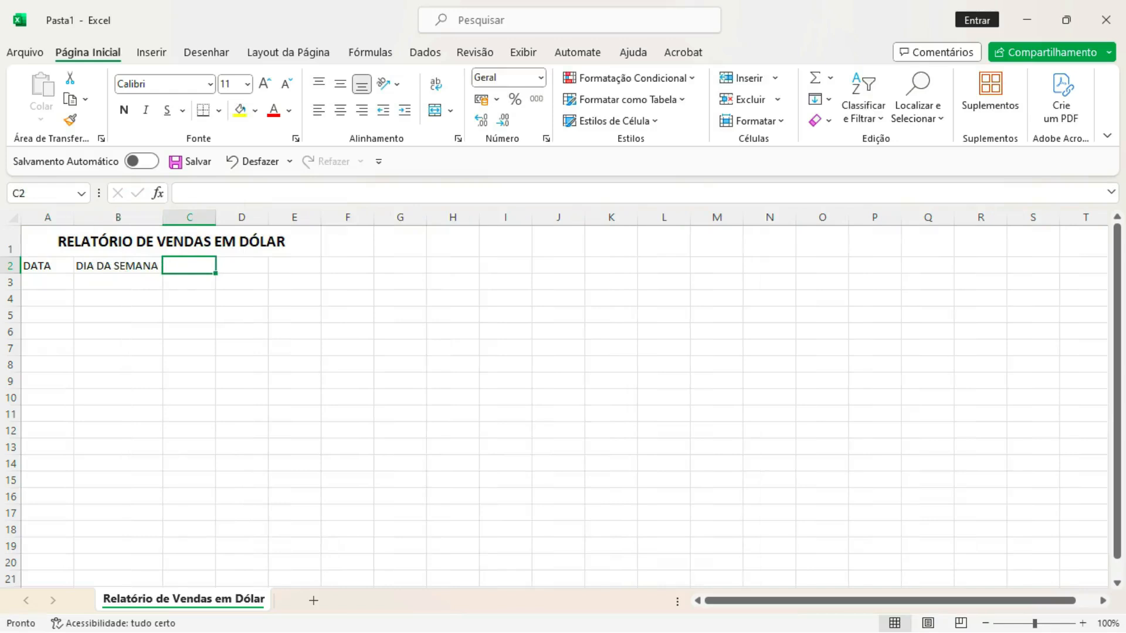
# Enter the header "VALOR VENDA (U$)" in C2 and autofit column C to its text.
pyautogui.write('VENDA')
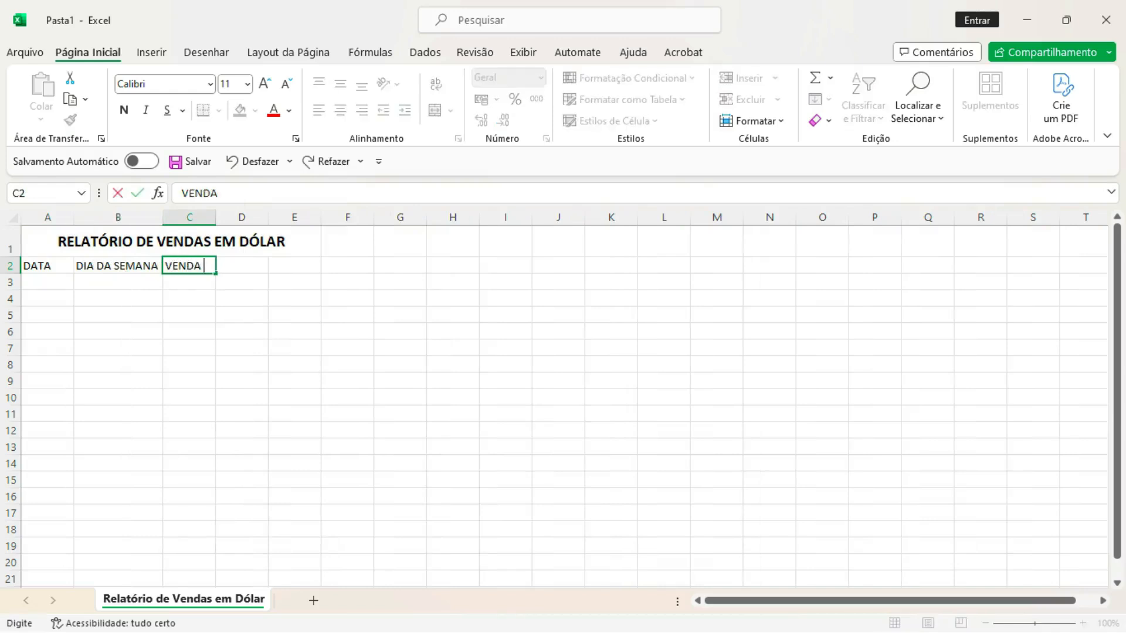
pyautogui.press('BackSpace')
pyautogui.press('BackSpace')
pyautogui.press('BackSpace')
pyautogui.press('BackSpace')
pyautogui.write('ALOR')
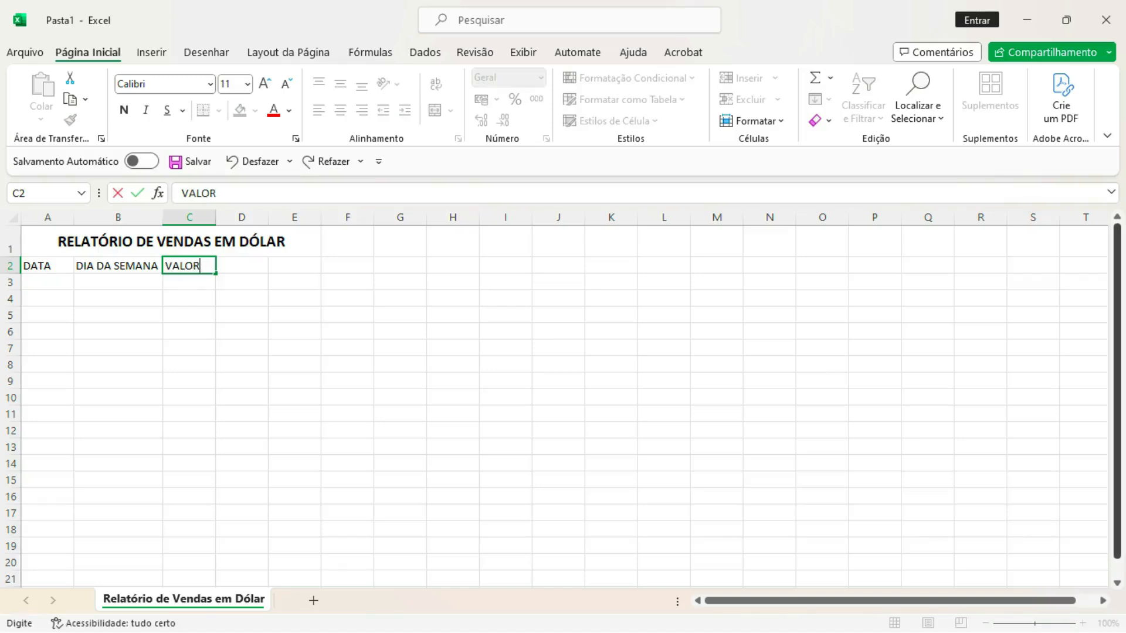
pyautogui.write(' VENDA (')
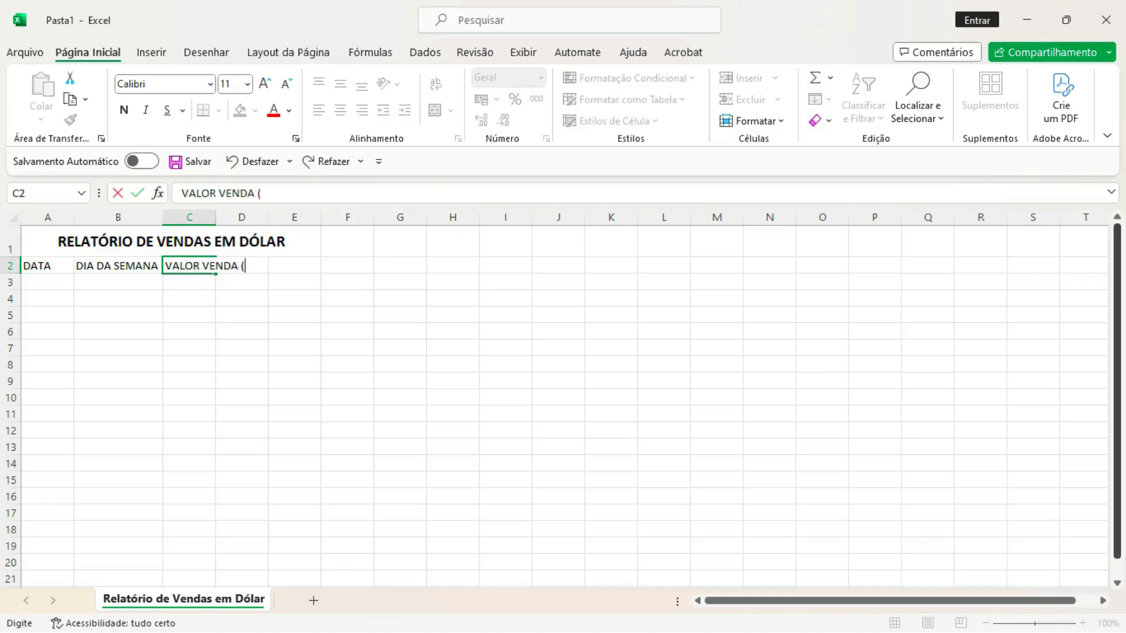
pyautogui.write('U$)')
pyautogui.press('Return')
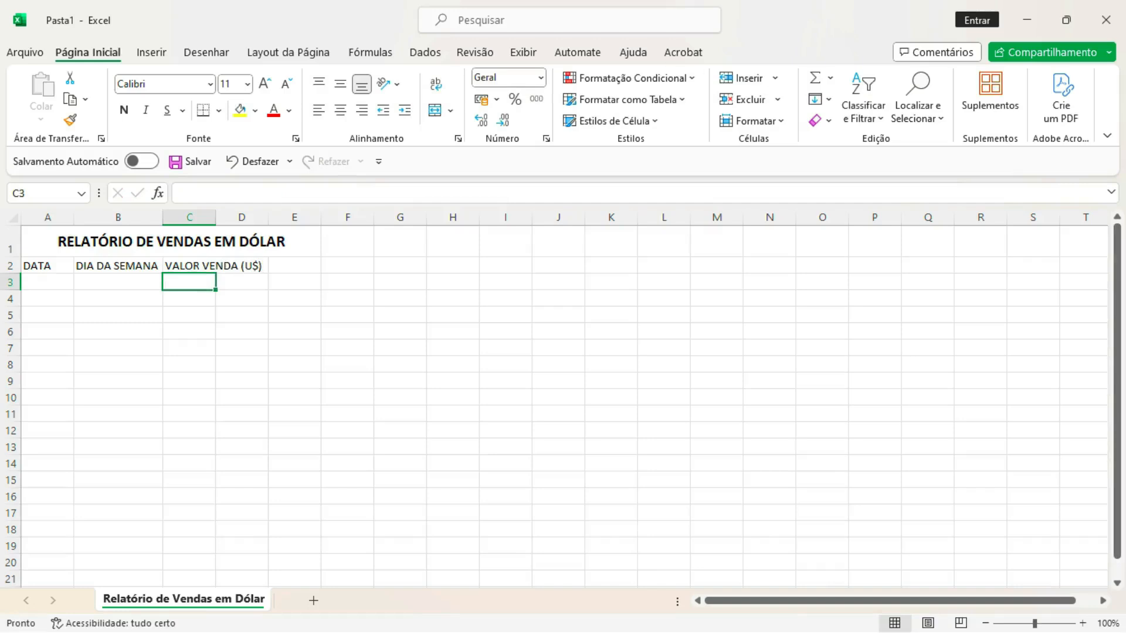
pyautogui.doubleClick(216, 218)
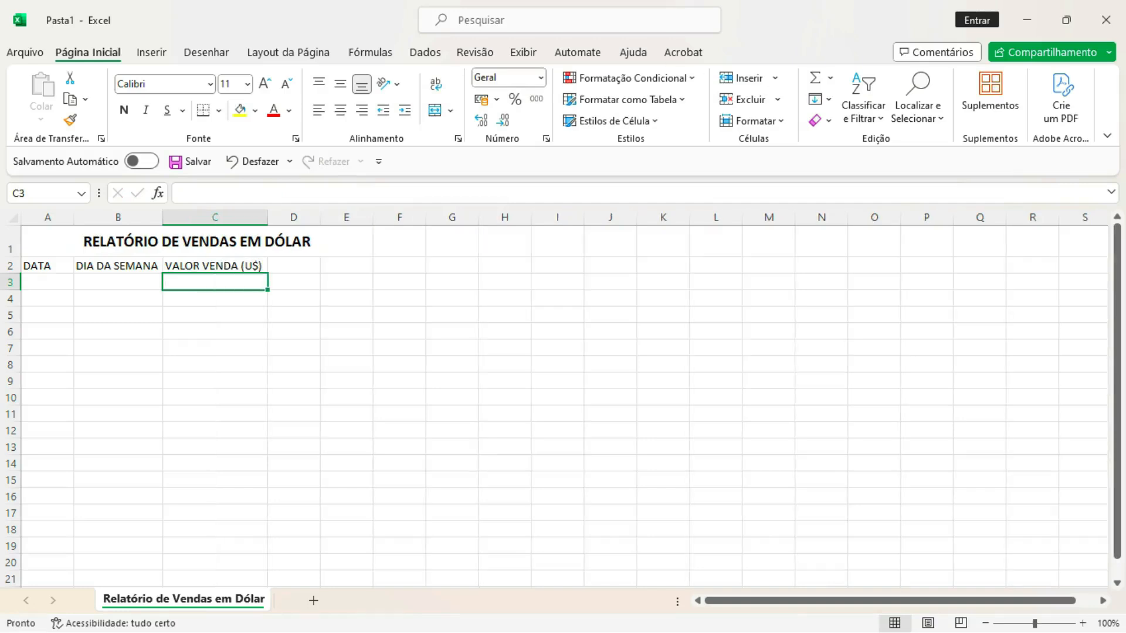
# Enter the header "COTAÇÃO DO DÓLAR" in D2 and autofit column D to its text.
pyautogui.click(294, 265)
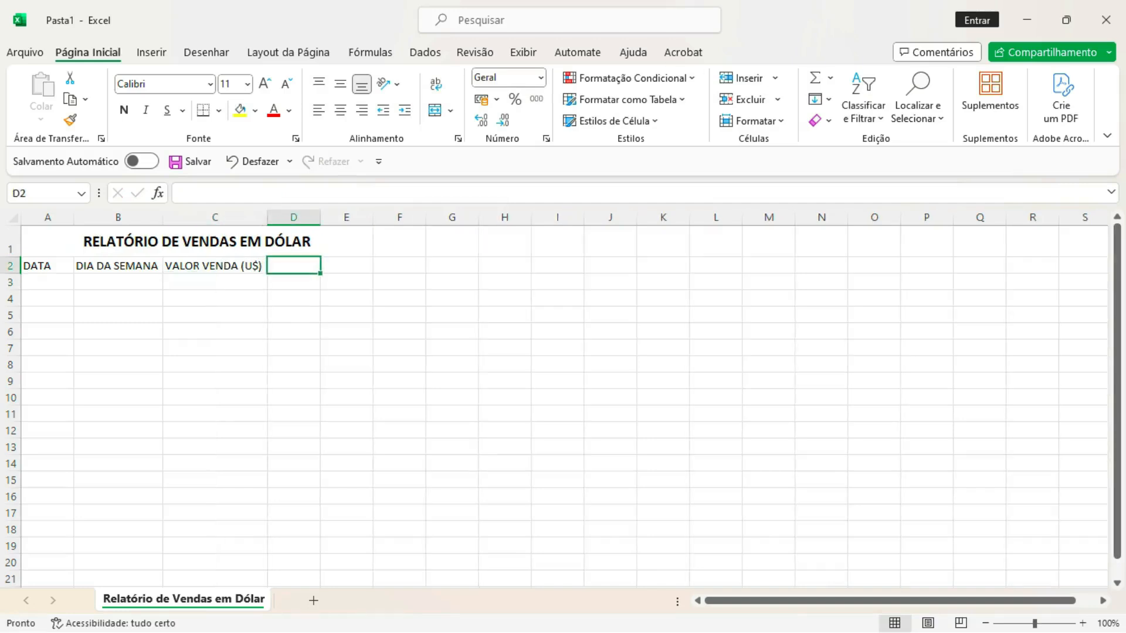
pyautogui.write('COTAÇ')
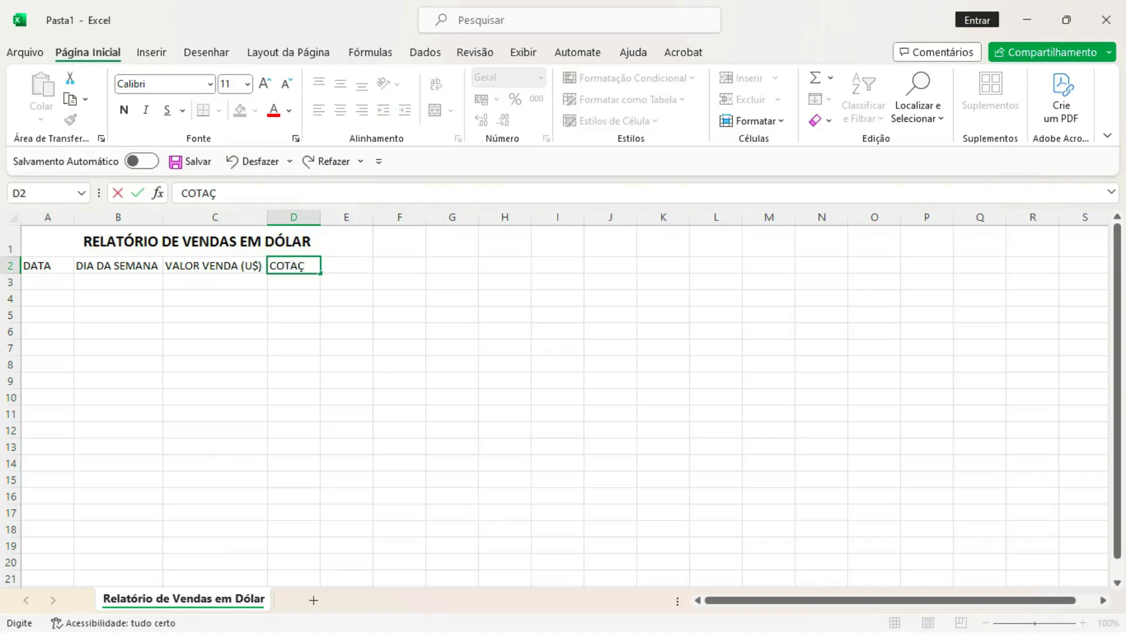
pyautogui.write('ÃO DO DÓLAR')
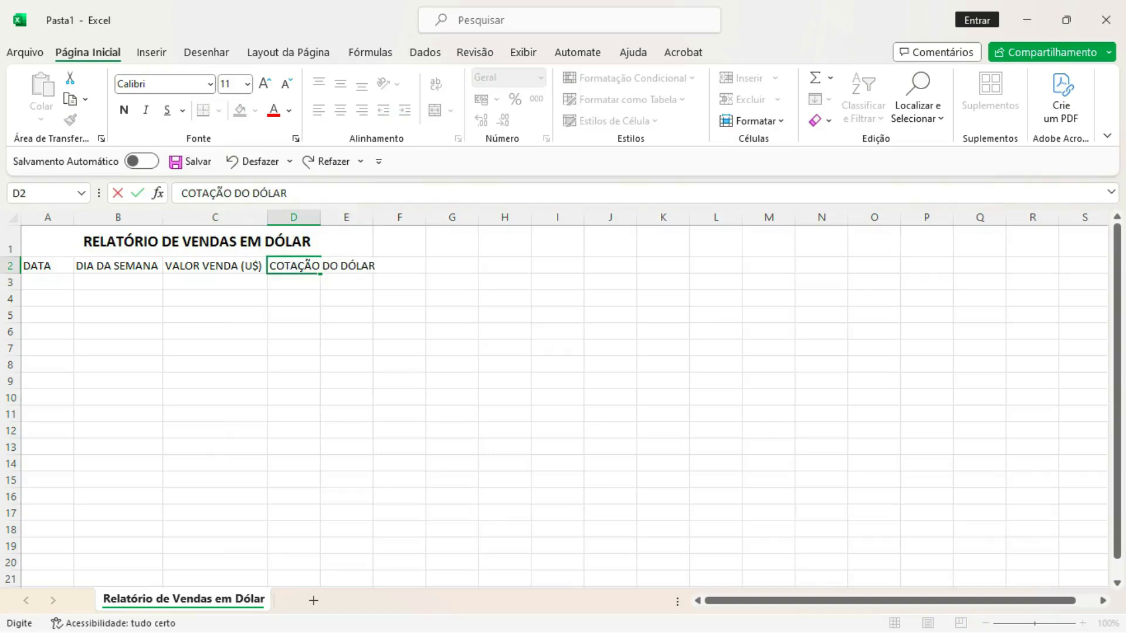
pyautogui.press('Return')
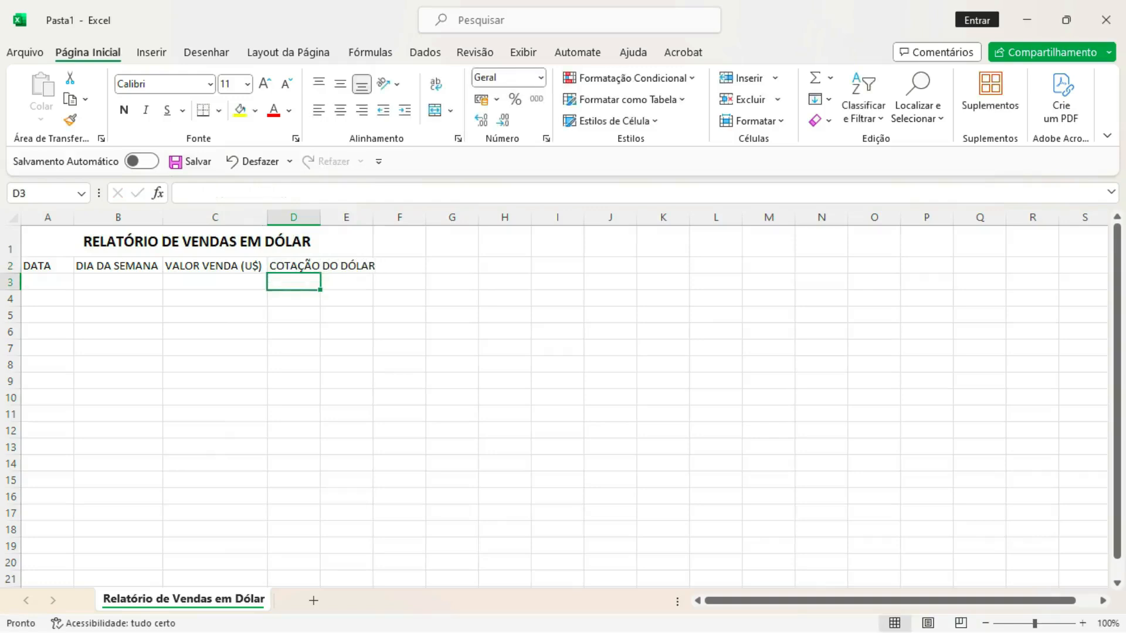
pyautogui.doubleClick(321, 218)
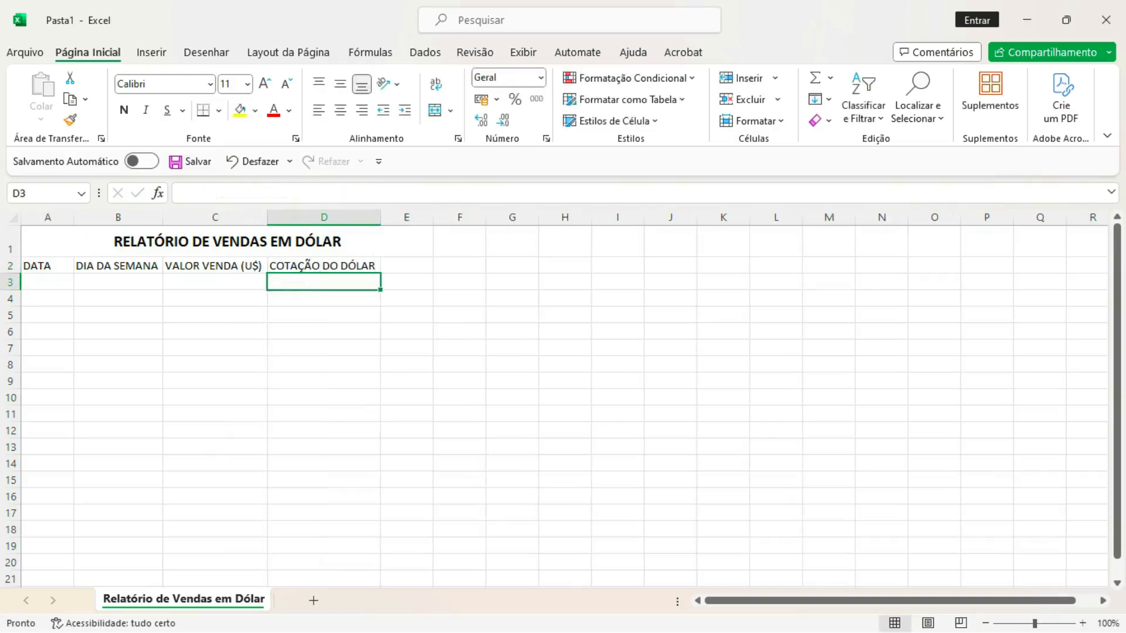
# Enter the header "RECEITA GERAL" in E2 and autofit column E to its text.
pyautogui.click(406, 266)
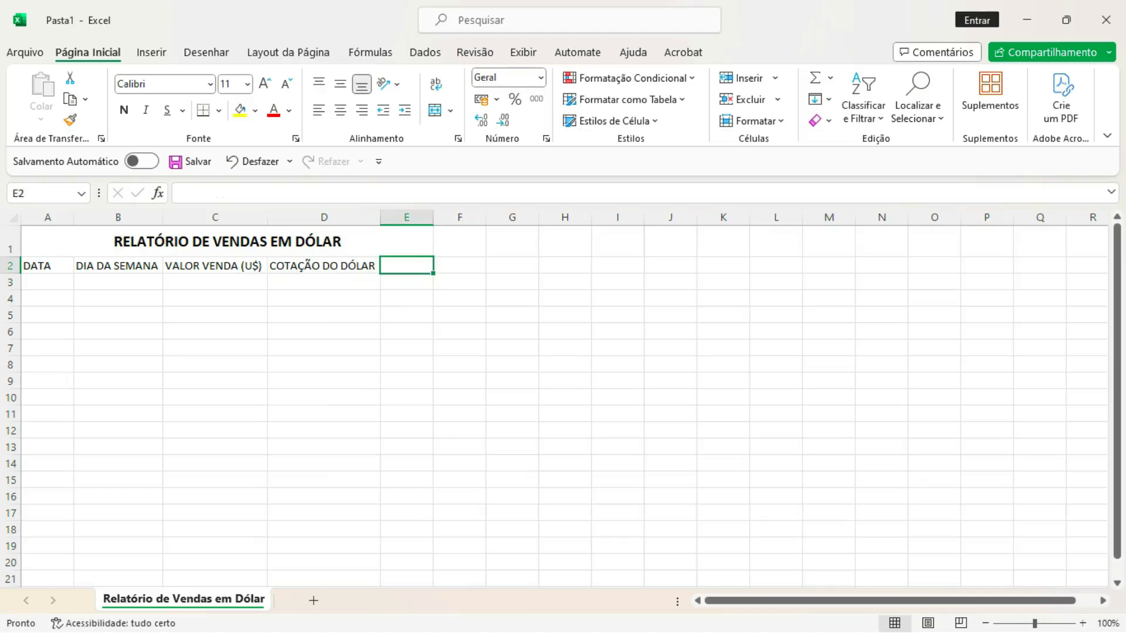
pyautogui.write('RECEITA GERAL')
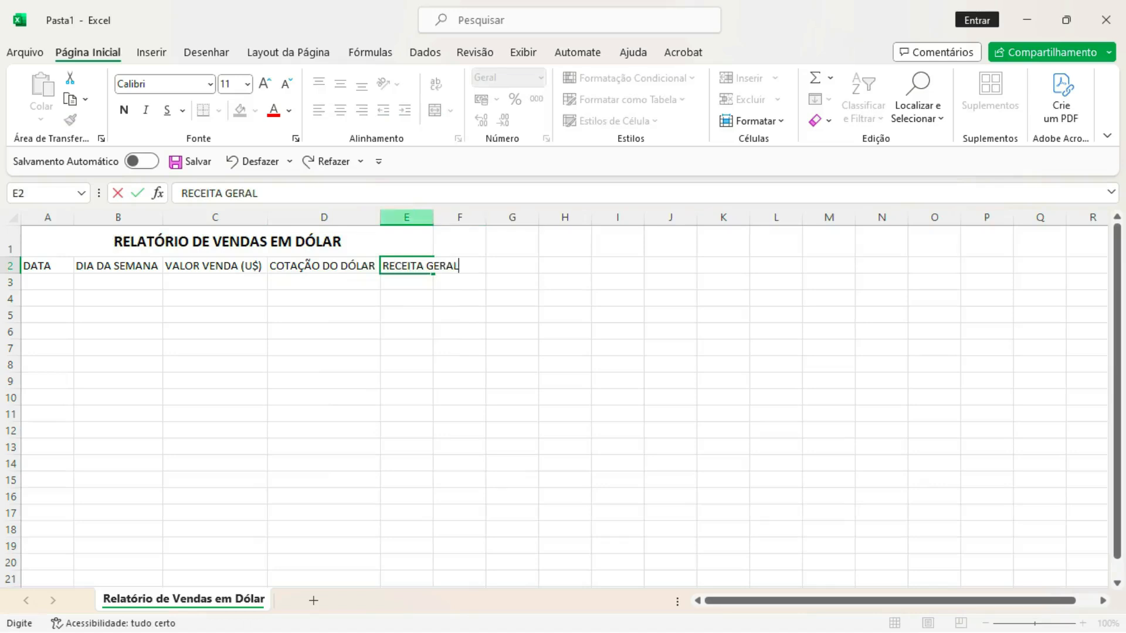
pyautogui.doubleClick(433, 217)
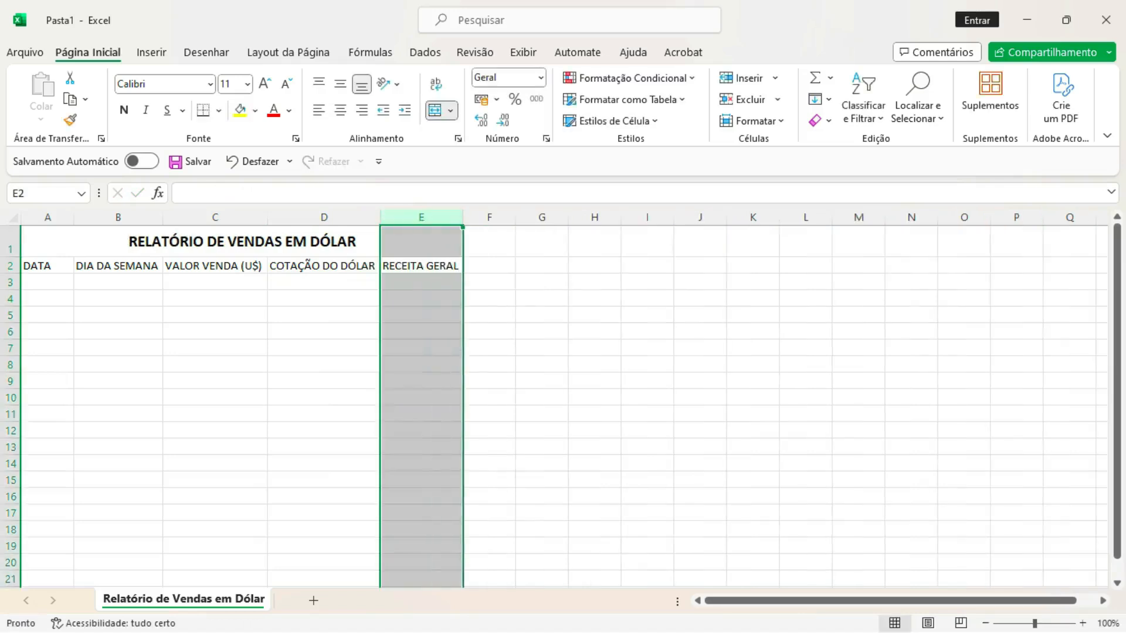
pyautogui.click(48, 282)
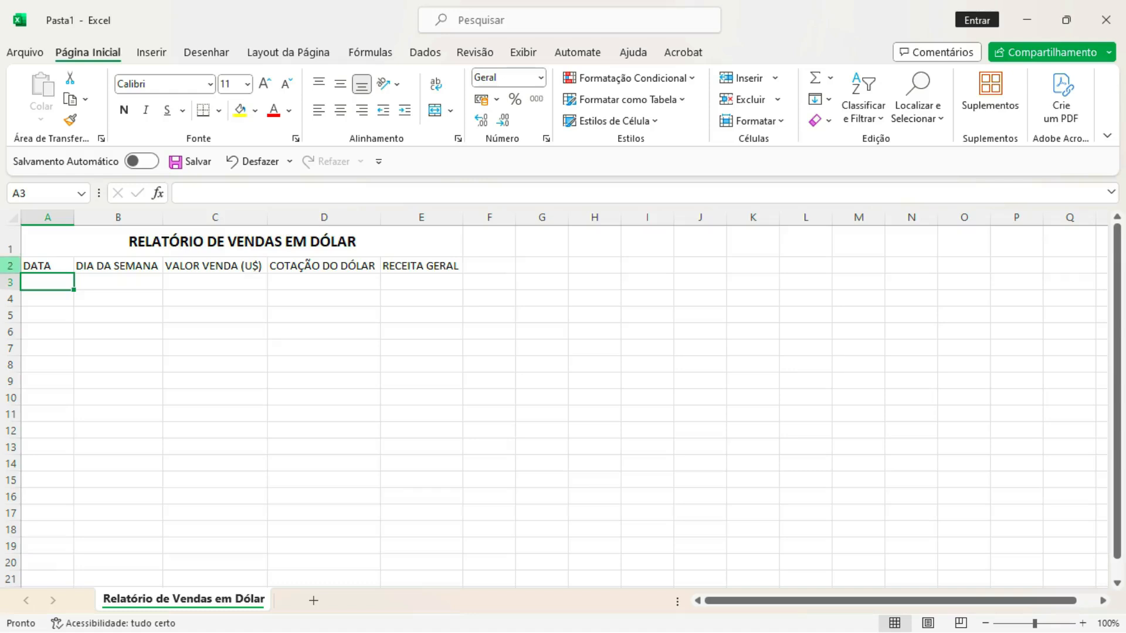
# Make the whole header row 2 bold and center it horizontally.
pyautogui.click(10, 266)
pyautogui.click(124, 110)
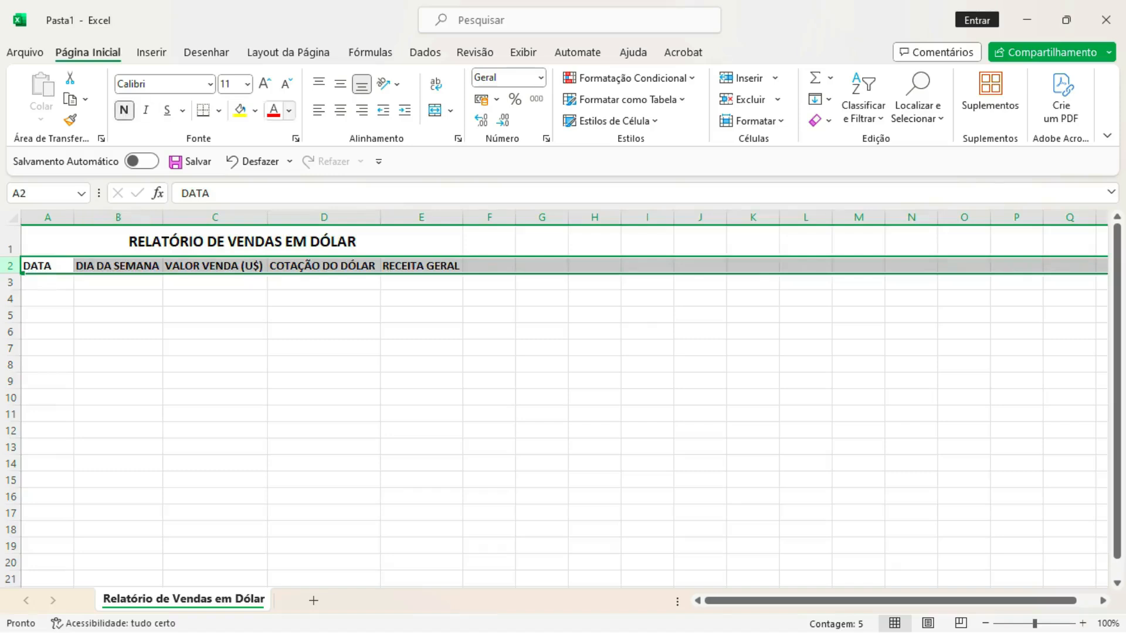
pyautogui.click(340, 111)
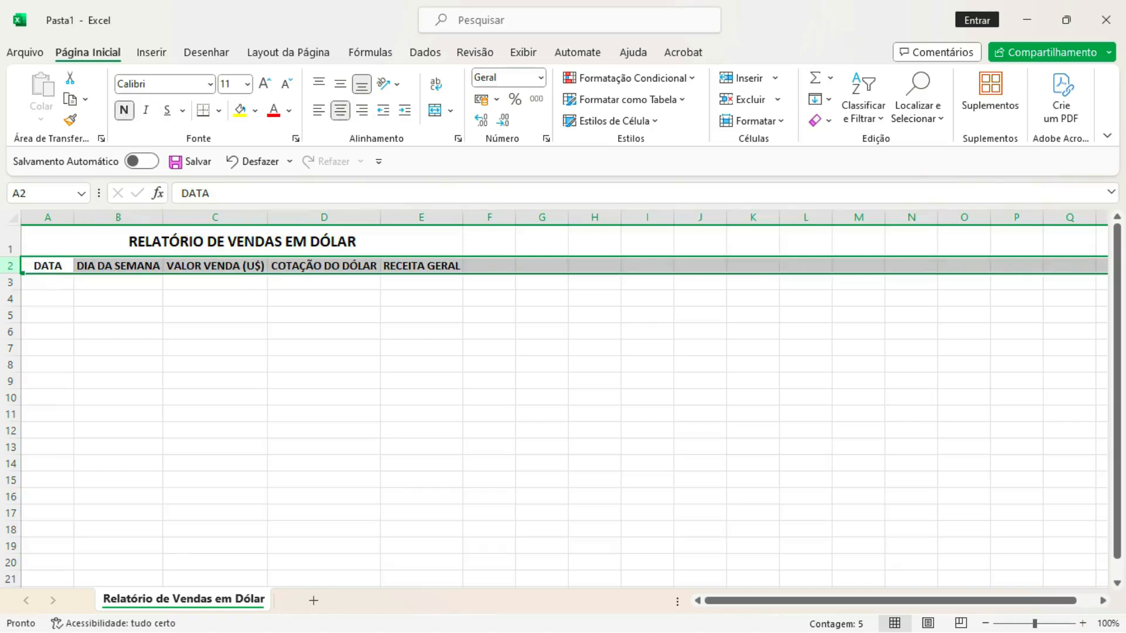
pyautogui.click(323, 331)
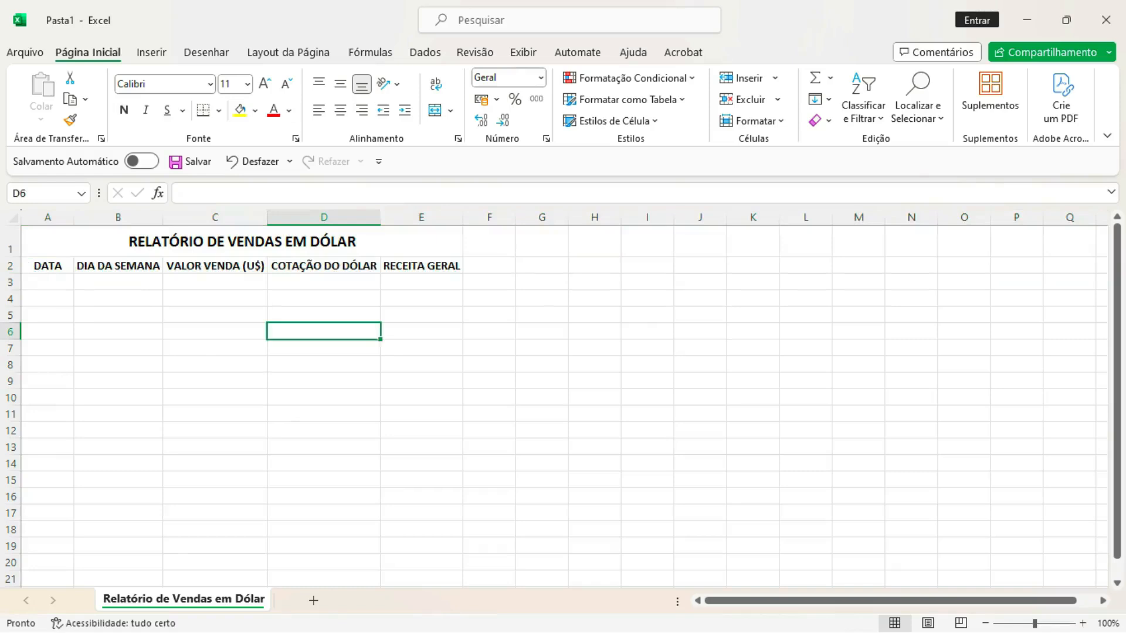
# Enter the date 01/07/25 in A3, the first row below the DATA header.
pyautogui.click(47, 282)
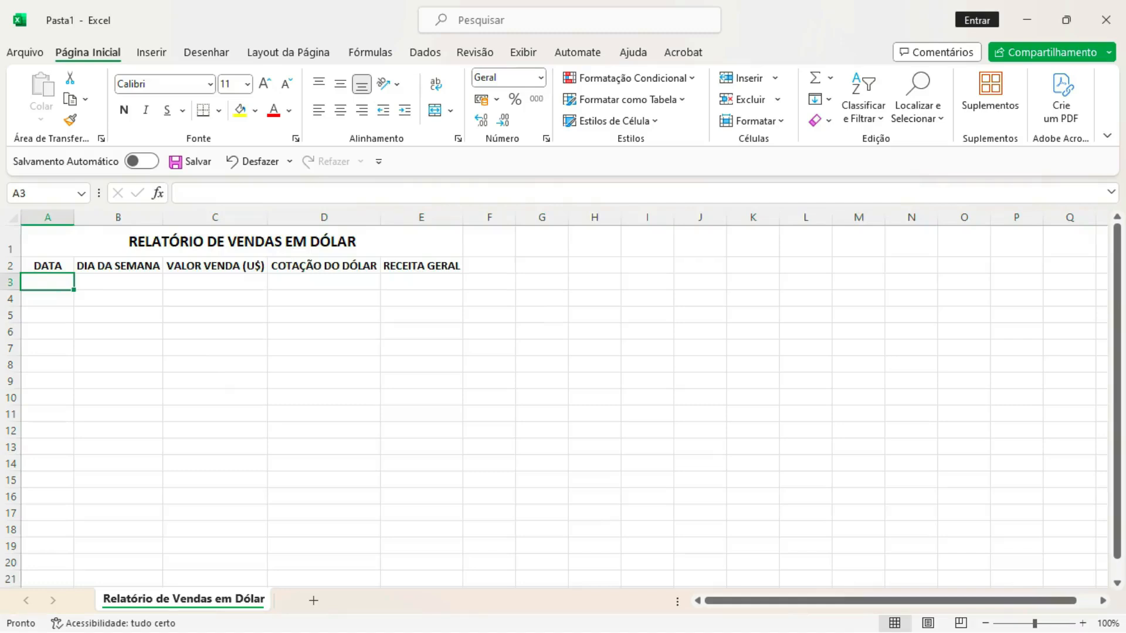
pyautogui.write('01/07/')
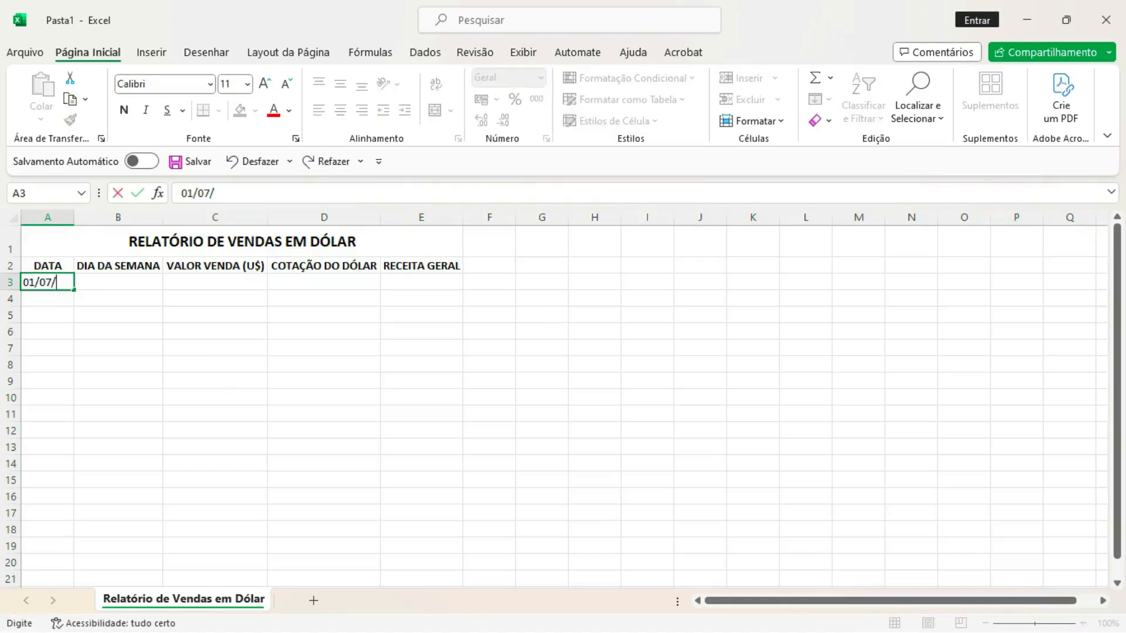
pyautogui.write('25')
pyautogui.press('Tab')
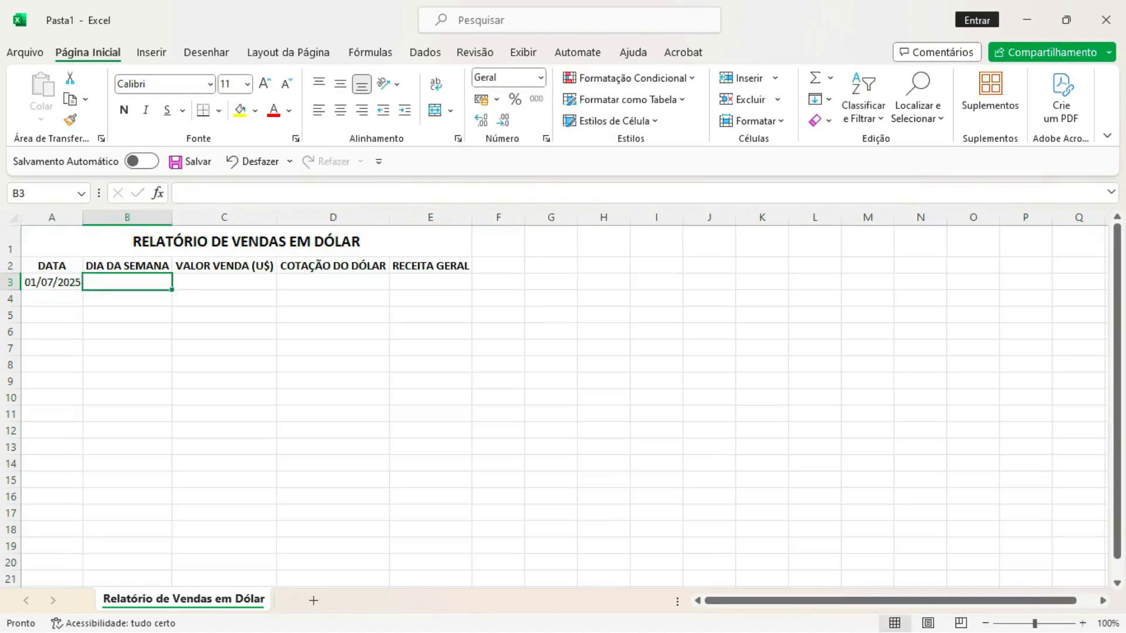
# Enter the formula =TEXTO(A3;"DDDD") in B3 and autofit column B to its contents.
pyautogui.write('=TEXTO')
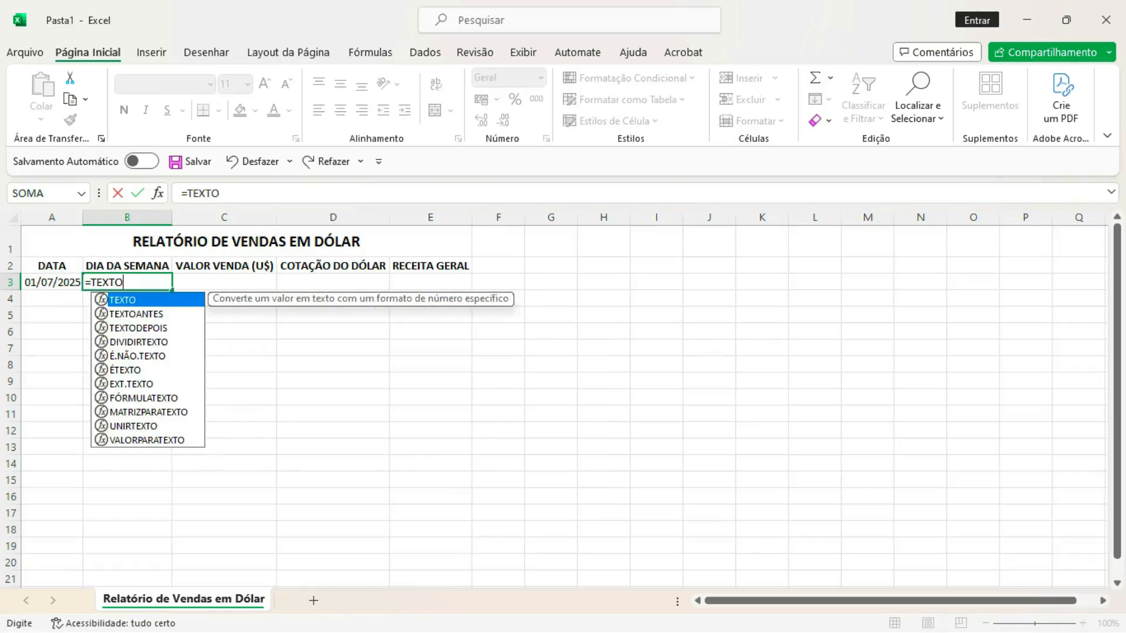
pyautogui.write('(')
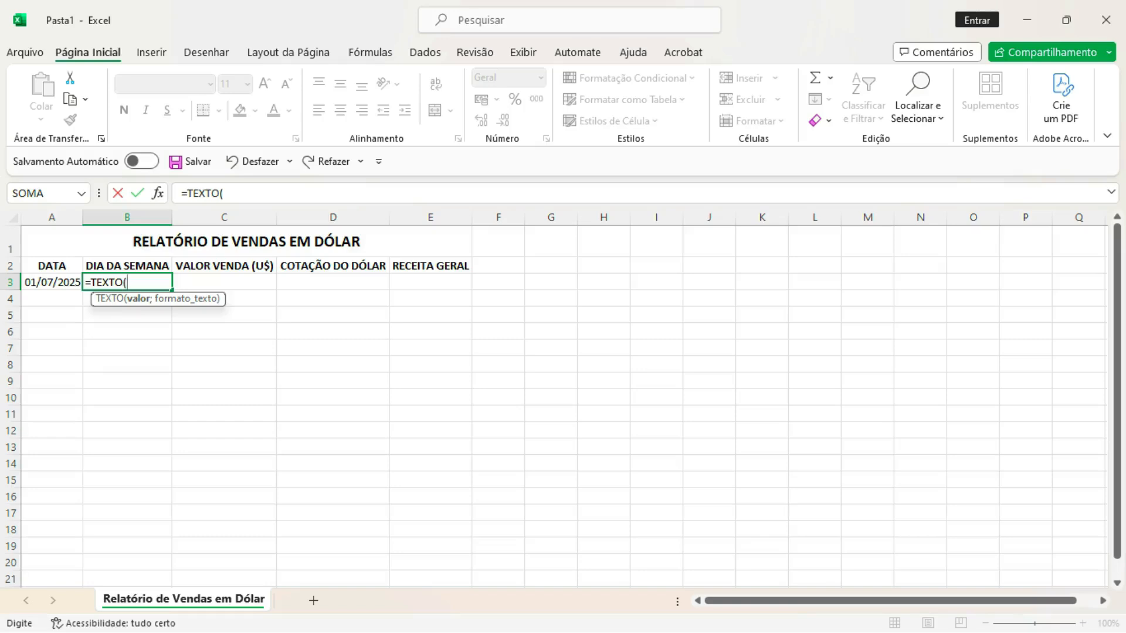
pyautogui.press('Left')
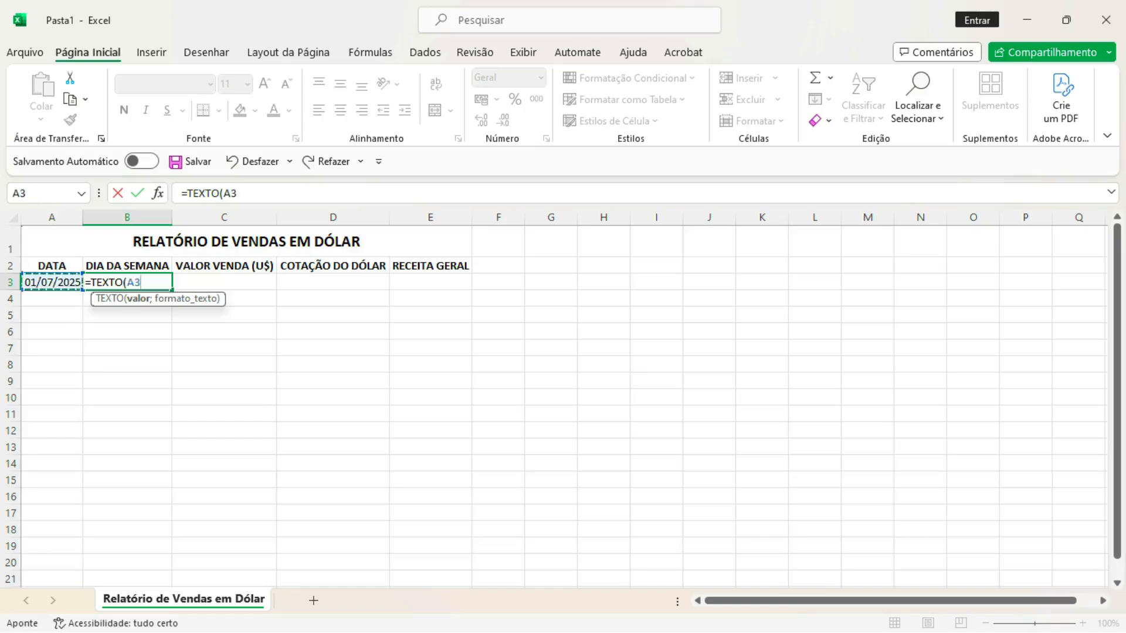
pyautogui.write(';')
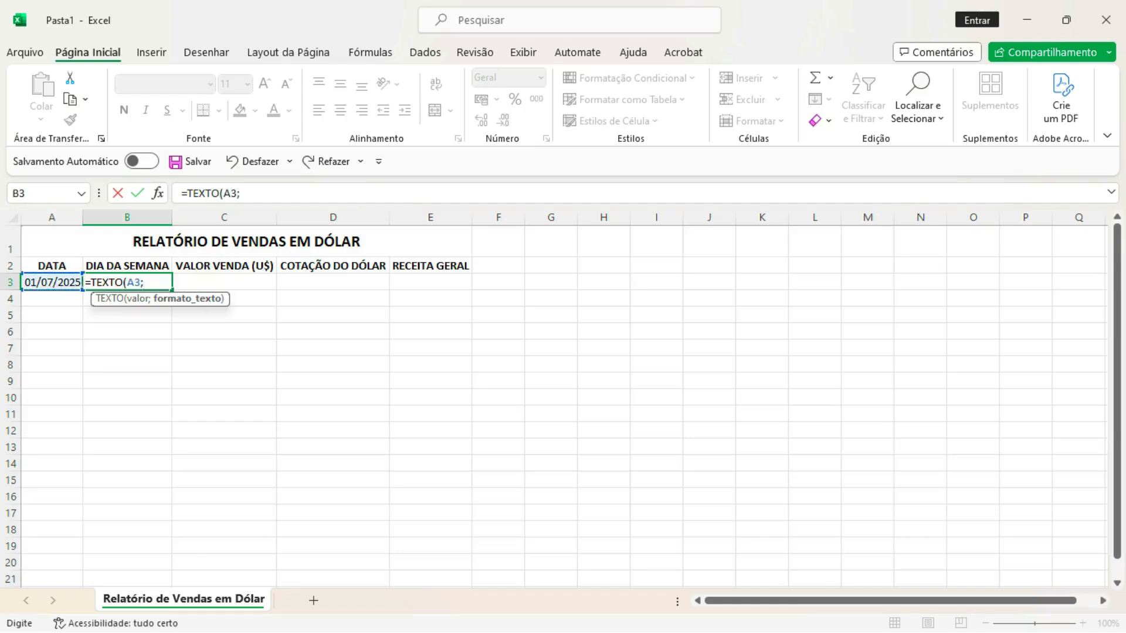
pyautogui.write('"DDDD")')
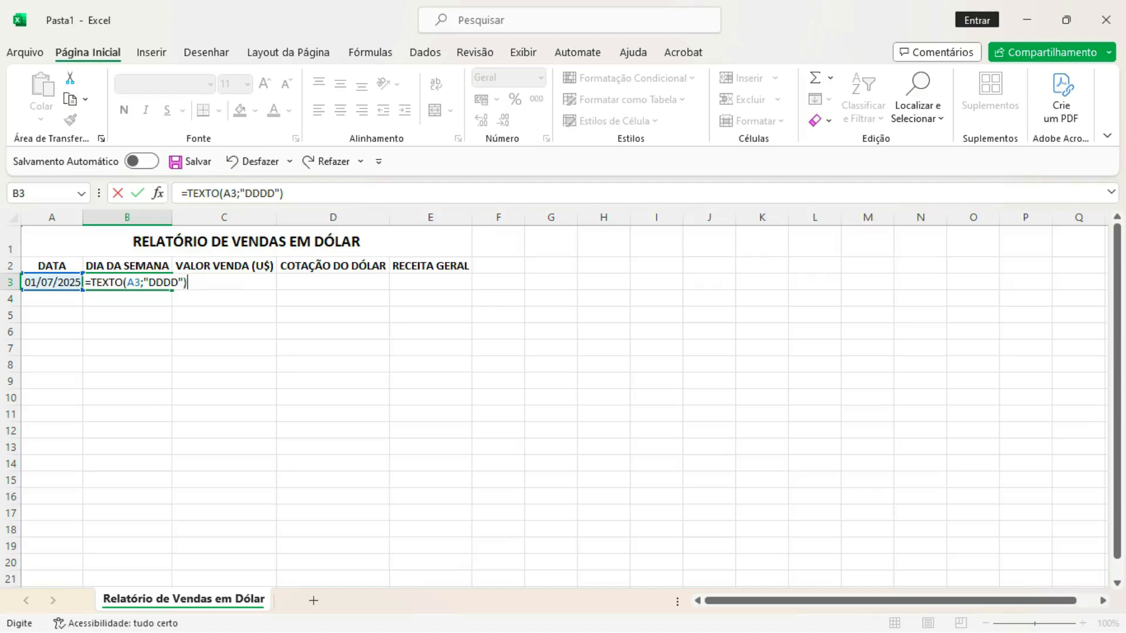
pyautogui.press('Return')
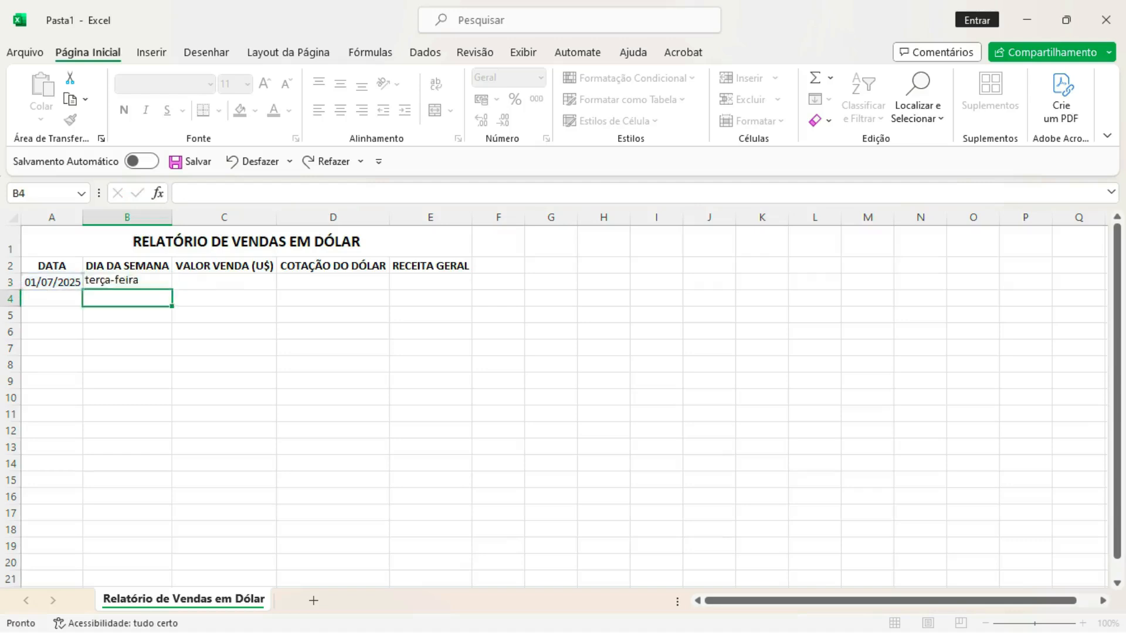
pyautogui.doubleClick(172, 217)
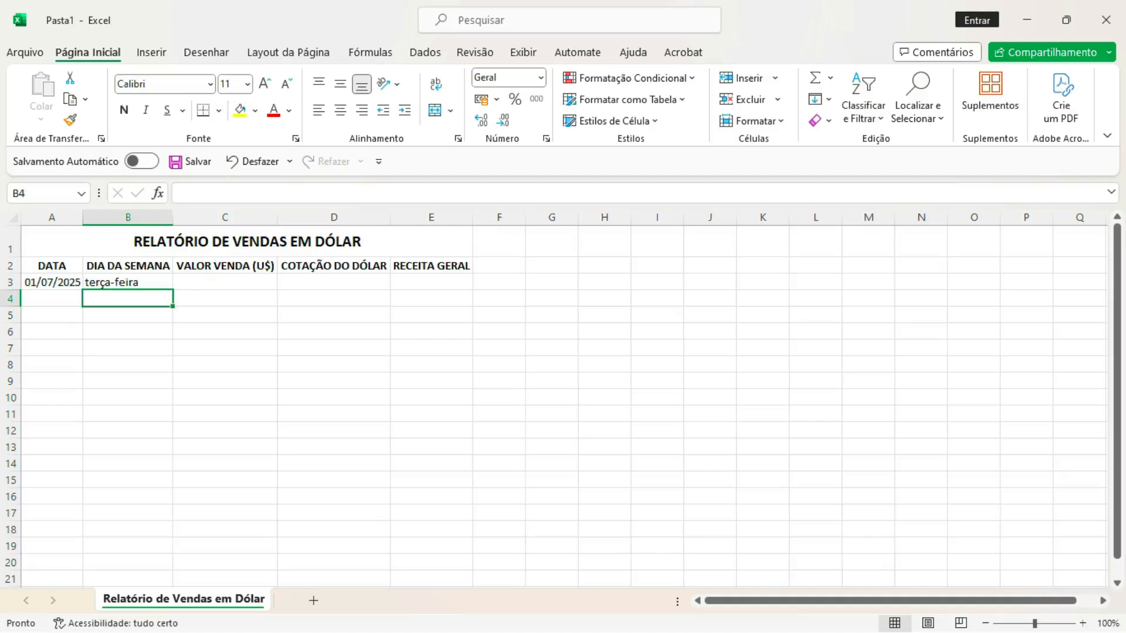
# Format C3 with the "$ Inglês (Estados Unidos)" accounting format and enter the sale value 140.
pyautogui.click(225, 282)
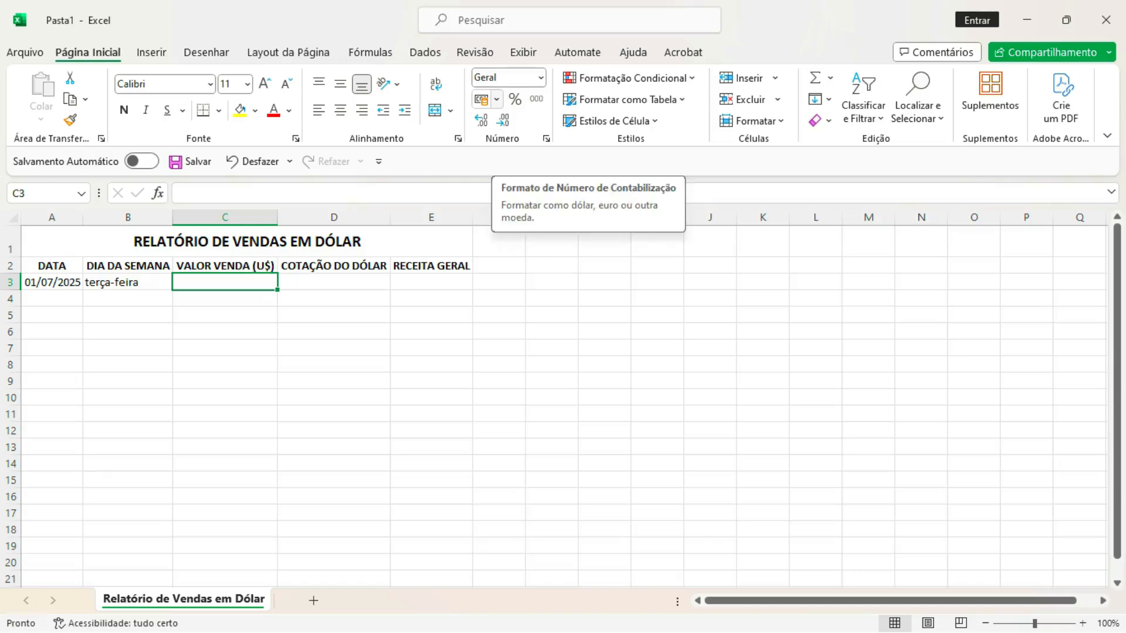
pyautogui.click(496, 99)
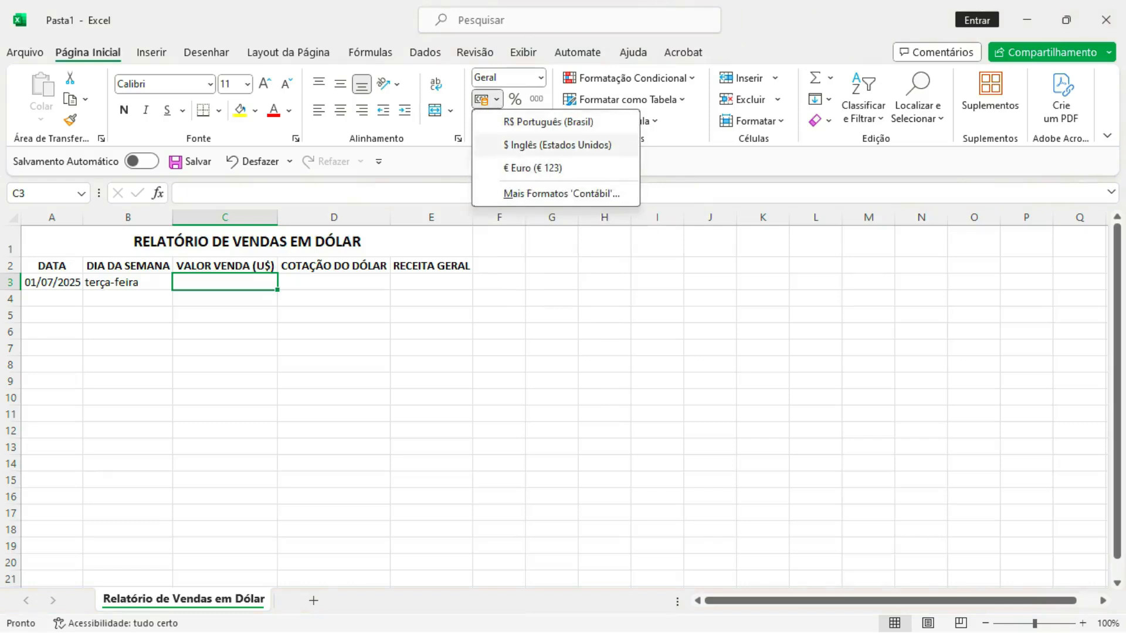
pyautogui.click(557, 145)
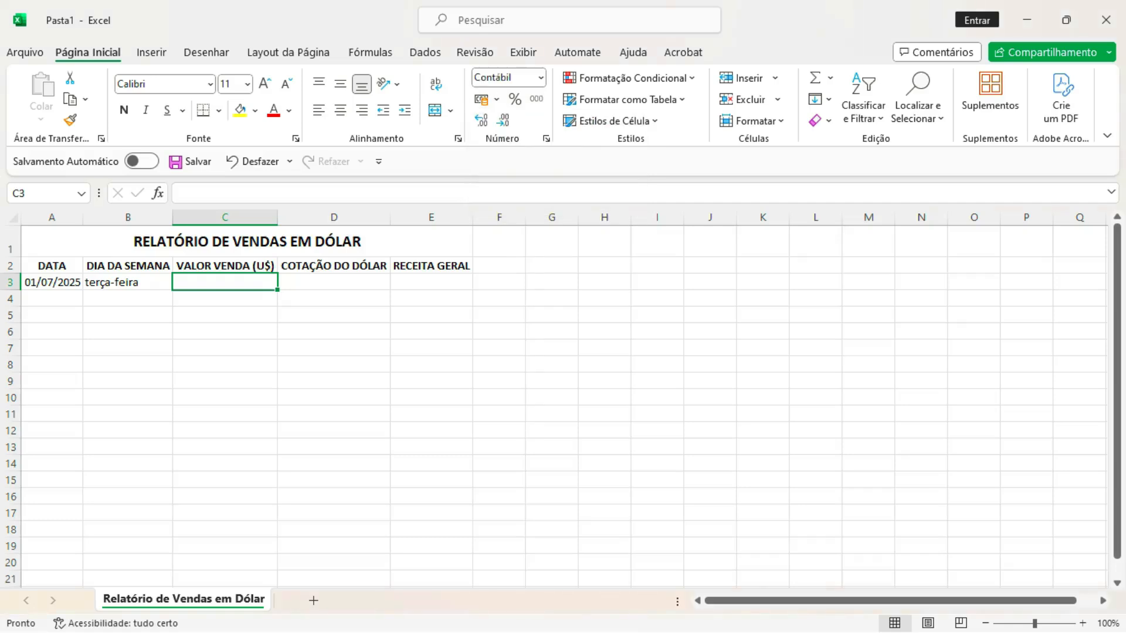
pyautogui.write('140')
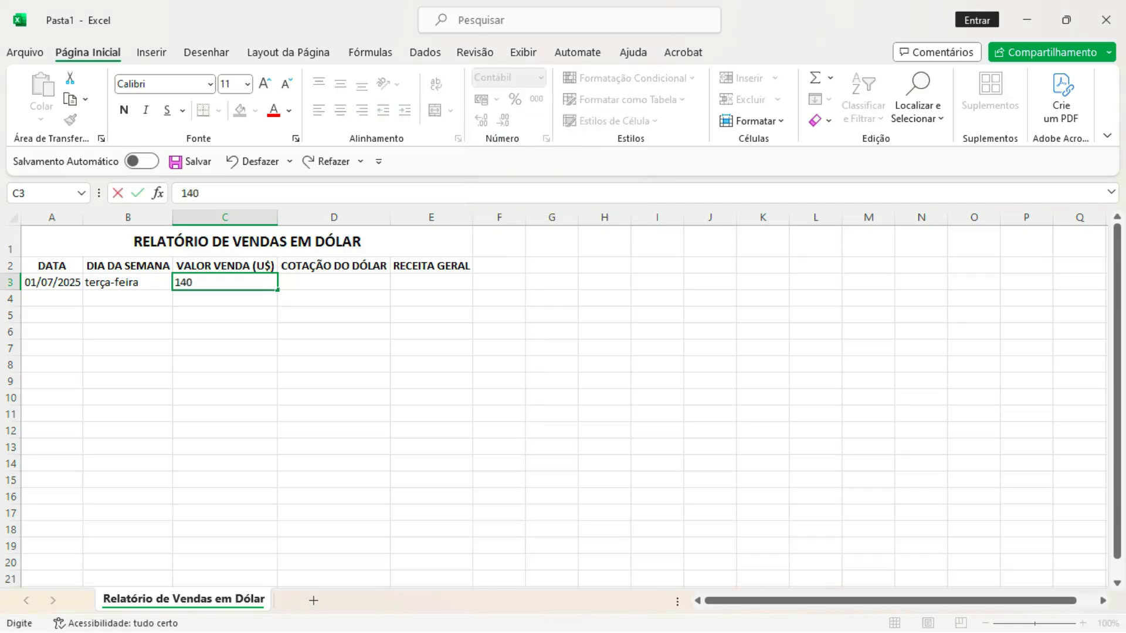
pyautogui.press('Tab')
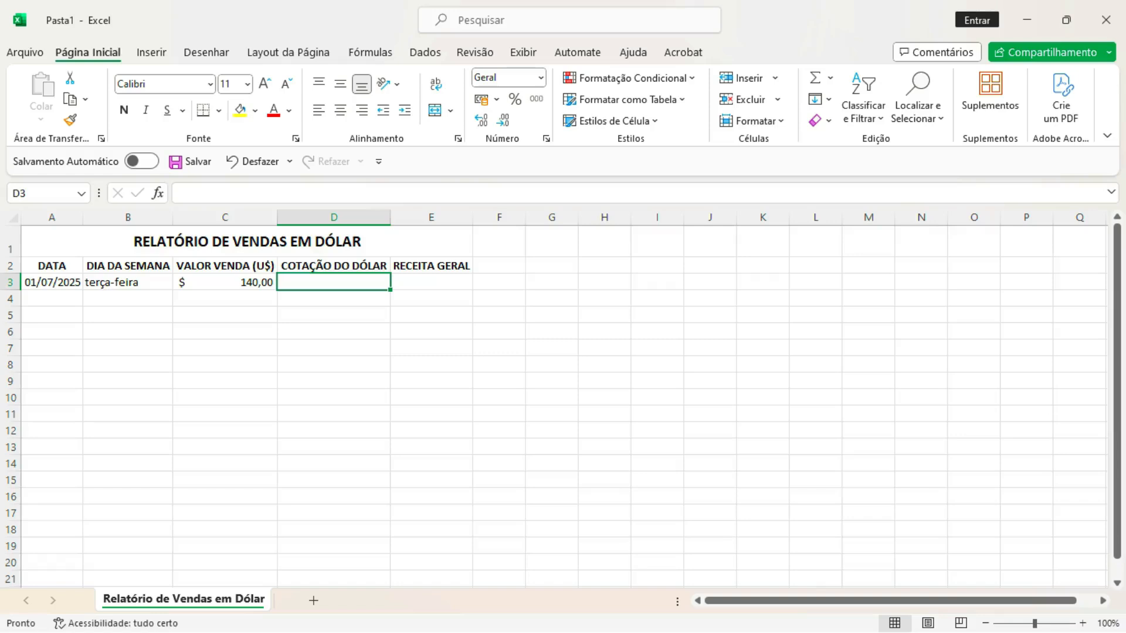
# Enter the dollar rate 5,45 in D3 and format the cell as "R$ Português (Brasil)" accounting.
pyautogui.write('5,')
pyautogui.write('5')
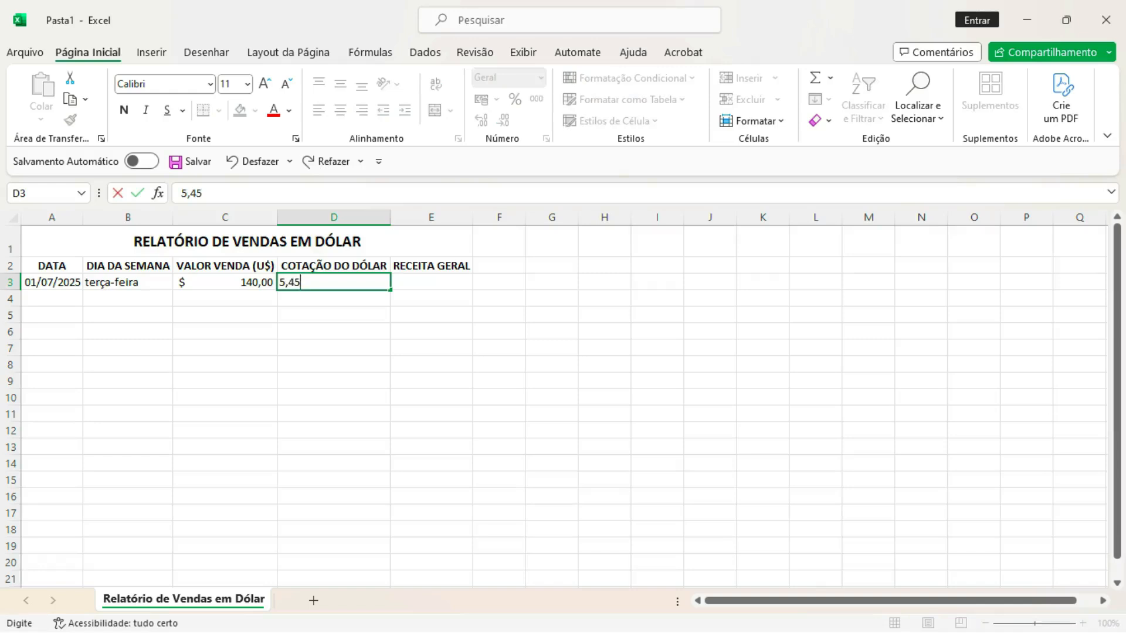
pyautogui.press('Right')
pyautogui.press('Left')
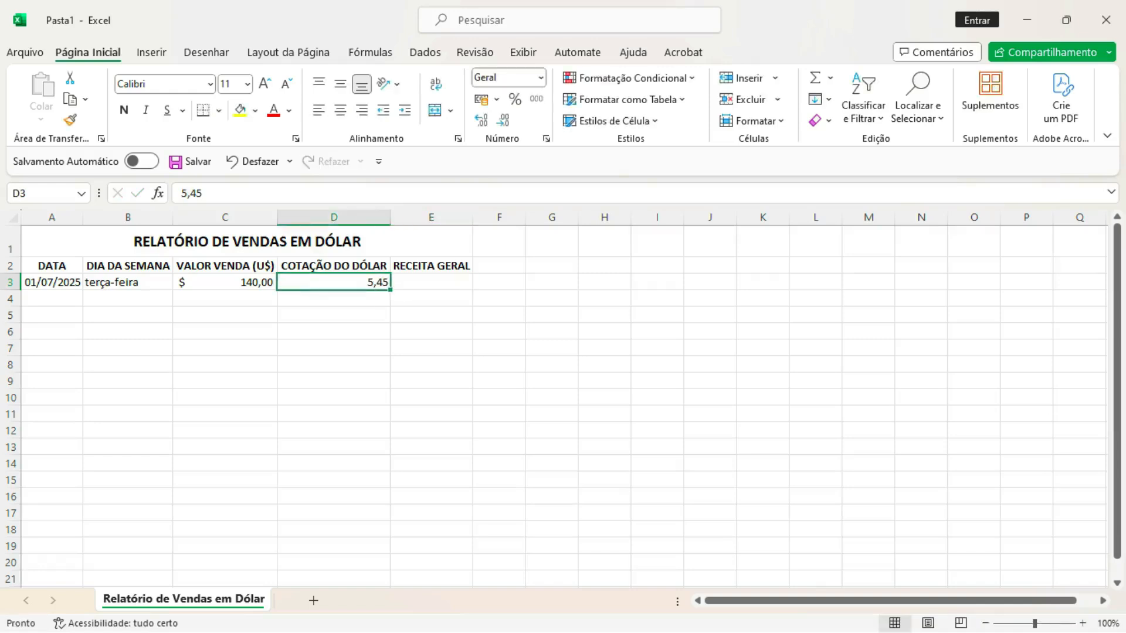
pyautogui.click(496, 99)
pyautogui.click(540, 118)
# Enter the formula =C3*D3 in E3 to multiply the sale value by the dollar rate.
pyautogui.click(431, 282)
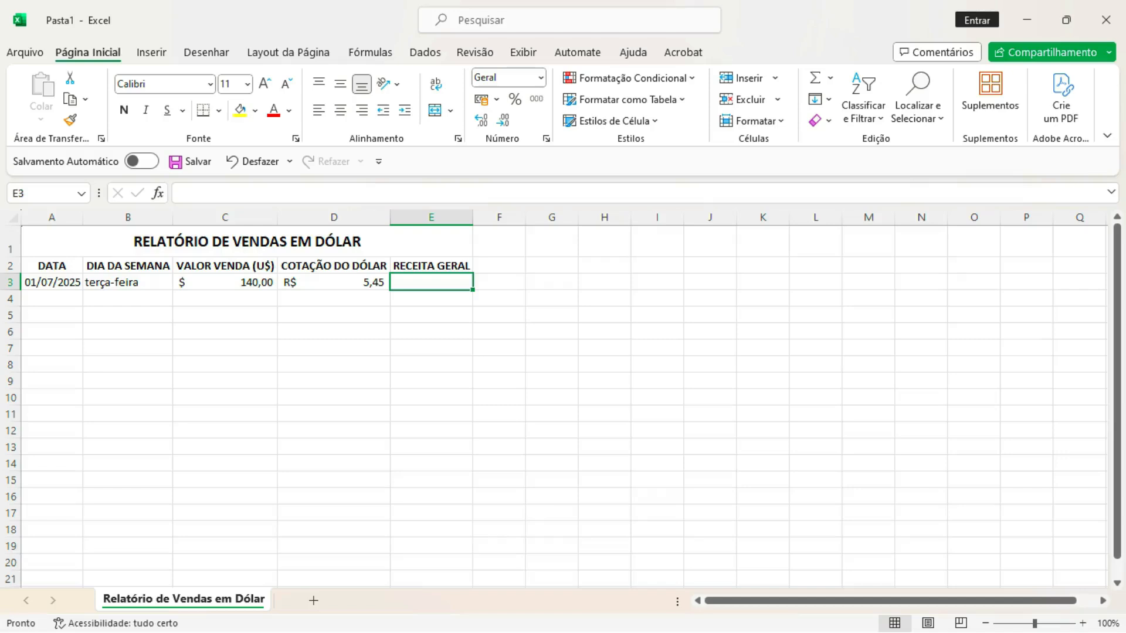
pyautogui.click(225, 282)
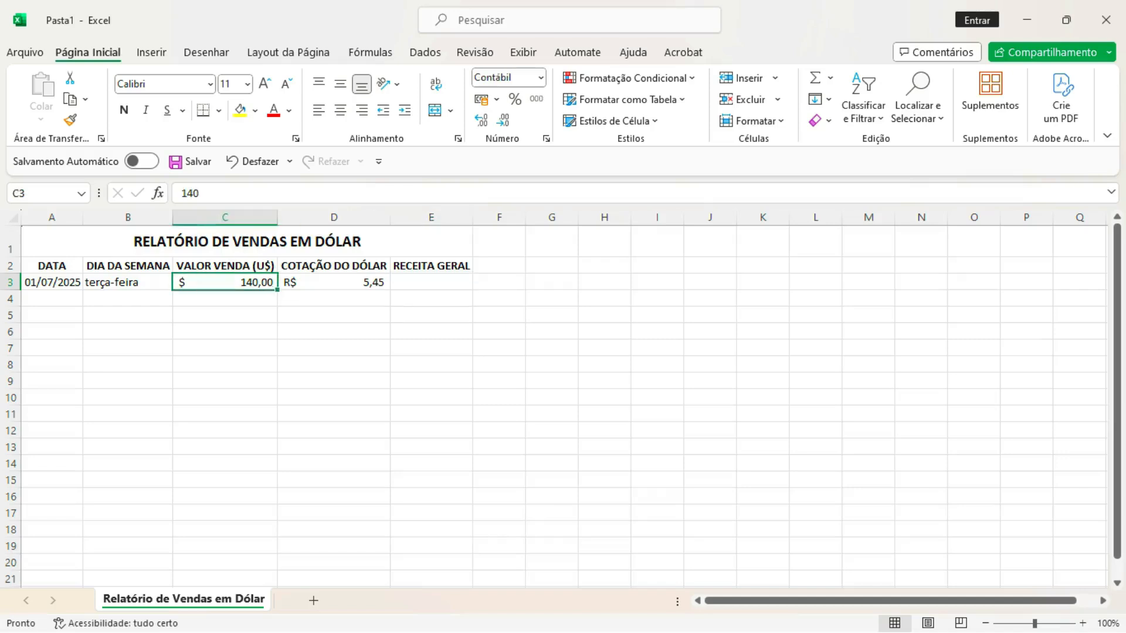
pyautogui.click(333, 282)
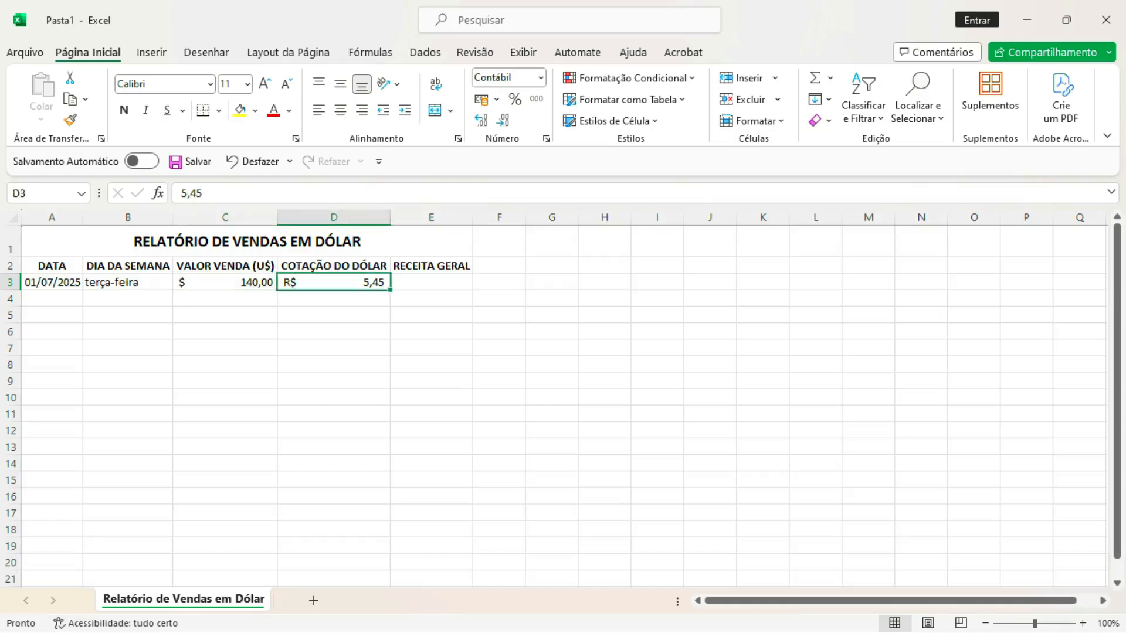
pyautogui.click(431, 282)
pyautogui.write('=')
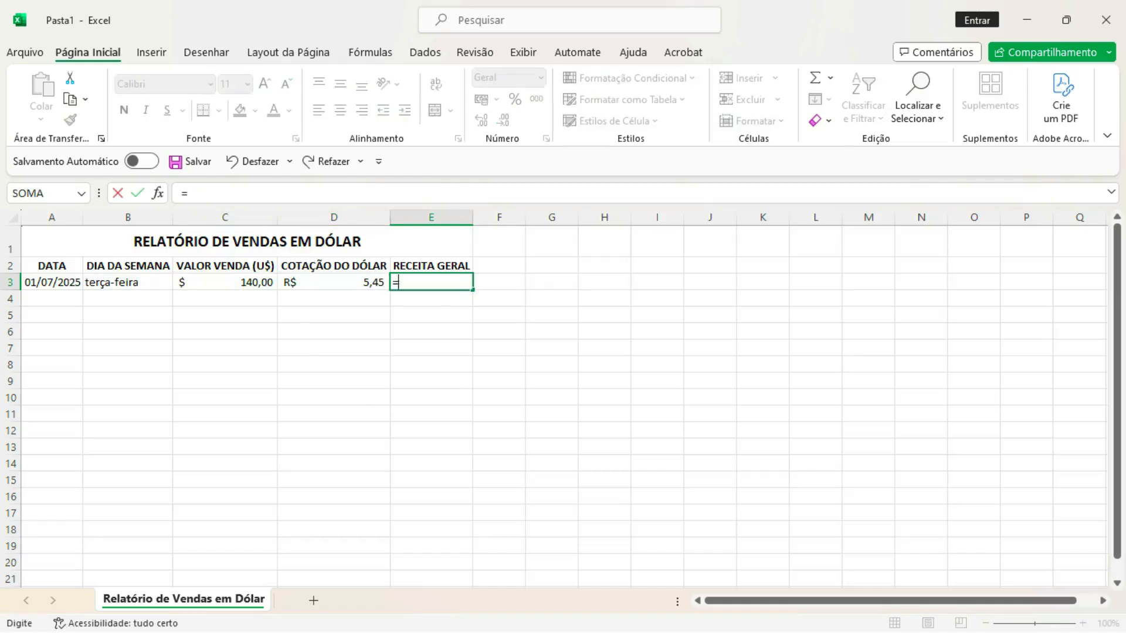
pyautogui.click(225, 282)
pyautogui.write('*')
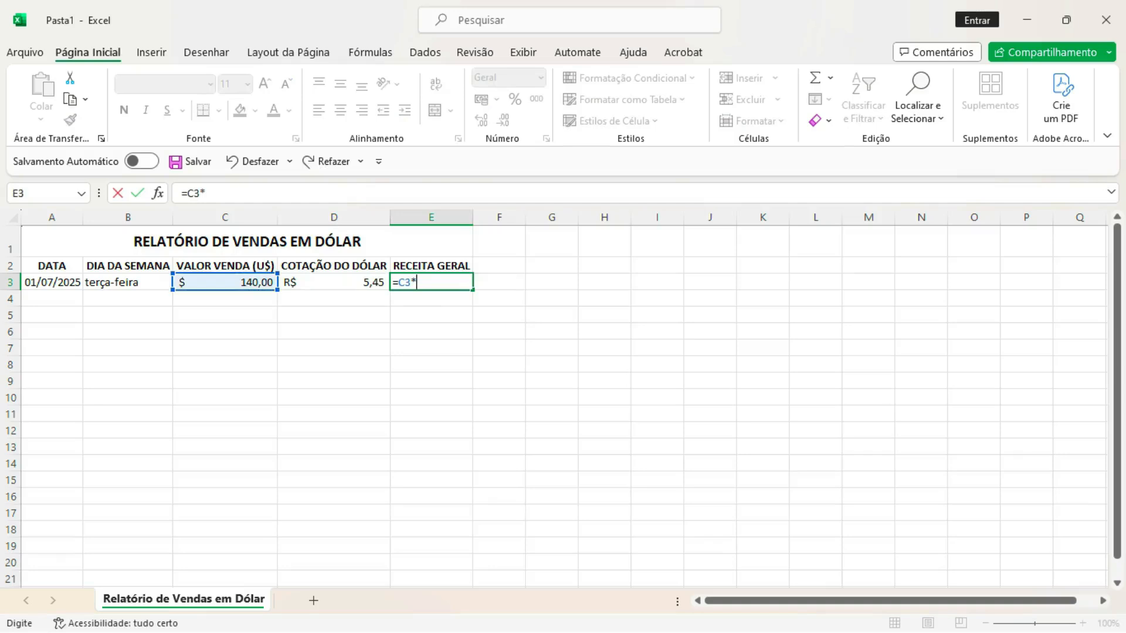
pyautogui.click(334, 282)
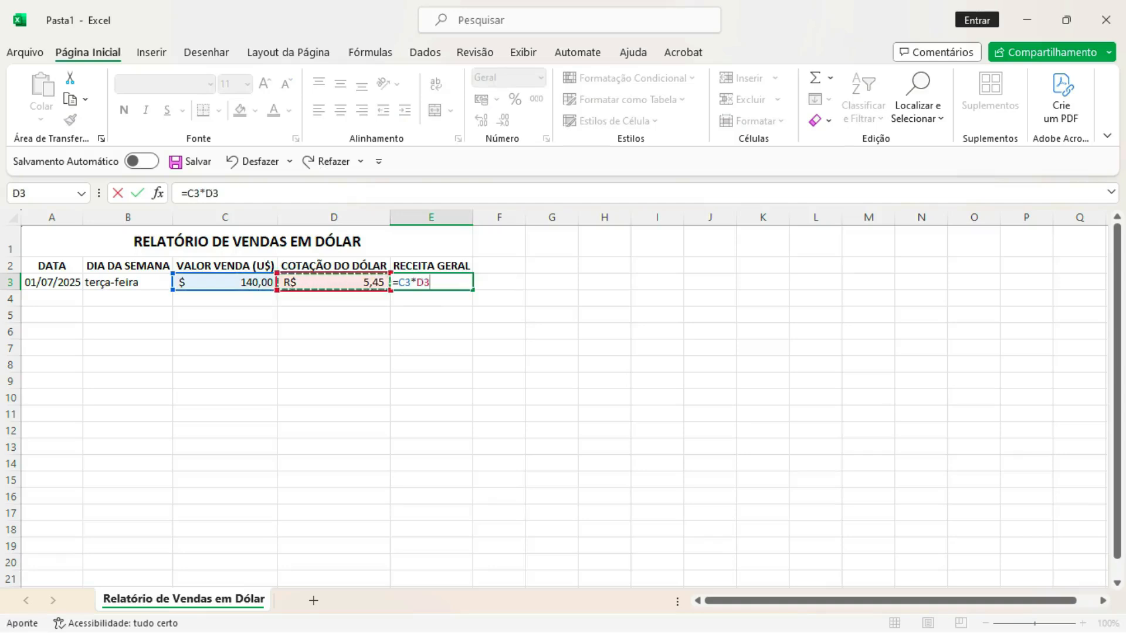
pyautogui.press('Return')
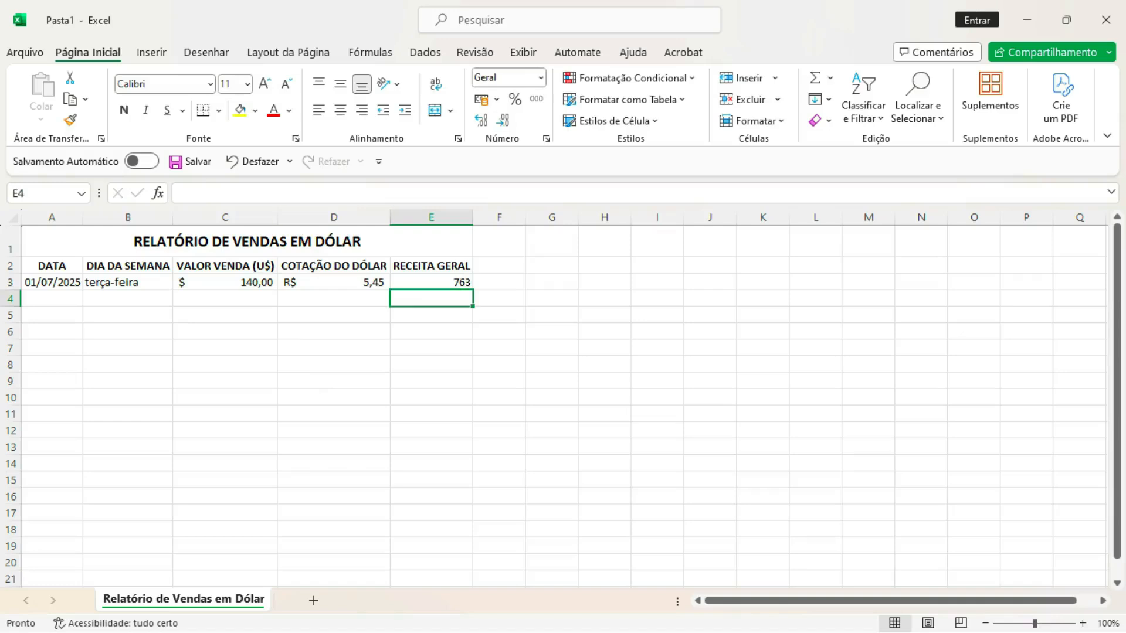
# Apply the "R$ Português (Brasil)" accounting format to the RECEITA GERAL result in E3.
pyautogui.press('Up')
pyautogui.click(496, 99)
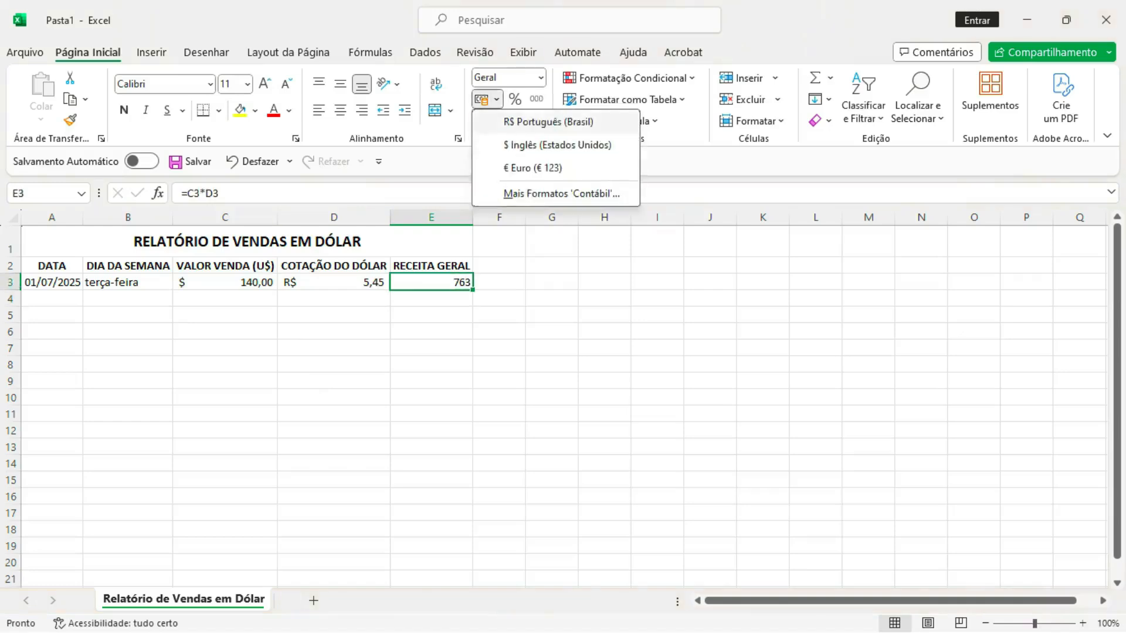
pyautogui.click(527, 121)
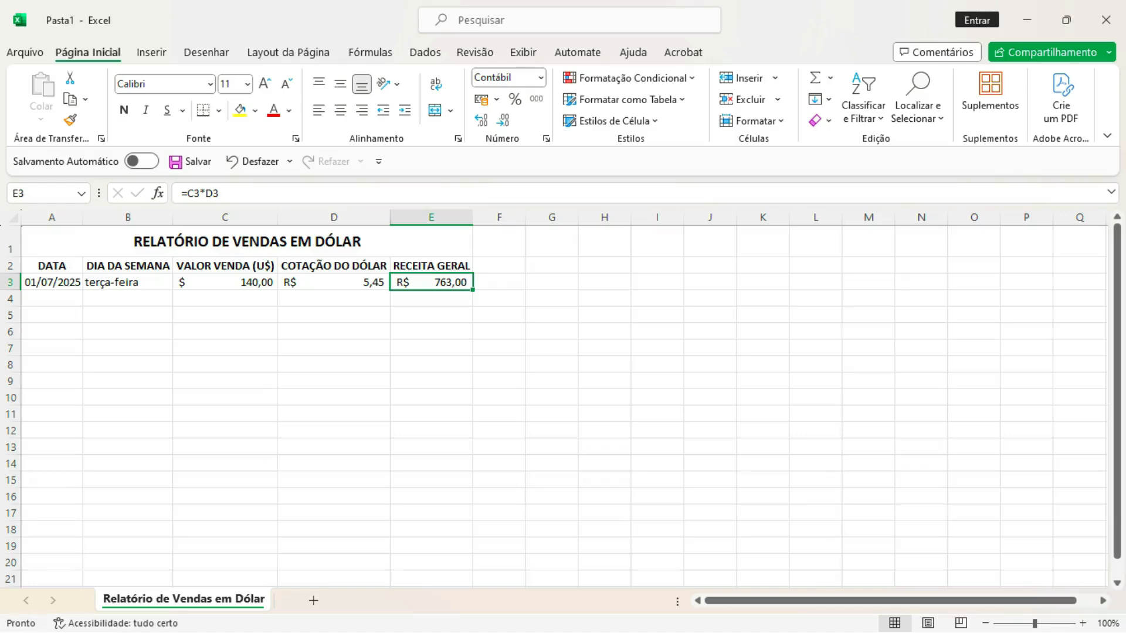
# Convert the range A2:E3 into a table with headers and apply the style "Verde, Estilo de Tabela Clara 14".
pyautogui.moveTo(52, 265); pyautogui.dragTo(432, 282)
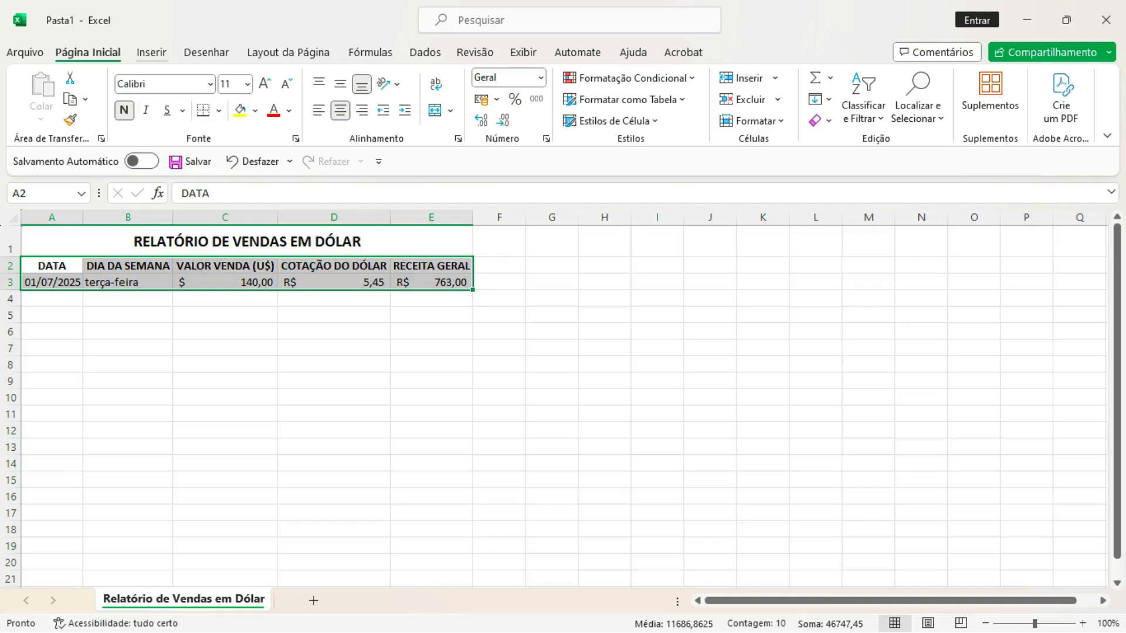
pyautogui.click(151, 52)
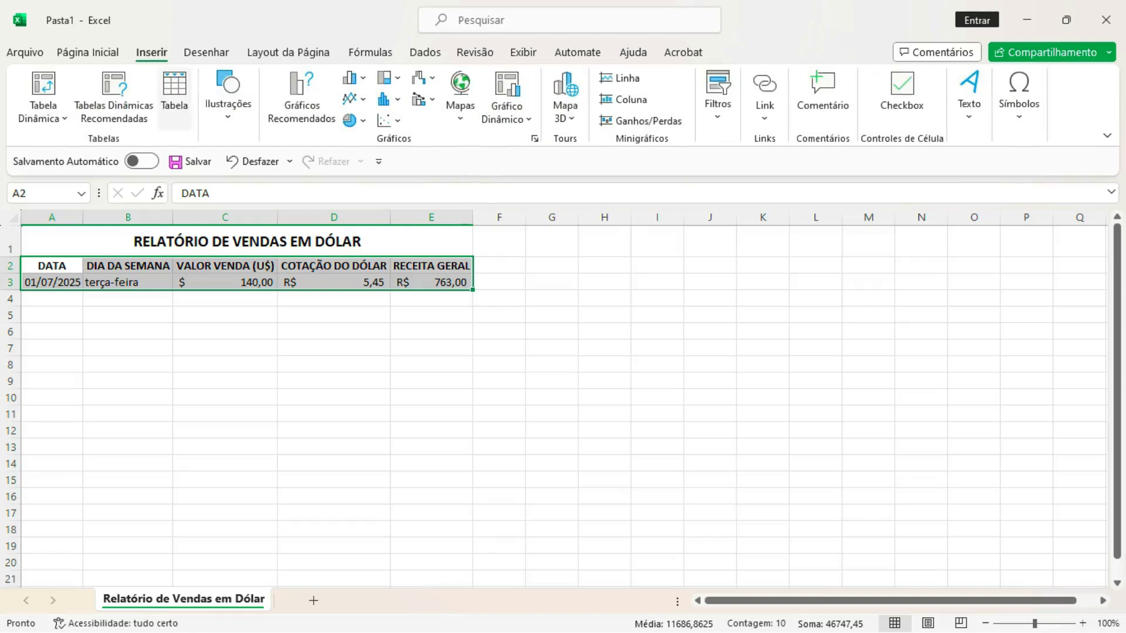
pyautogui.click(174, 94)
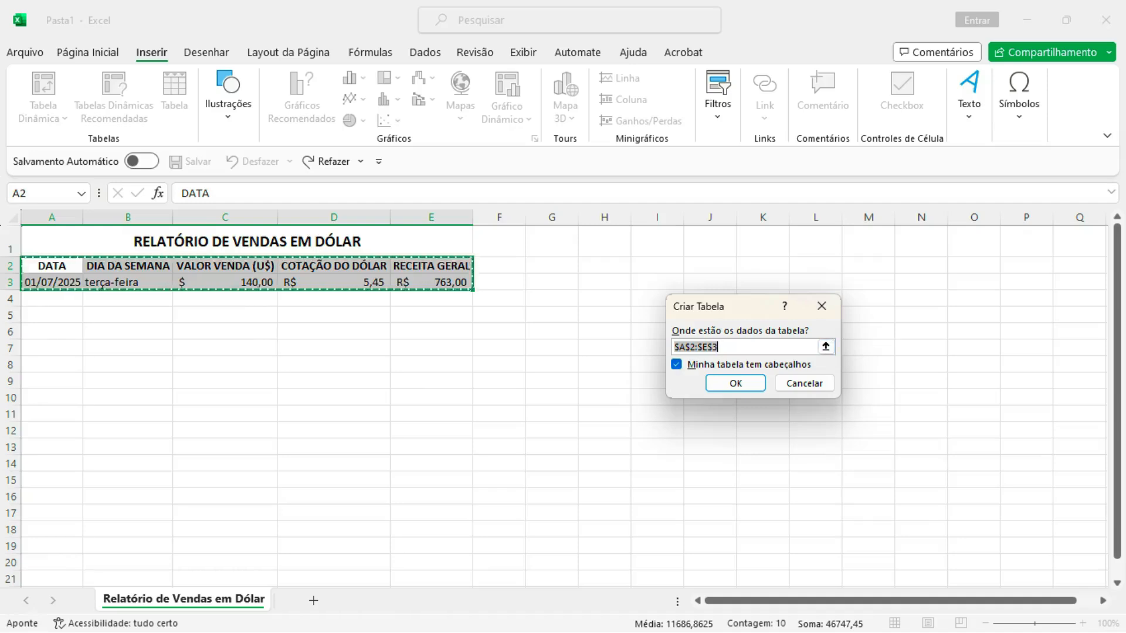
pyautogui.press('Return')
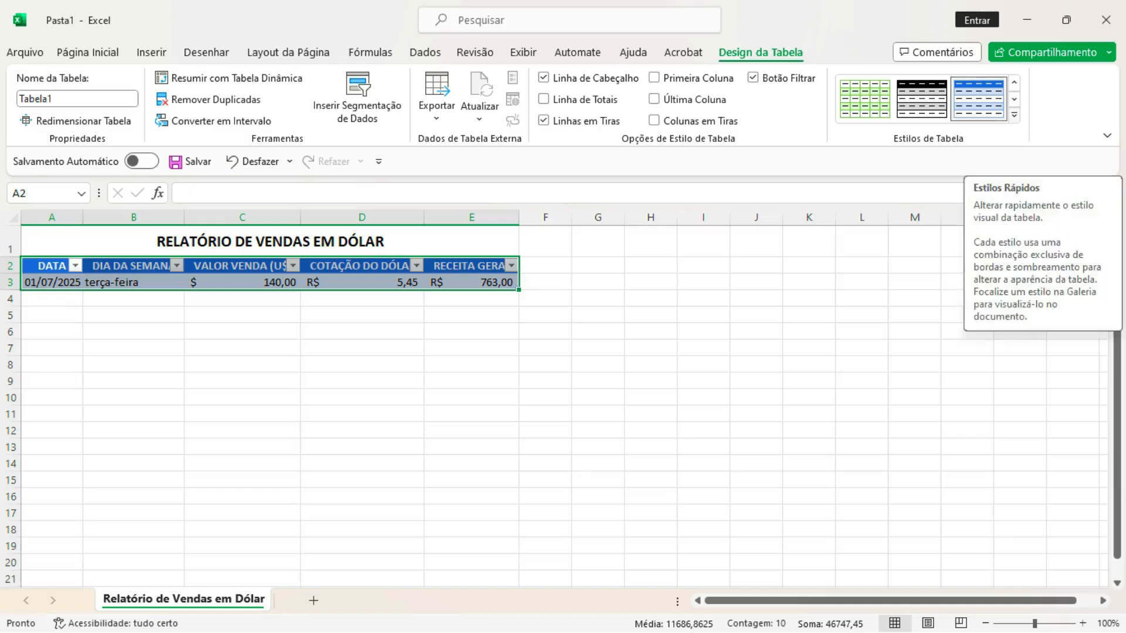
pyautogui.click(1013, 116)
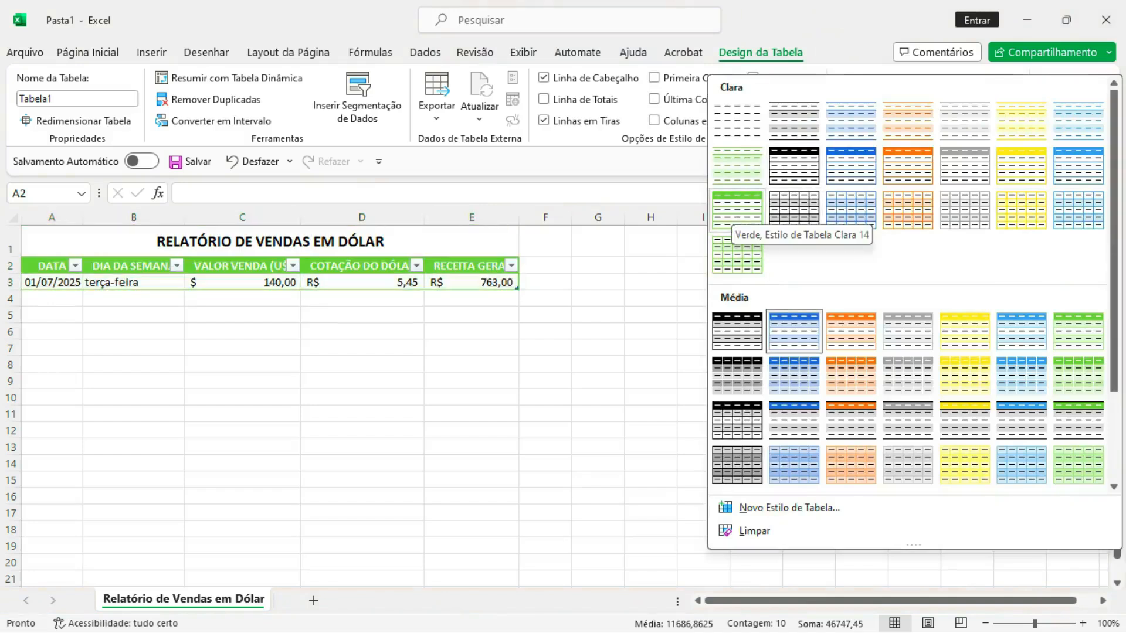
pyautogui.click(737, 210)
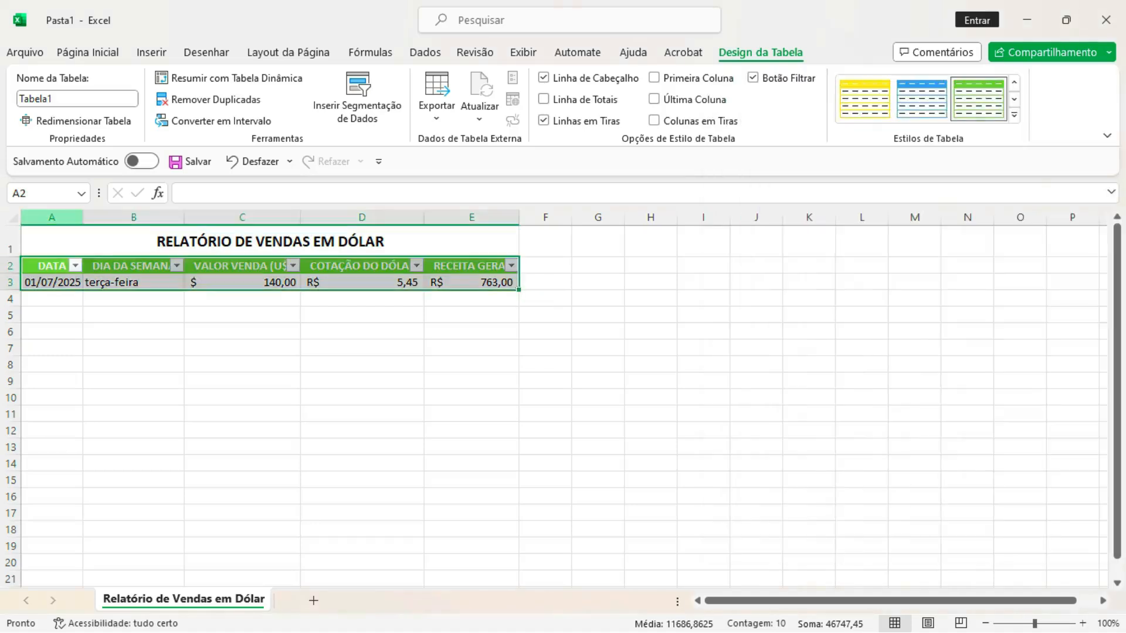
# Autofit columns A through E so the full table headers fit beside their filter buttons.
pyautogui.click(52, 217)
pyautogui.moveTo(51, 218); pyautogui.dragTo(504, 218)
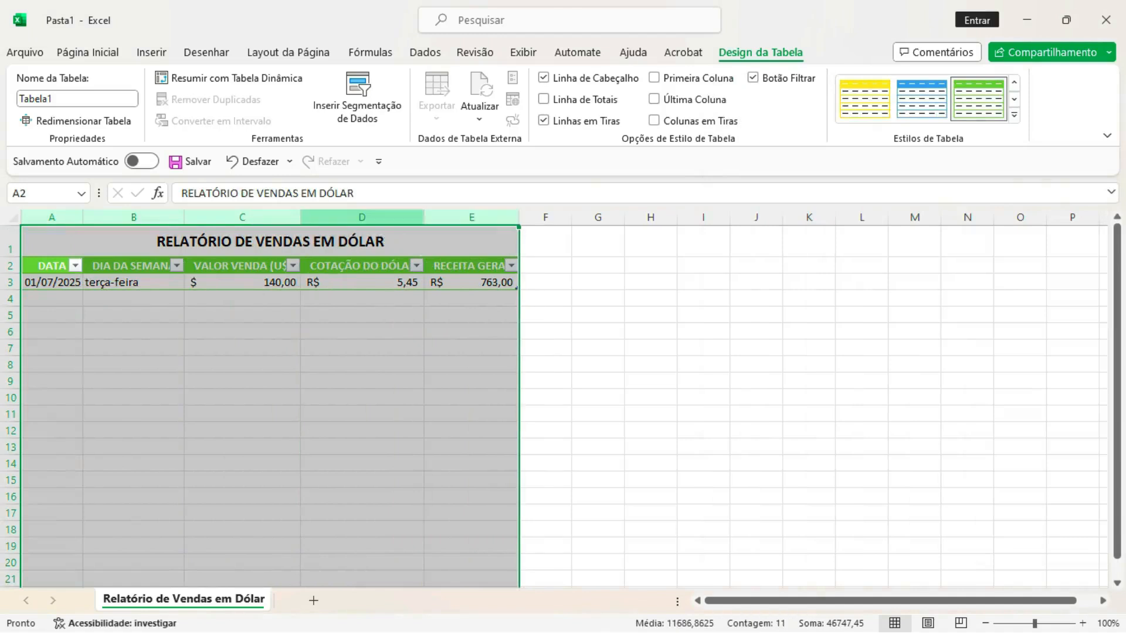
pyautogui.doubleClick(519, 218)
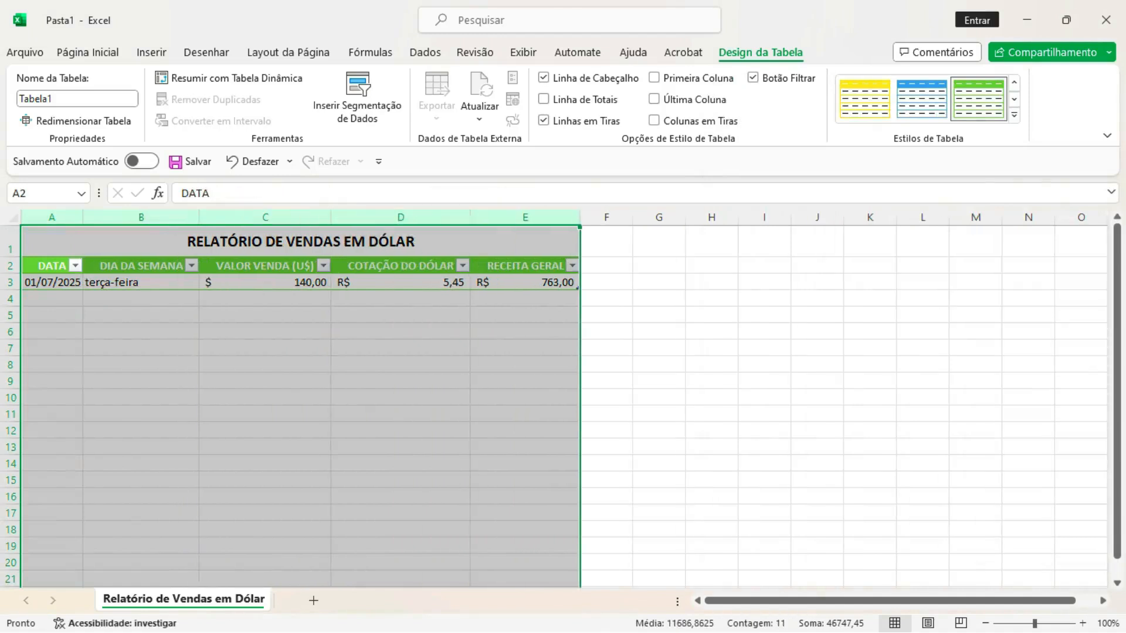
pyautogui.click(265, 364)
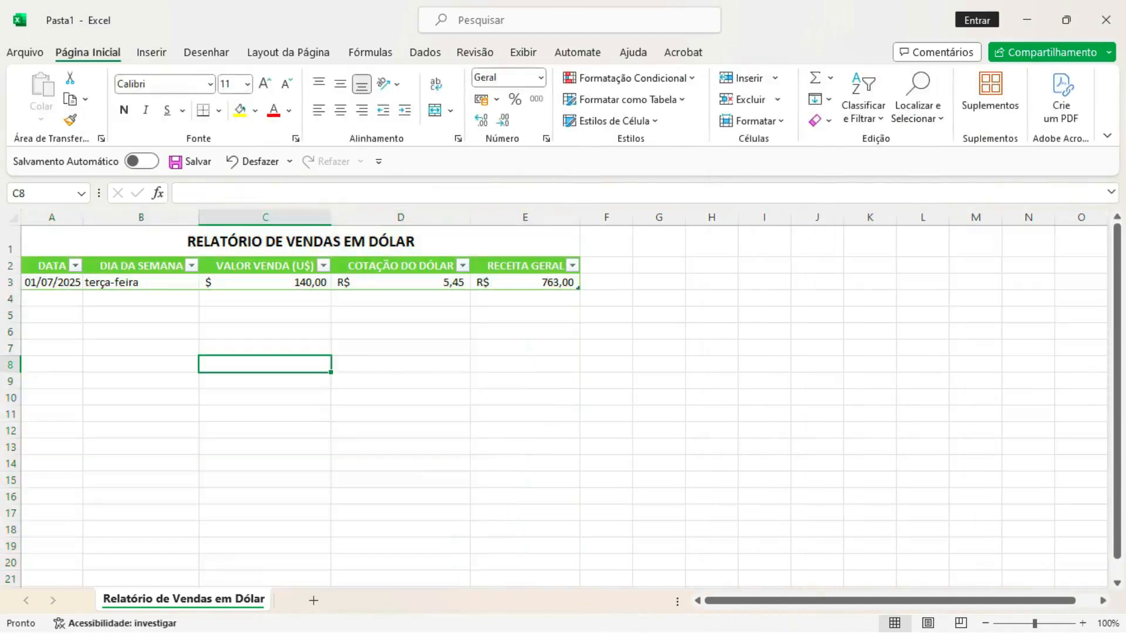
# Center the day of the week in B3 horizontally.
pyautogui.click(141, 283)
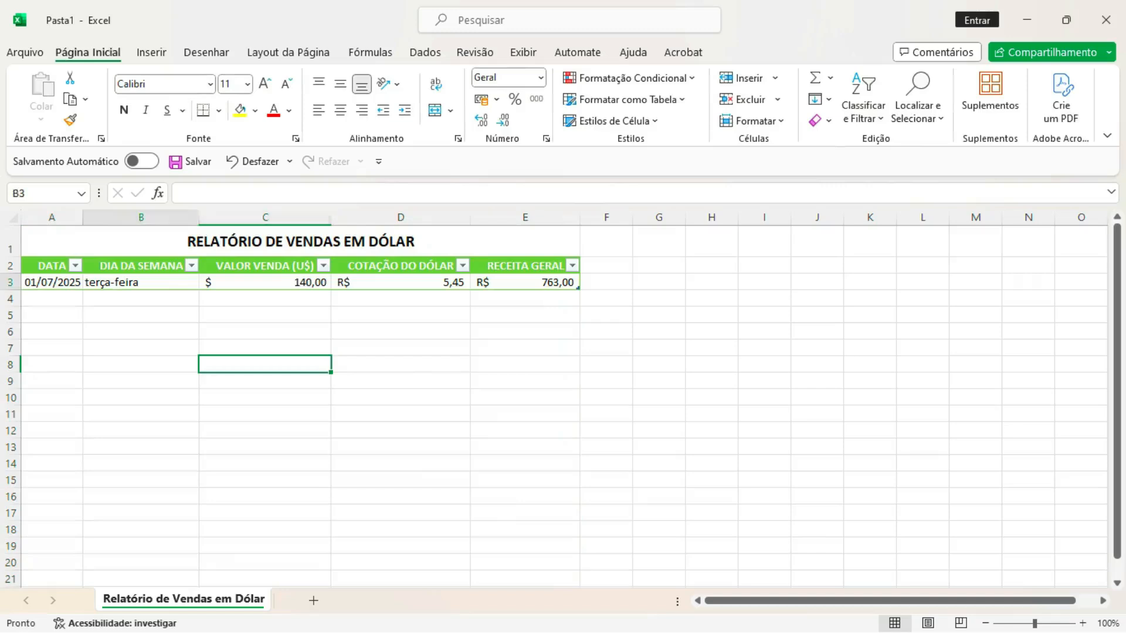
pyautogui.click(88, 52)
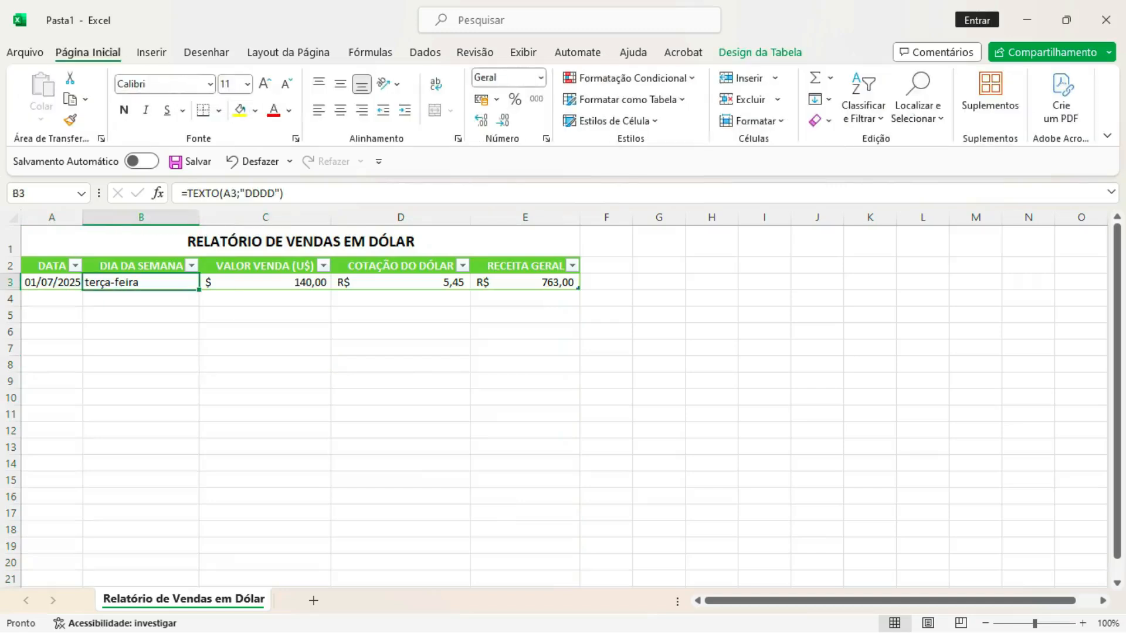
pyautogui.click(340, 111)
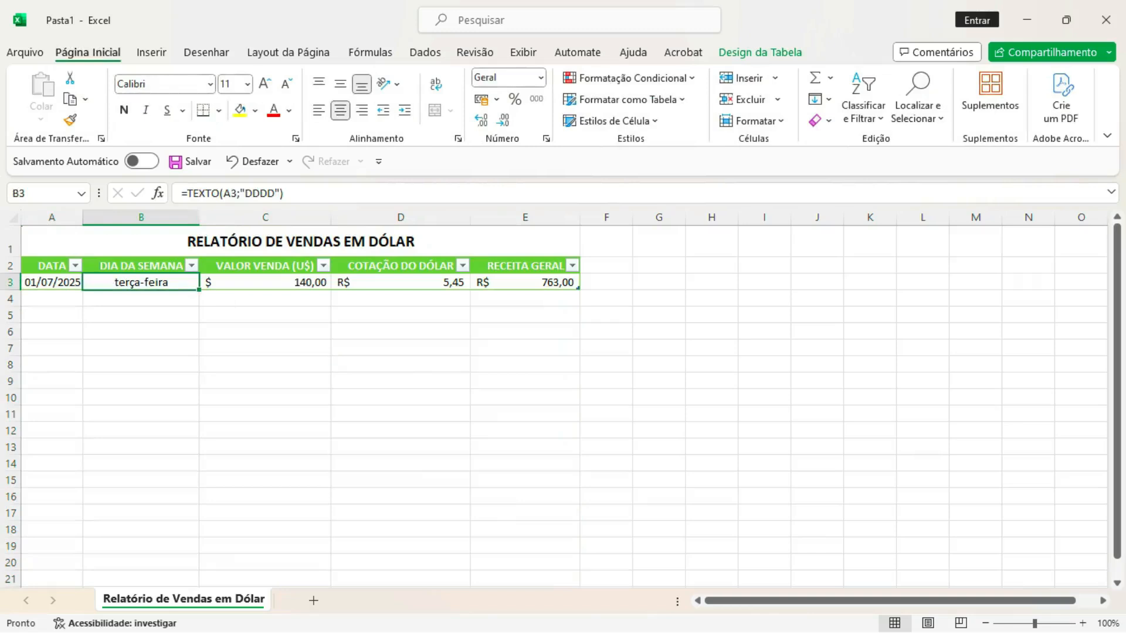
# Enter the dates 02/07/2025, 03/07/2025 and 04/07/2025 in A4:A6 of the DATA column.
pyautogui.click(52, 298)
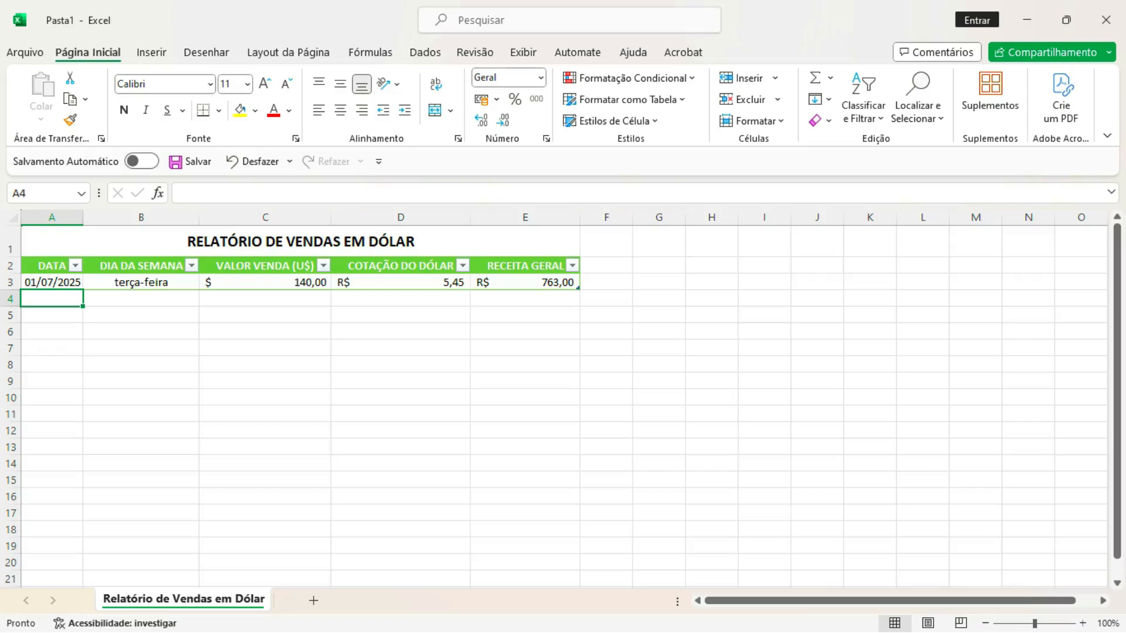
pyautogui.write('02/07/')
pyautogui.write('2025')
pyautogui.press('Return')
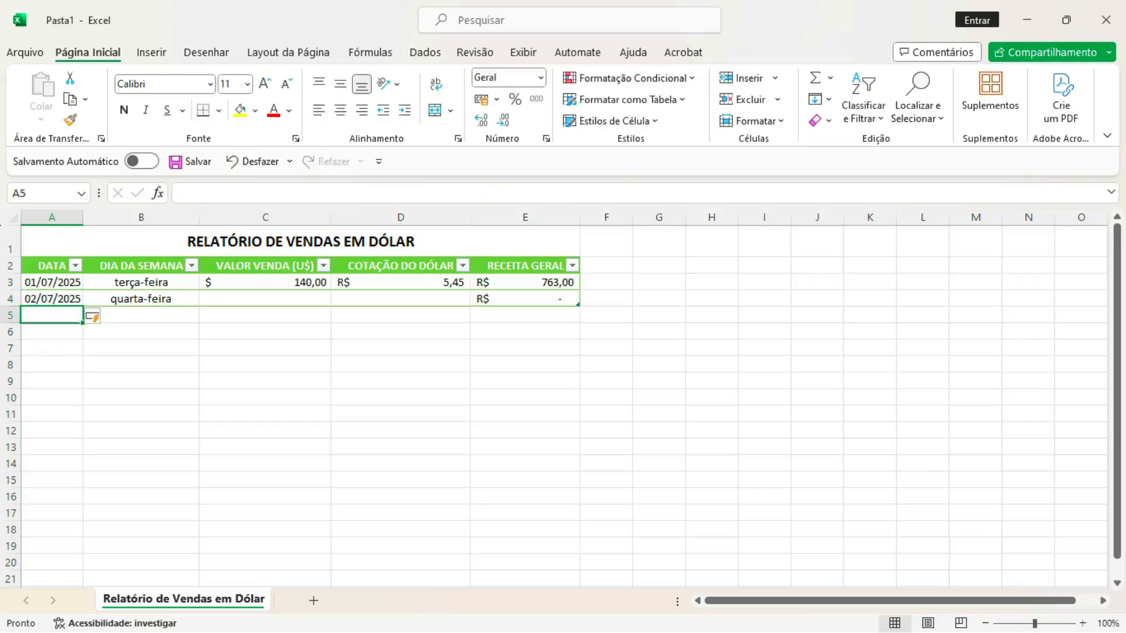
pyautogui.write('03/0')
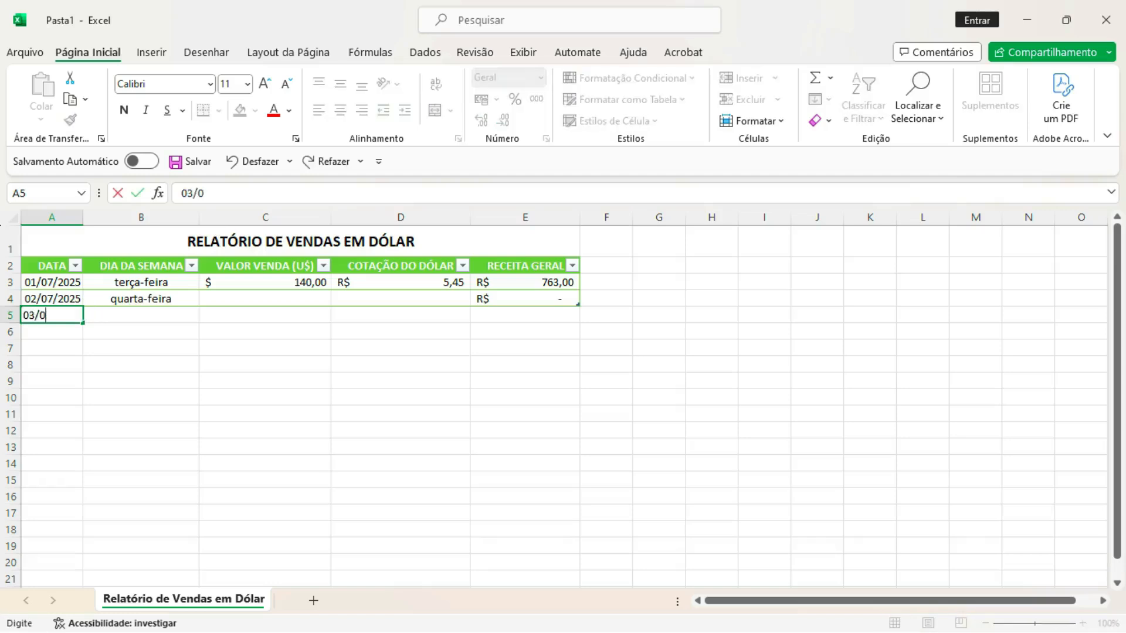
pyautogui.write('7/25')
pyautogui.press('Return')
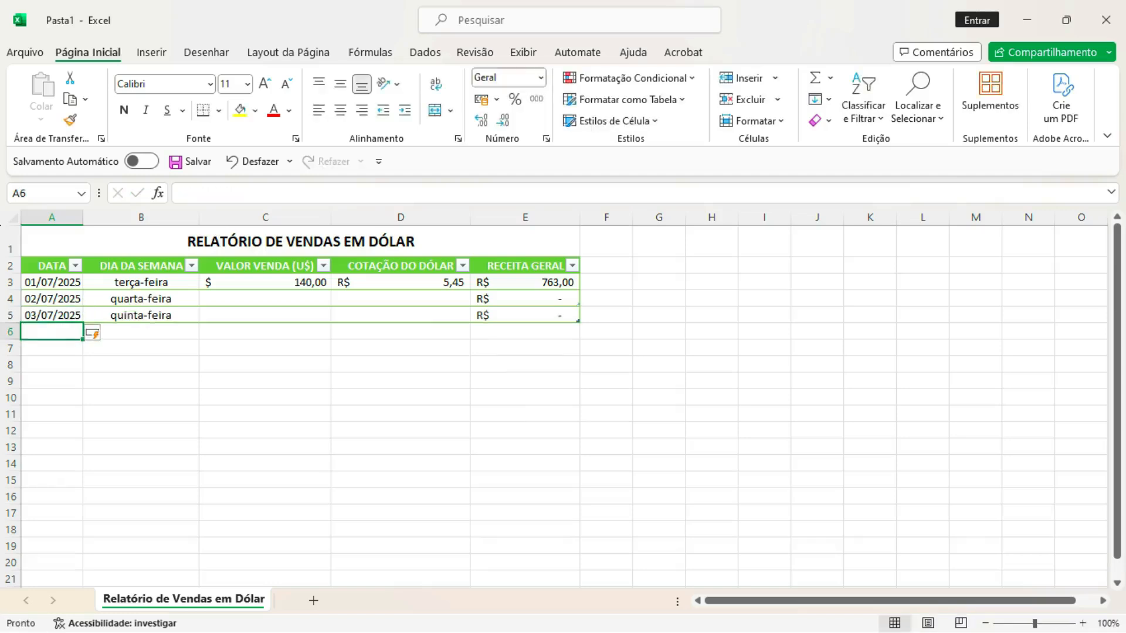
pyautogui.write('04/')
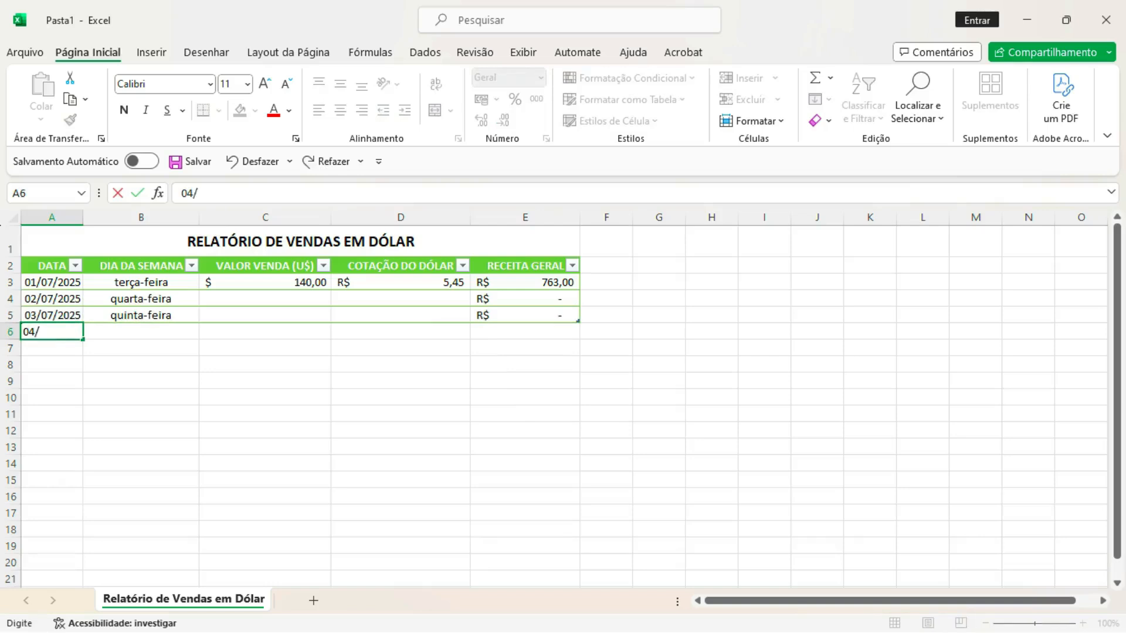
pyautogui.write('07/25')
pyautogui.press('Return')
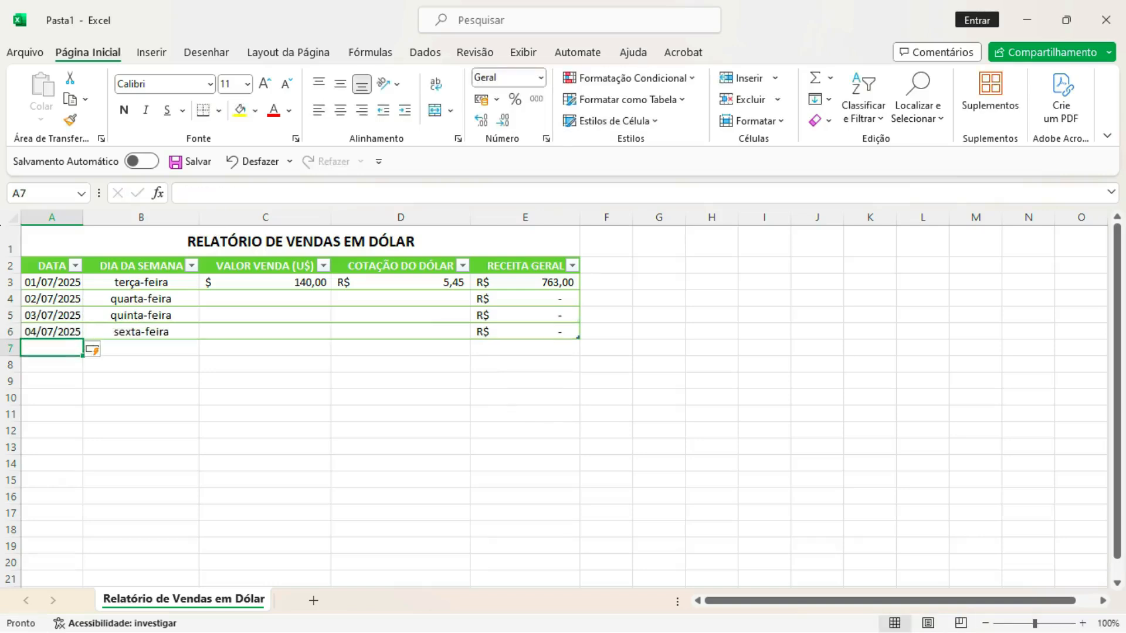
# Enter the dates 05/07/2025, 07/07/2025, 08/07/2025 and 09/07/2025 in A7:A10 of the DATA column.
pyautogui.write('05/0')
pyautogui.write('7/2025')
pyautogui.press('Return')
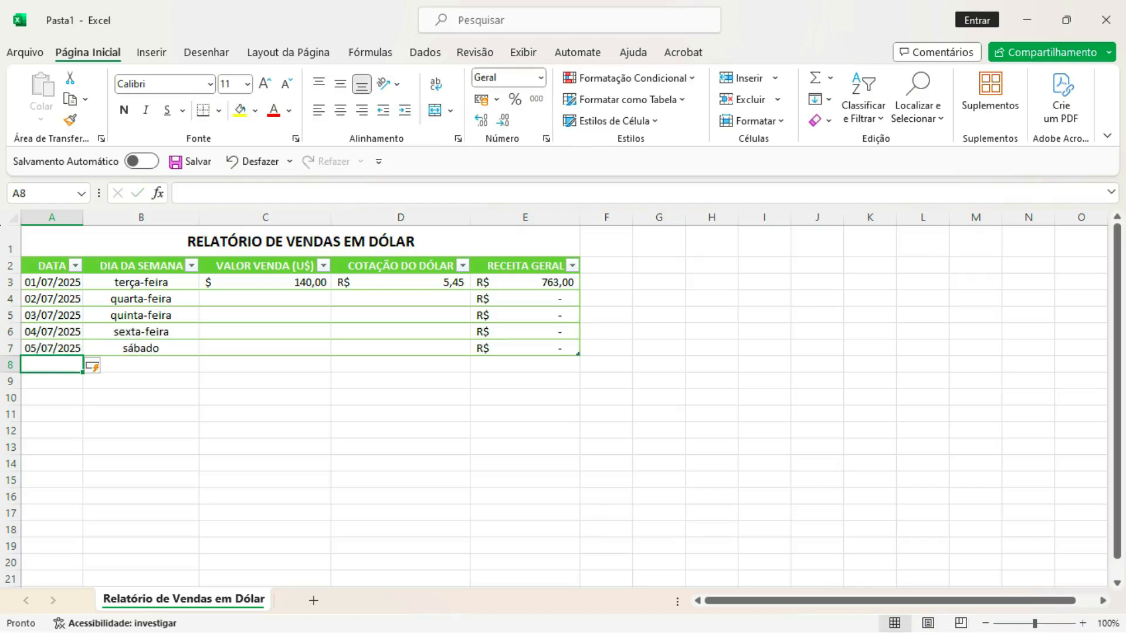
pyautogui.write('07/07/25')
pyautogui.press('Return')
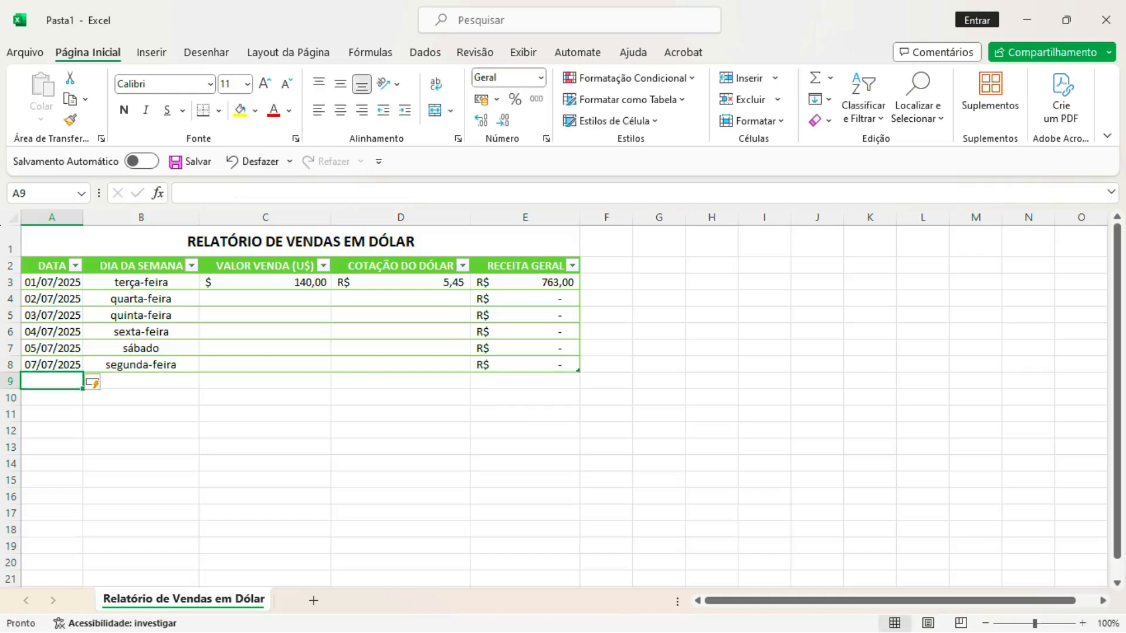
pyautogui.write('08/07/202')
pyautogui.write('5')
pyautogui.press('Return')
pyautogui.write('09/07/2025')
pyautogui.press('Return')
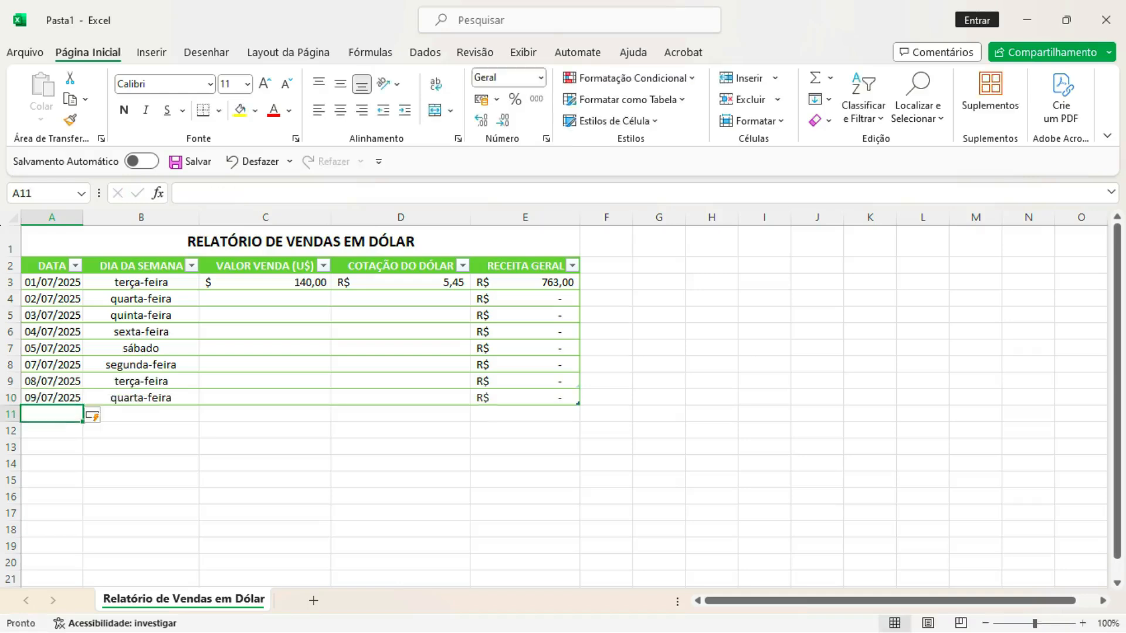
# Enter the dates 10/07/2025, 11/07/2025 and 12/07/2025 in A11:A13 of the DATA column.
pyautogui.write('10/07/25')
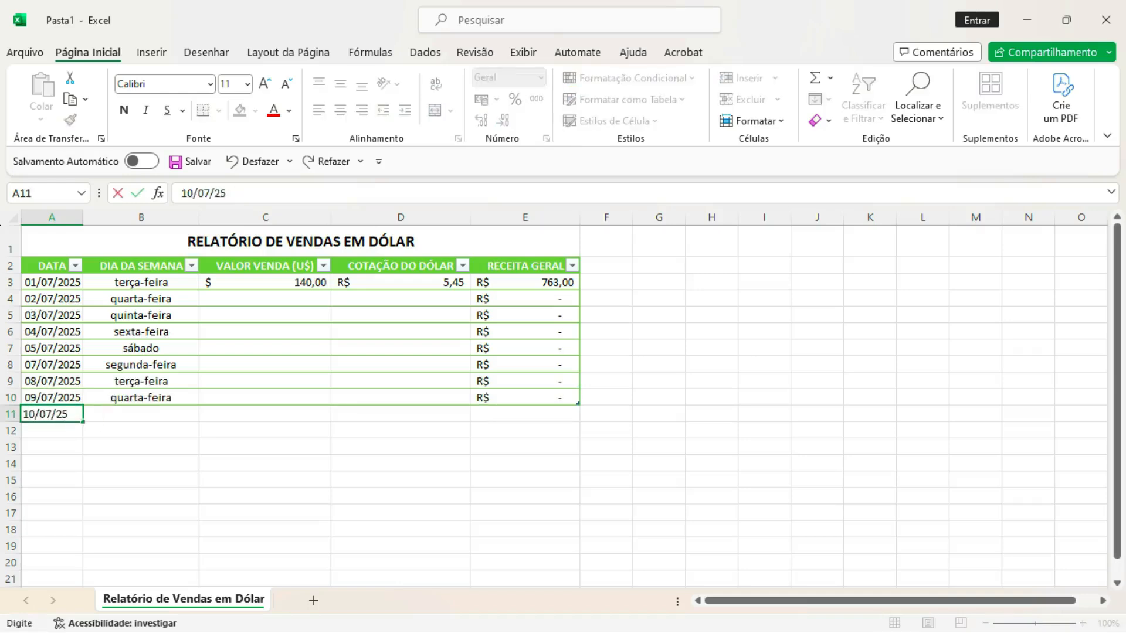
pyautogui.press('Return')
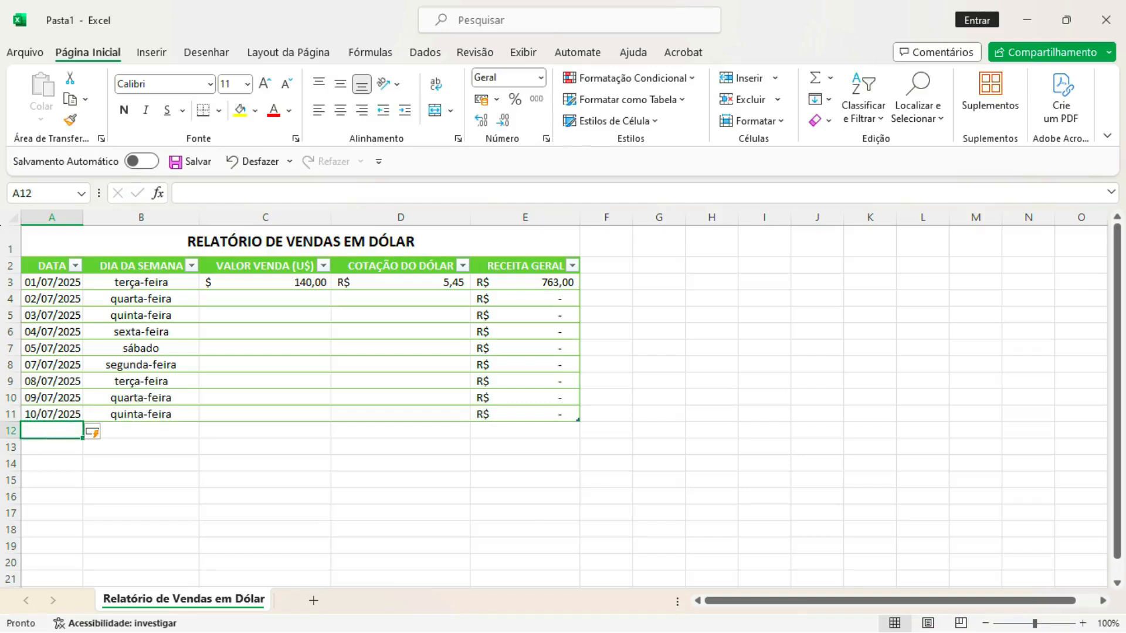
pyautogui.write('11')
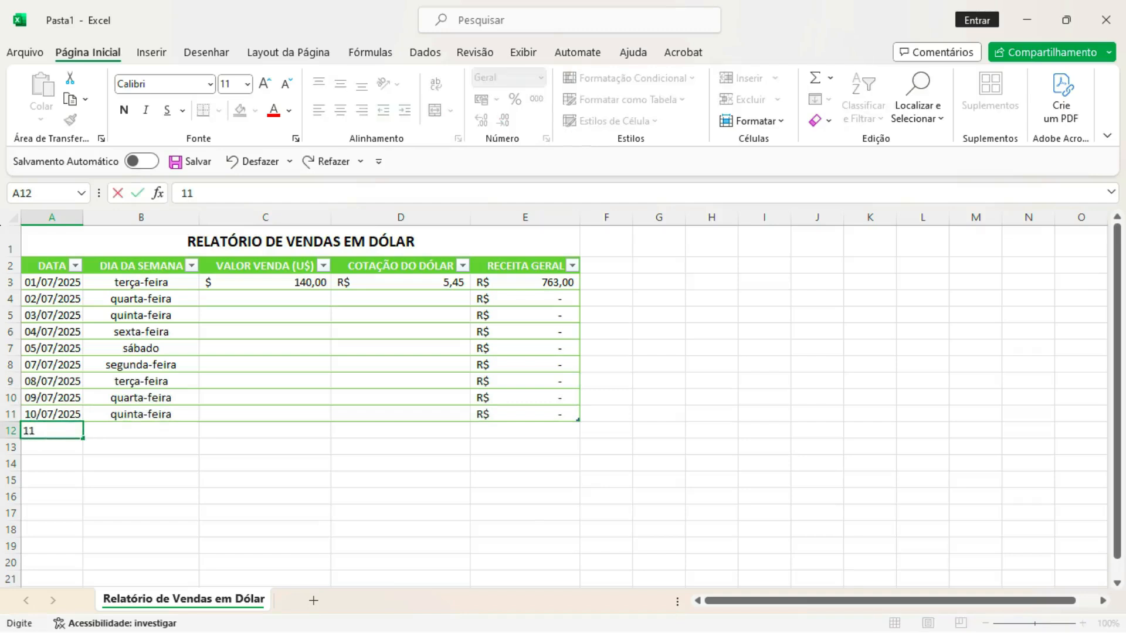
pyautogui.write('/07/2')
pyautogui.write('025')
pyautogui.press('Return')
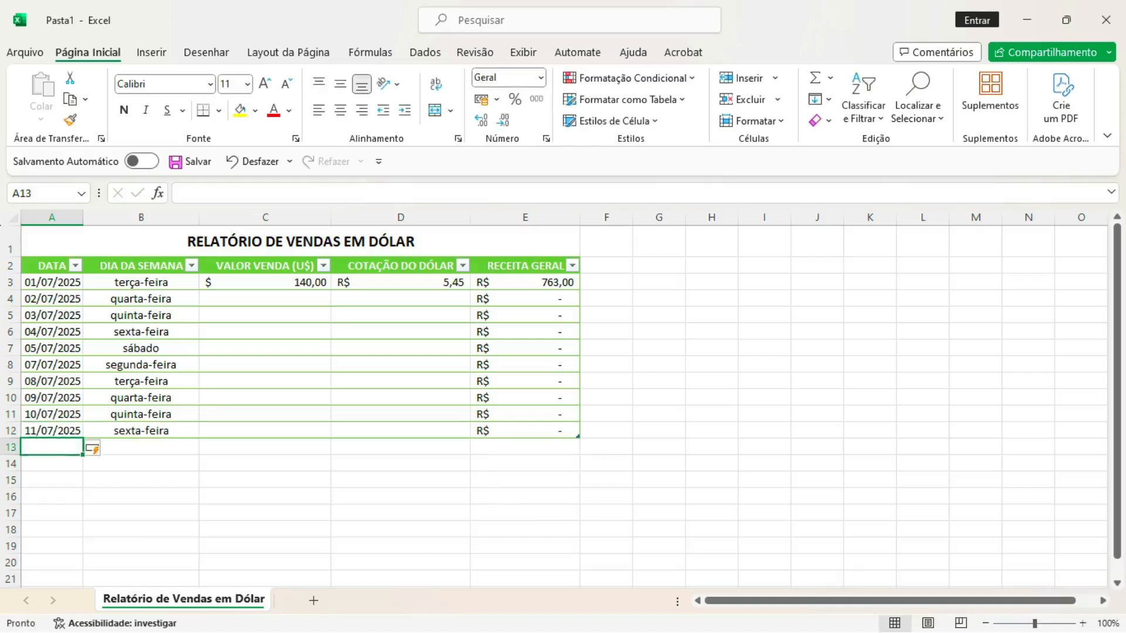
pyautogui.write('12/')
pyautogui.write('07/2025')
pyautogui.press('Tab')
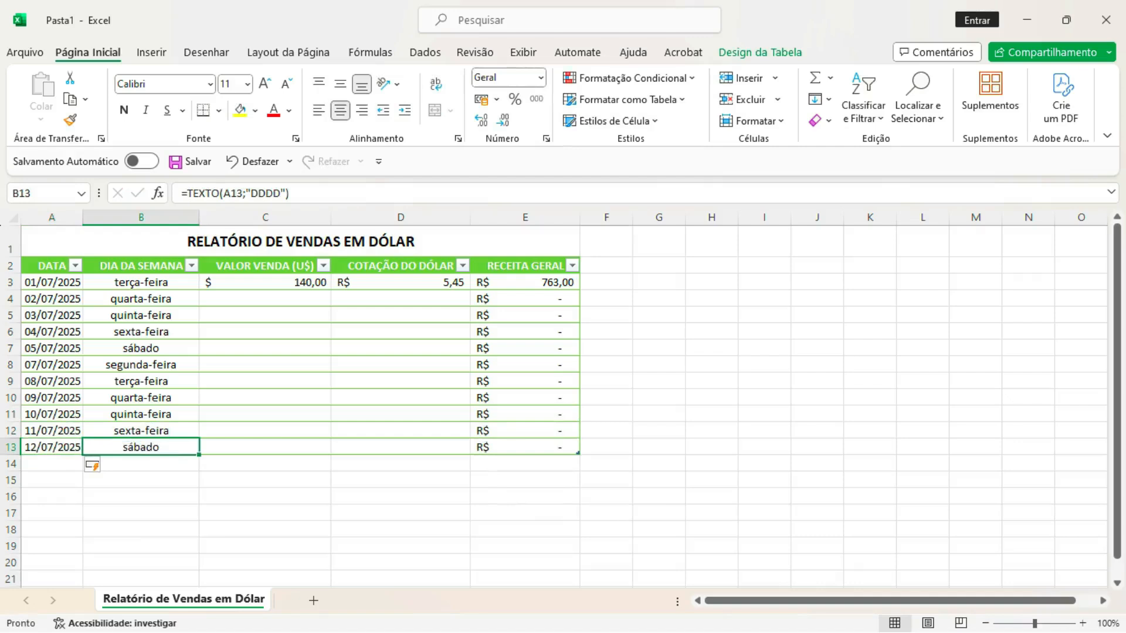
pyautogui.moveTo(52, 282); pyautogui.dragTo(51, 446)
pyautogui.moveTo(141, 282); pyautogui.dragTo(140, 446)
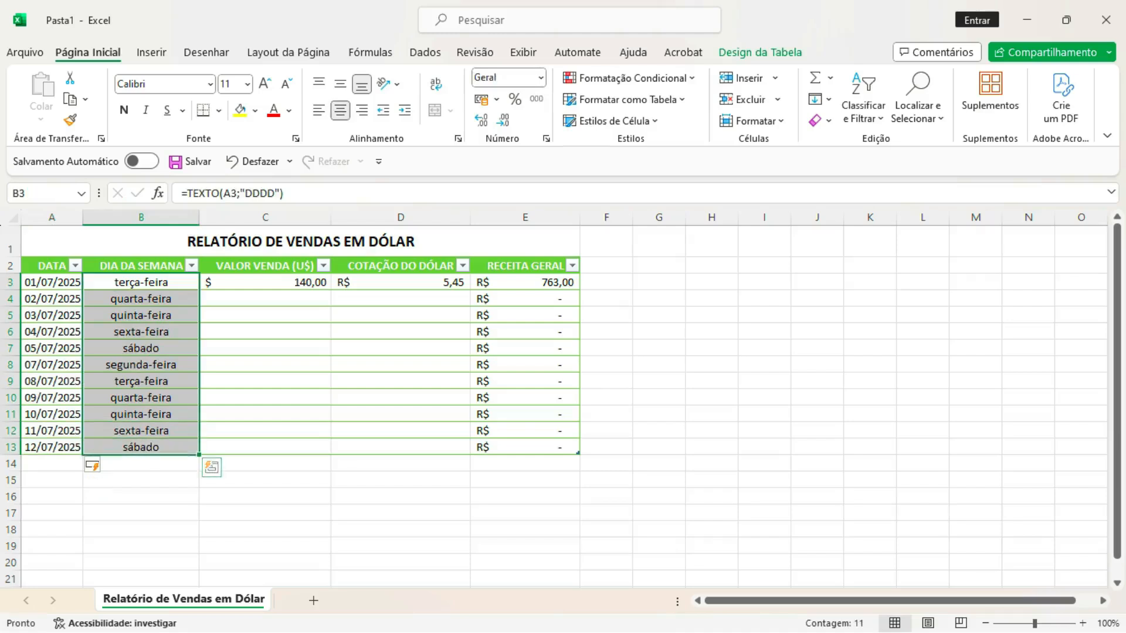
# Enter the dollar sale values 220, 130, 250, 280 and 200 in C4:C8.
pyautogui.click(265, 299)
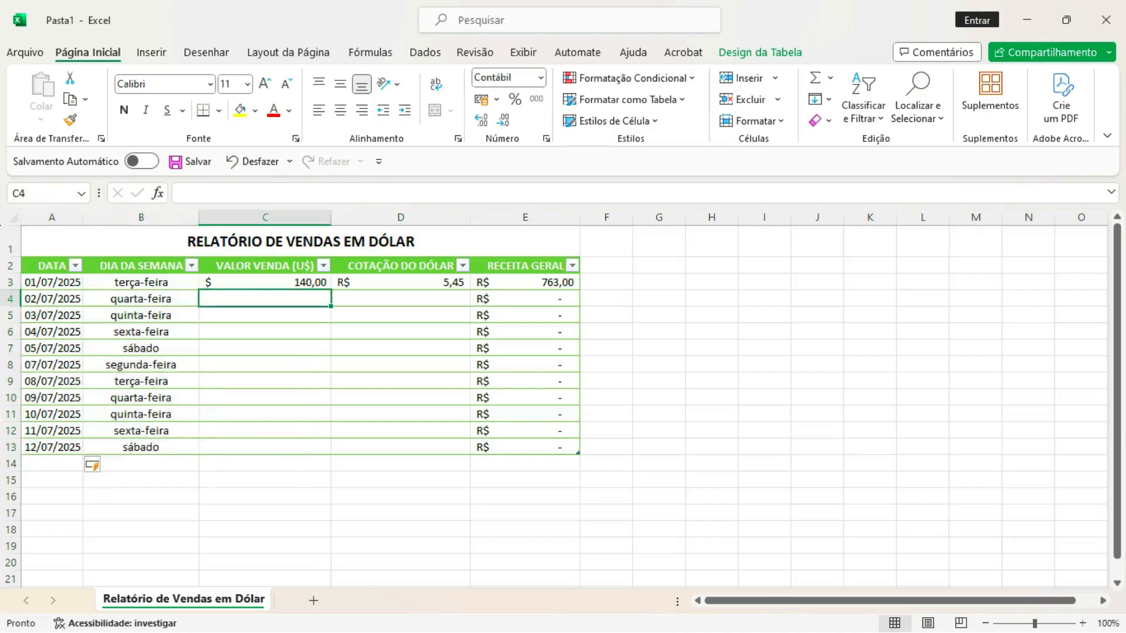
pyautogui.write('220')
pyautogui.press('Return')
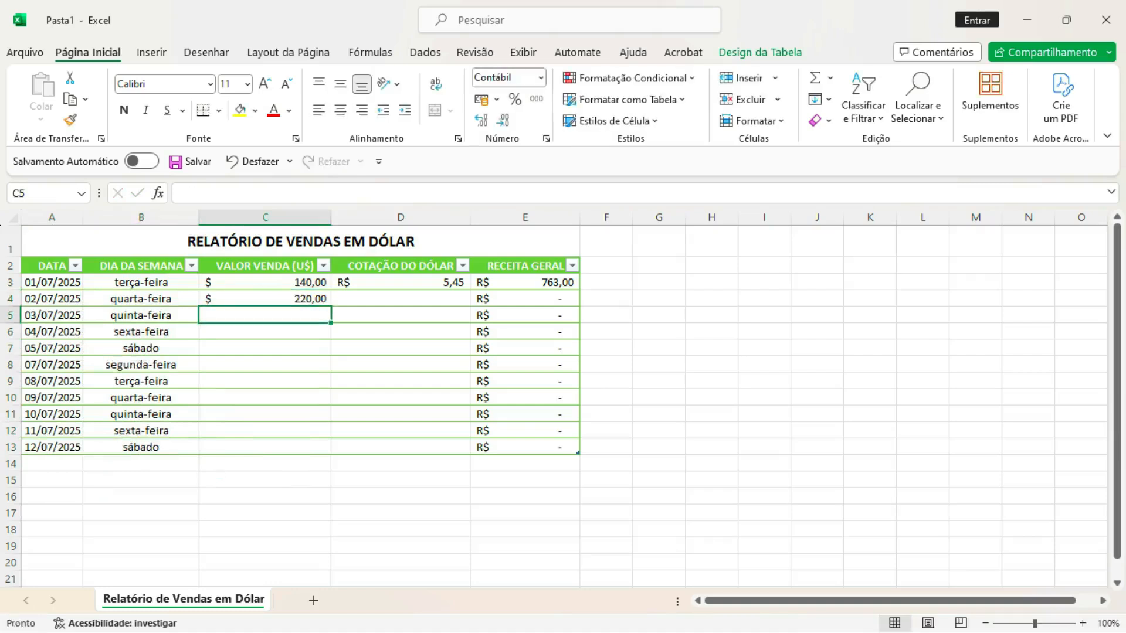
pyautogui.write('130')
pyautogui.press('Return')
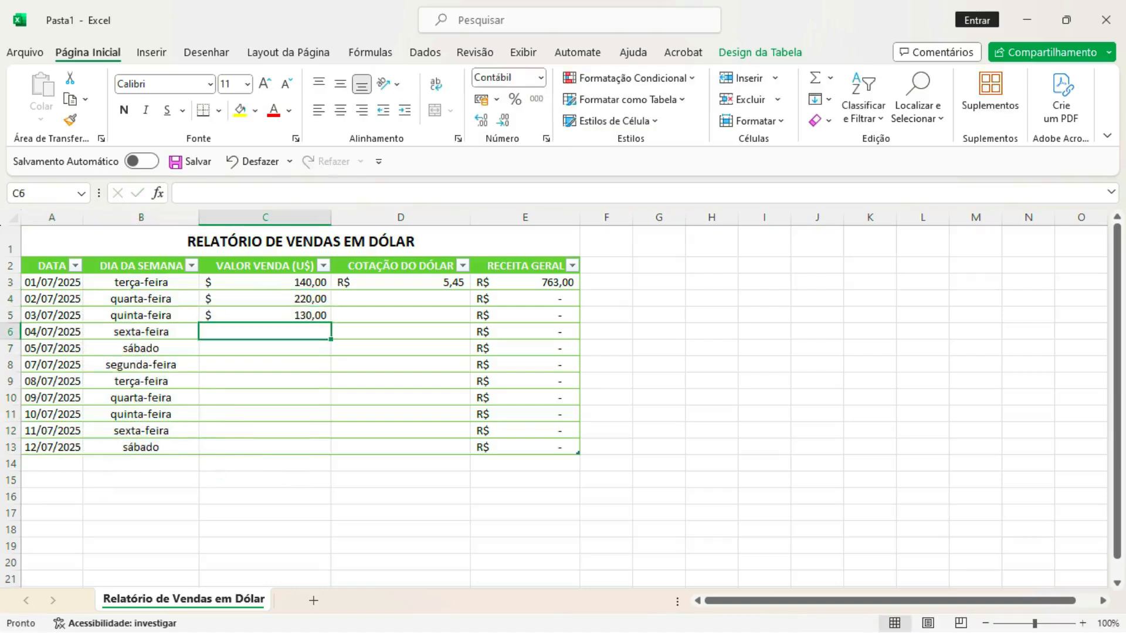
pyautogui.write('250')
pyautogui.press('Return')
pyautogui.write('280')
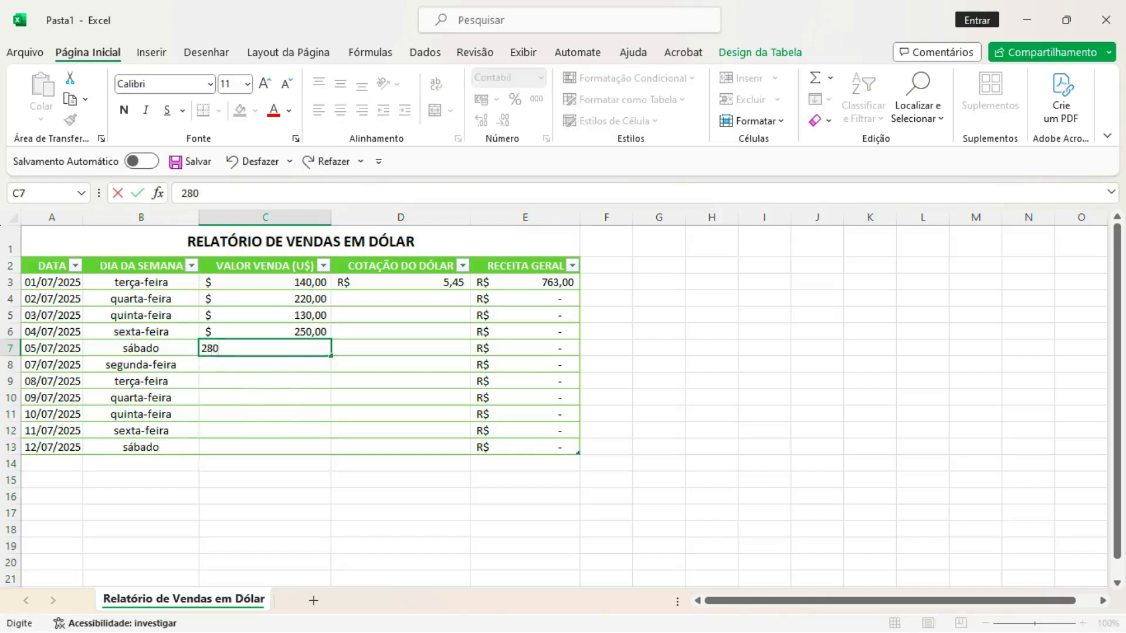
pyautogui.press('Return')
pyautogui.write('200')
pyautogui.press('Return')
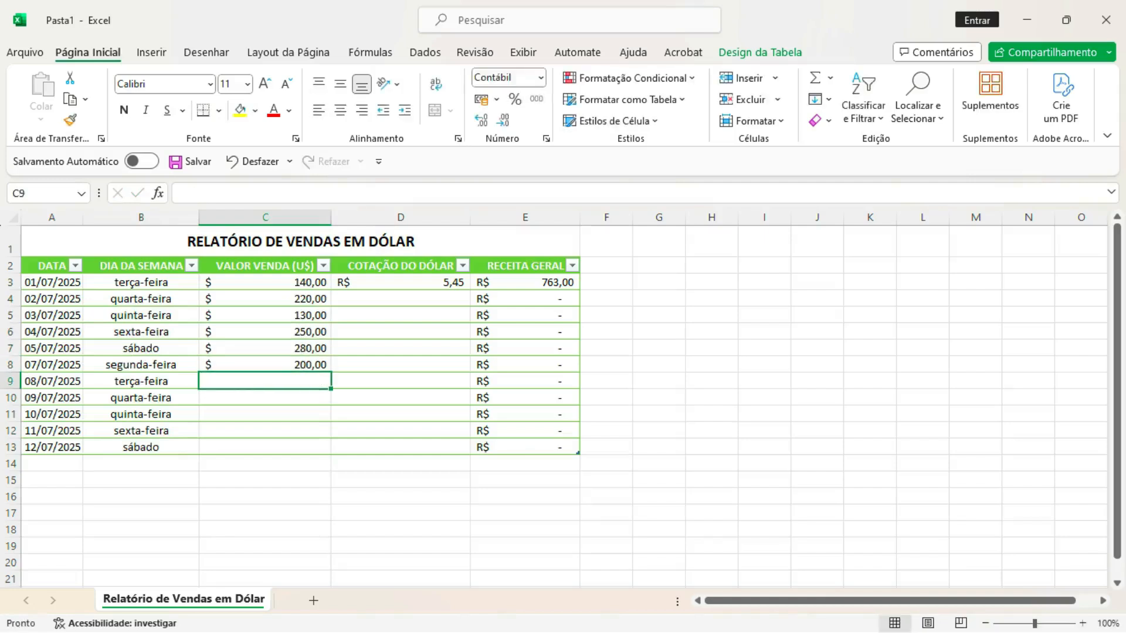
# Enter the dollar sale values 212, 340, 157, 450 and 590 in C9:C13.
pyautogui.write('212')
pyautogui.press('Return')
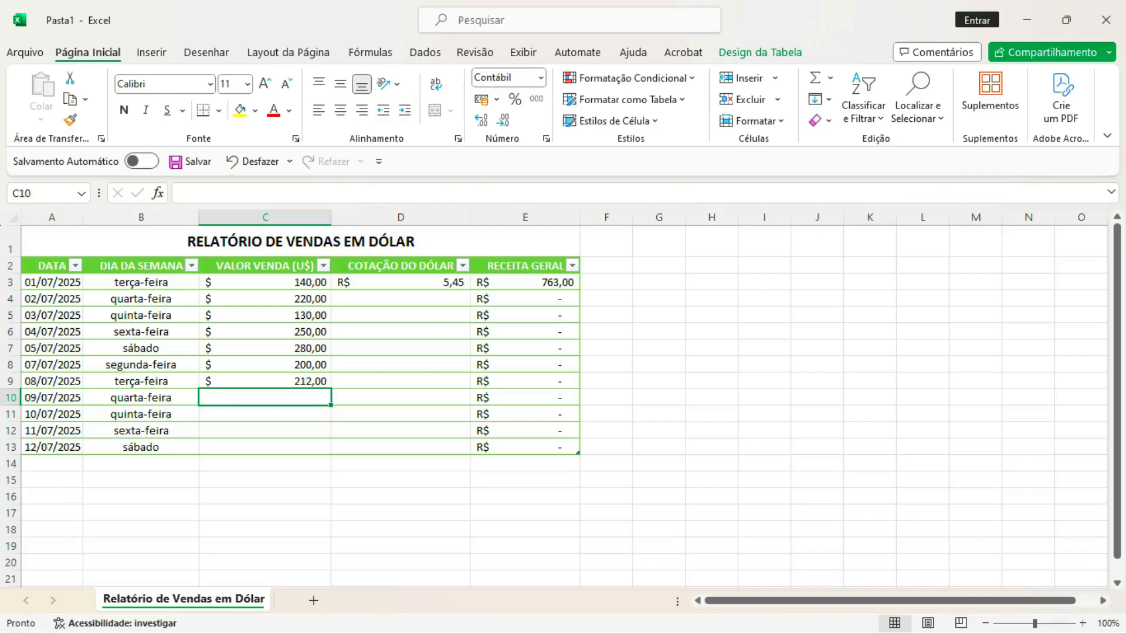
pyautogui.write('340')
pyautogui.press('Return')
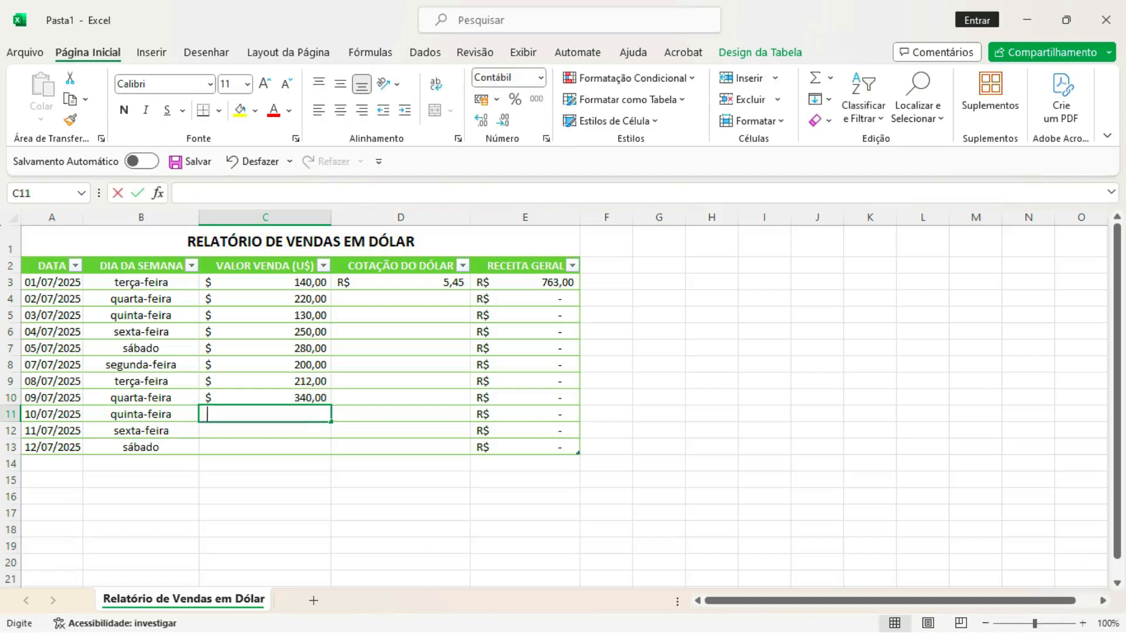
pyautogui.write('157')
pyautogui.press('Return')
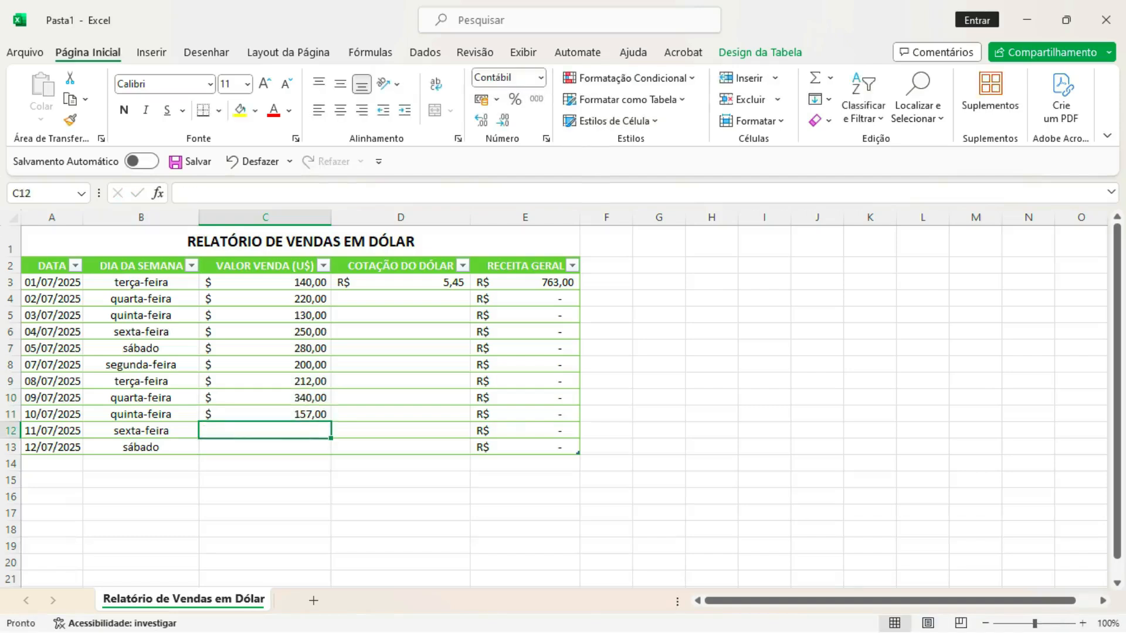
pyautogui.write('450')
pyautogui.press('Return')
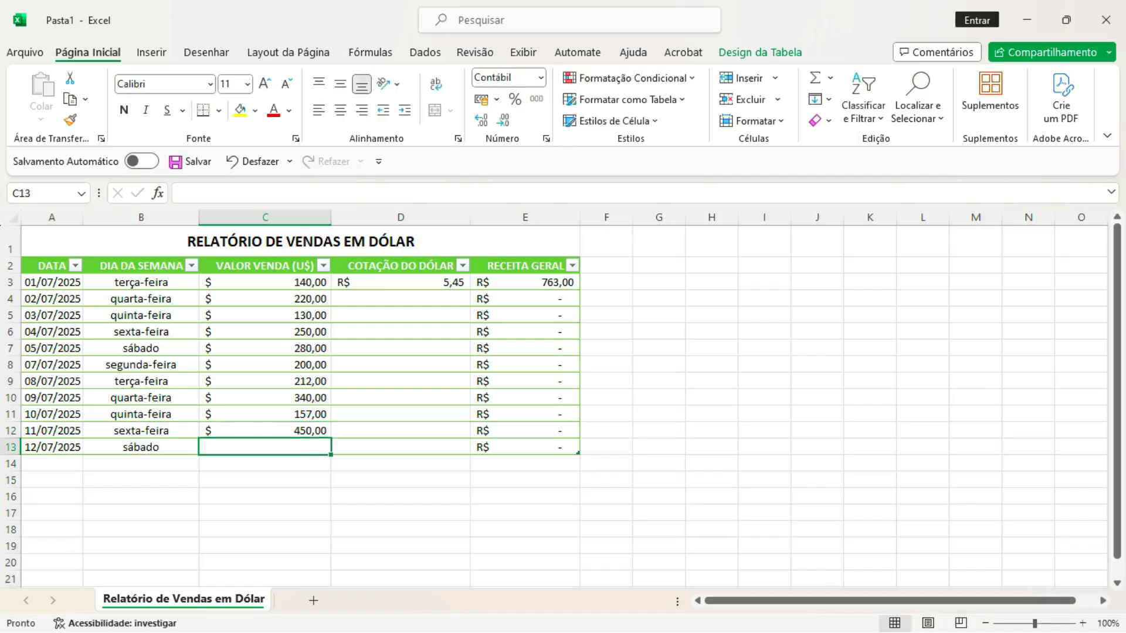
pyautogui.write('590')
pyautogui.press('Tab')
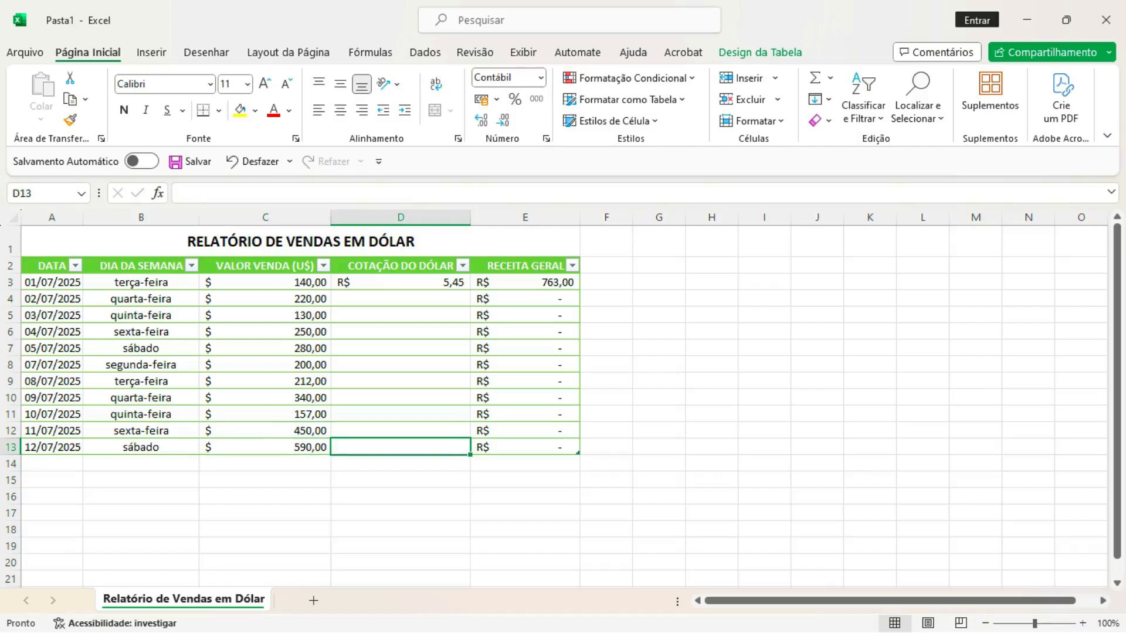
# Switch to Chrome, search Google for "dólar hoje" and examine the one-month dollar-to-real exchange rate chart.
pyautogui.hotkey('alt', 'Tab')
pyautogui.write('dÓLAR')
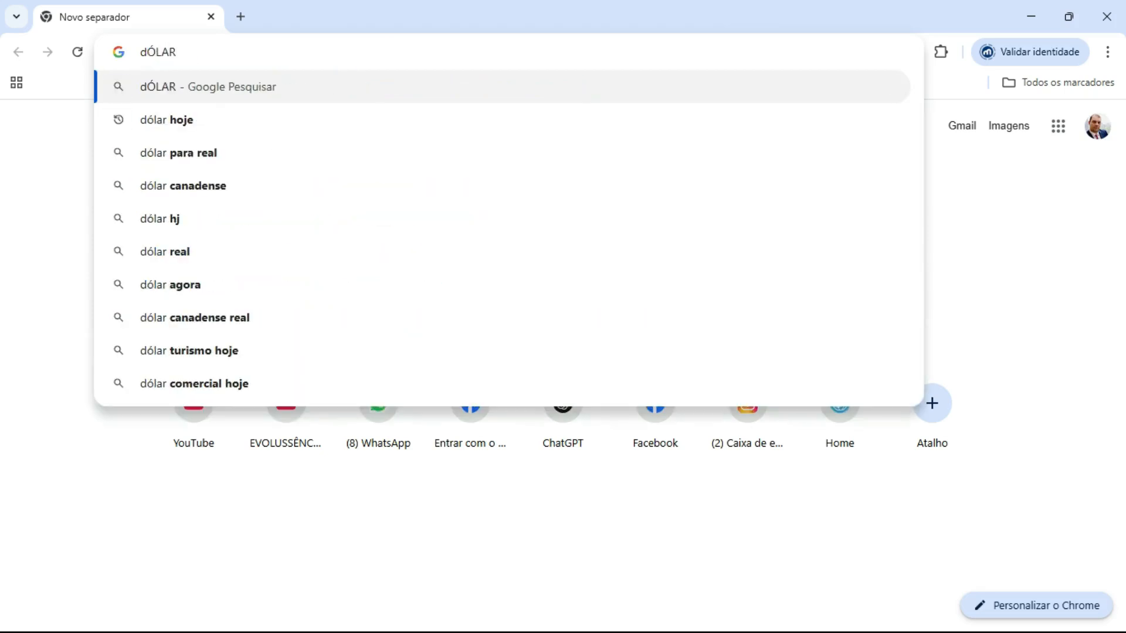
pyautogui.press('Down')
pyautogui.press('Return')
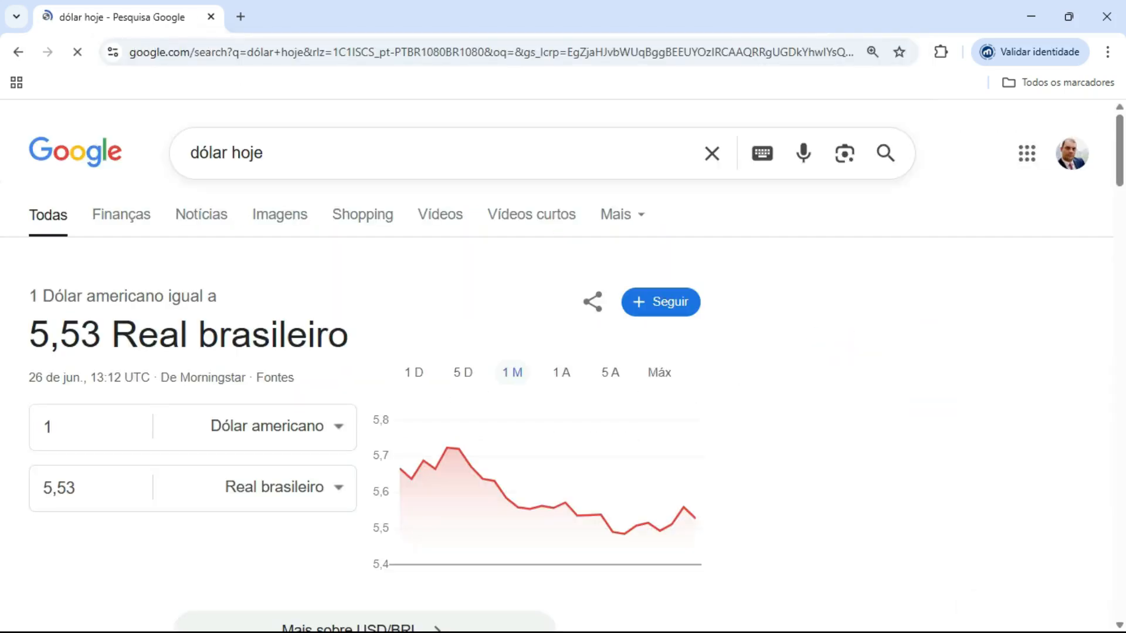
pyautogui.press('Down')
pyautogui.press('Down')
pyautogui.press('Down')
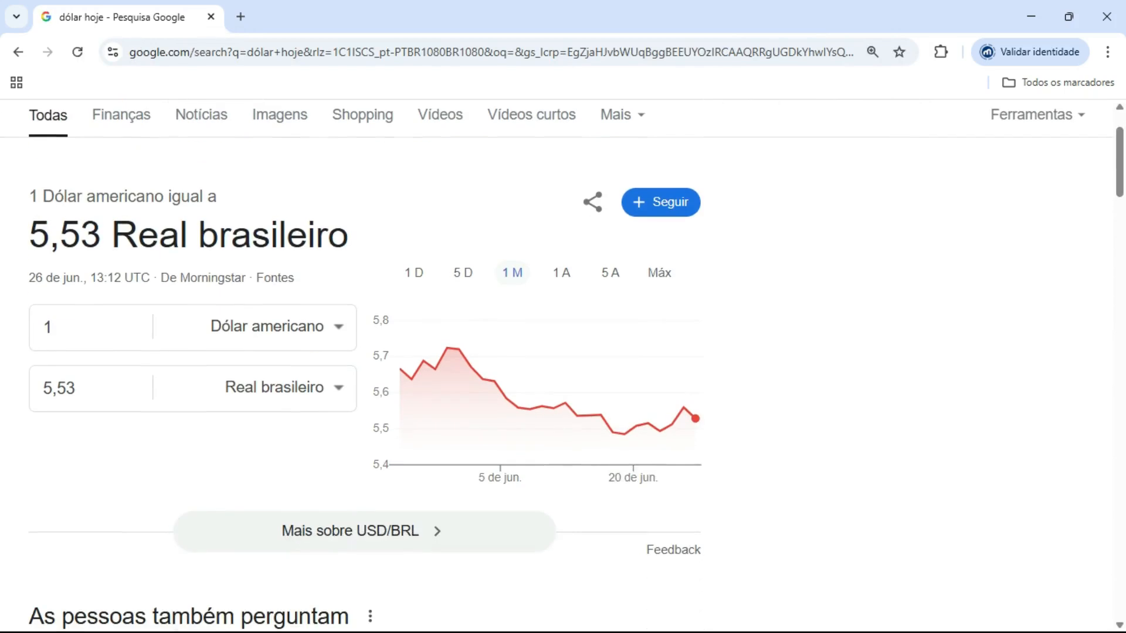
pyautogui.moveTo(401, 371)
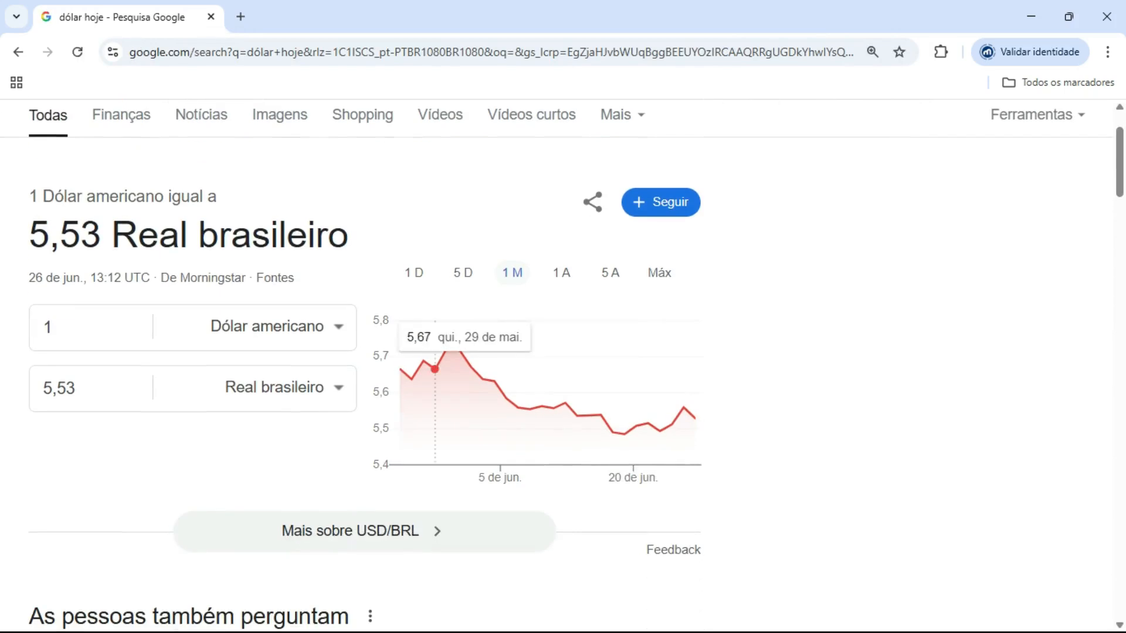
# Return to Excel and enter the exchange rates 5,46, 5,47 and 5,49 in D4:D6 of COTAÇÃO DO DÓLAR.
pyautogui.hotkey('alt', 'Tab')
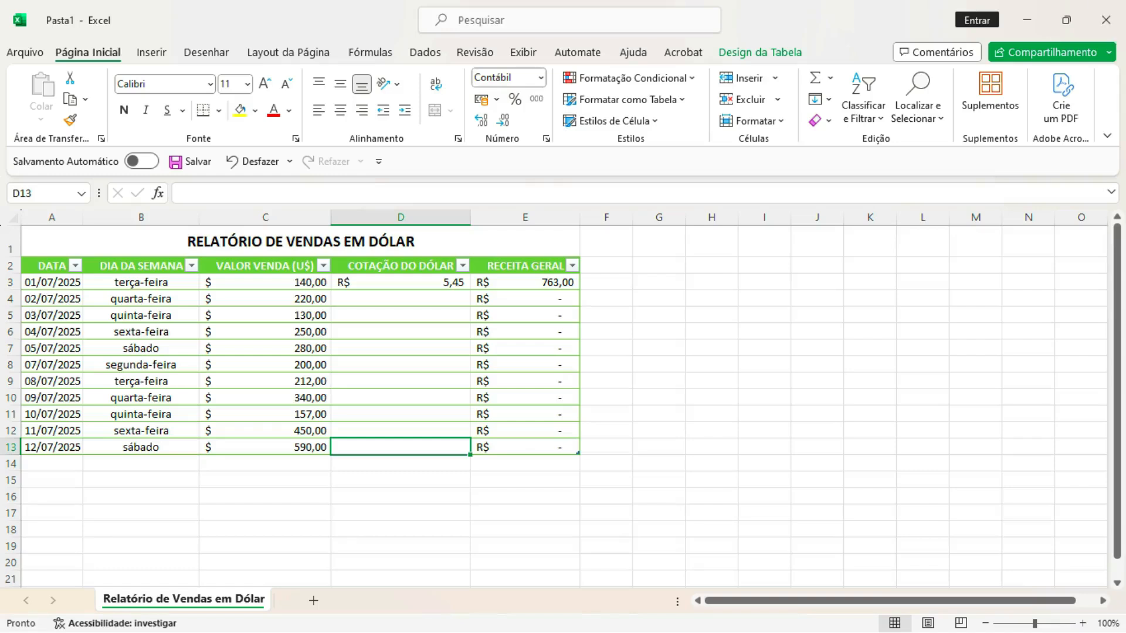
pyautogui.click(401, 299)
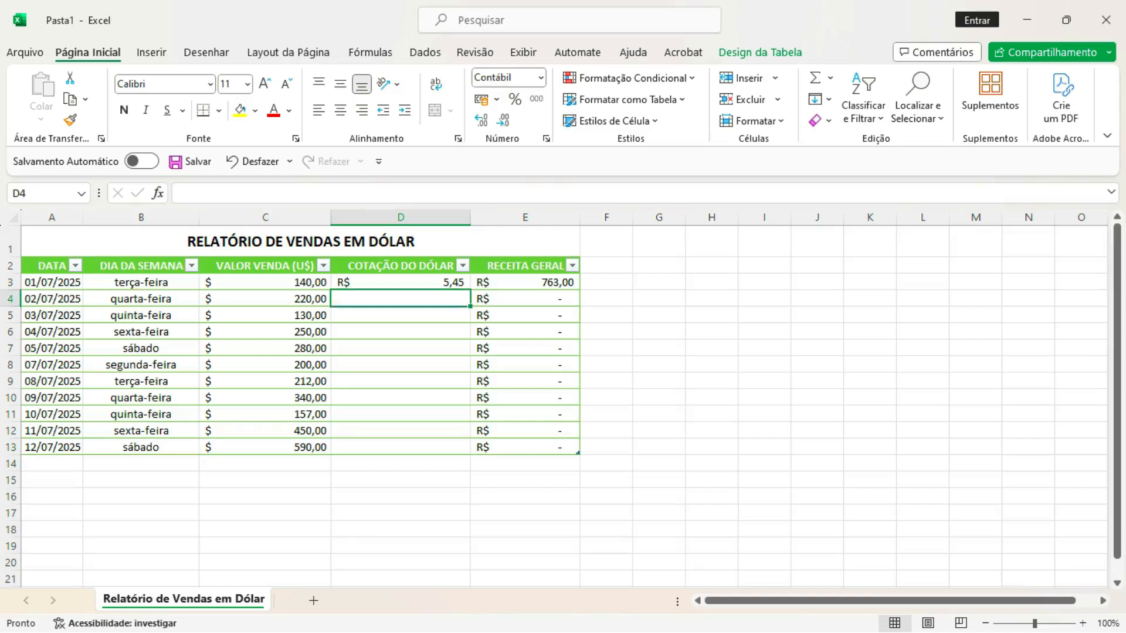
pyautogui.write('5,46')
pyautogui.press('Return')
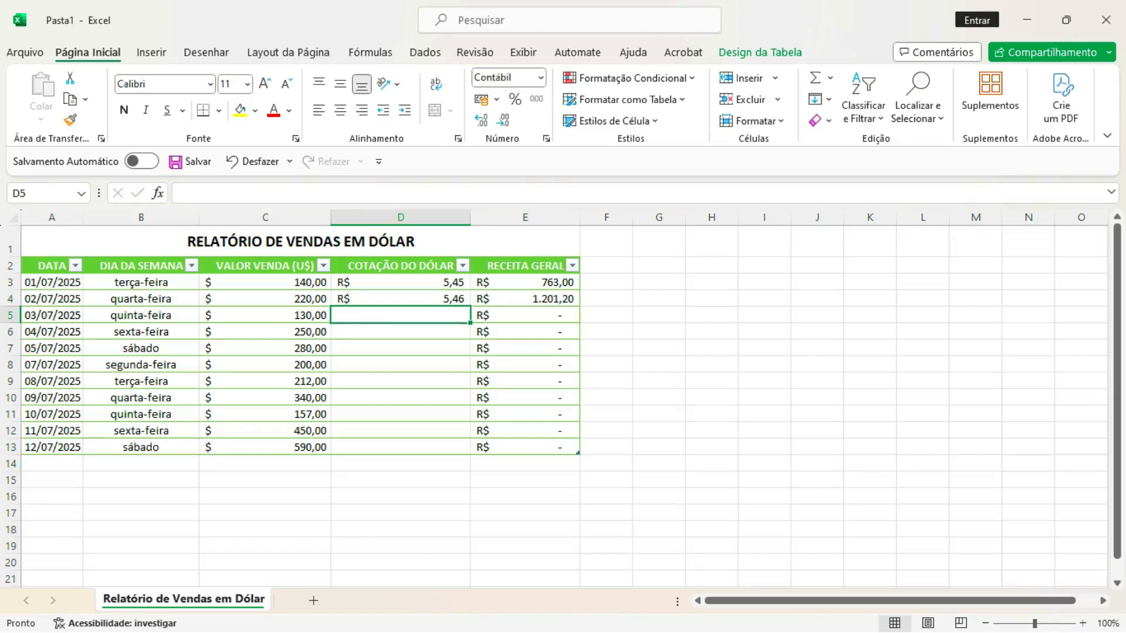
pyautogui.write('5,47')
pyautogui.press('Return')
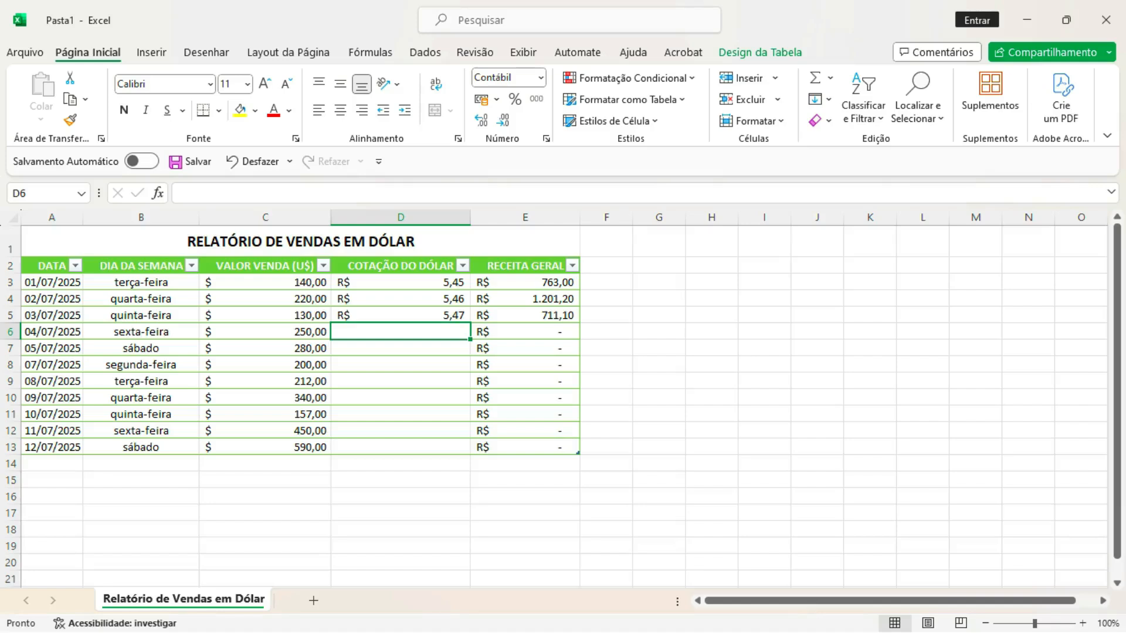
pyautogui.write('5,49')
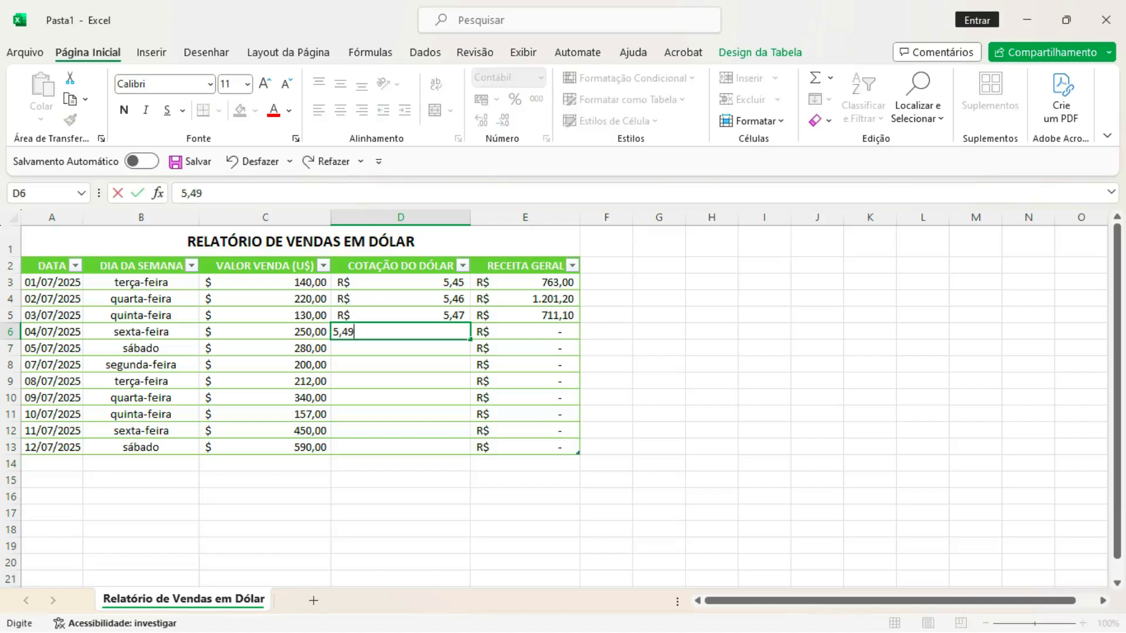
pyautogui.hotkey('ctrl', 'Return')
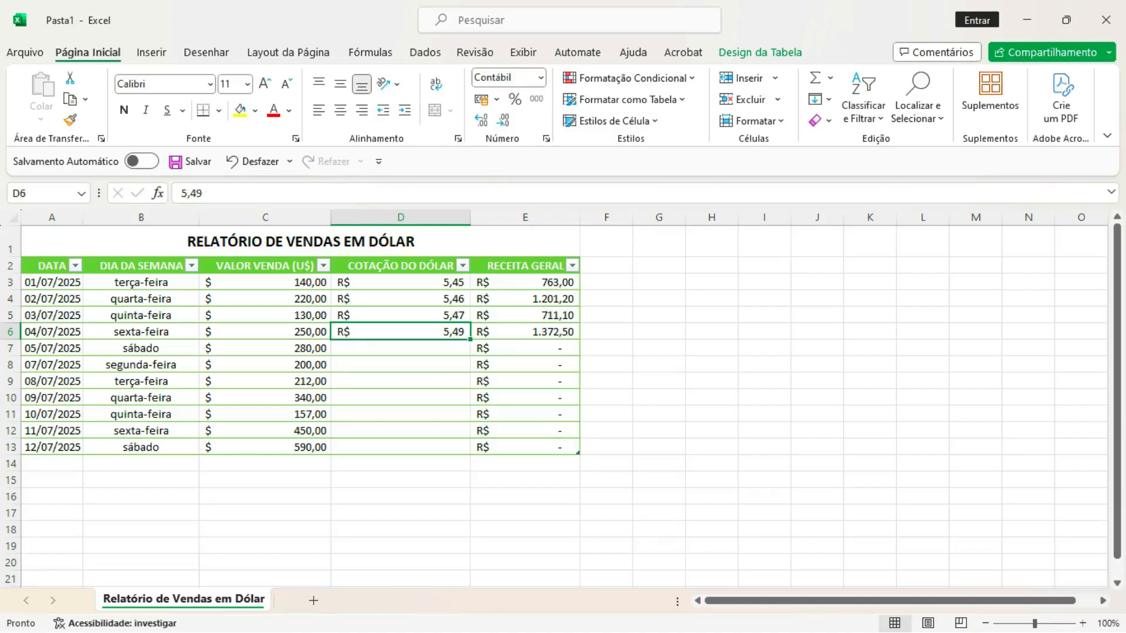
# Enter the exchange rates 5,49, 5,48, 5,64 and 5,65 in D6:D9 of COTAÇÃO DO DÓLAR.
pyautogui.write('5,49')
pyautogui.press('Return')
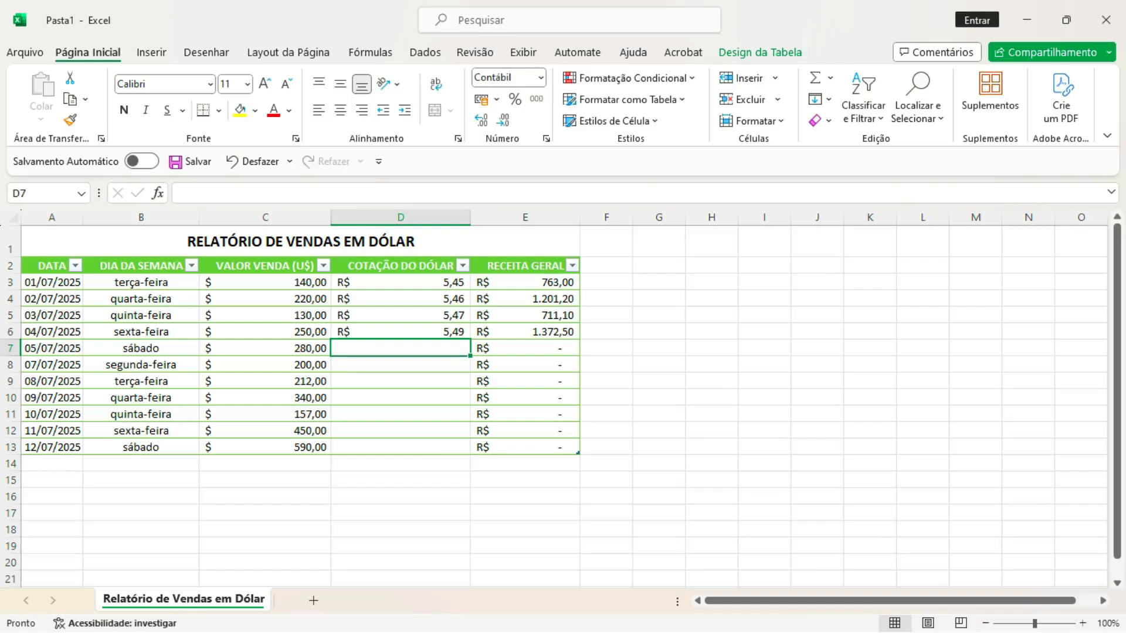
pyautogui.write('5,48')
pyautogui.press('Return')
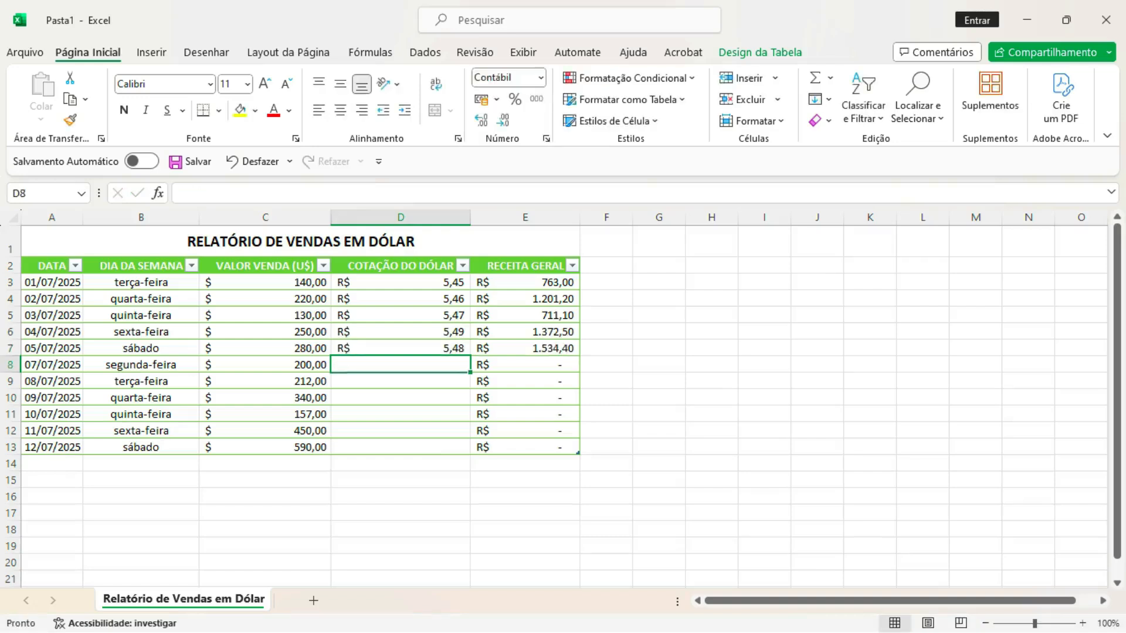
pyautogui.write('5,64')
pyautogui.press('Return')
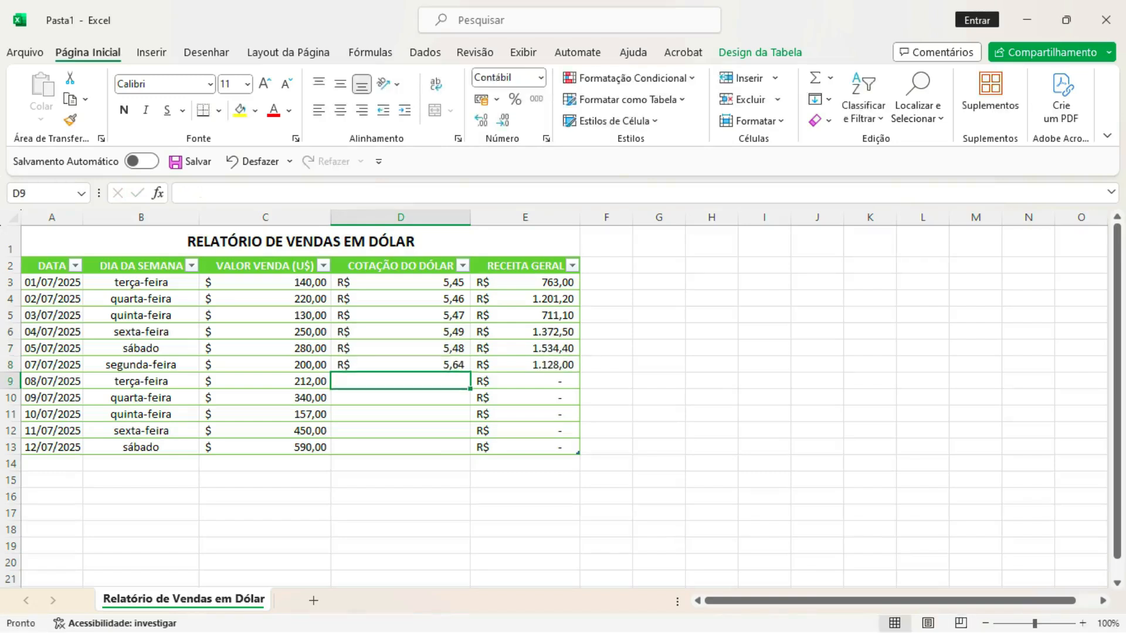
pyautogui.write('5,65')
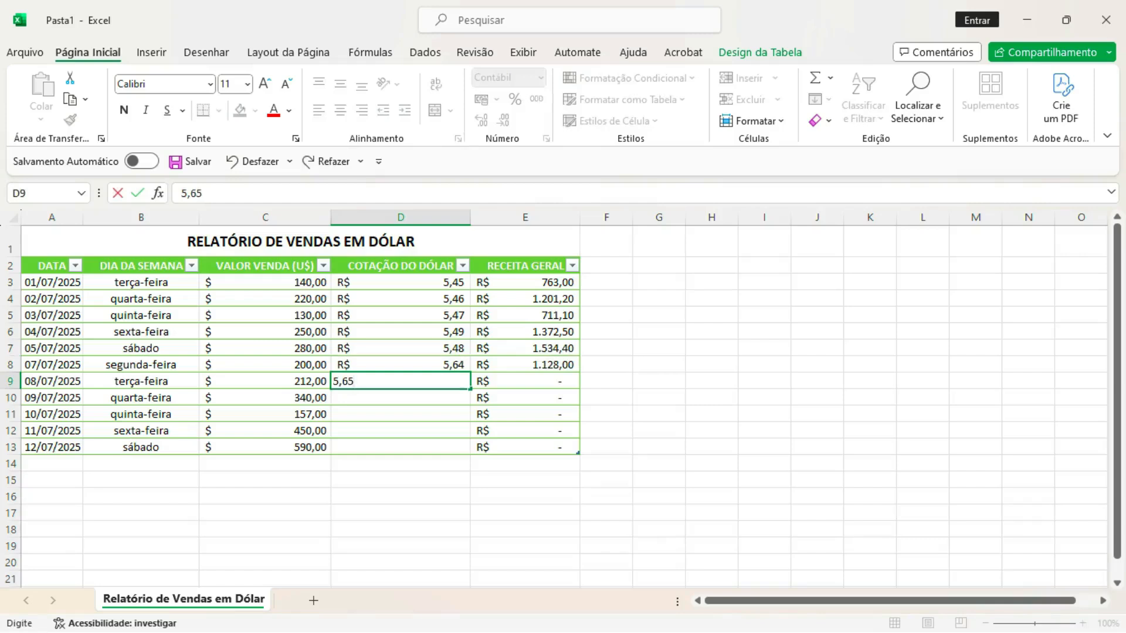
pyautogui.press('Return')
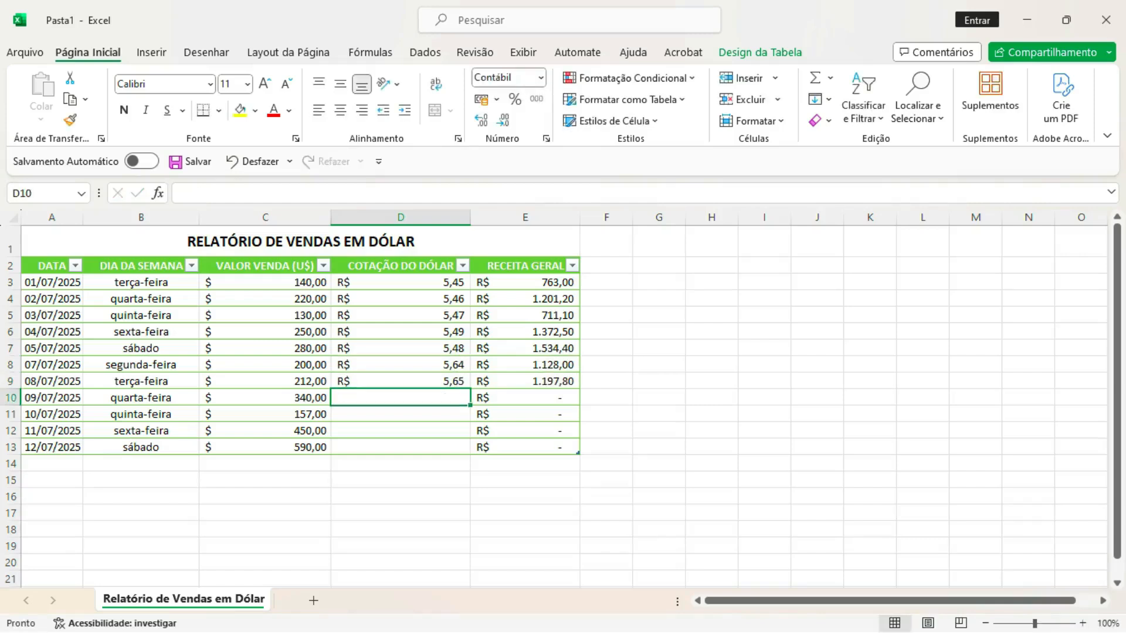
# Enter the exchange rates 5,62, 5,64, 5,65 and 5,69 in D10:D13 of COTAÇÃO DO DÓLAR.
pyautogui.write('5,')
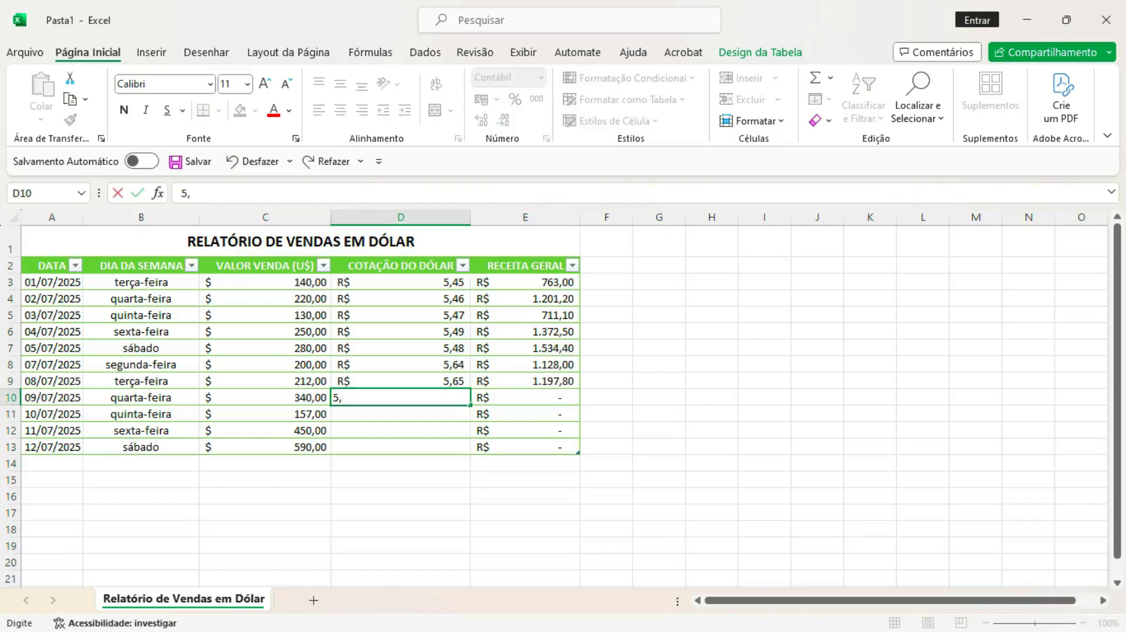
pyautogui.write('62')
pyautogui.press('Return')
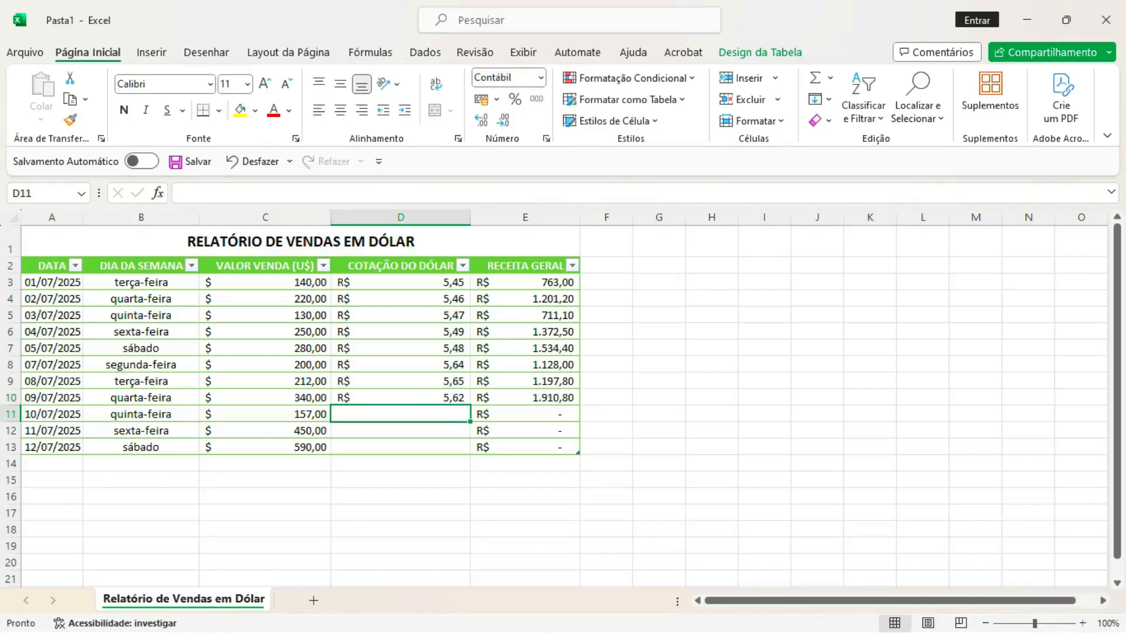
pyautogui.write('5,64')
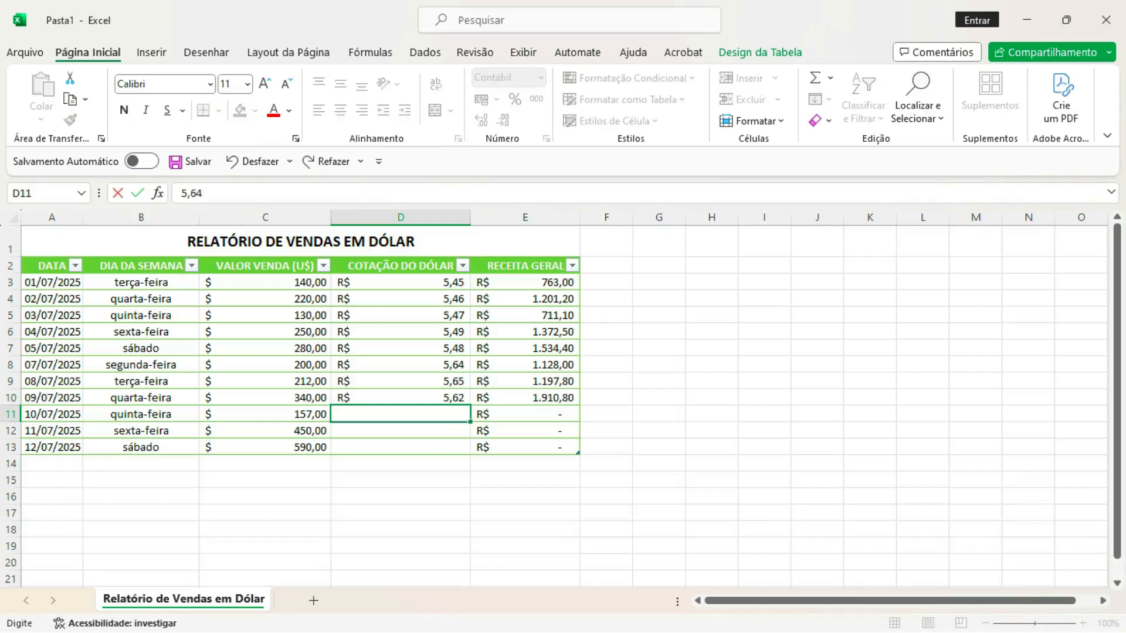
pyautogui.press('Return')
pyautogui.write('5,65')
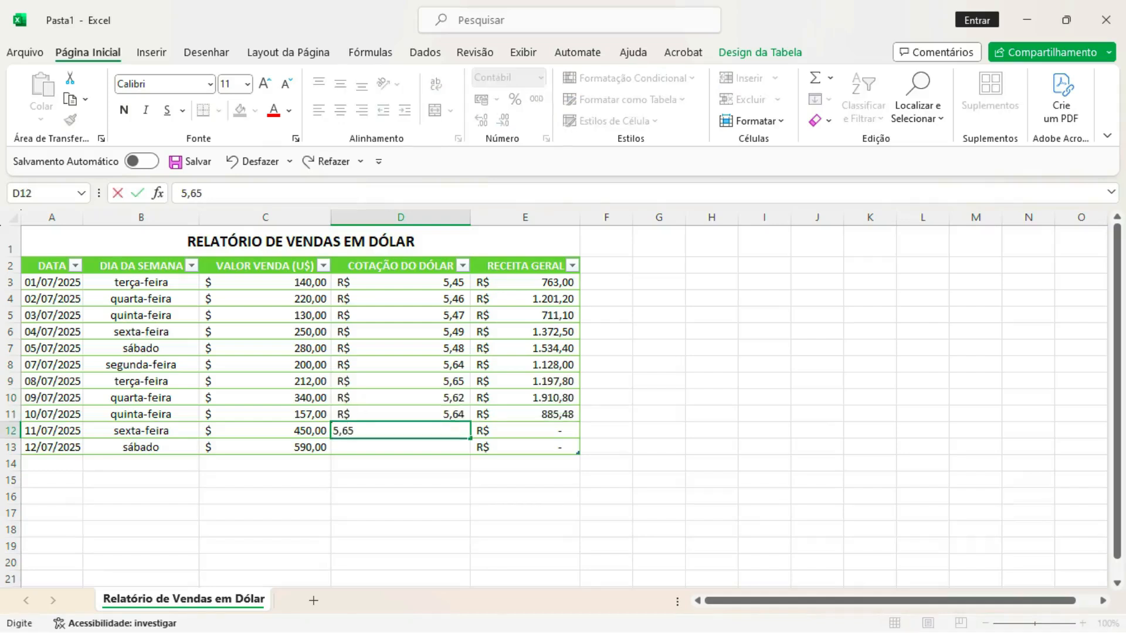
pyautogui.press('Return')
pyautogui.write('5,69')
pyautogui.press('Tab')
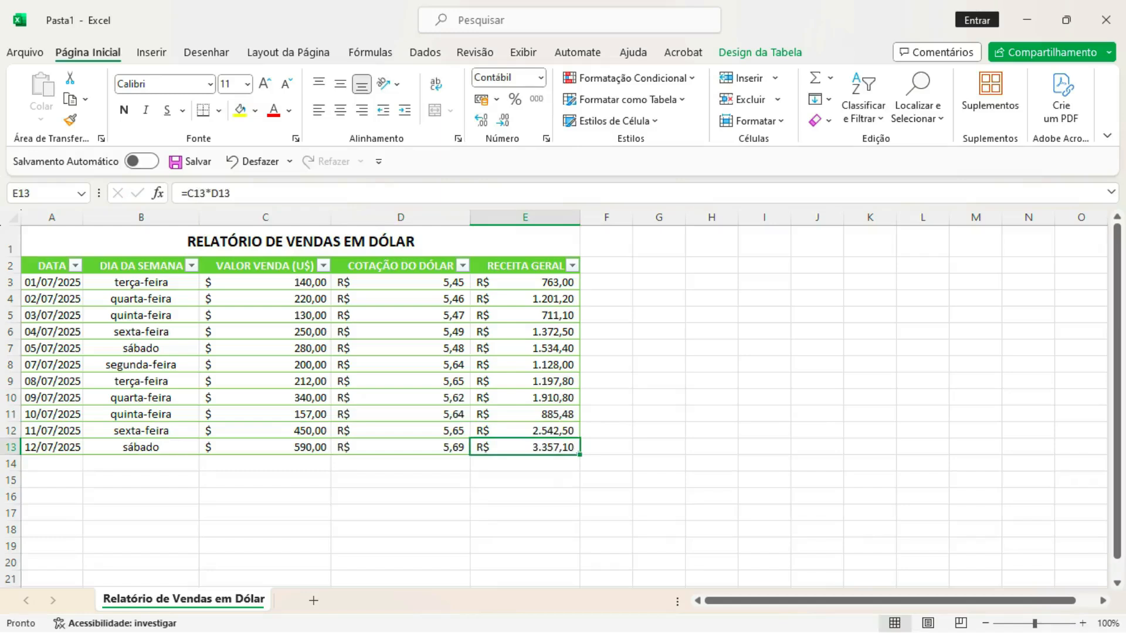
# Review the dates, the weekday formula, the exchange rates and the RECEITA GERAL formula in the completed table.
pyautogui.moveTo(51, 283); pyautogui.dragTo(52, 448)
pyautogui.moveTo(141, 283); pyautogui.dragTo(141, 447)
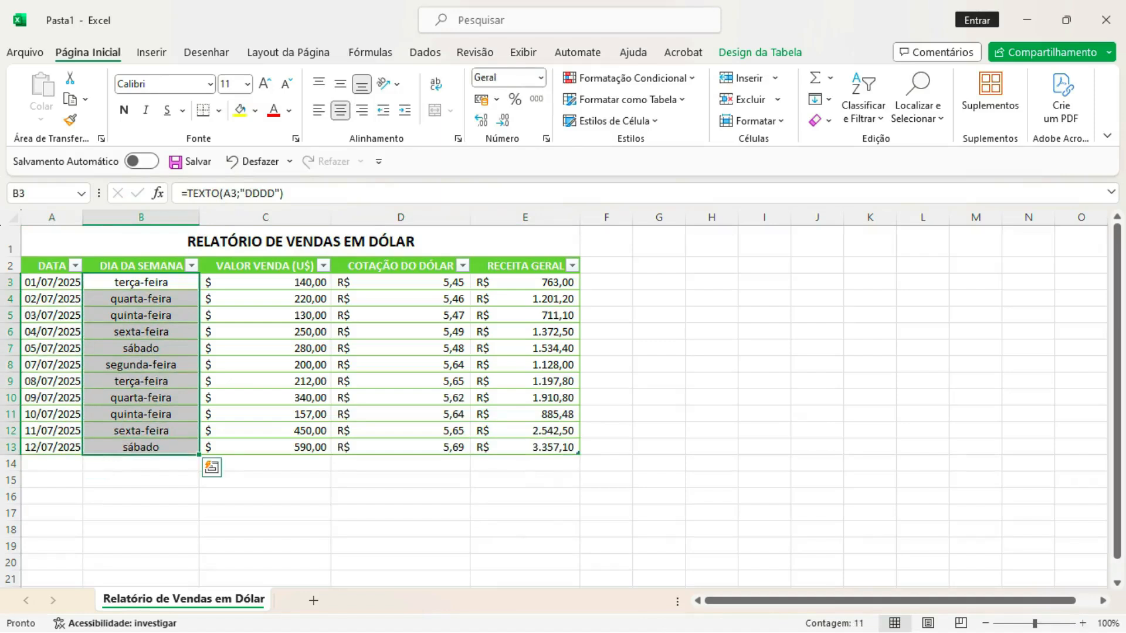
pyautogui.moveTo(283, 193); pyautogui.dragTo(181, 193)
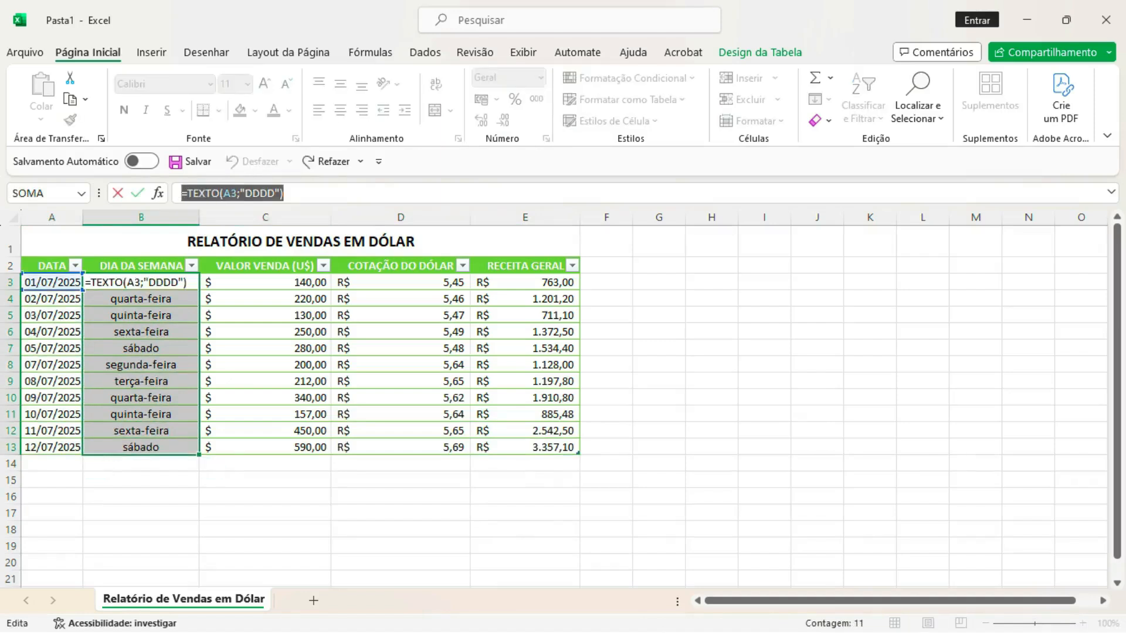
pyautogui.click(265, 283)
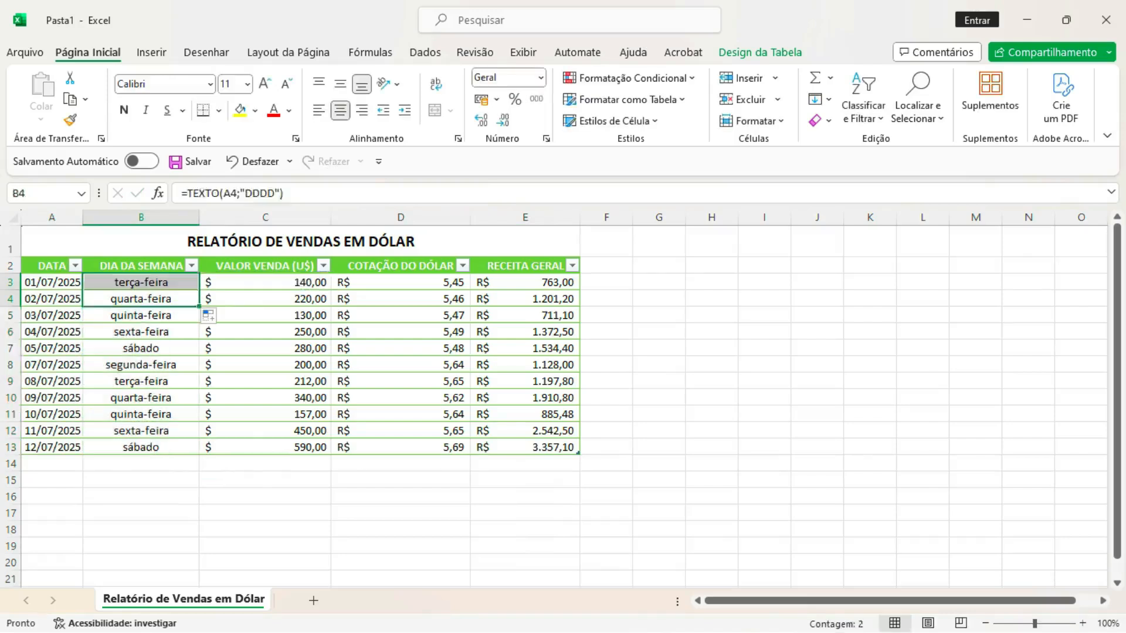
pyautogui.moveTo(400, 282); pyautogui.dragTo(401, 463)
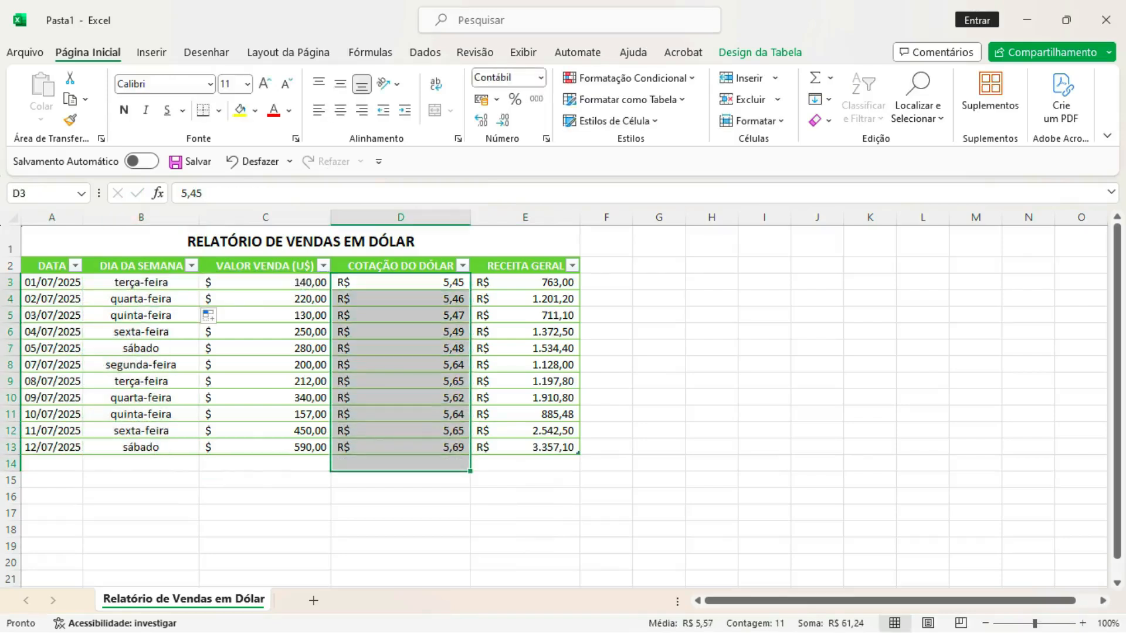
pyautogui.click(525, 283)
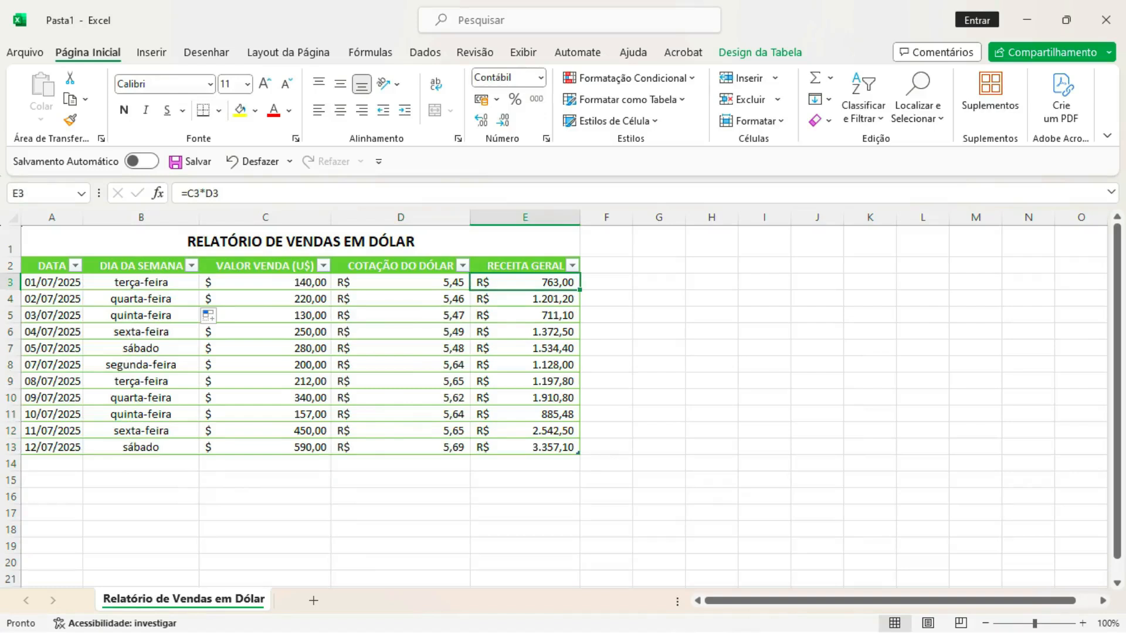
# Add the label TOTAL in C15 below the table and format it bold at font size 12.
pyautogui.click(400, 479)
pyautogui.click(265, 480)
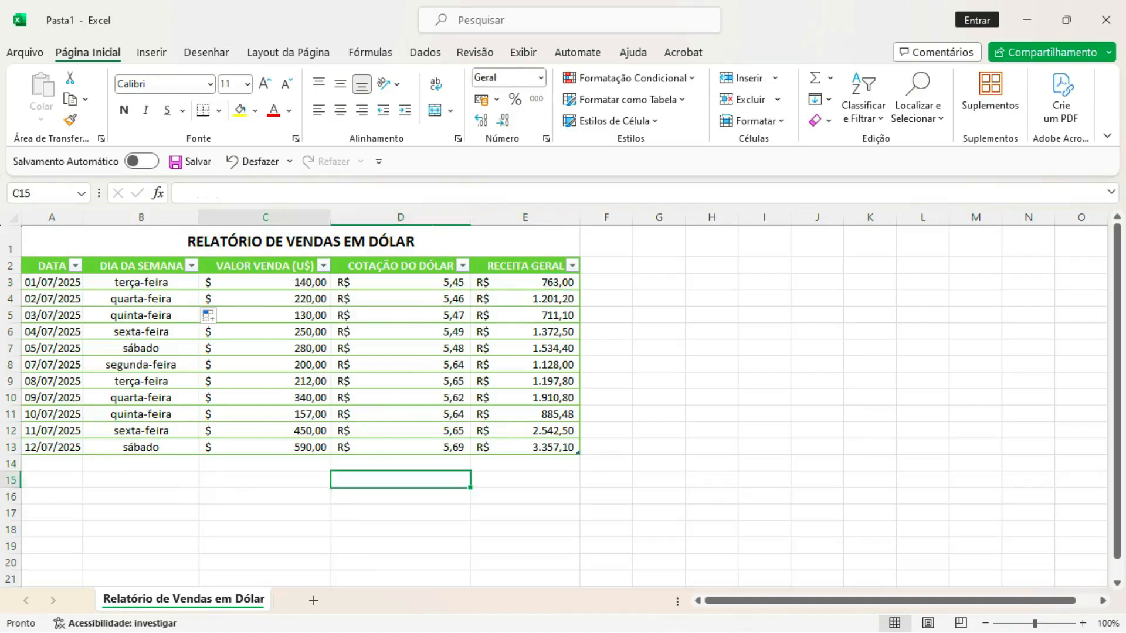
pyautogui.write('TOTAL')
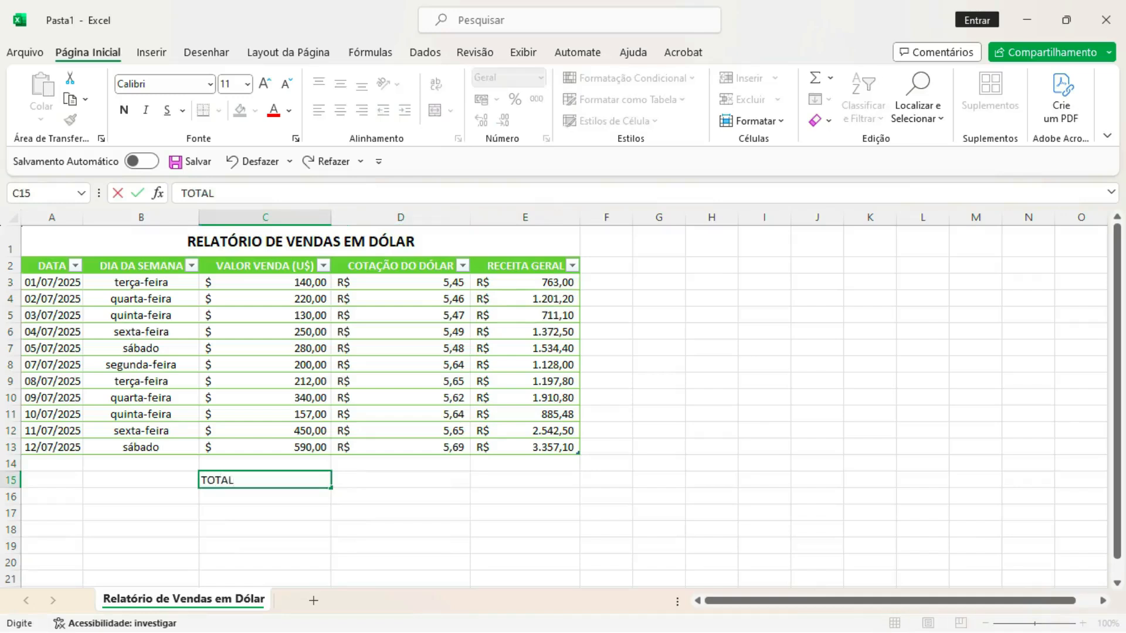
pyautogui.press('Return')
pyautogui.click(265, 479)
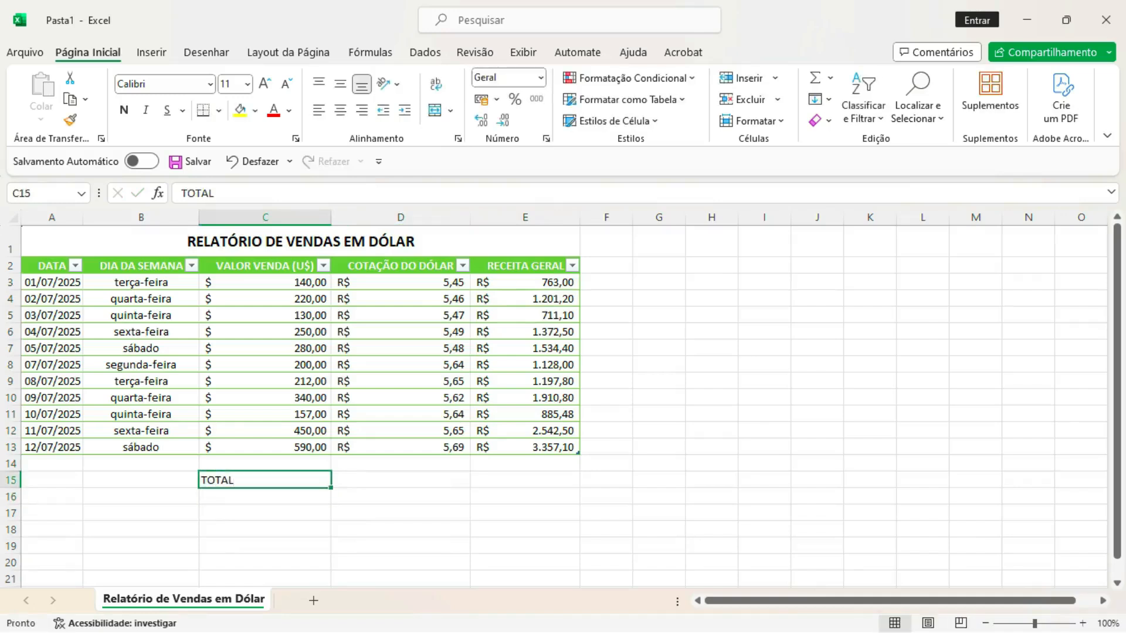
pyautogui.click(124, 109)
pyautogui.click(265, 83)
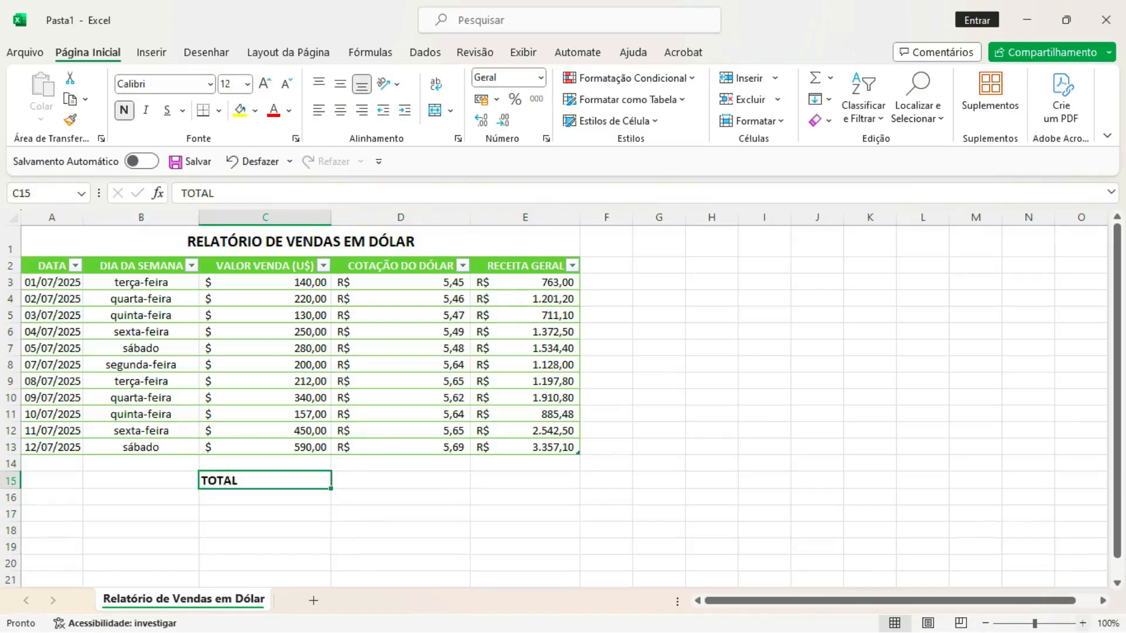
# Right-align the TOTAL label in C15 and apply all borders to C15:E15.
pyautogui.scroll(2, 557, 399)
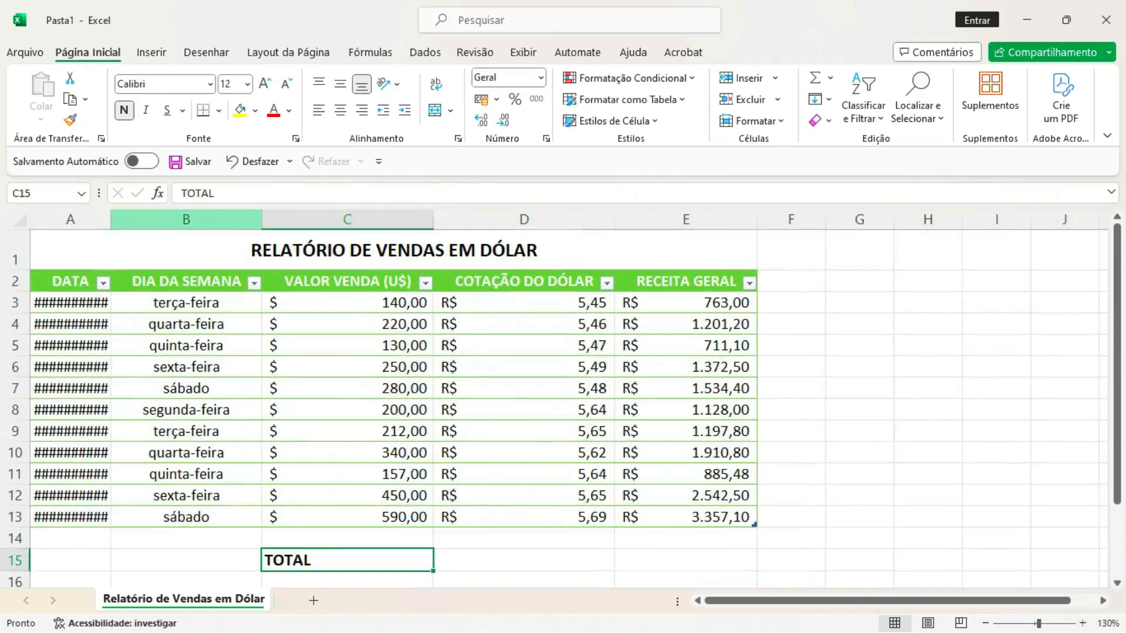
pyautogui.moveTo(1117, 265); pyautogui.dragTo(1117, 331)
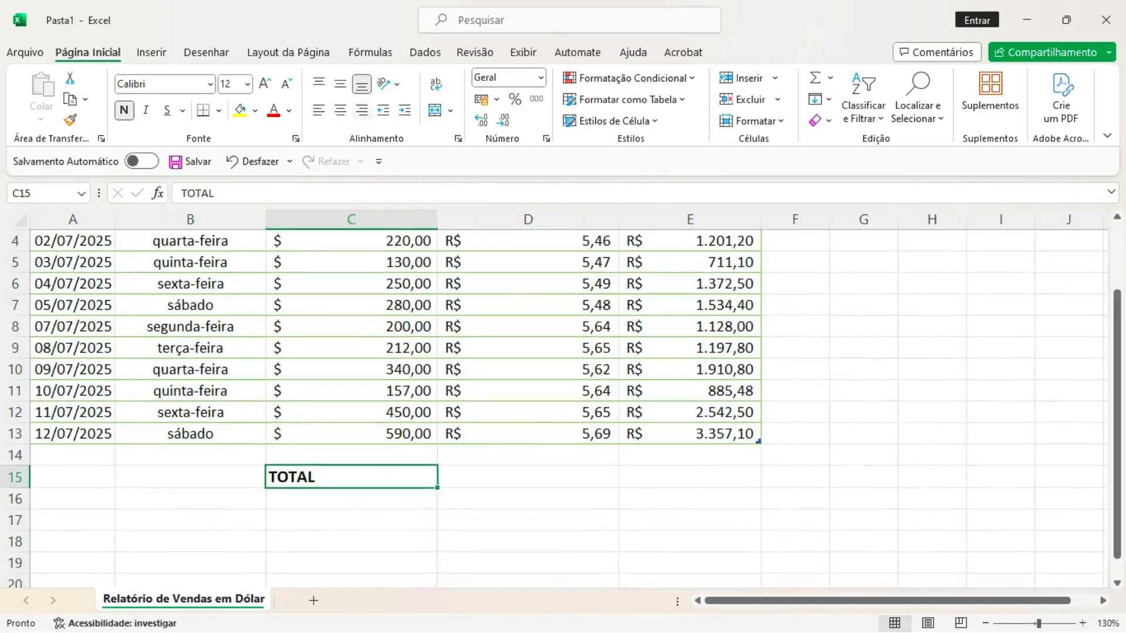
pyautogui.click(362, 110)
pyautogui.moveTo(352, 477); pyautogui.dragTo(689, 477)
pyautogui.click(218, 110)
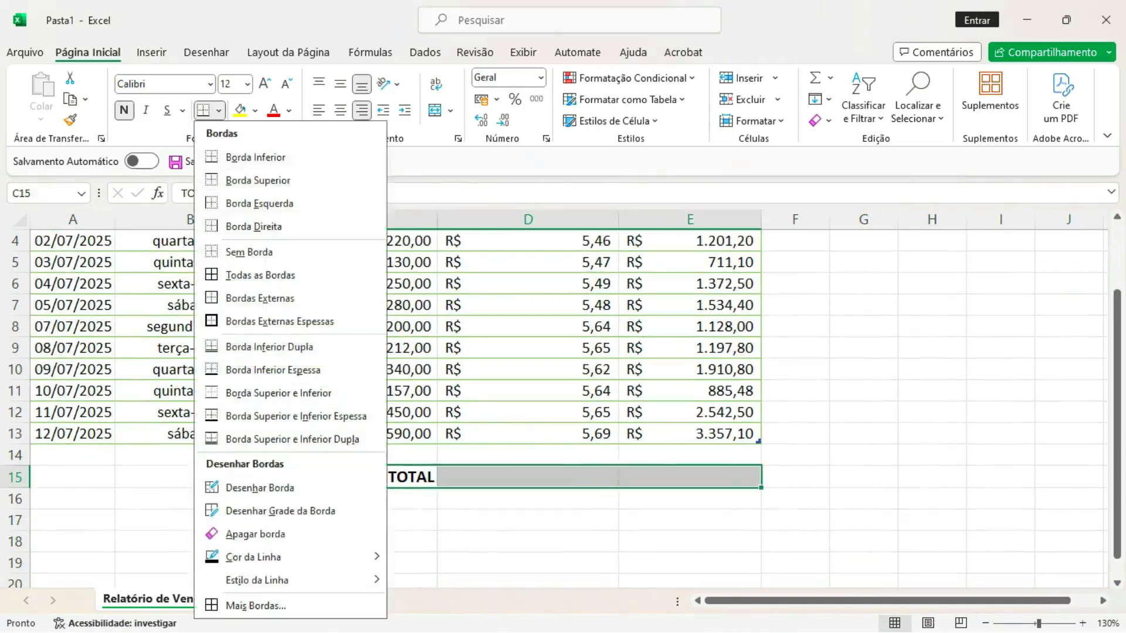
pyautogui.click(258, 275)
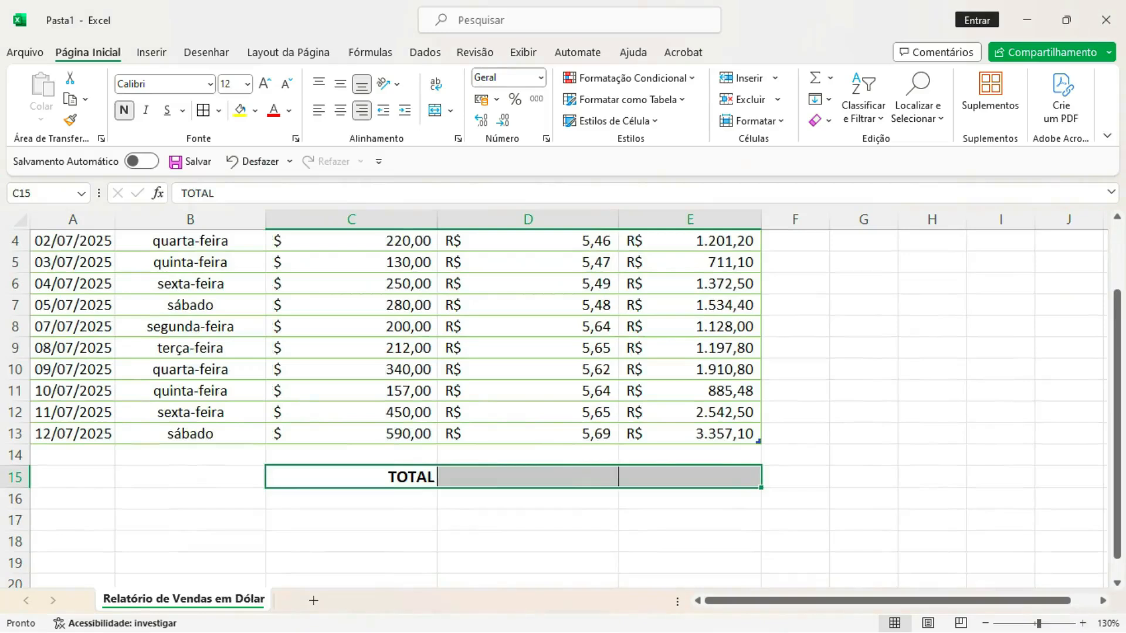
# Total the dollar sales in D15 with the formula =SOMA(Tabela1[VALOR VENDA (U$)]).
pyautogui.click(528, 476)
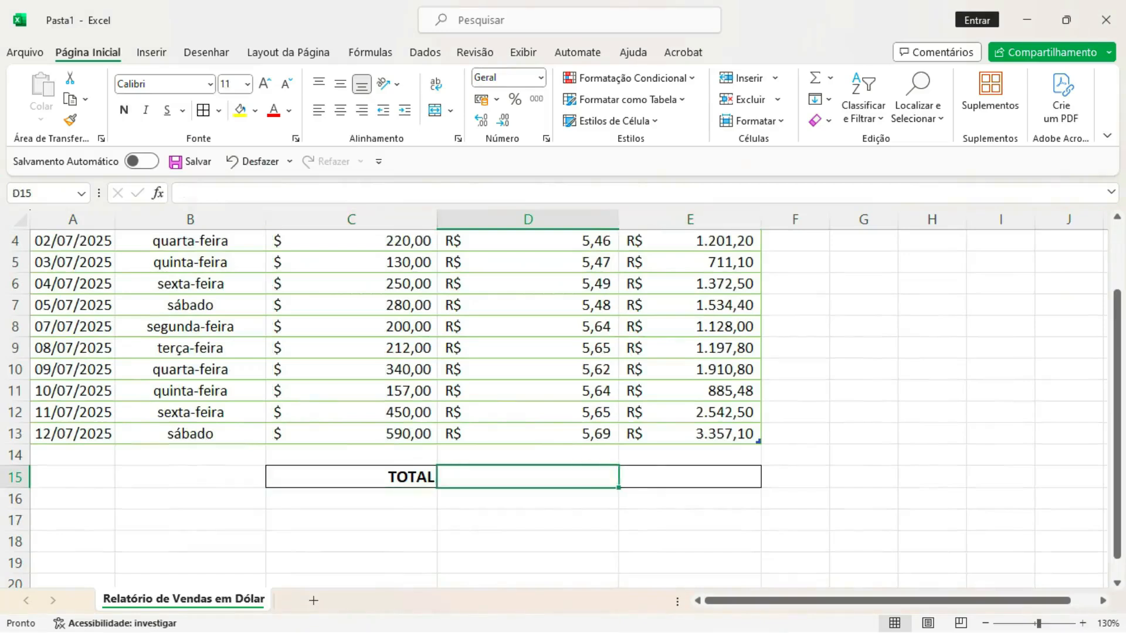
pyautogui.click(689, 476)
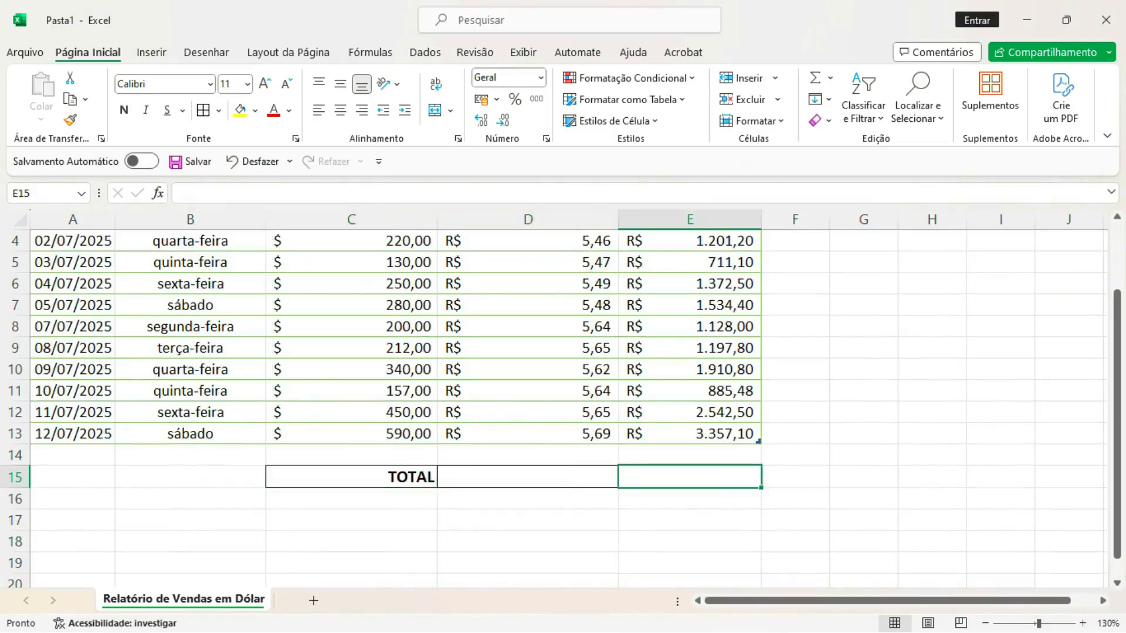
pyautogui.click(528, 476)
pyautogui.write('=SOMA')
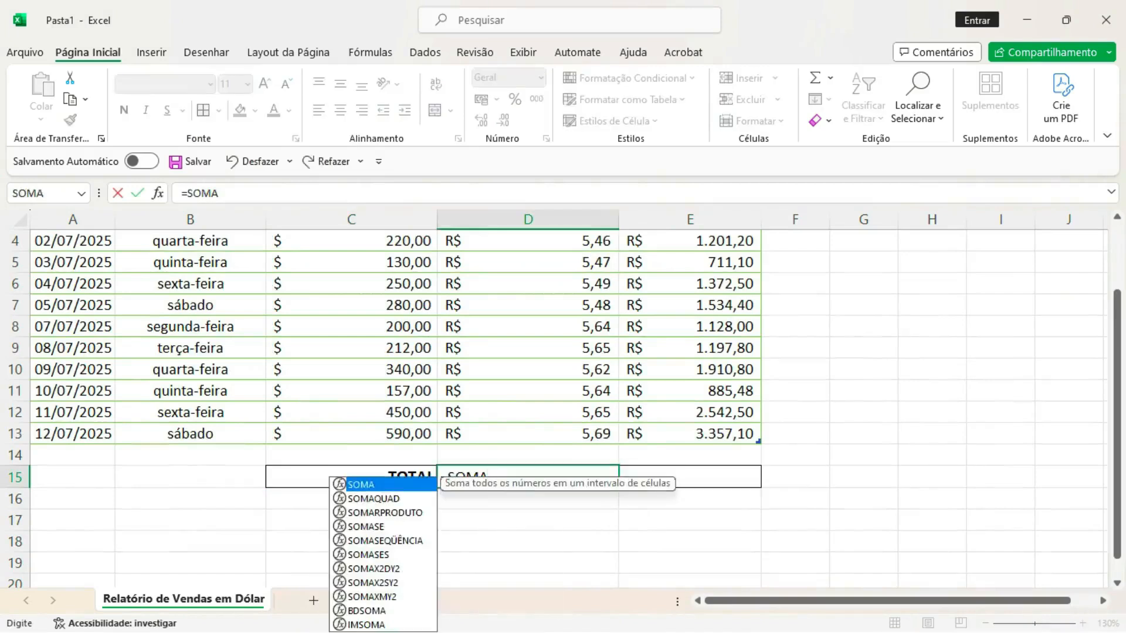
pyautogui.write('(')
pyautogui.moveTo(1117, 340); pyautogui.dragTo(1116, 277)
pyautogui.moveTo(410, 297); pyautogui.dragTo(411, 512)
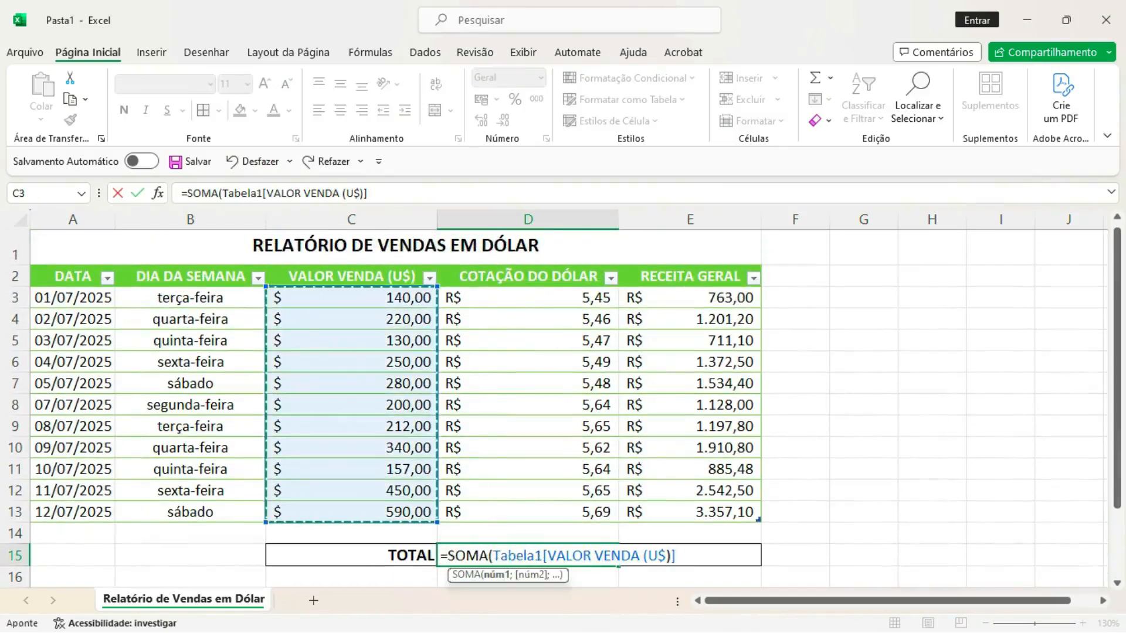
pyautogui.write(')')
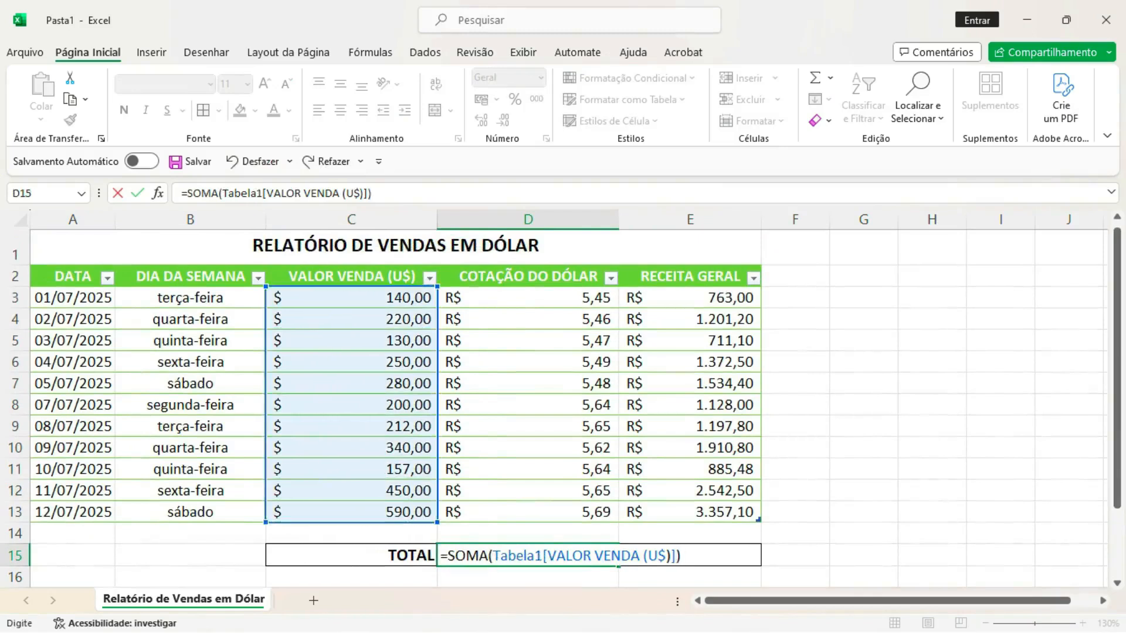
pyautogui.press('Return')
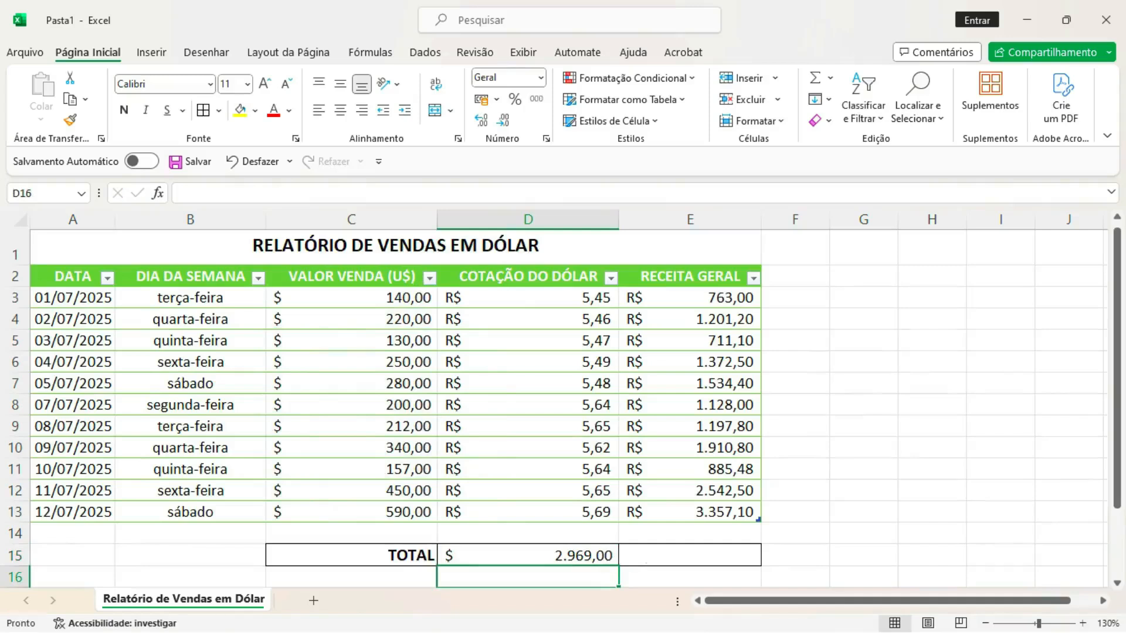
pyautogui.click(527, 555)
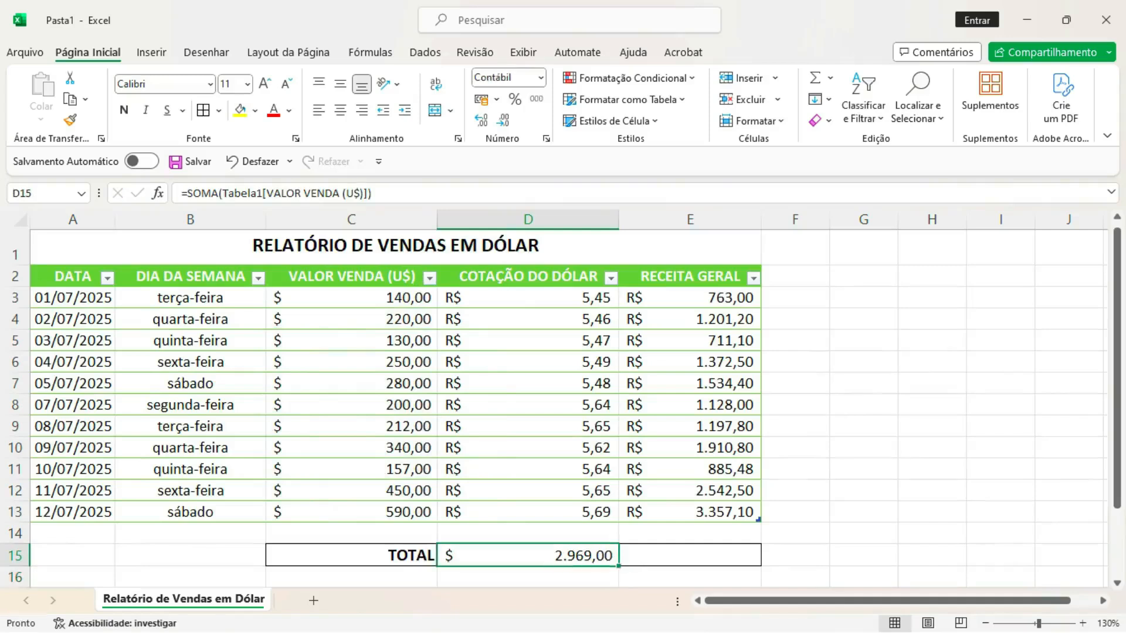
# Total the revenue in reais in E15 with the formula =SOMA(Tabela1[RECEITA GERAL]).
pyautogui.click(690, 555)
pyautogui.write('=')
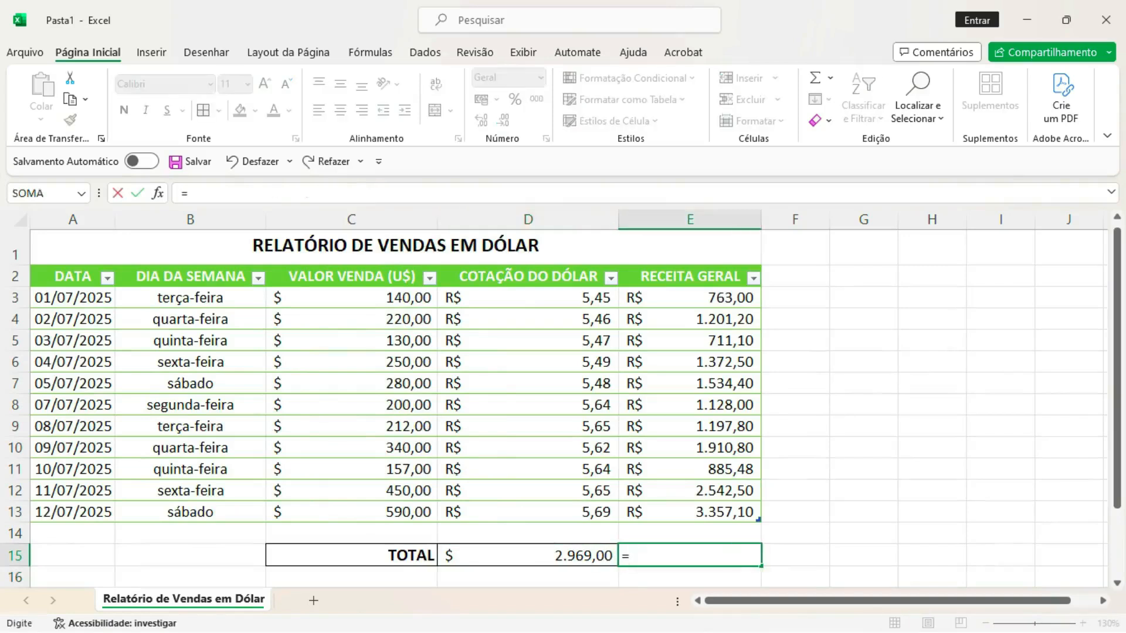
pyautogui.write('SOMA(')
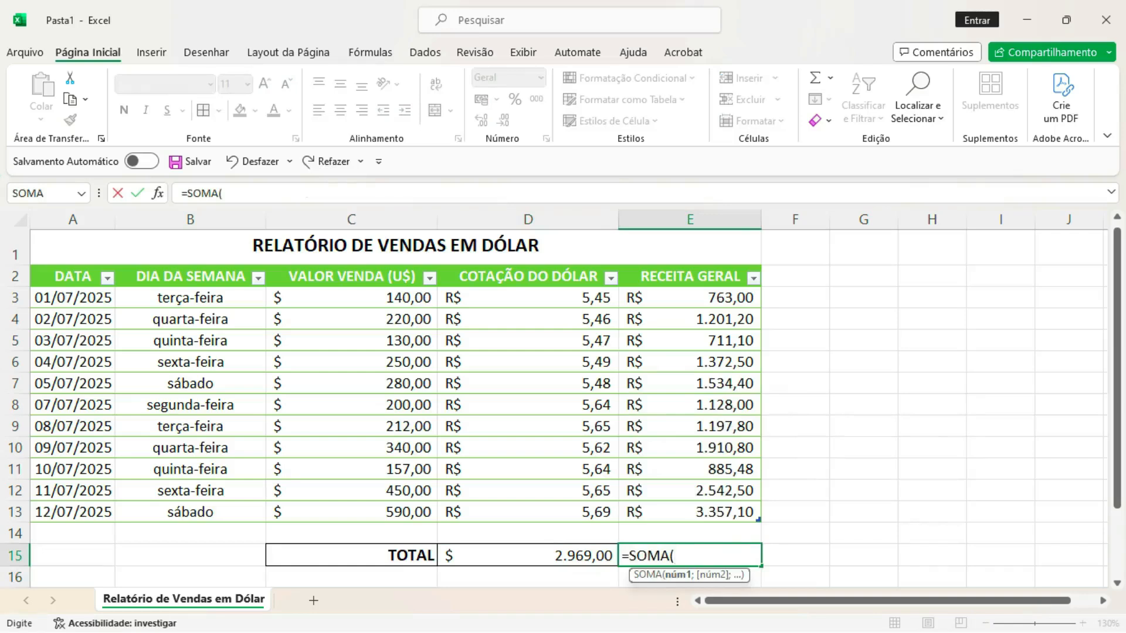
pyautogui.moveTo(754, 297); pyautogui.dragTo(756, 520)
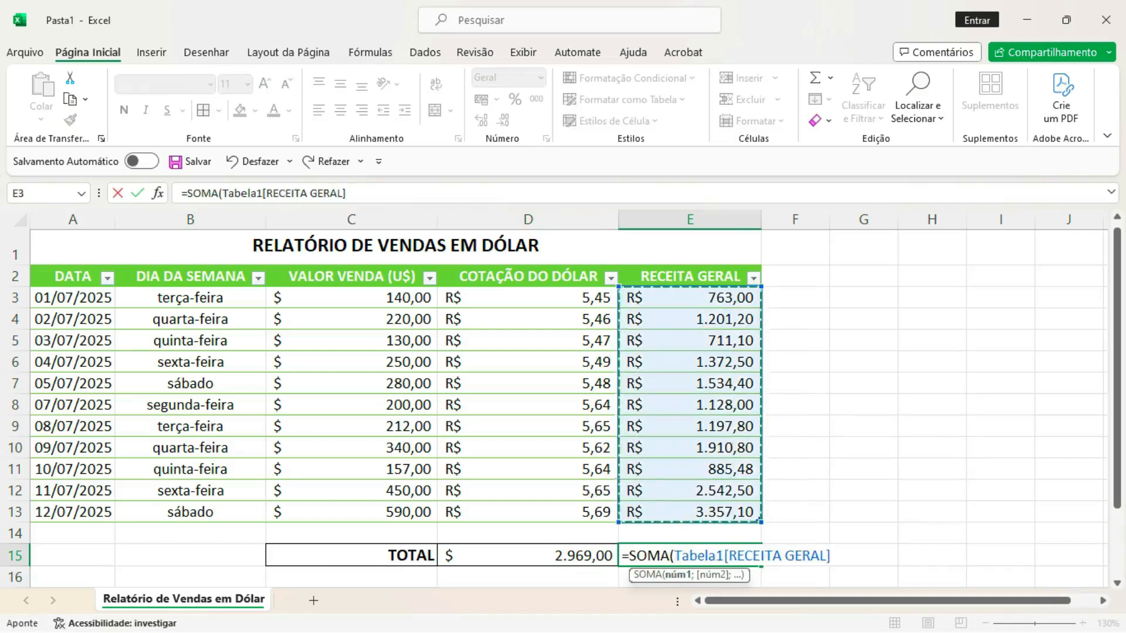
pyautogui.write(')')
pyautogui.press('Return')
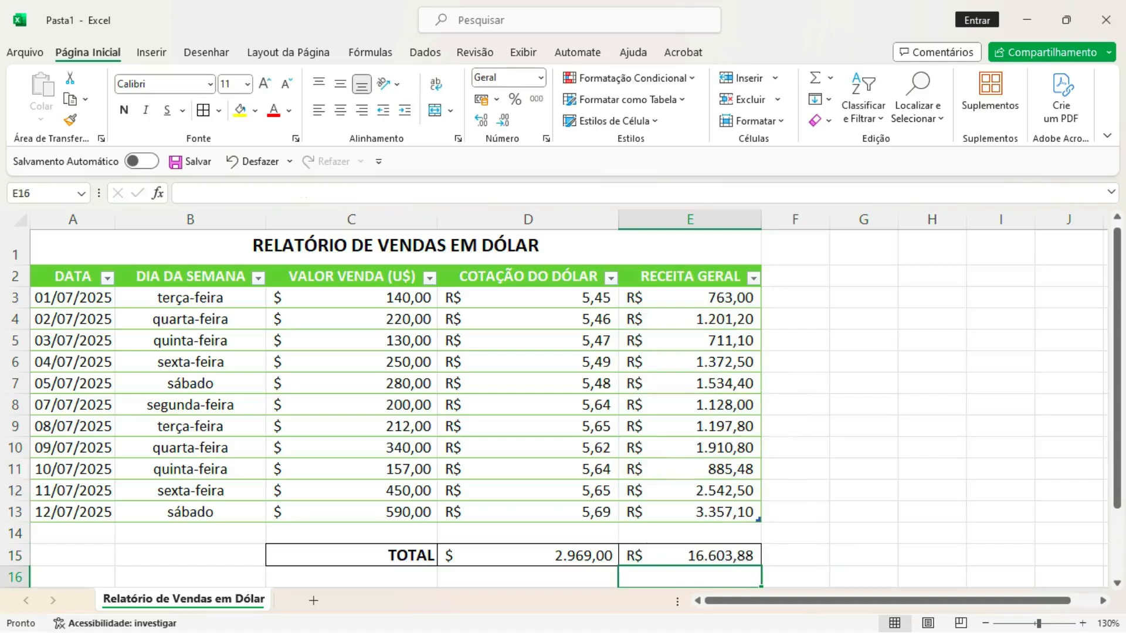
pyautogui.scroll(-1, 563, 410)
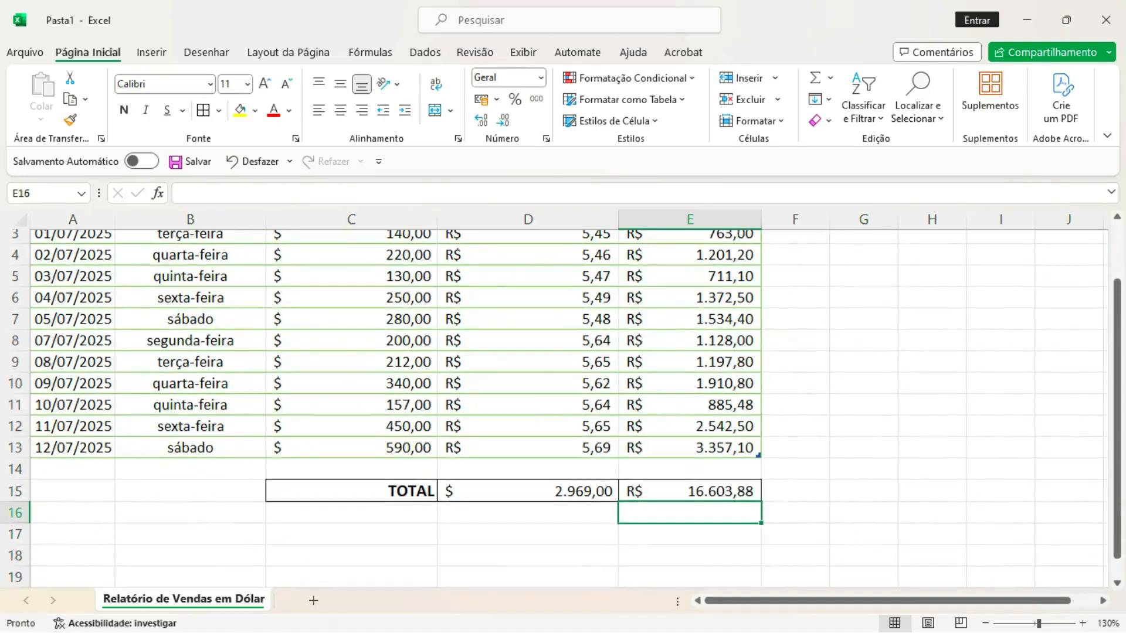
# Merge cells A17:C17 below the TOTAL row, repeat the merge down through row 20, and apply all borders to the block.
pyautogui.scroll(1, 563, 411)
pyautogui.scroll(-3, 563, 410)
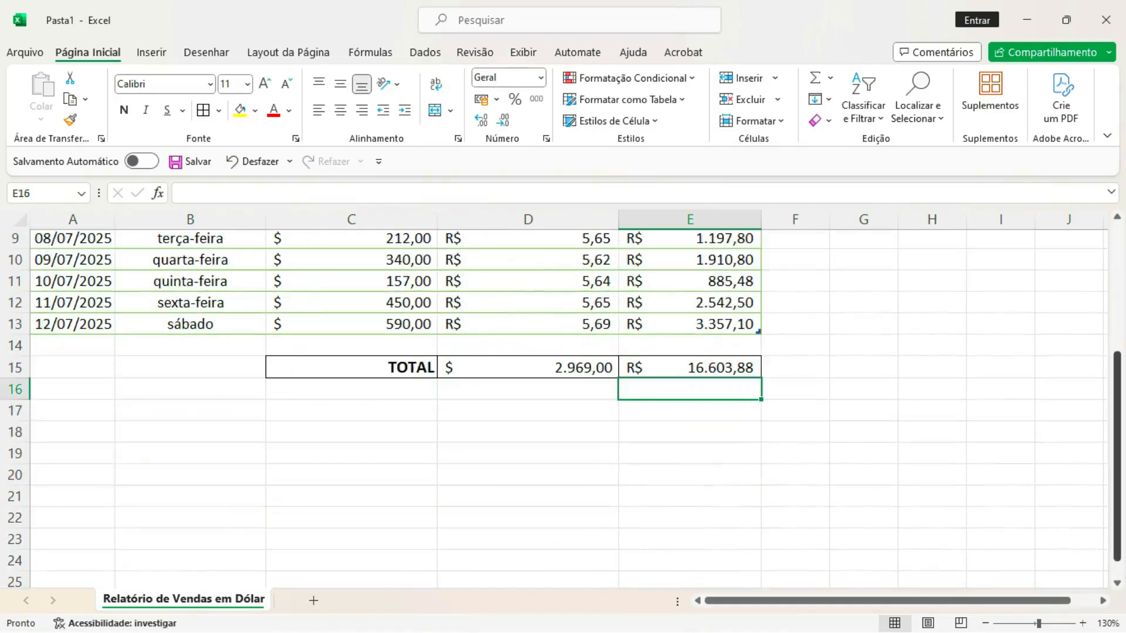
pyautogui.moveTo(1117, 539); pyautogui.dragTo(1117, 413)
pyautogui.click(396, 250)
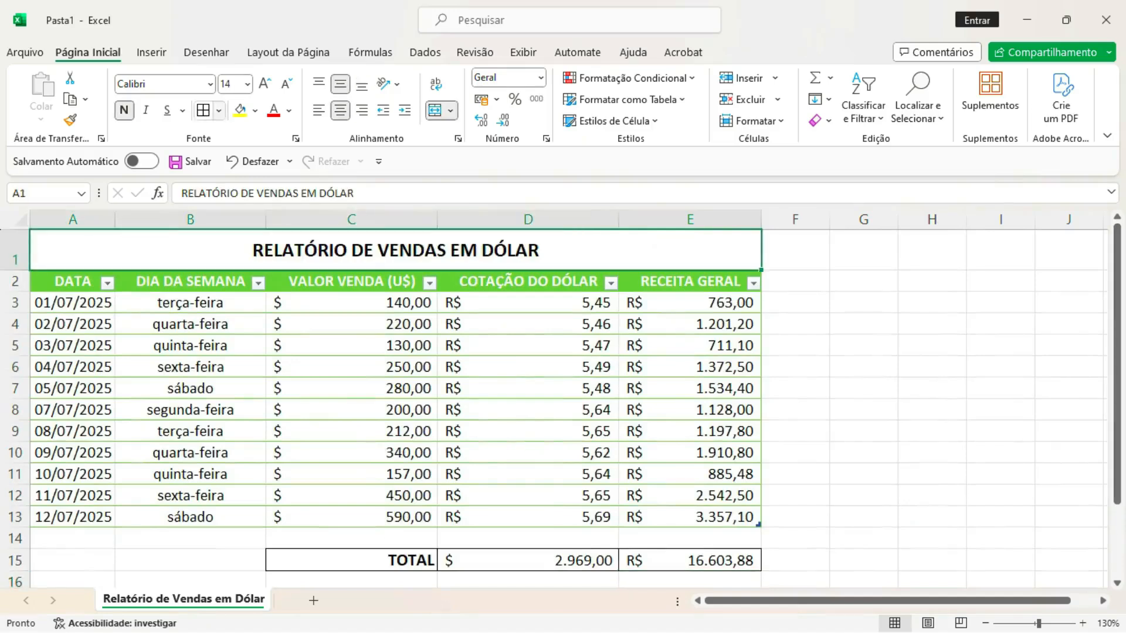
pyautogui.scroll(-4, 396, 378)
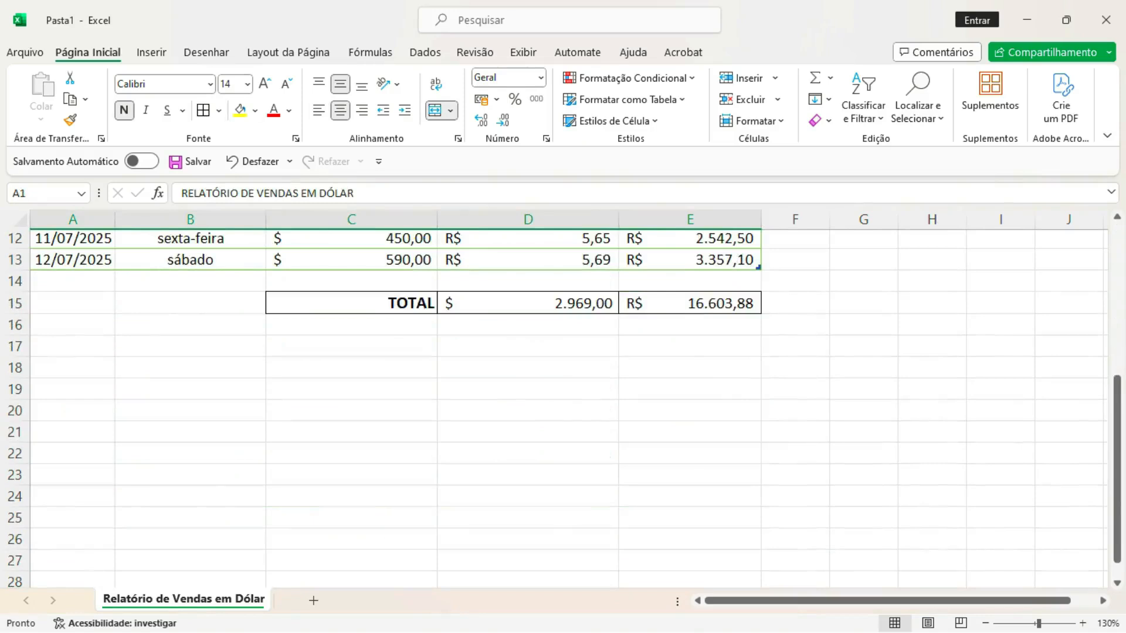
pyautogui.click(72, 347)
pyautogui.moveTo(73, 347); pyautogui.dragTo(353, 347)
pyautogui.click(450, 110)
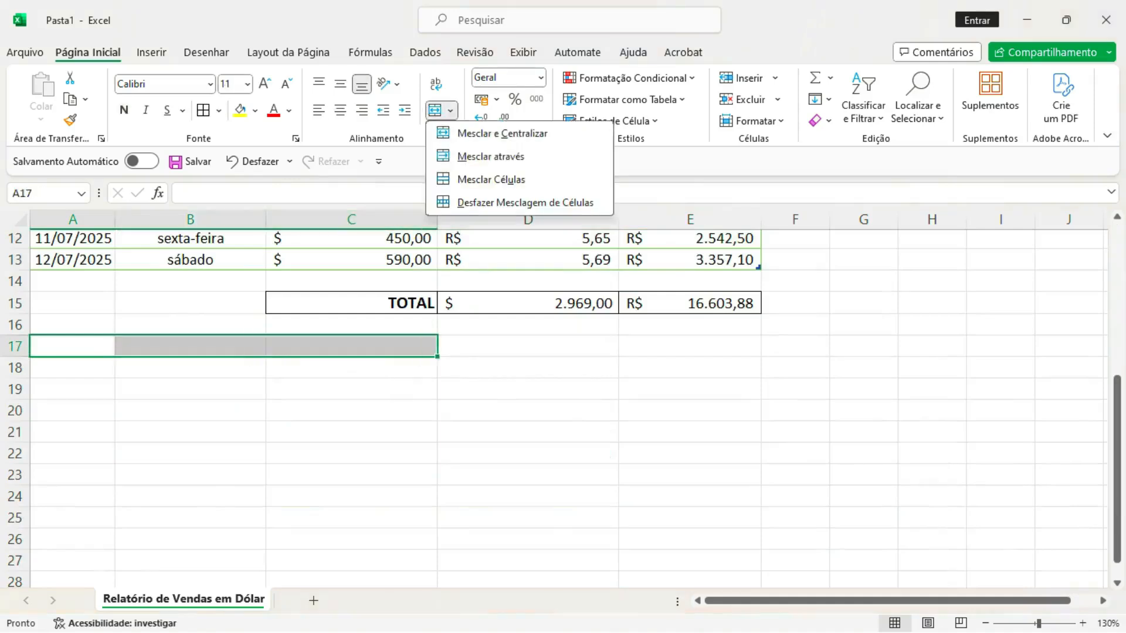
pyautogui.click(490, 180)
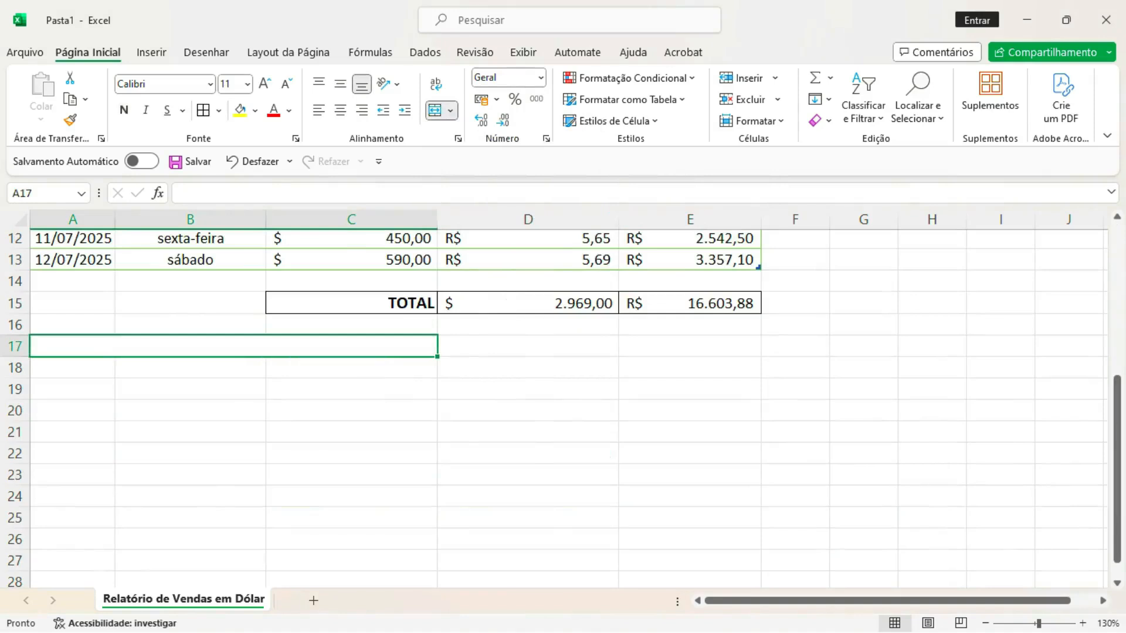
pyautogui.moveTo(436, 356); pyautogui.dragTo(437, 420)
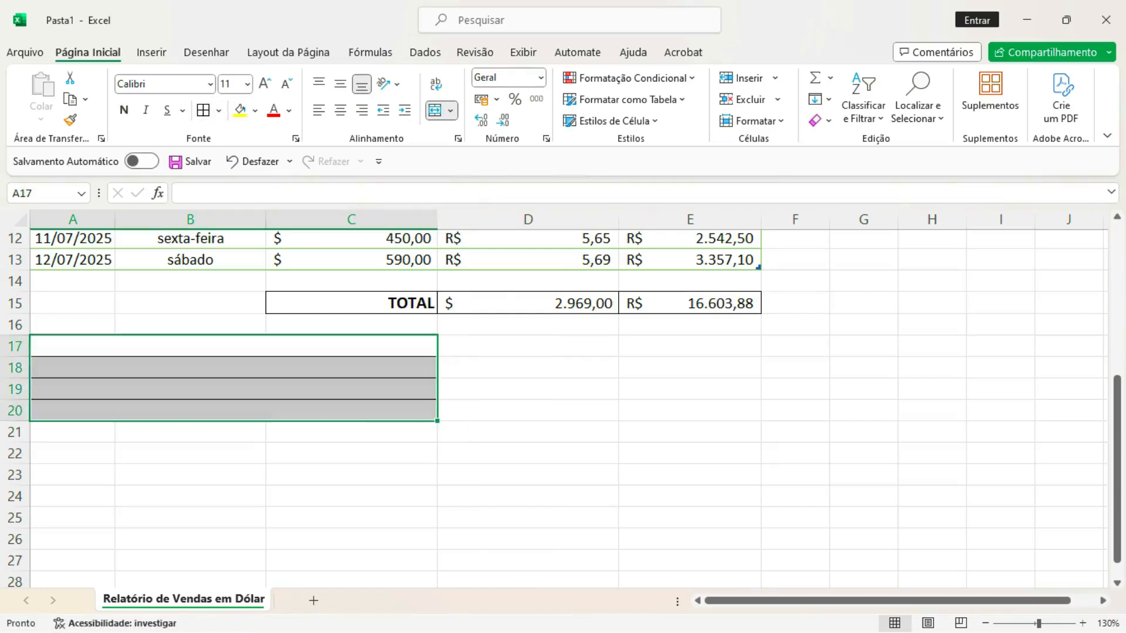
# Insert a sheet row above row 16 and apply all borders to D17:E21.
pyautogui.click(73, 325)
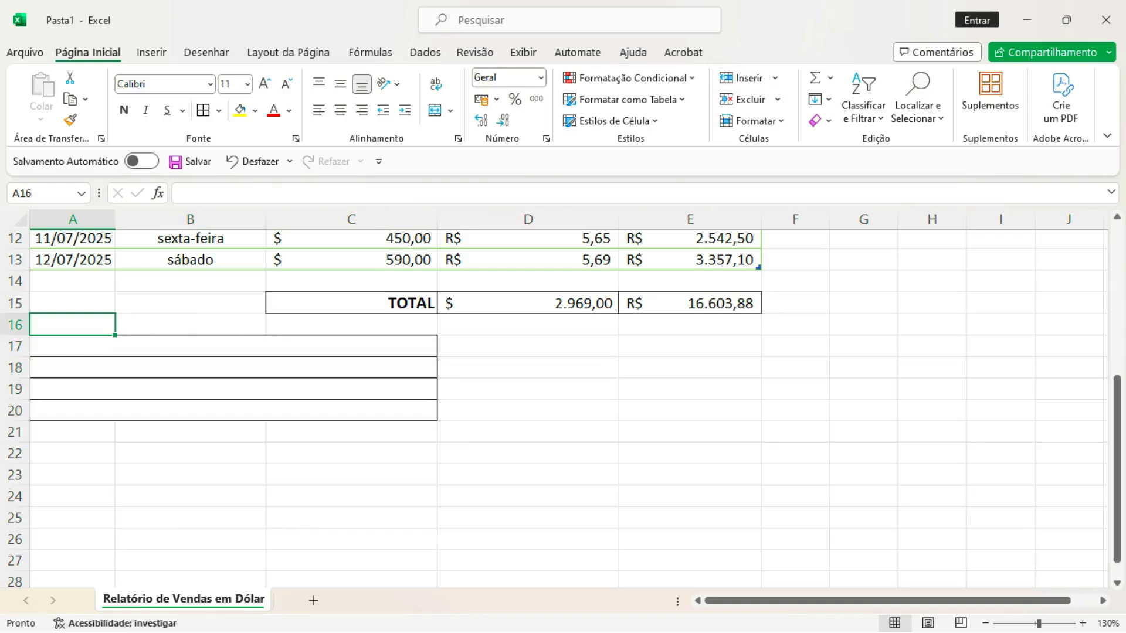
pyautogui.click(775, 78)
pyautogui.click(803, 125)
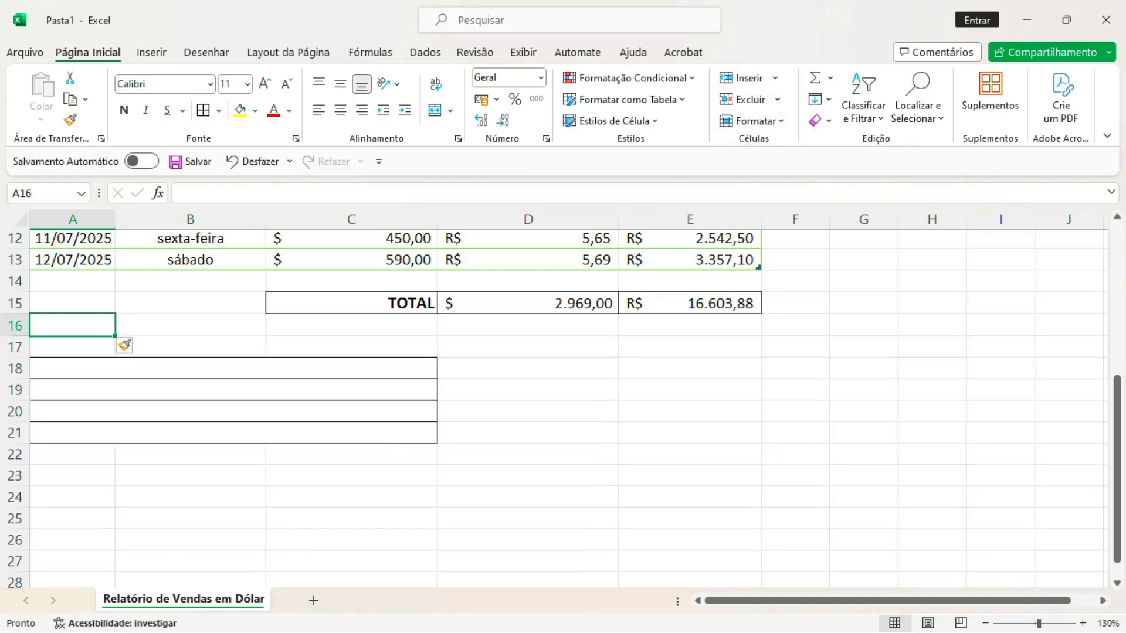
pyautogui.moveTo(527, 347); pyautogui.dragTo(690, 433)
pyautogui.click(202, 110)
# Enter the headers VALOR in D17 and DATA in E17, formatted bold and centred.
pyautogui.click(528, 347)
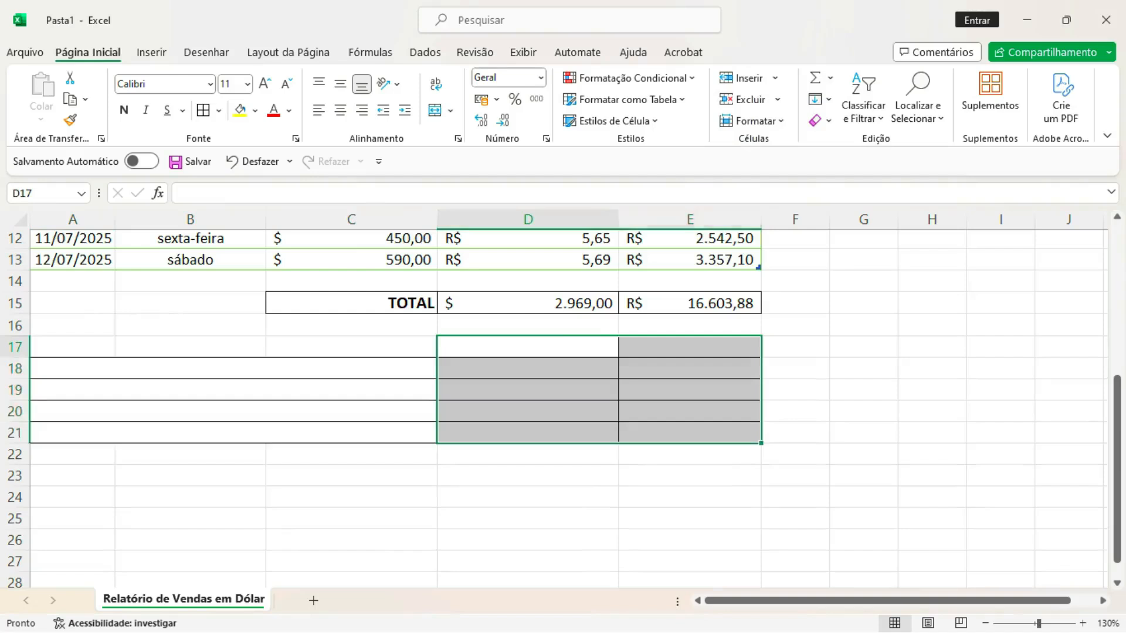
pyautogui.write('VALOR')
pyautogui.press('Tab')
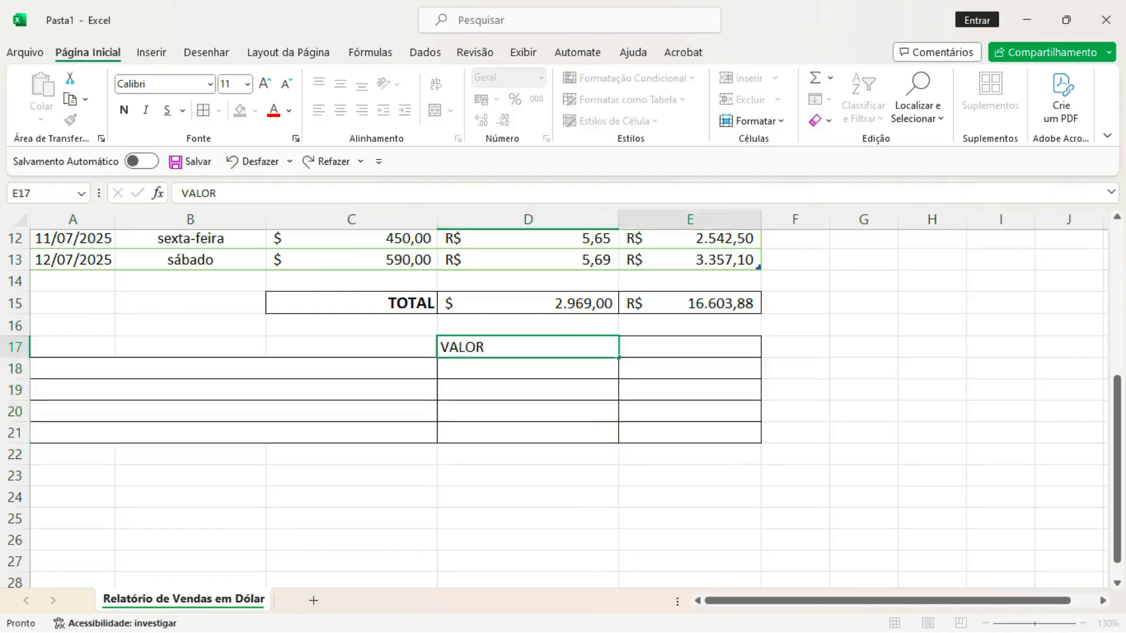
pyautogui.write('DATA')
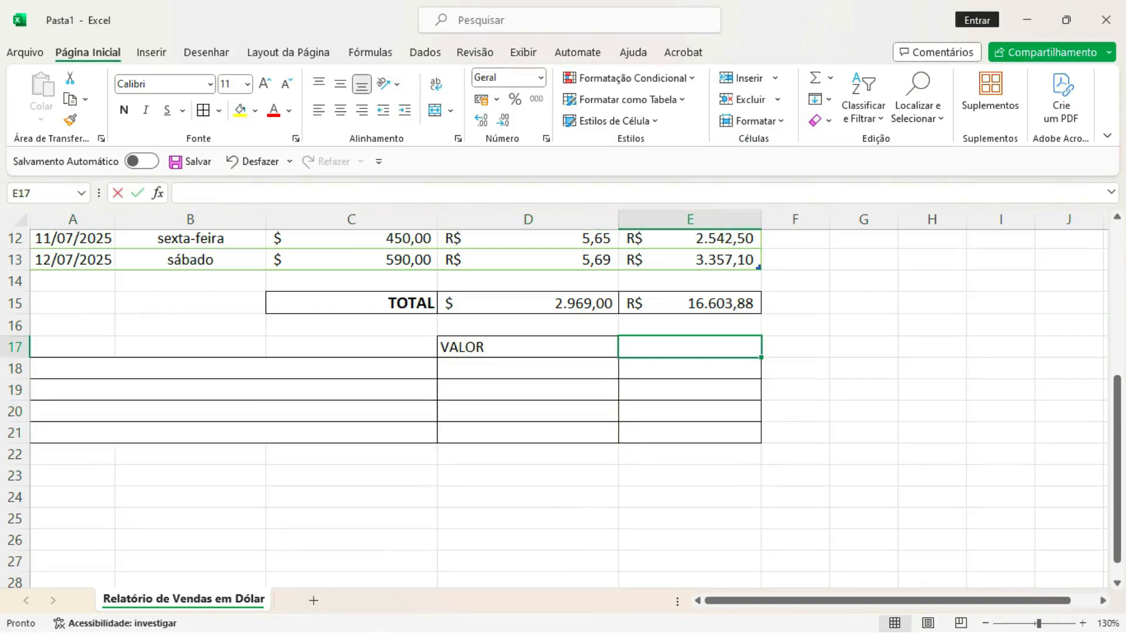
pyautogui.click(528, 390)
pyautogui.moveTo(528, 347); pyautogui.dragTo(690, 347)
pyautogui.click(124, 110)
pyautogui.click(340, 110)
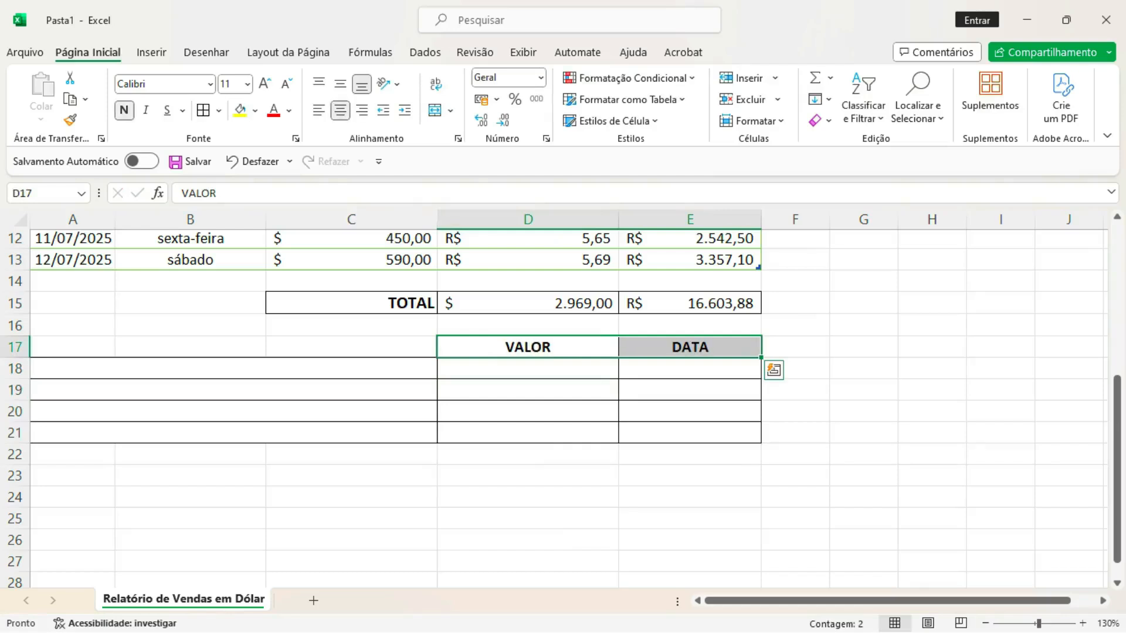
# Enter the question "Qual data o dólar esteve com seu valor mais alto?" in A18.
pyautogui.click(234, 368)
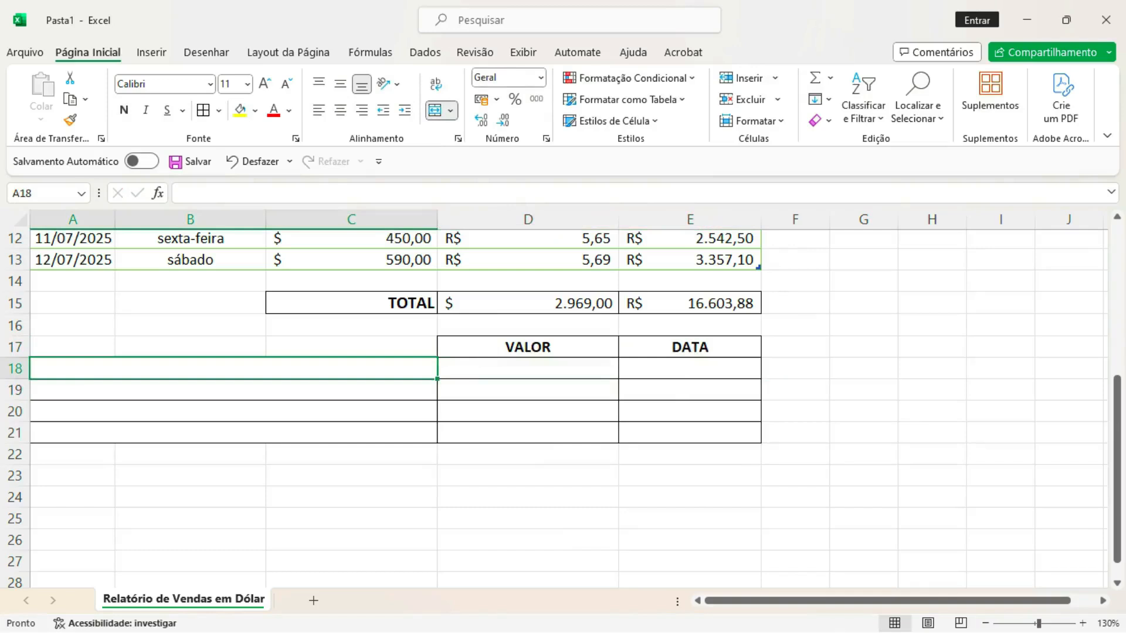
pyautogui.write('qUAL')
pyautogui.press('BackSpace')
pyautogui.press('BackSpace')
pyautogui.press('BackSpace')
pyautogui.press('BackSpace')
pyautogui.write('Qual data')
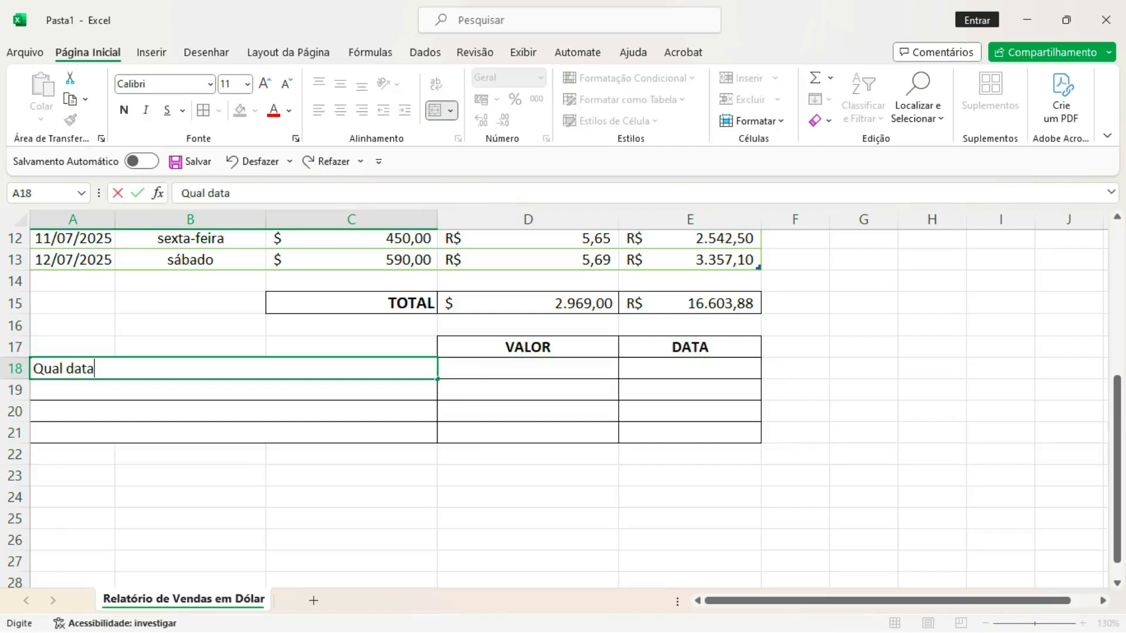
pyautogui.write(' o dólar estev')
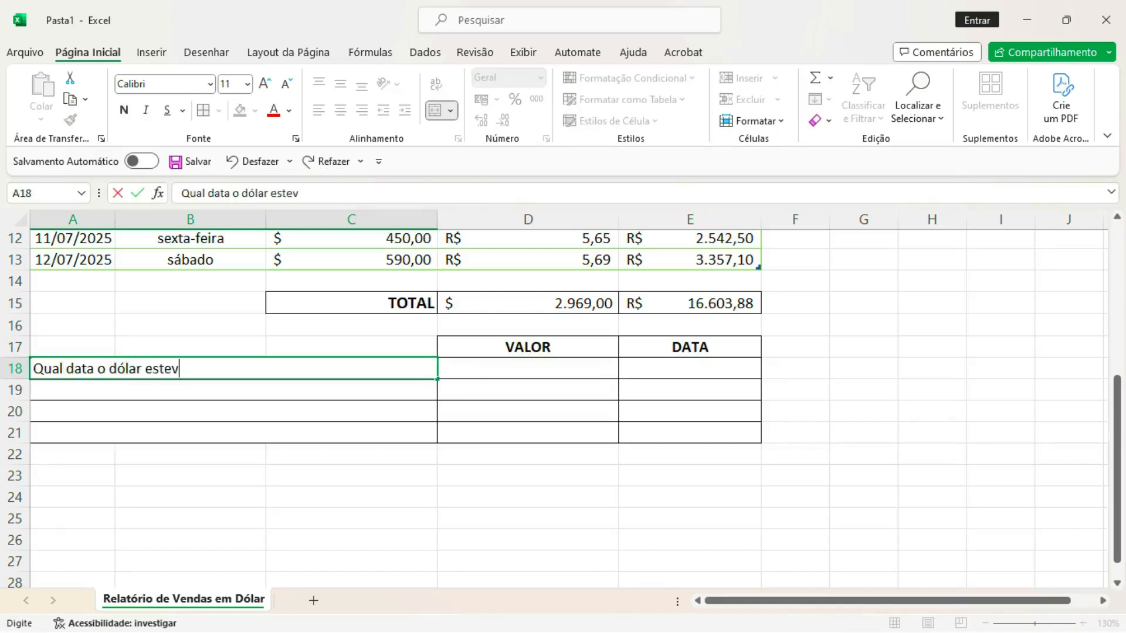
pyautogui.write('e com seu ')
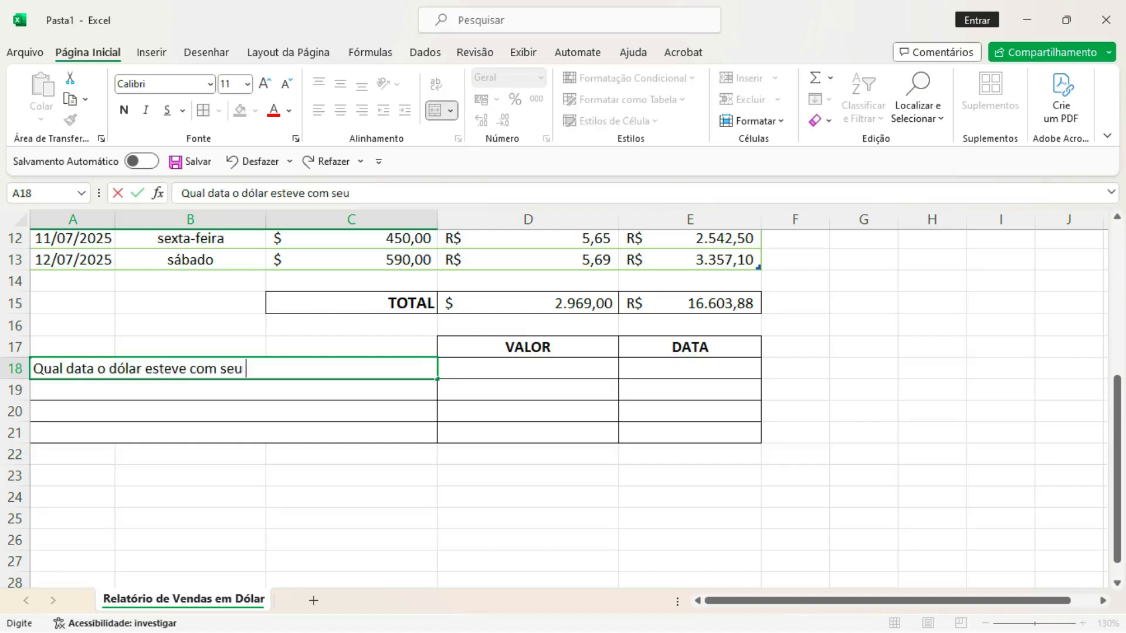
pyautogui.write('valor mais al')
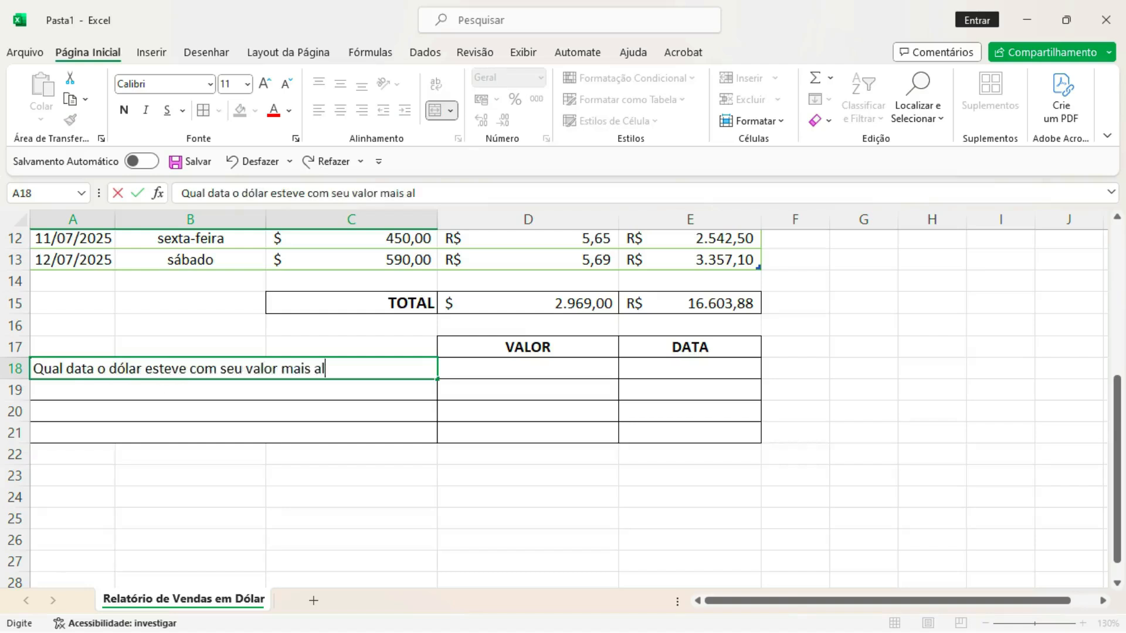
pyautogui.write('to?')
pyautogui.press('Return')
# Enter "Qual data o dólar esteve com seu valor mais baixo?" in A19, adapting the question from A18.
pyautogui.write('Q')
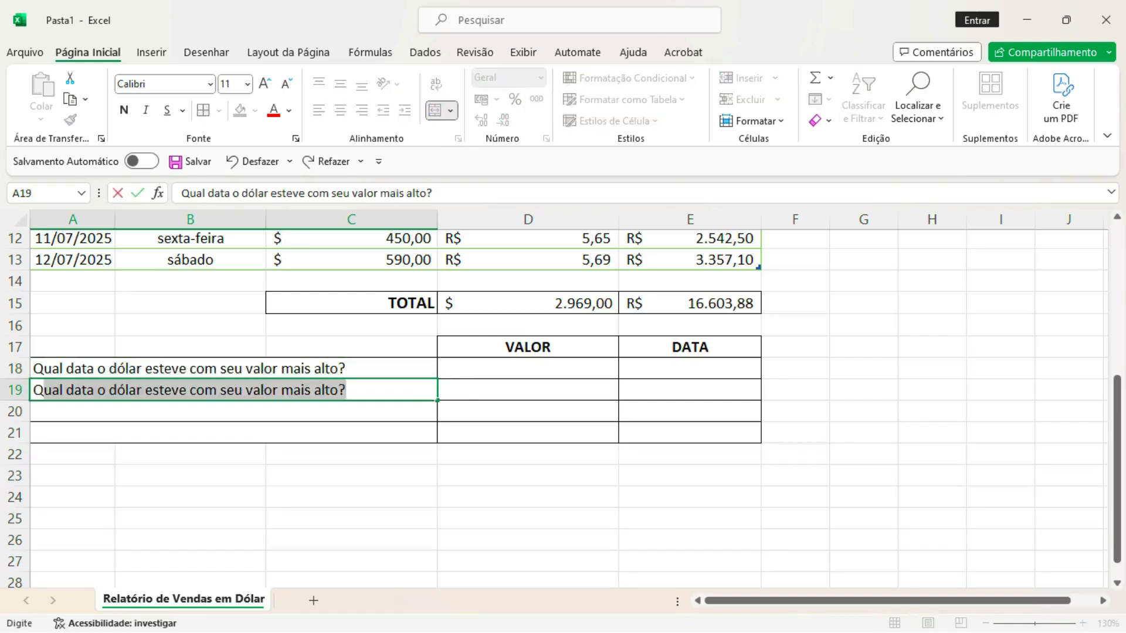
pyautogui.press('Return')
pyautogui.press('Up')
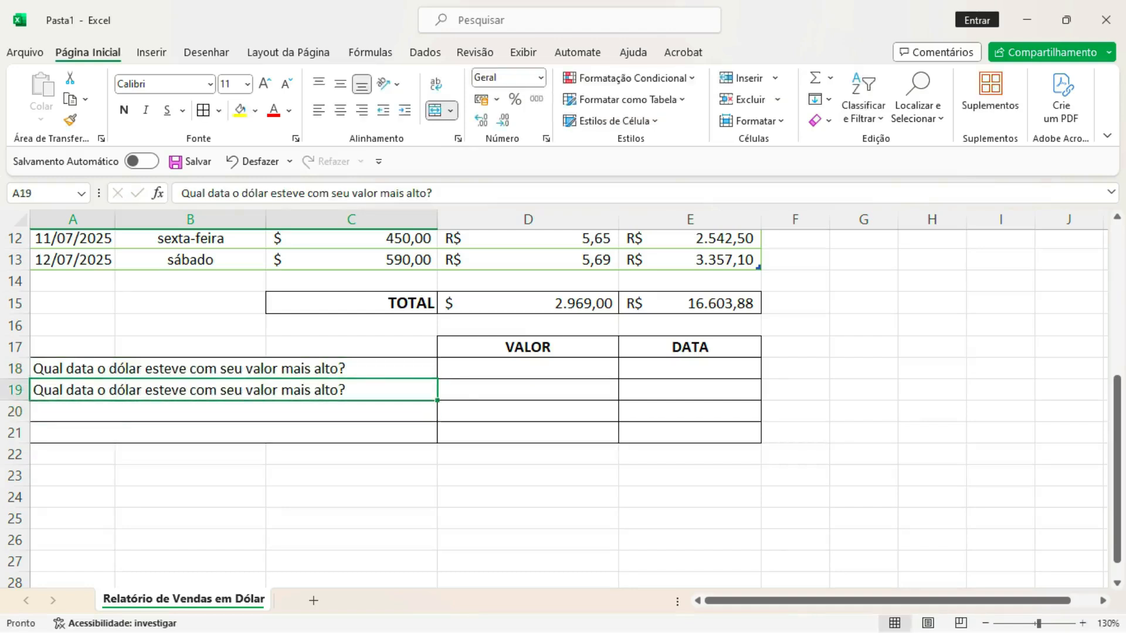
pyautogui.press('F2')
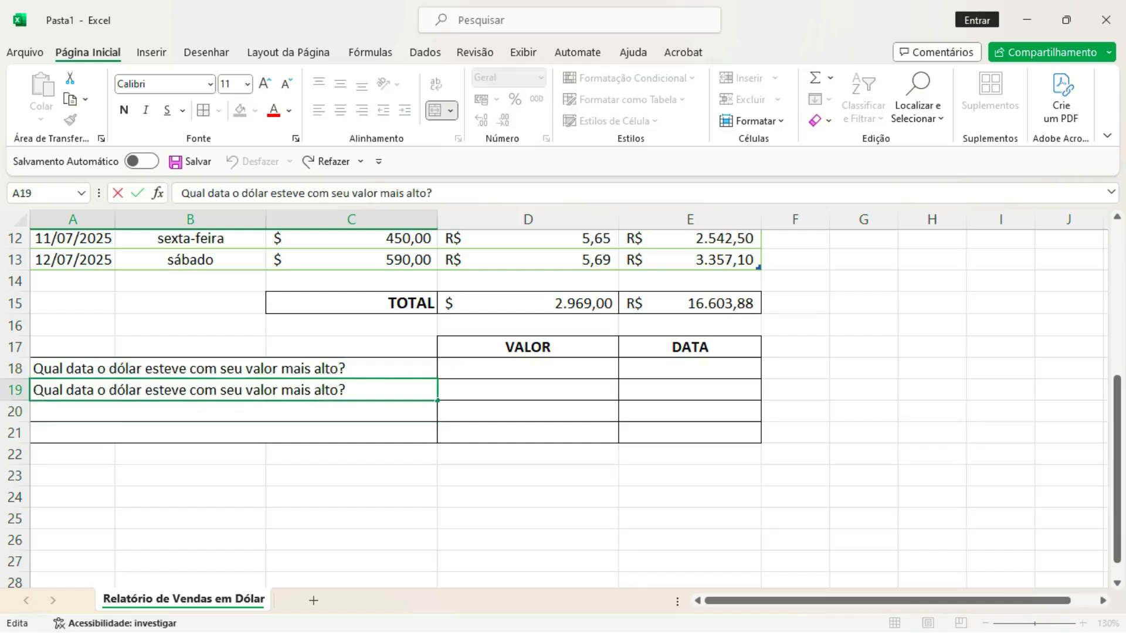
pyautogui.press('Right')
pyautogui.press('Delete')
pyautogui.press('Delete')
pyautogui.press('Delete')
pyautogui.press('Delete')
pyautogui.press('Delete')
pyautogui.write('baixo')
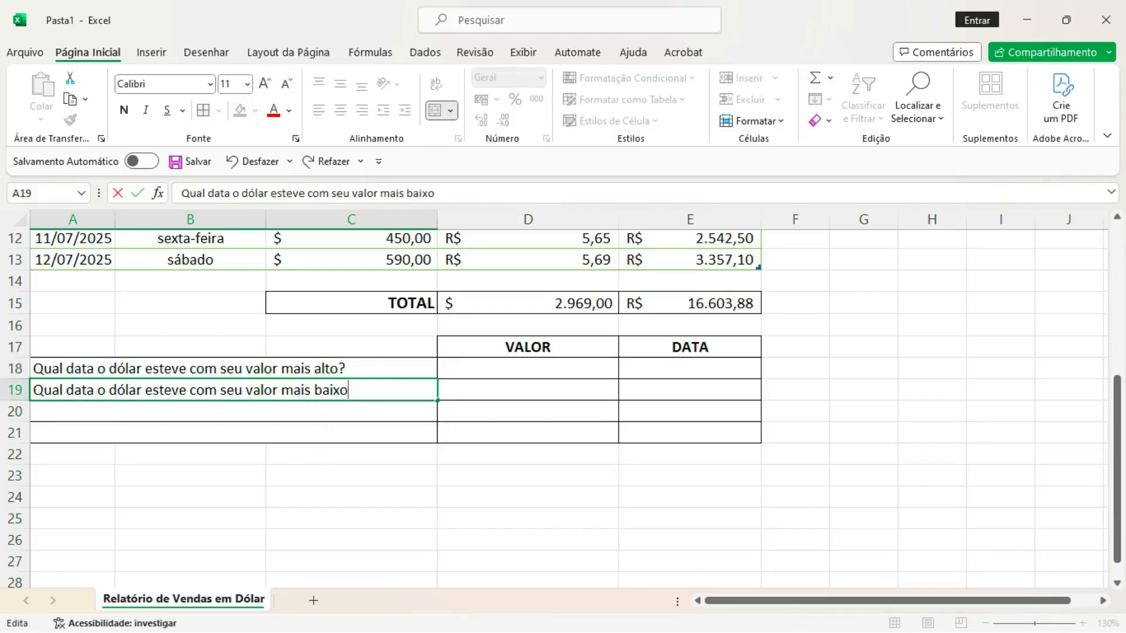
pyautogui.write('?')
pyautogui.press('Return')
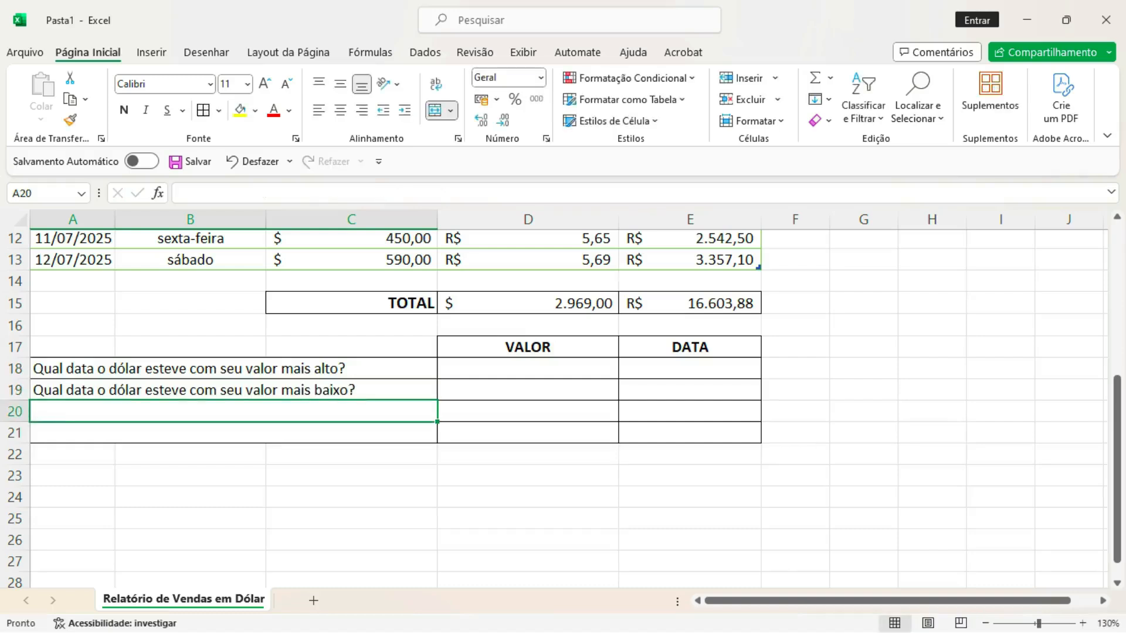
# Enter the question "Qual data o dólar esteve com seu 2º valor mais alto?" in A20.
pyautogui.write('Qual data o dólar esteve com seu 2º valor mais alto')
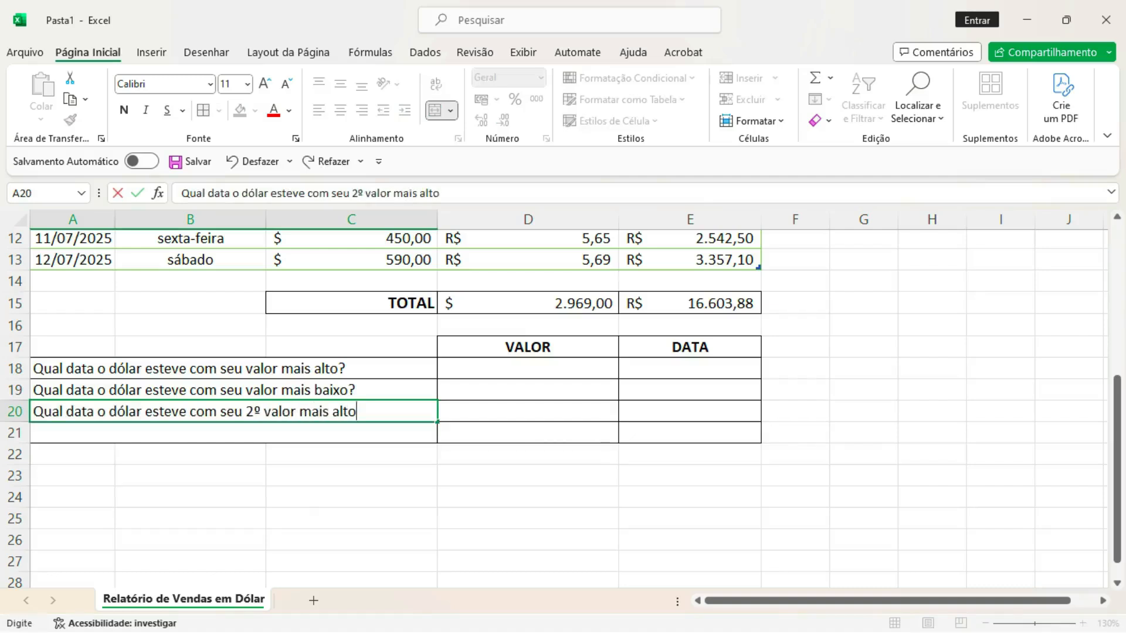
pyautogui.write('?')
pyautogui.press('Return')
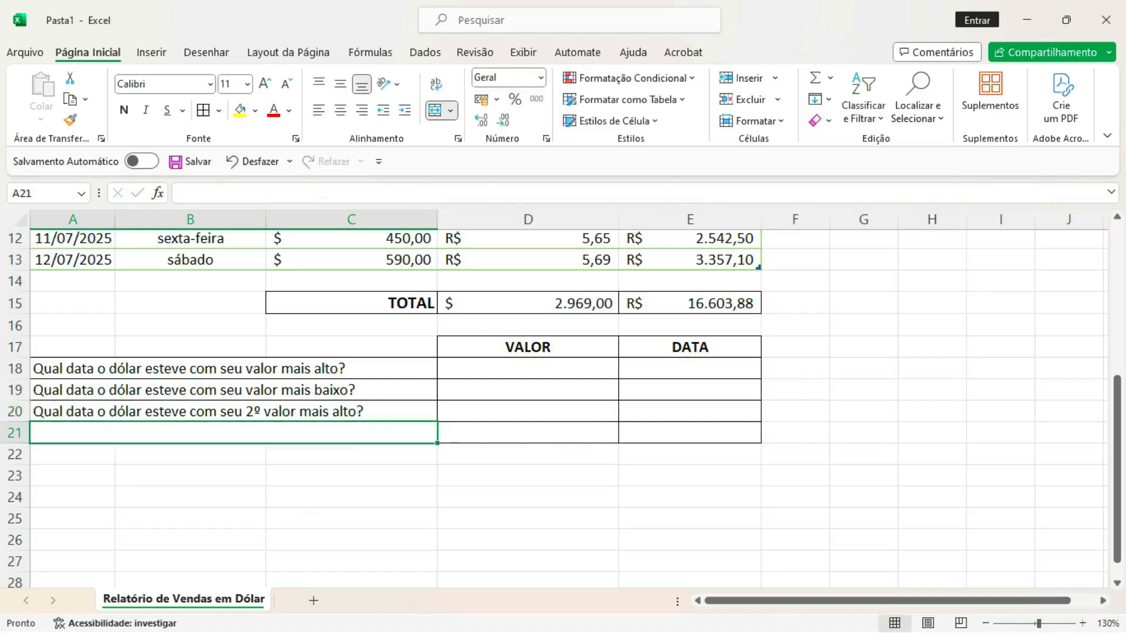
# Enter "Qual data o dólar esteve com seu 2º valor mais baixo?" in A21, adapting the question from A20.
pyautogui.write('Qual data o dólar esteve com seu 2')
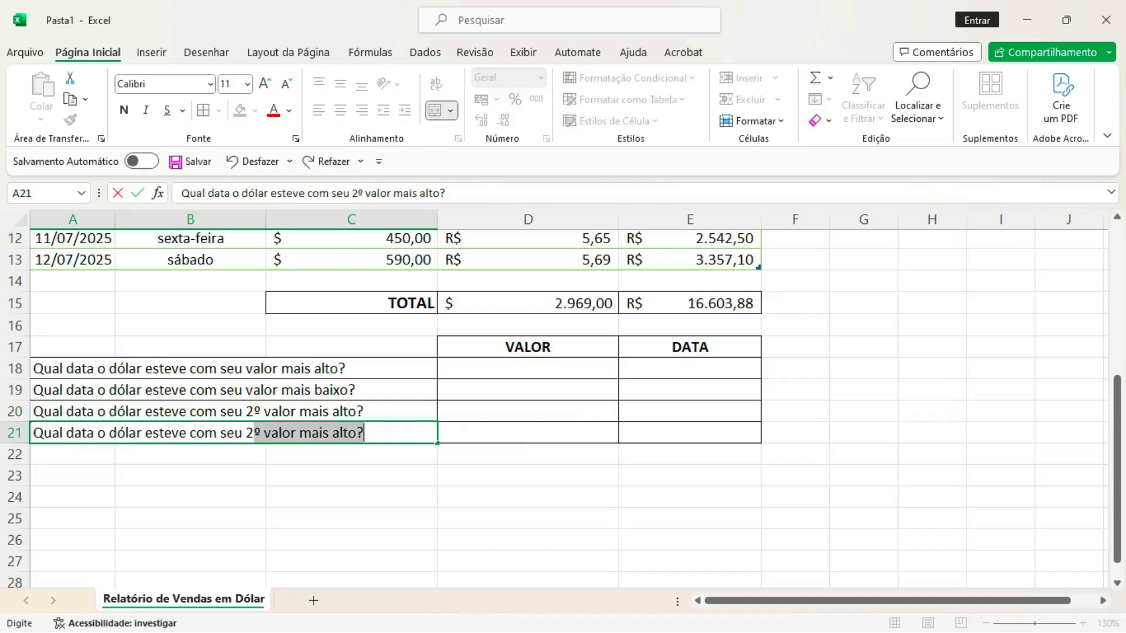
pyautogui.write('º')
pyautogui.press('Return')
pyautogui.press('Up')
pyautogui.press('Right')
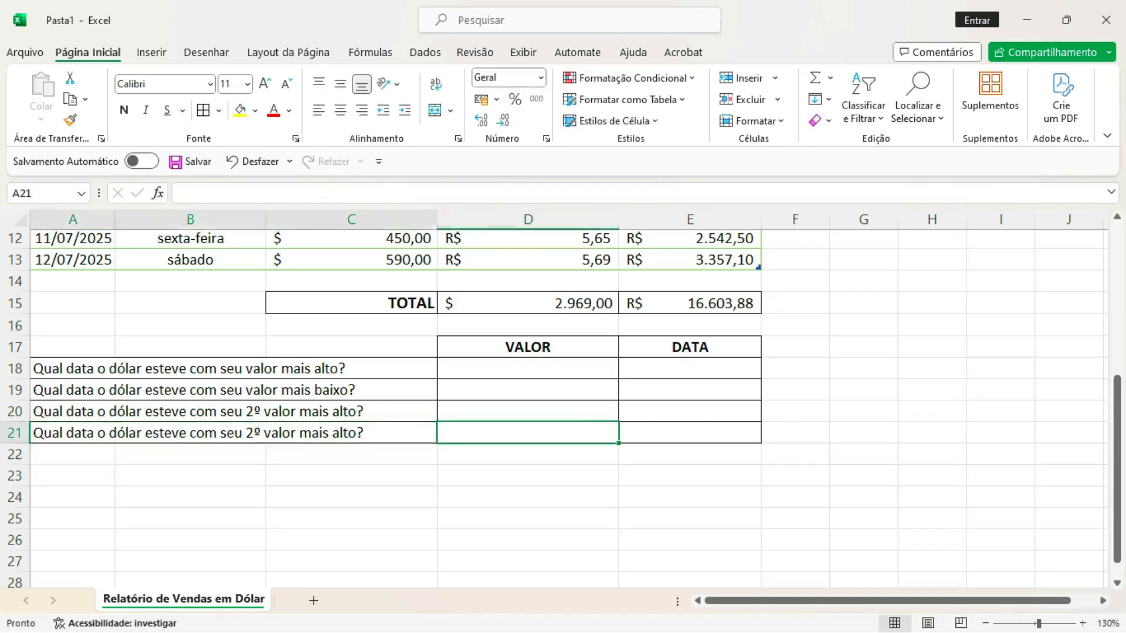
pyautogui.press('Left')
pyautogui.press('F2')
pyautogui.press('BackSpace')
pyautogui.press('BackSpace')
pyautogui.press('BackSpace')
pyautogui.press('BackSpace')
pyautogui.press('BackSpace')
pyautogui.write('bi')
pyautogui.press('BackSpace')
pyautogui.write('a')
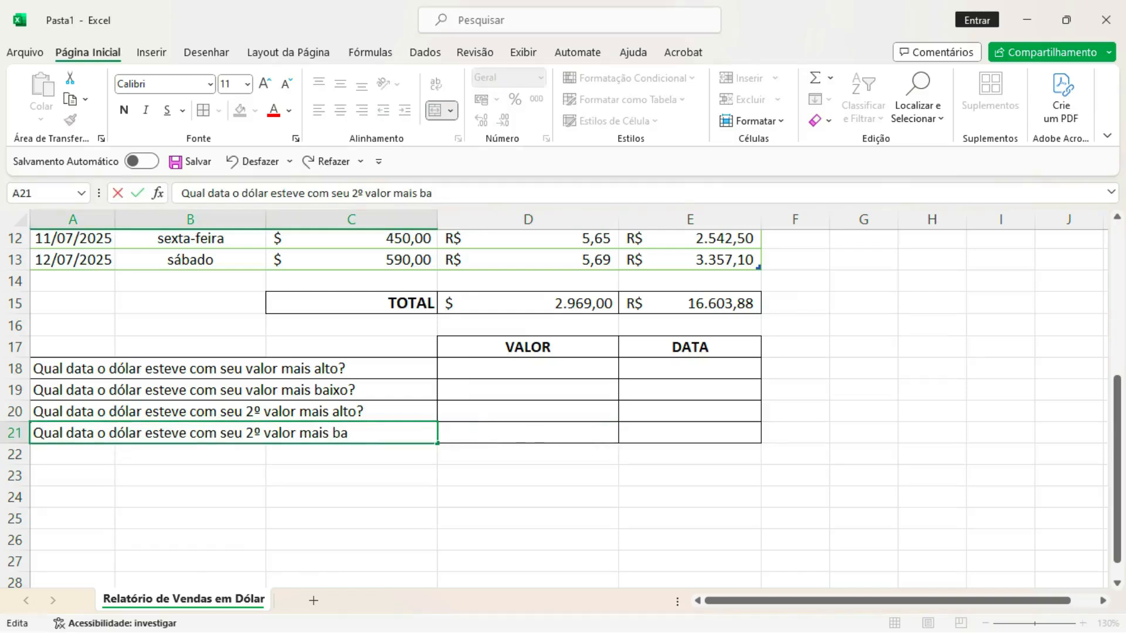
pyautogui.write('ixo?')
pyautogui.click(795, 347)
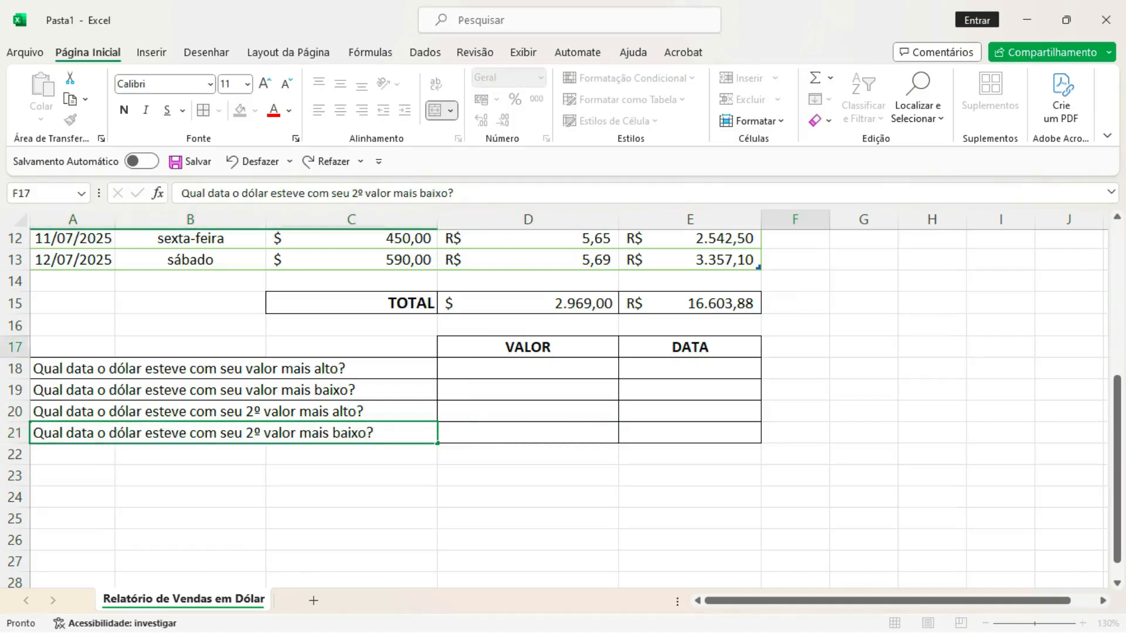
# Enter a MÁXIMO formula over the table's COTAÇÃO DO DÓLAR column in D18 to find the highest dollar rate.
pyautogui.moveTo(1117, 407); pyautogui.dragTo(1117, 262)
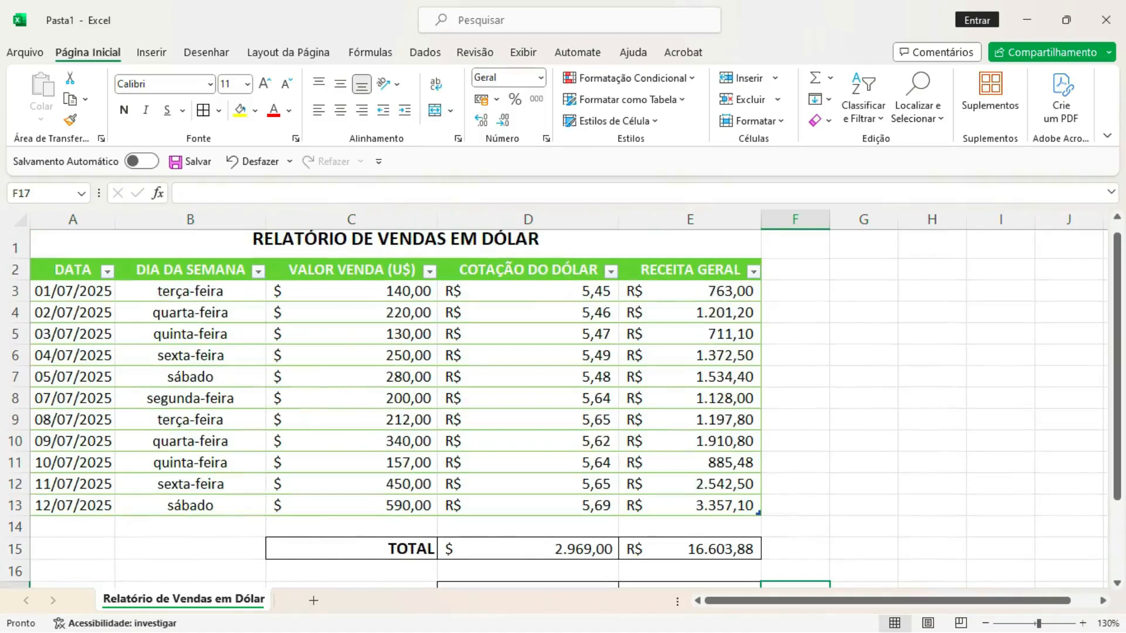
pyautogui.click(527, 506)
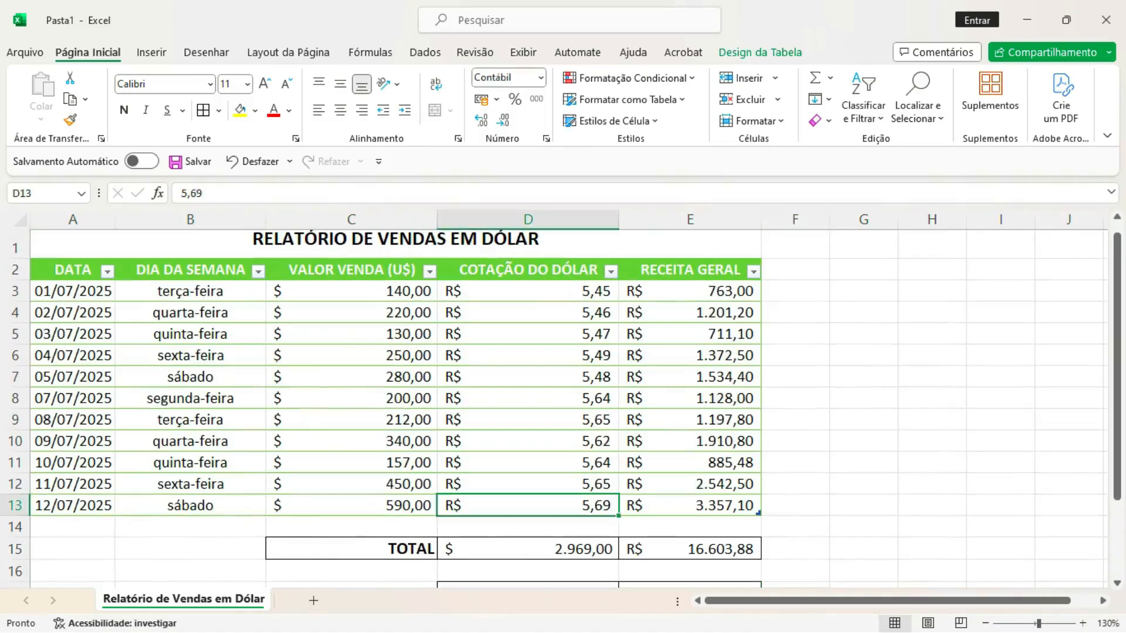
pyautogui.click(528, 291)
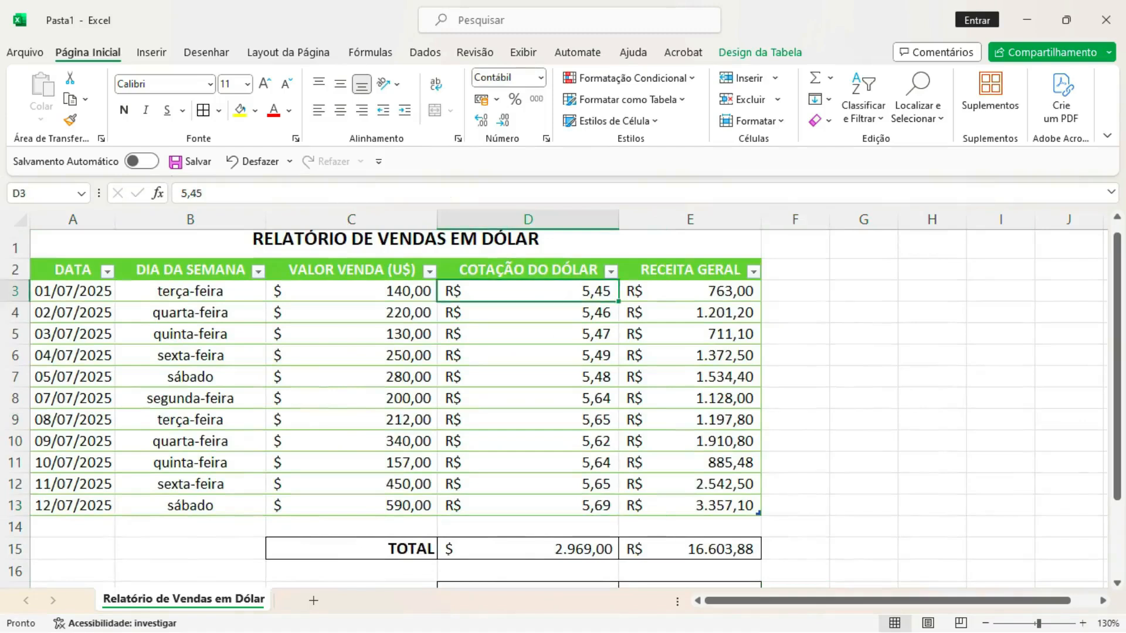
pyautogui.moveTo(1117, 298); pyautogui.dragTo(1117, 374)
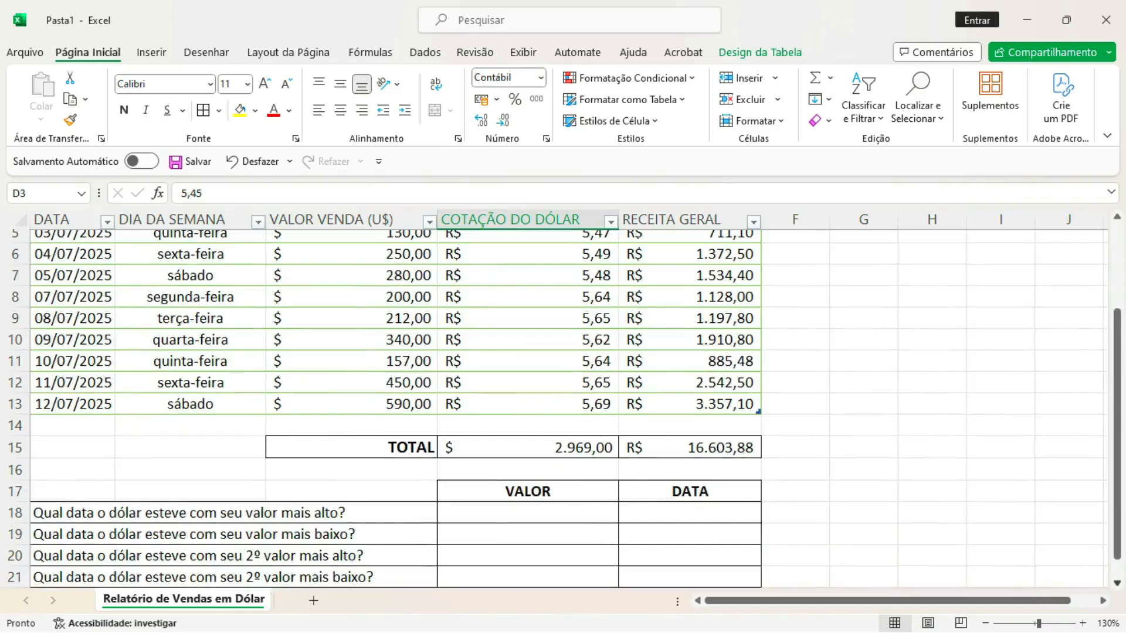
pyautogui.scroll(-2, 563, 409)
pyautogui.moveTo(1116, 419); pyautogui.dragTo(1116, 433)
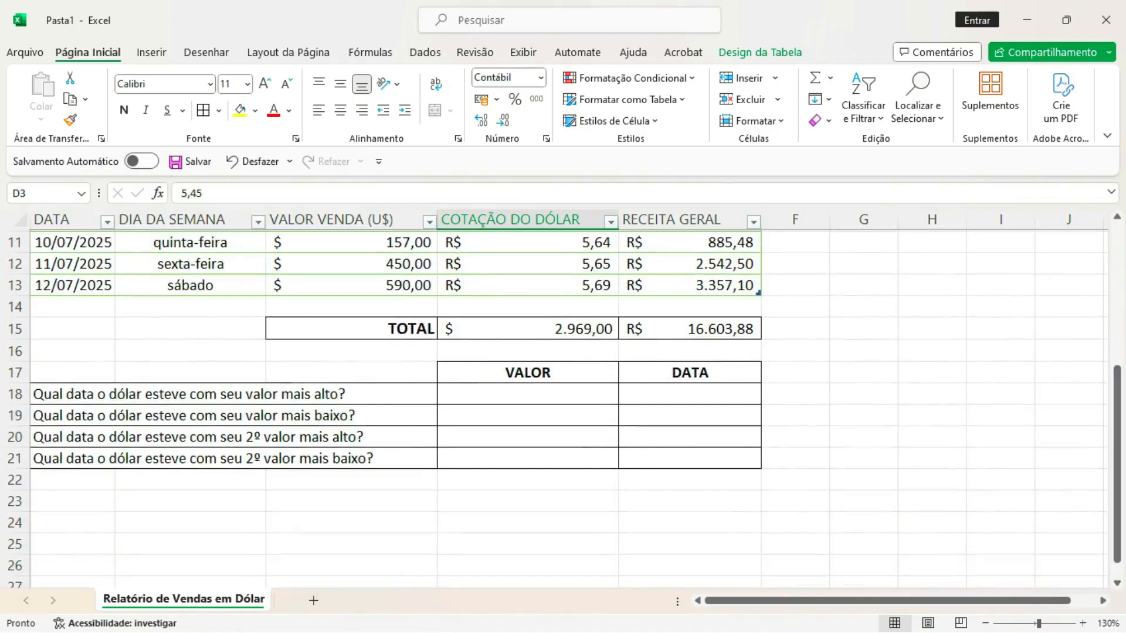
pyautogui.click(528, 393)
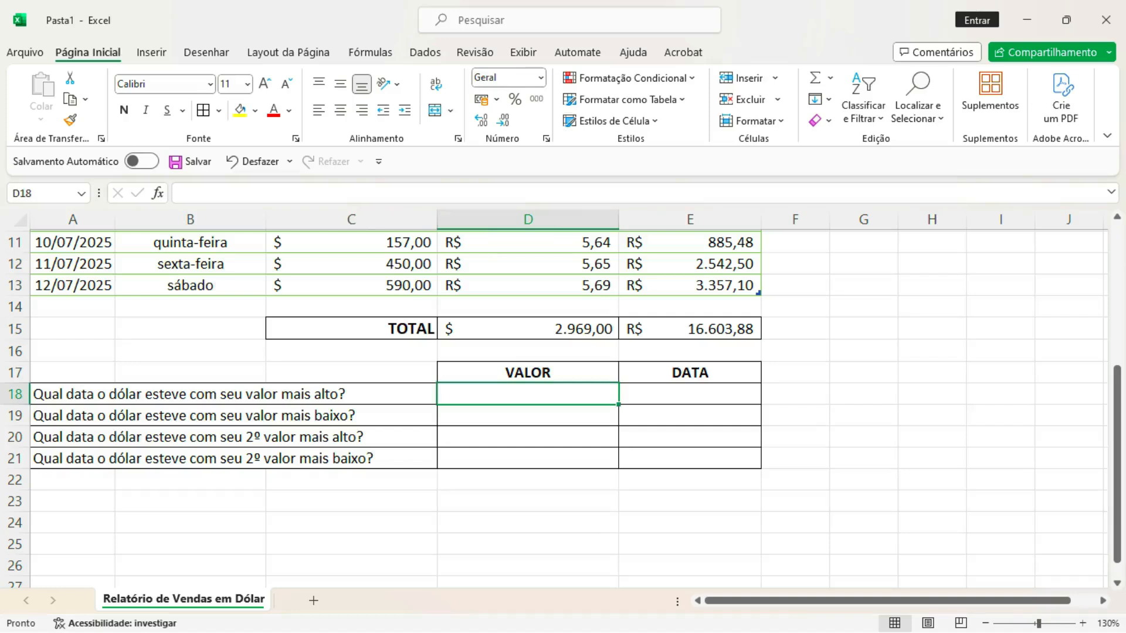
pyautogui.write('=má')
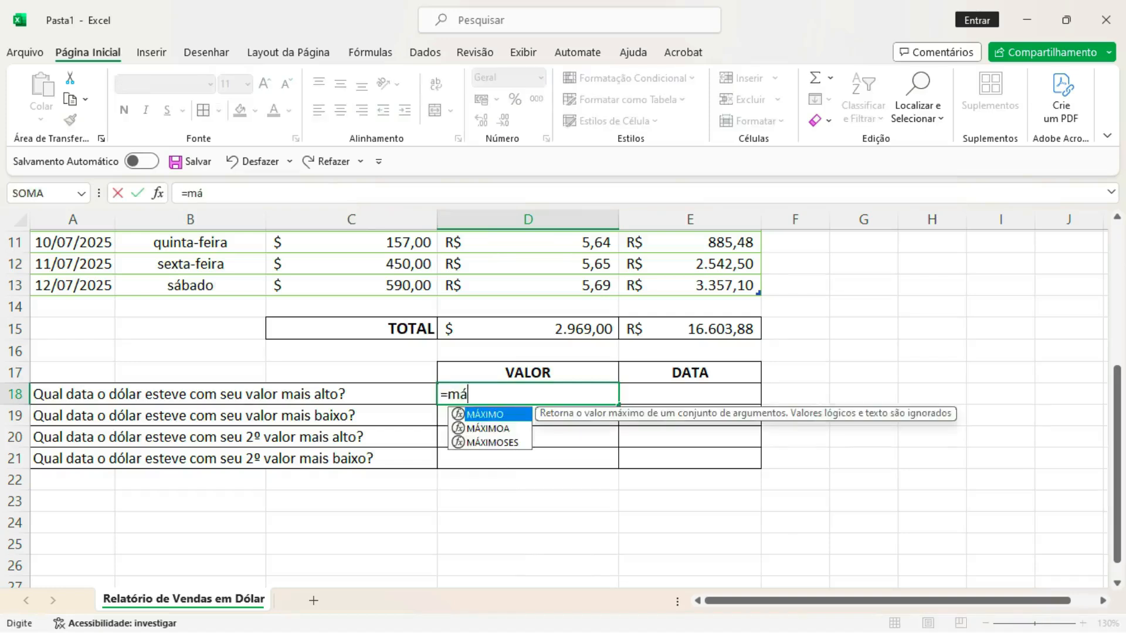
pyautogui.press('Tab')
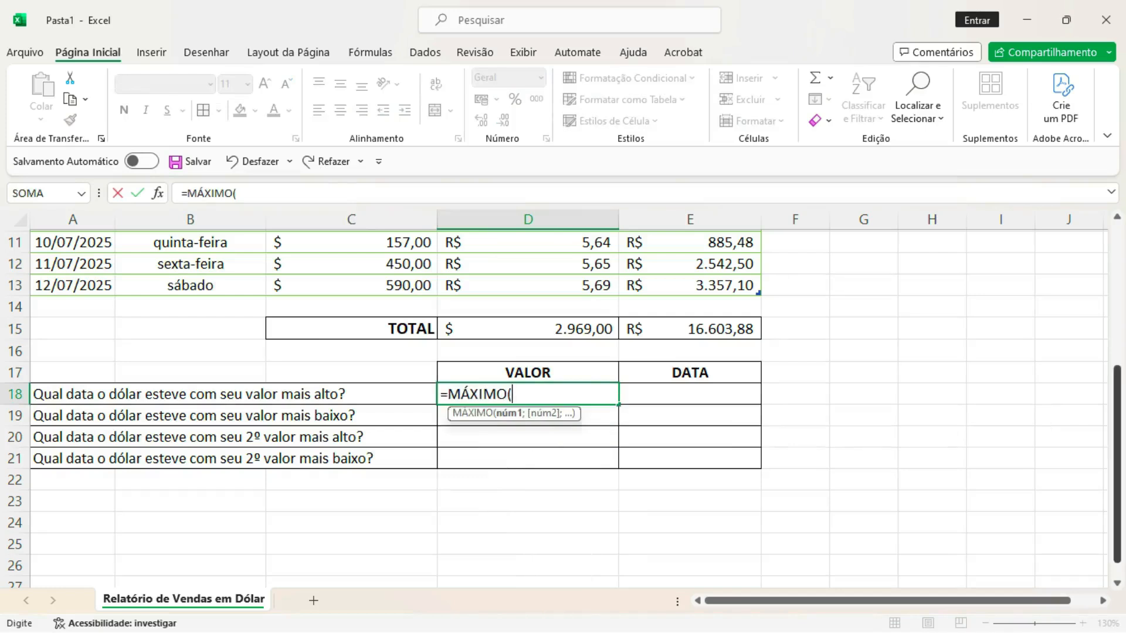
pyautogui.scroll(4, 561, 408)
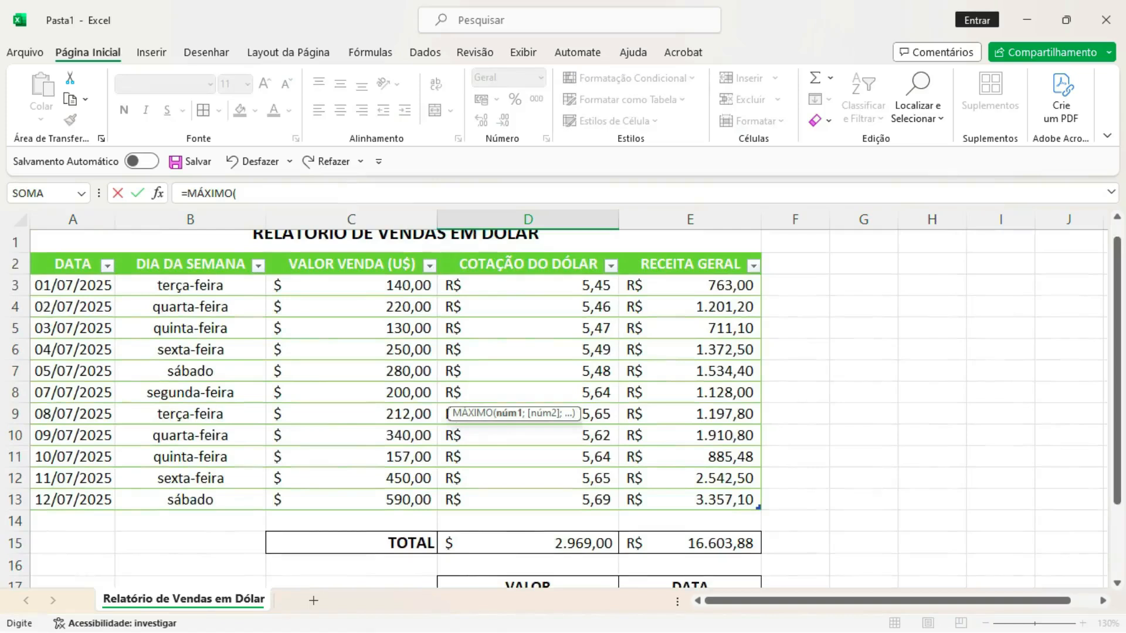
pyautogui.moveTo(586, 285); pyautogui.dragTo(586, 499)
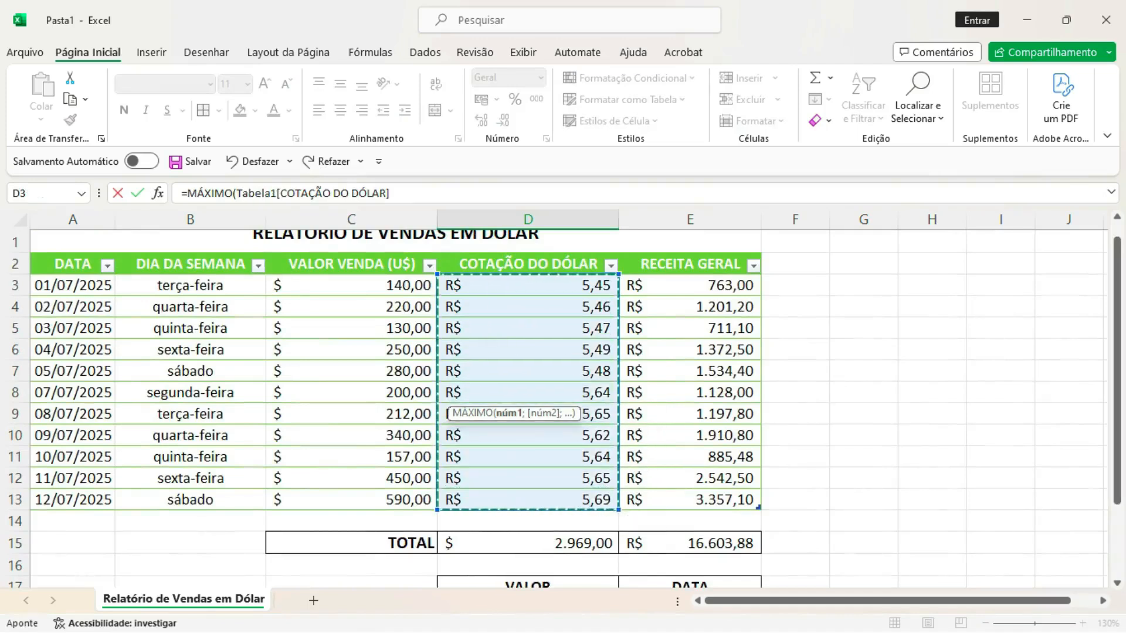
pyautogui.press('Return')
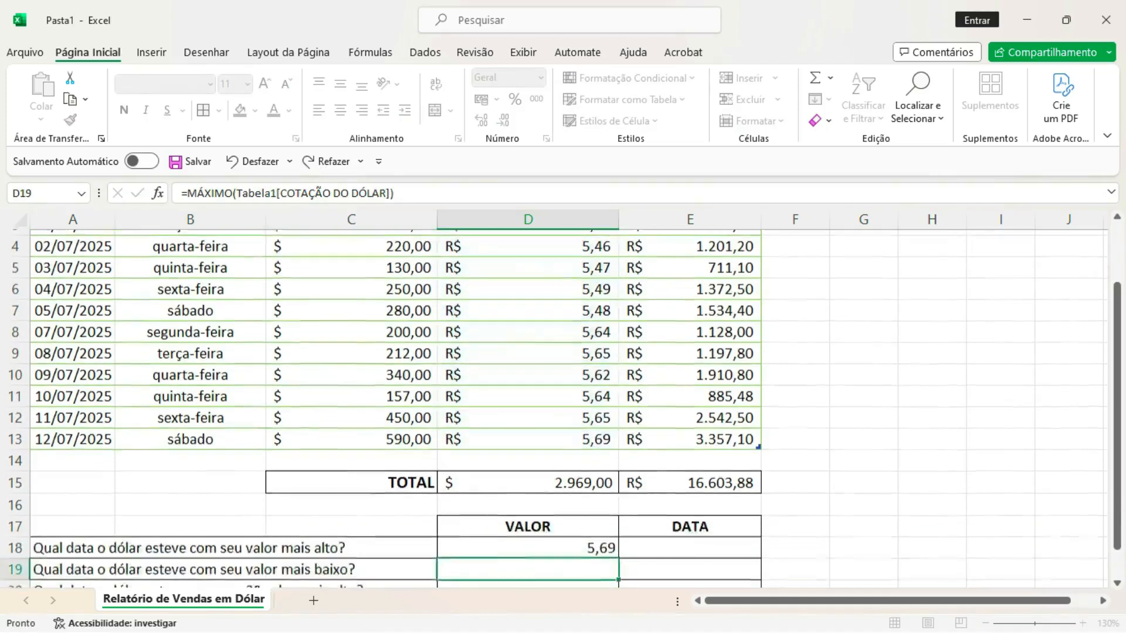
# Format D18 with the $ Inglês (Estados Unidos) accounting format.
pyautogui.click(528, 542)
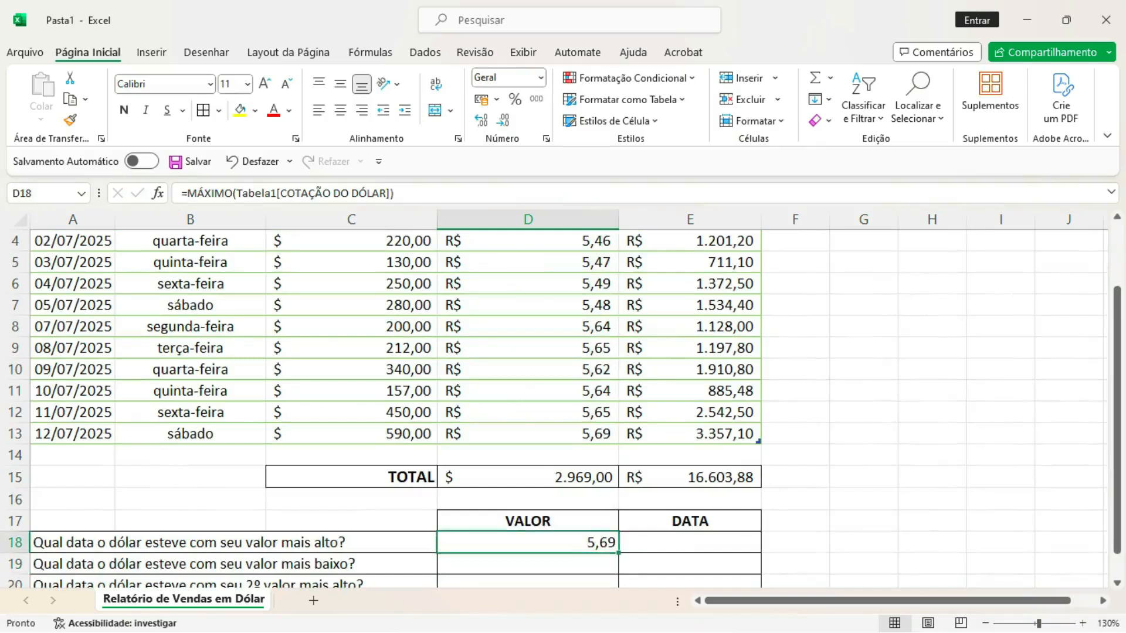
pyautogui.click(496, 99)
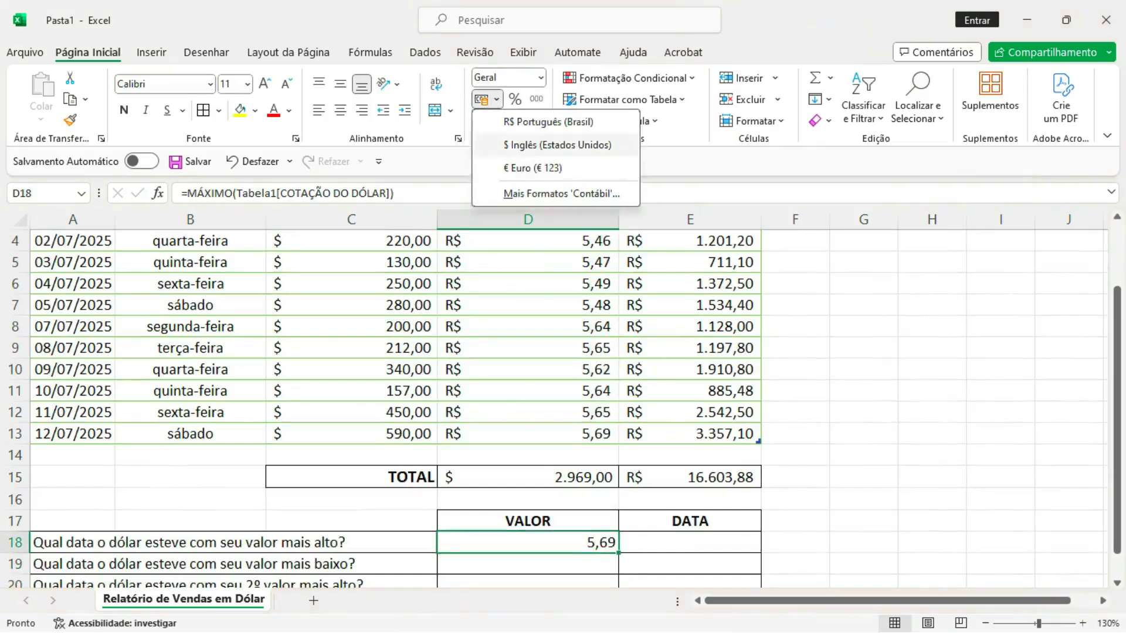
pyautogui.click(527, 144)
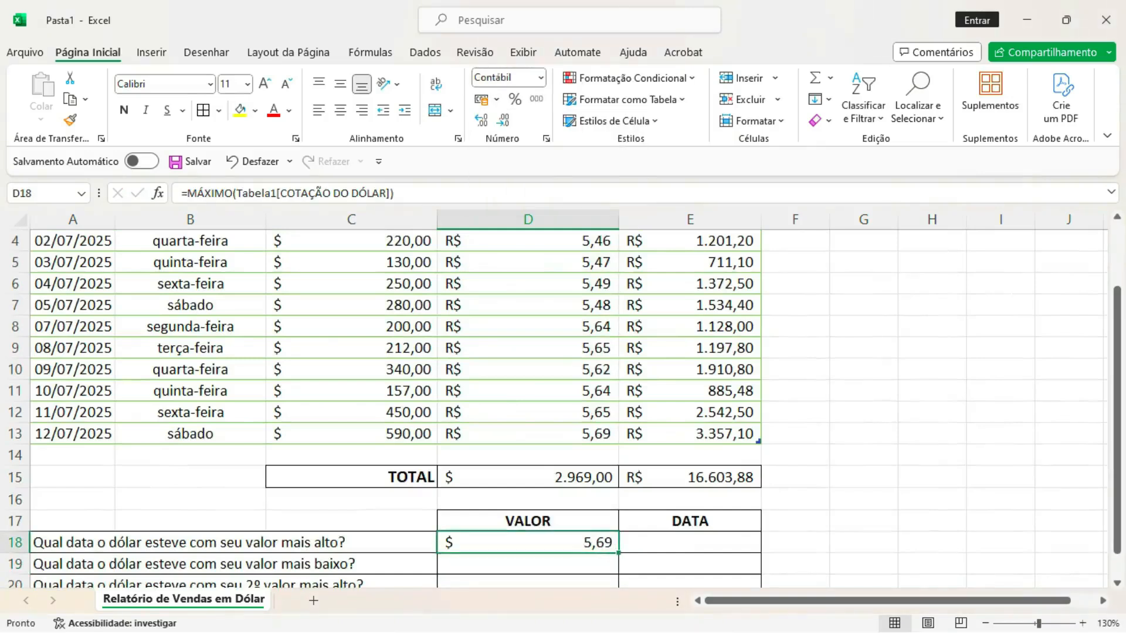
# Filter the COTAÇÃO DO DÓLAR column to show only the R$ 5,69 rate.
pyautogui.moveTo(1117, 419); pyautogui.dragTo(1117, 358)
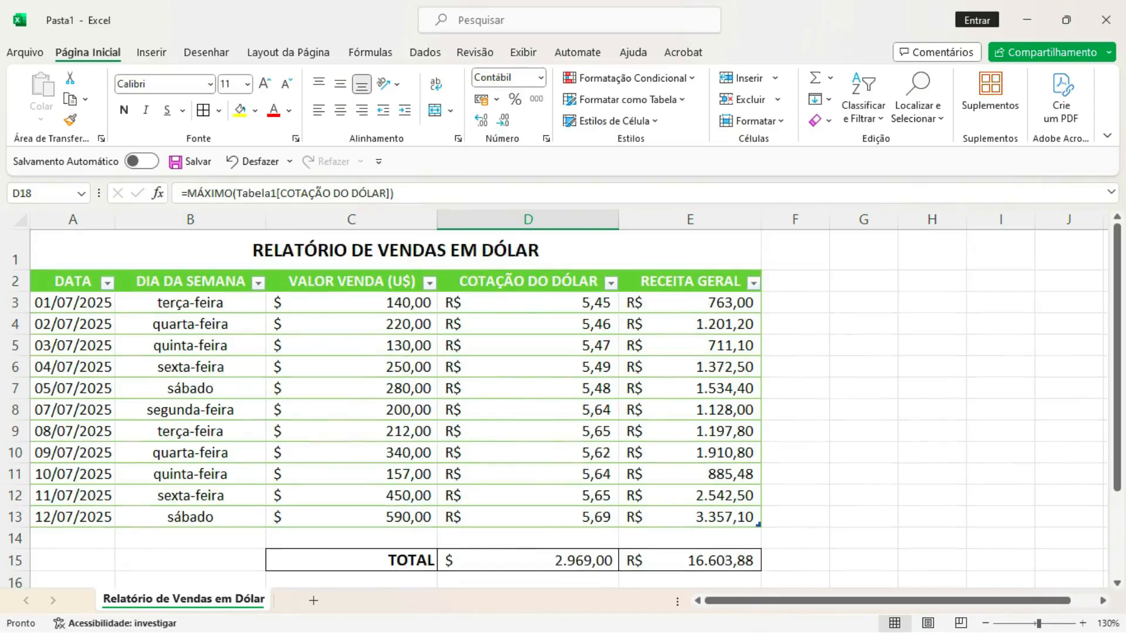
pyautogui.click(610, 283)
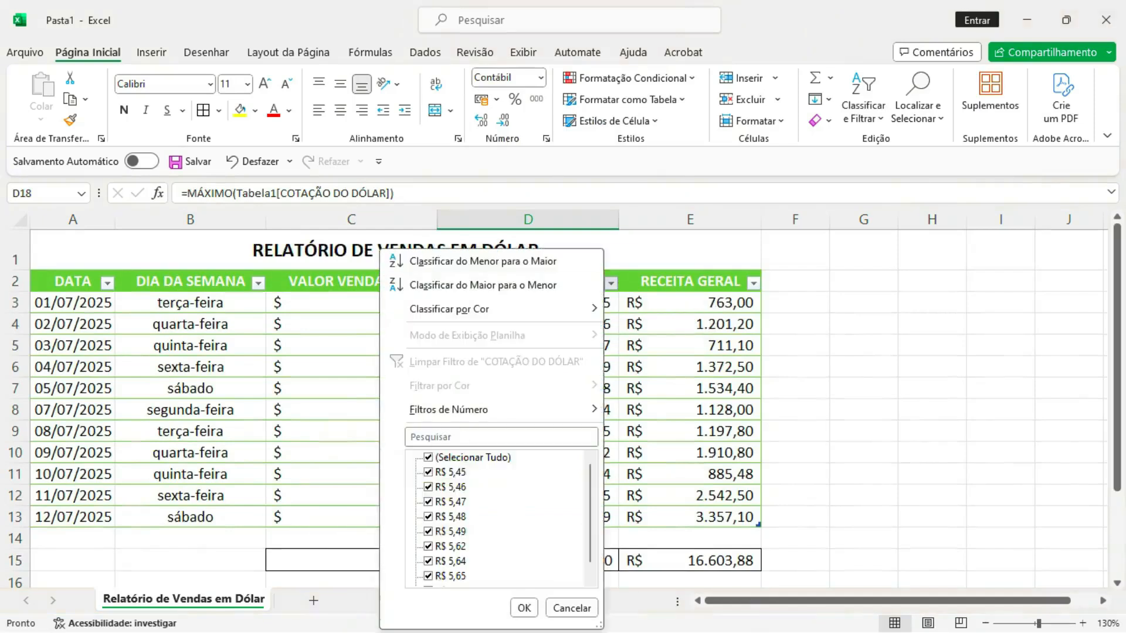
pyautogui.click(428, 457)
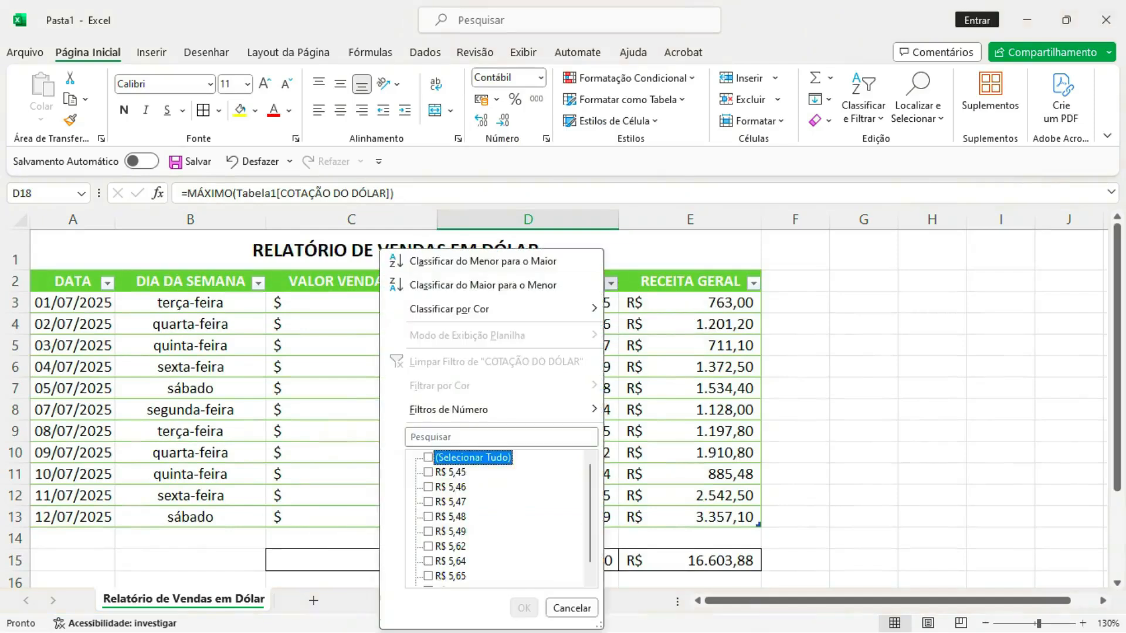
pyautogui.scroll(-1, 498, 516)
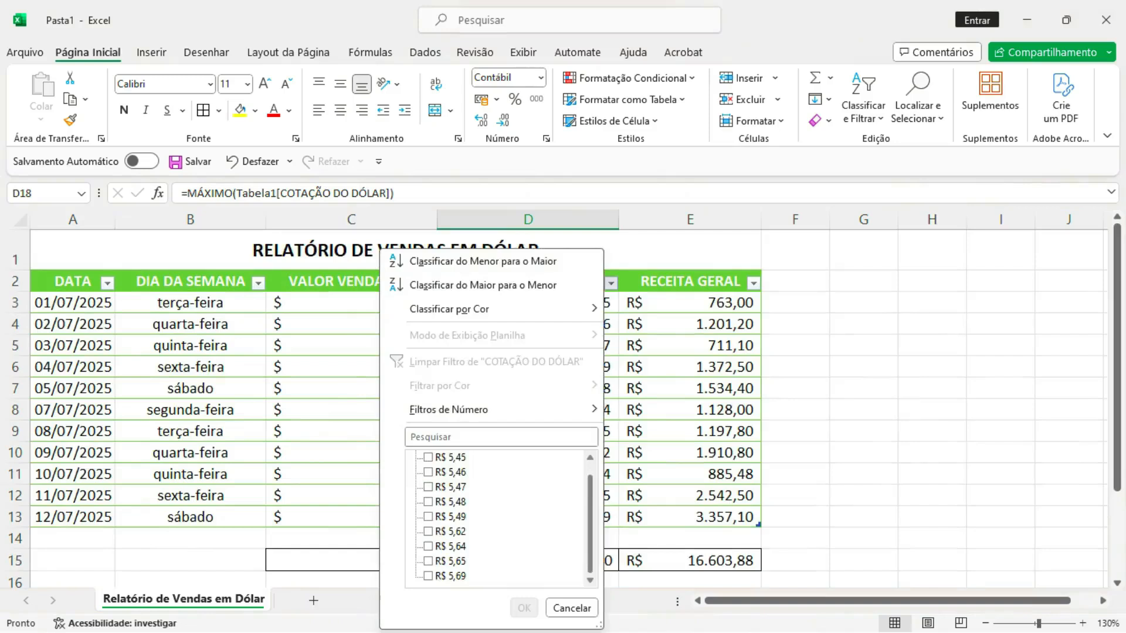
pyautogui.click(428, 576)
pyautogui.click(524, 608)
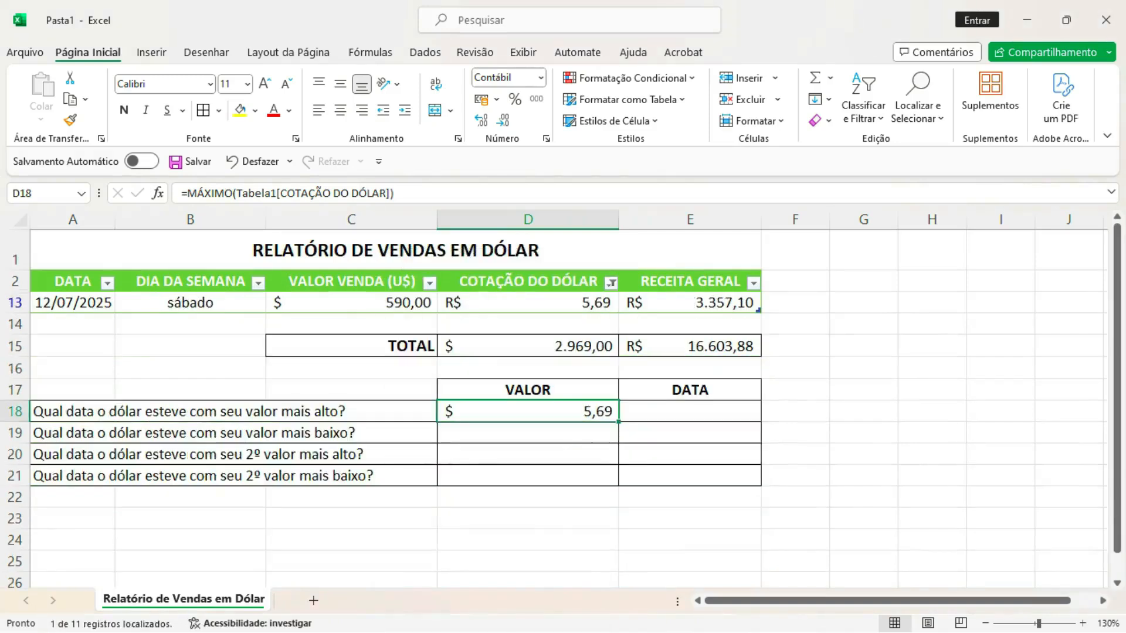
# Fill E18 with a reference to the date in A13, the row holding the highest rate.
pyautogui.click(74, 303)
pyautogui.click(689, 412)
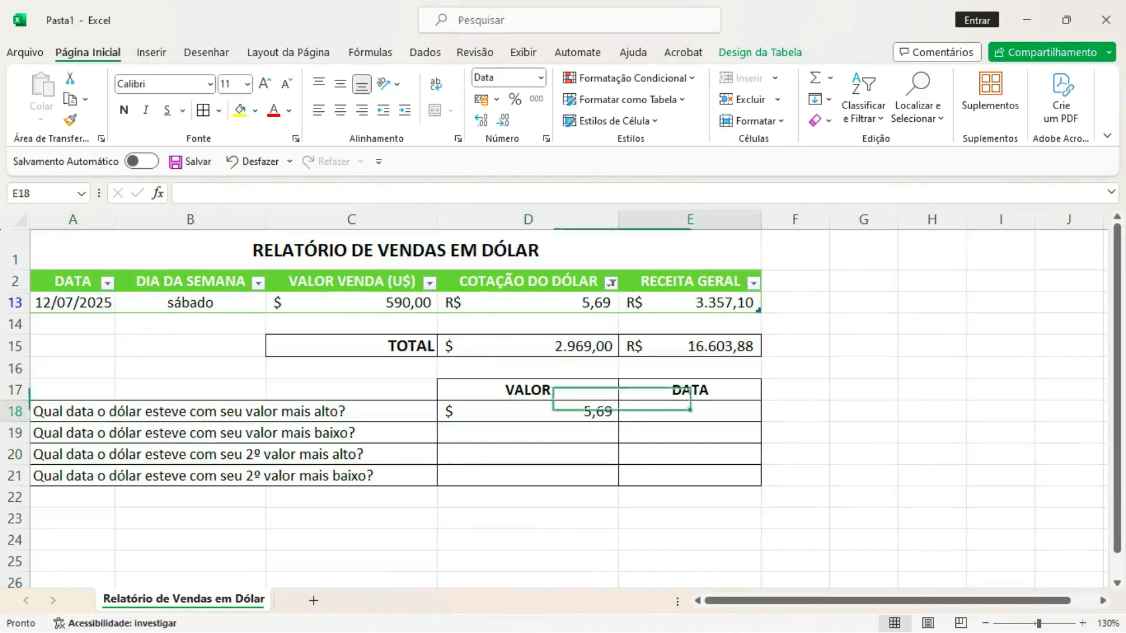
pyautogui.write('=')
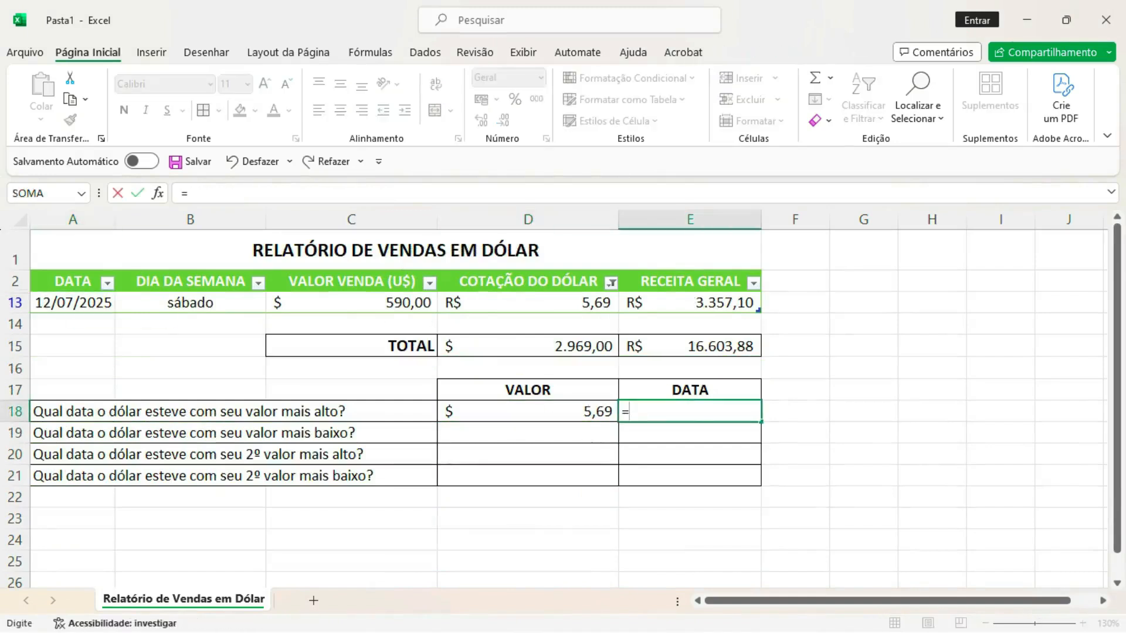
pyautogui.click(73, 302)
pyautogui.press('Return')
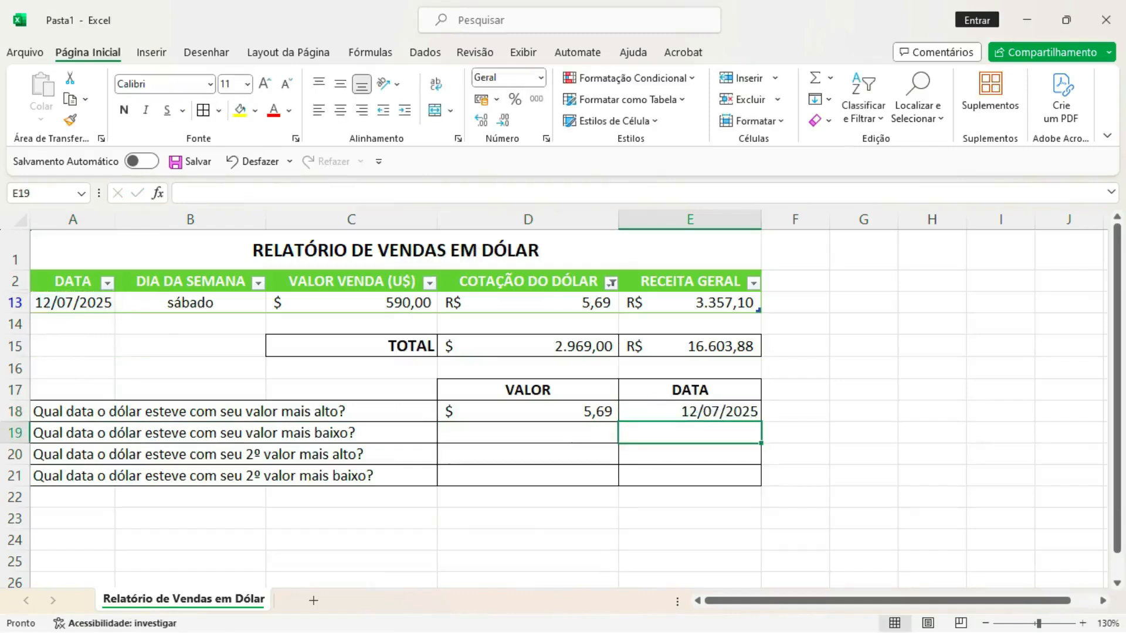
# Select all values again in the COTAÇÃO DO DÓLAR filter so every table row is displayed.
pyautogui.click(611, 283)
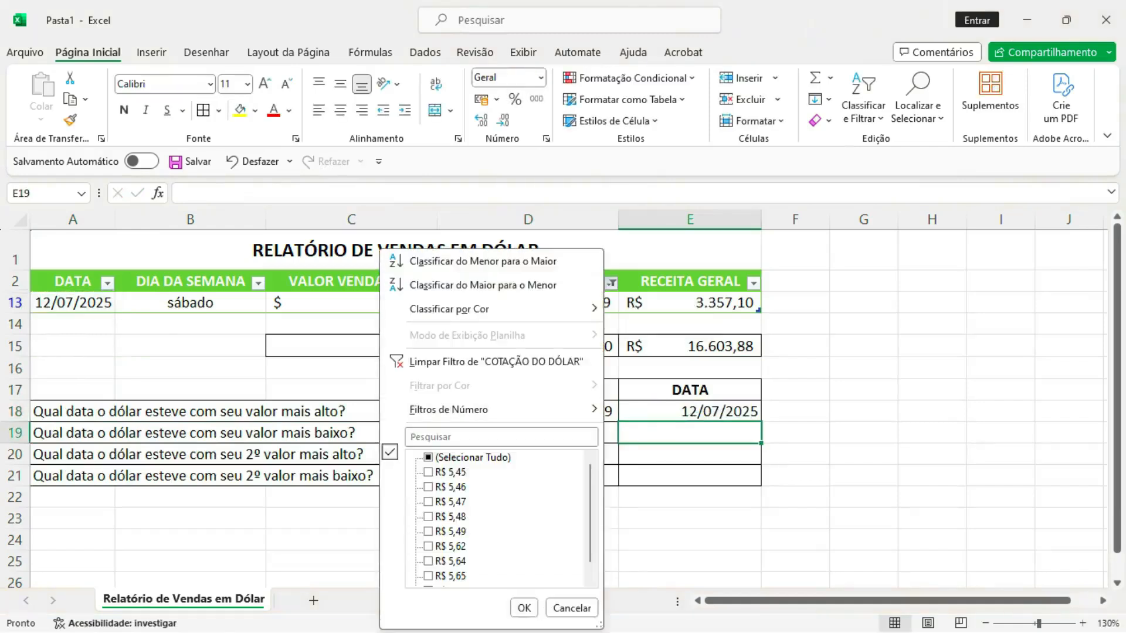
pyautogui.click(472, 457)
pyautogui.press('Return')
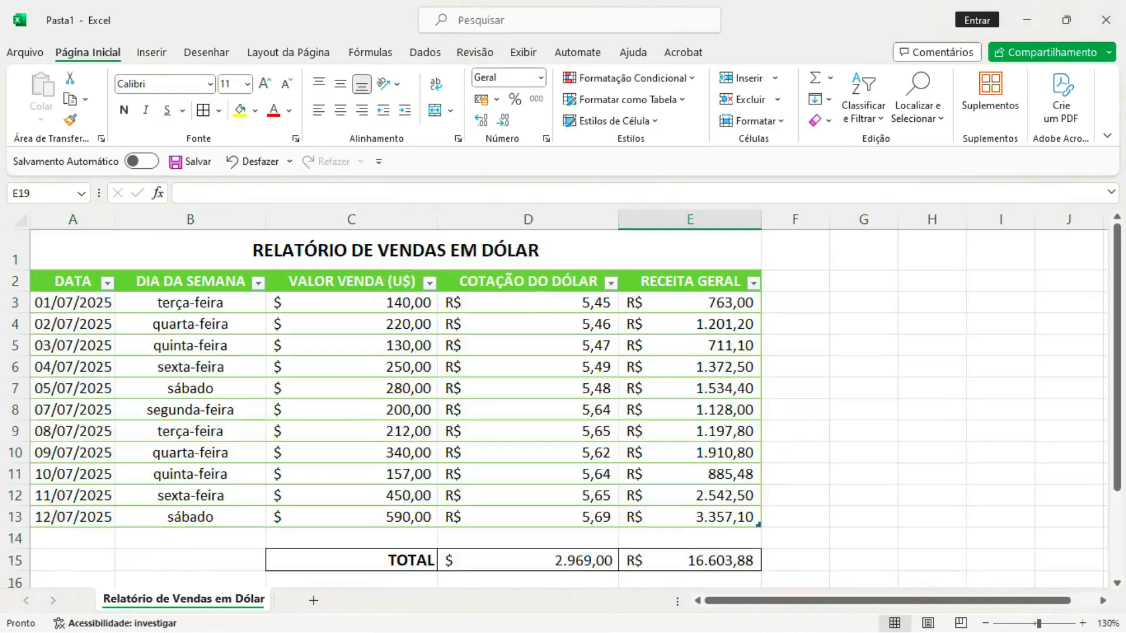
# Enter a MÍNIMO formula over the table's COTAÇÃO DO DÓLAR column in D19 to find the lowest dollar rate.
pyautogui.scroll(-2, 557, 410)
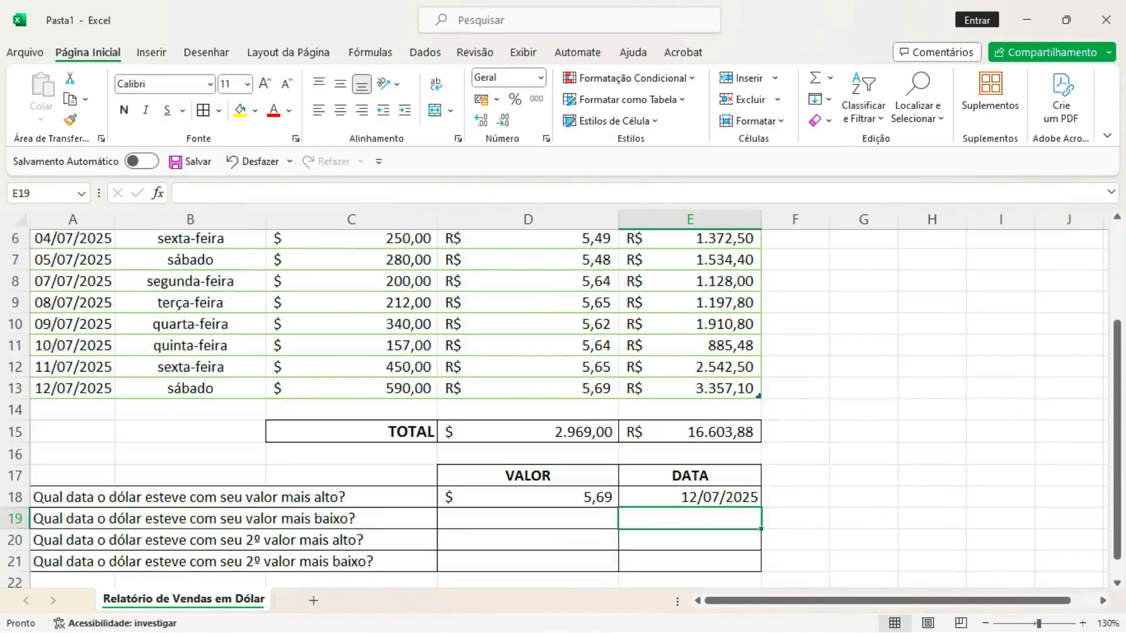
pyautogui.click(234, 519)
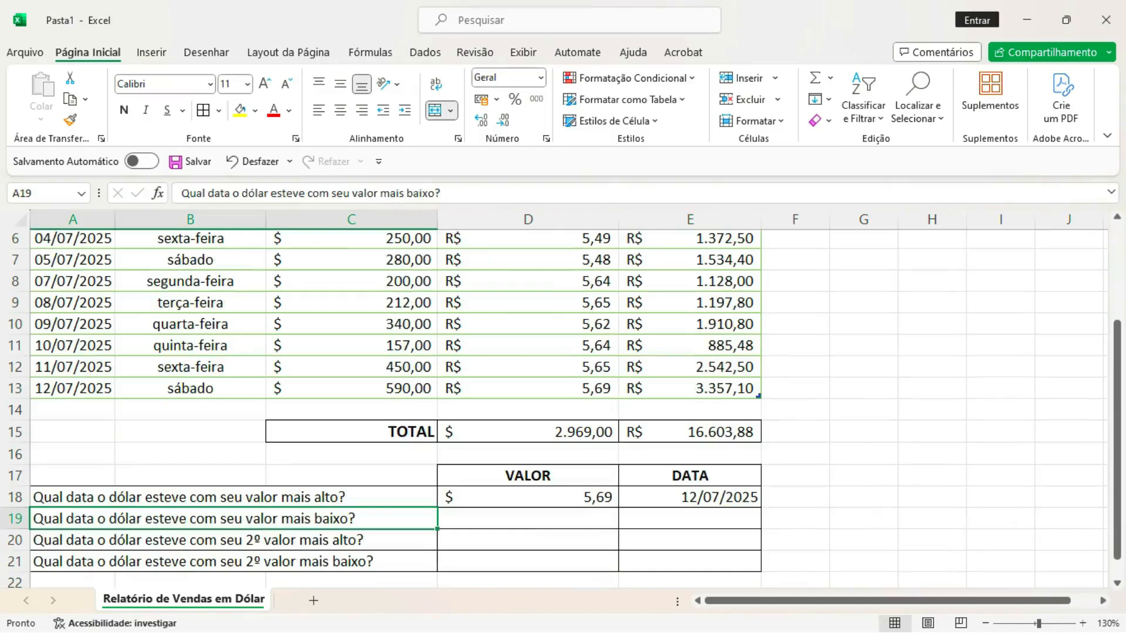
pyautogui.click(527, 519)
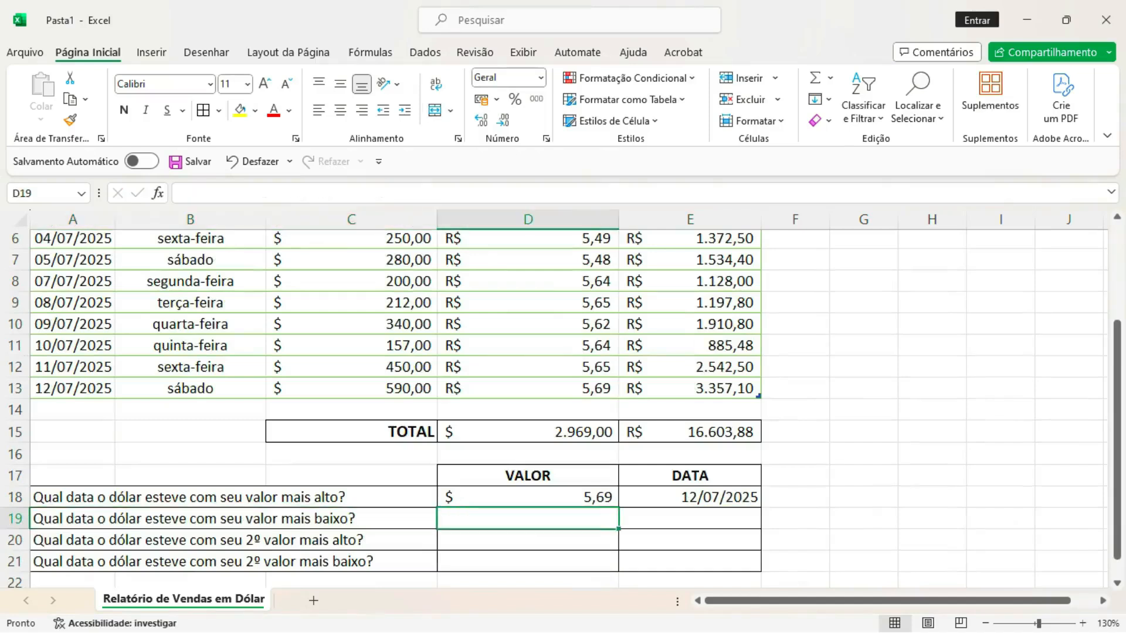
pyautogui.write('=')
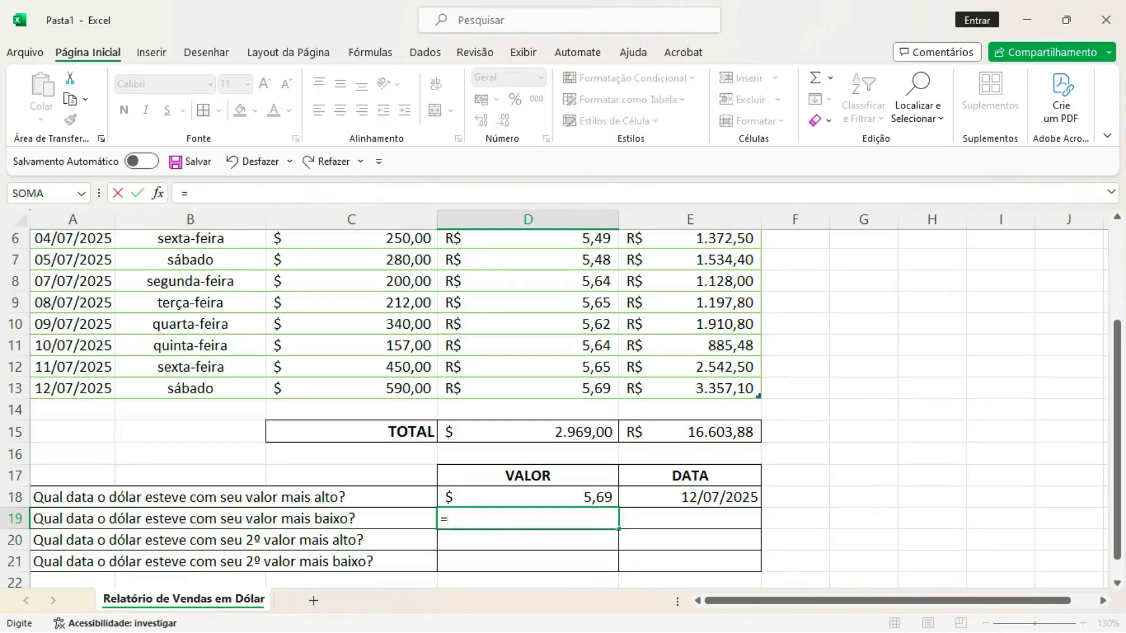
pyautogui.write('mí')
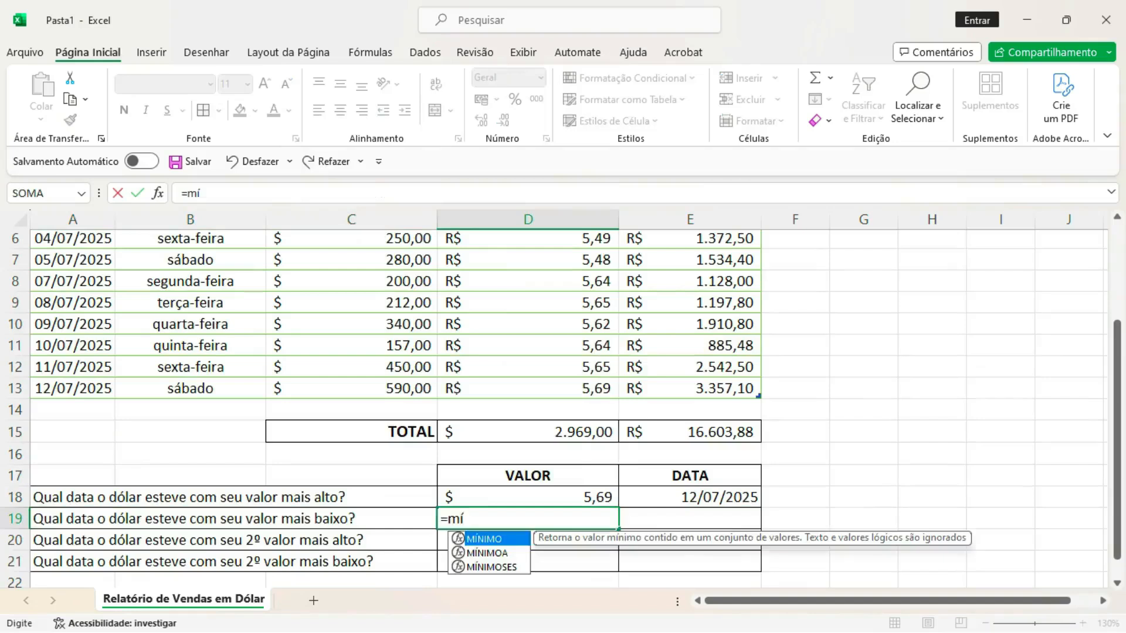
pyautogui.press('Tab')
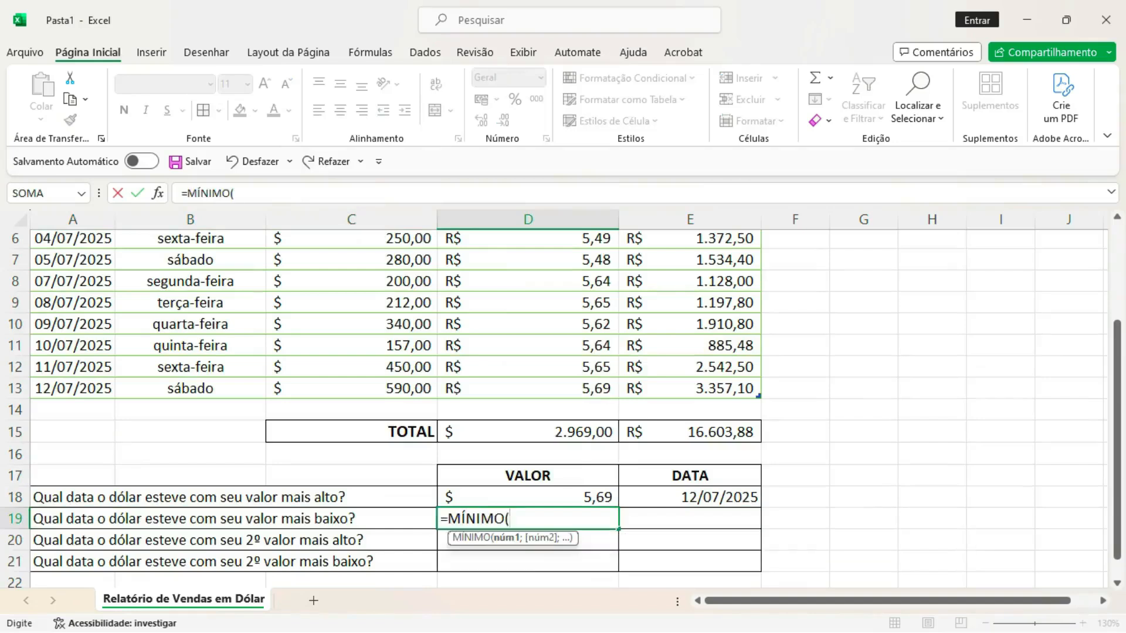
pyautogui.moveTo(1116, 384); pyautogui.dragTo(1117, 301)
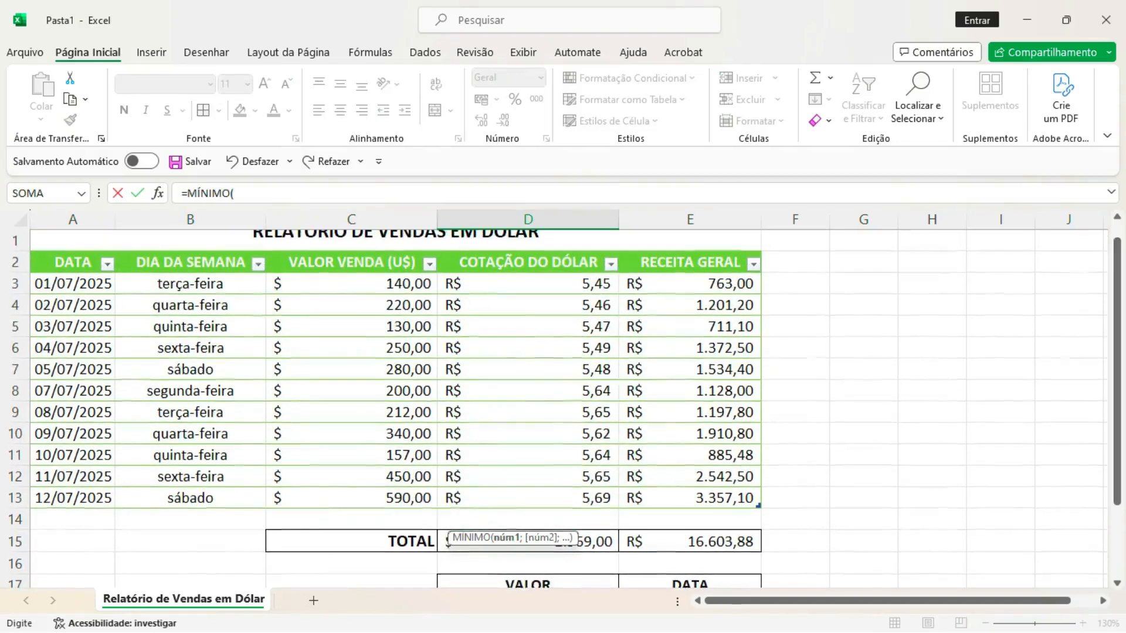
pyautogui.moveTo(586, 284); pyautogui.dragTo(610, 498)
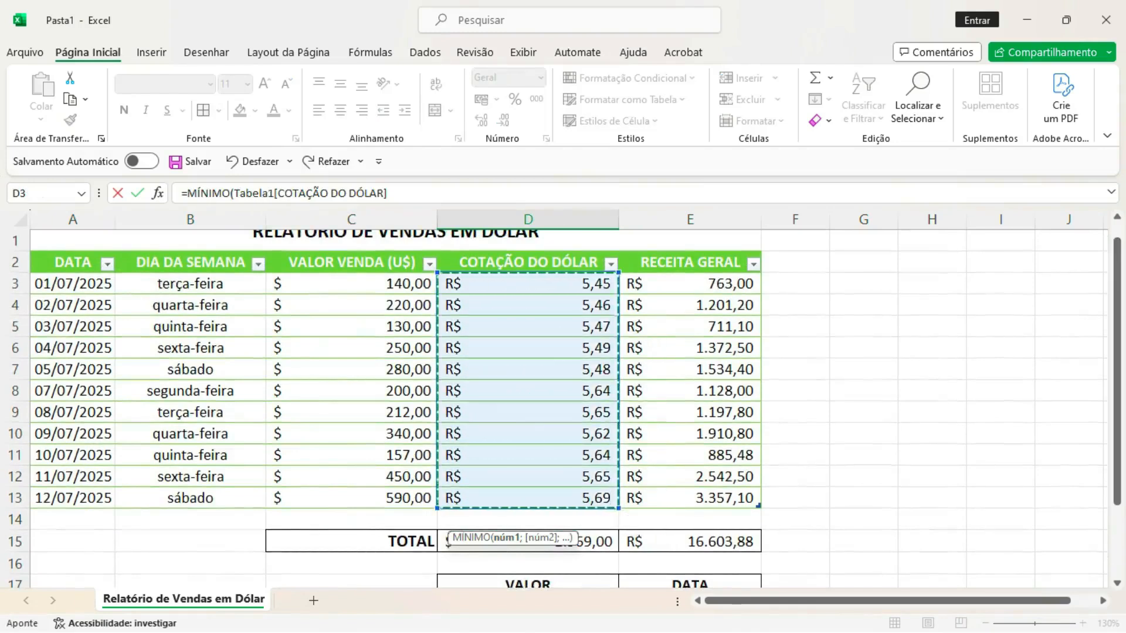
pyautogui.write(')')
pyautogui.press('Return')
# Format D19 with the $ Inglês (Estados Unidos) accounting format.
pyautogui.click(527, 542)
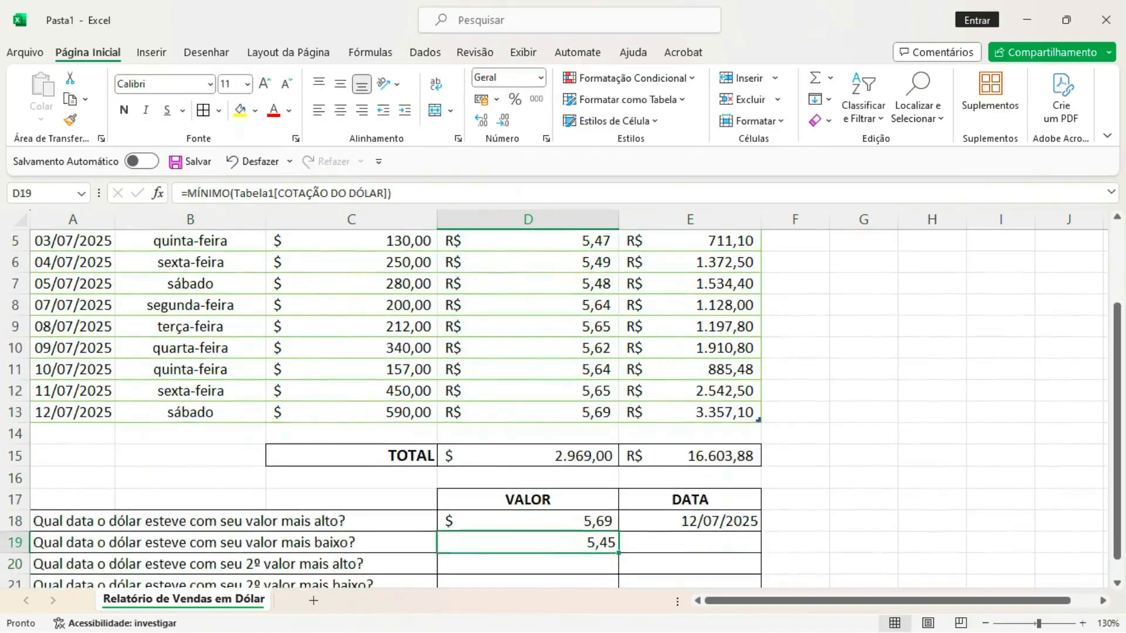
pyautogui.click(497, 99)
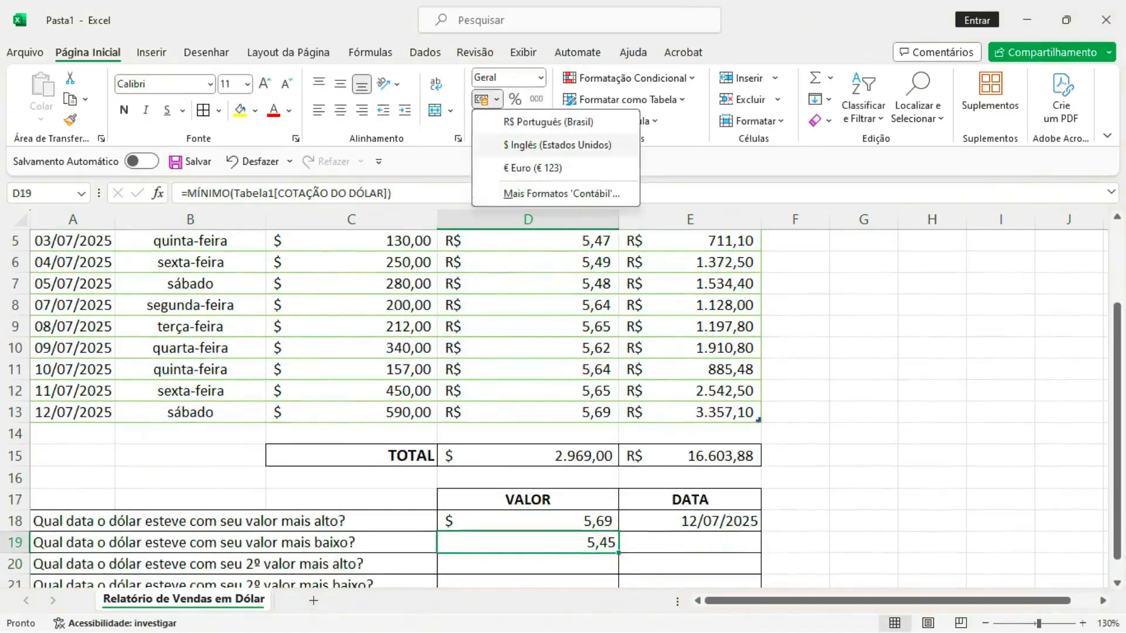
pyautogui.click(557, 145)
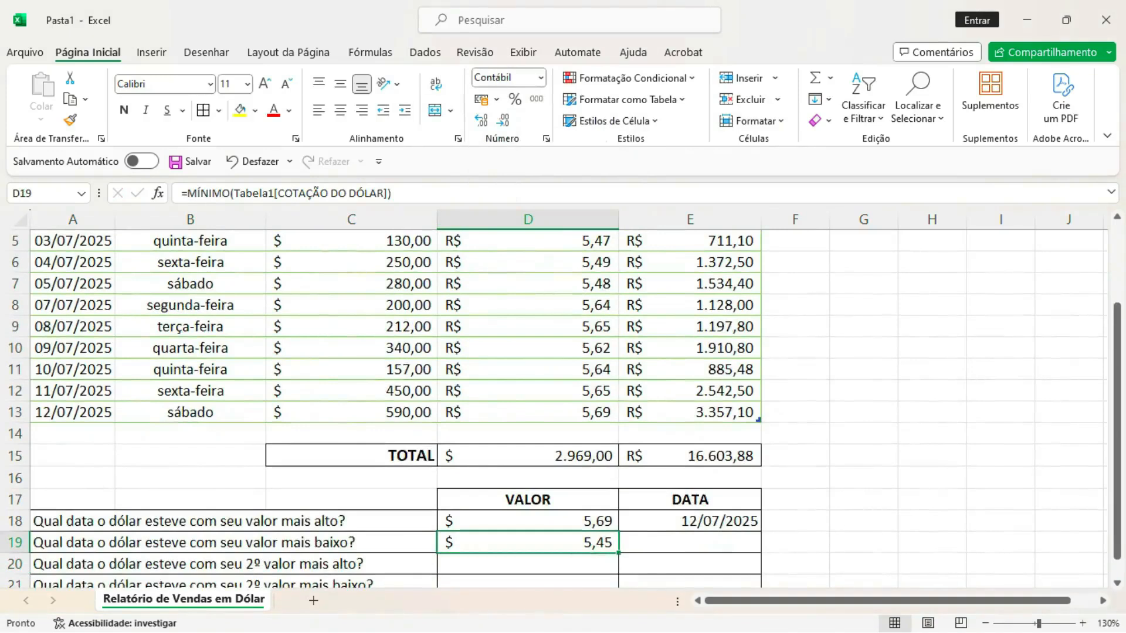
# Filter the COTAÇÃO DO DÓLAR column to display only the rows with a rate of R$ 5,45.
pyautogui.moveTo(1117, 370); pyautogui.dragTo(1117, 291)
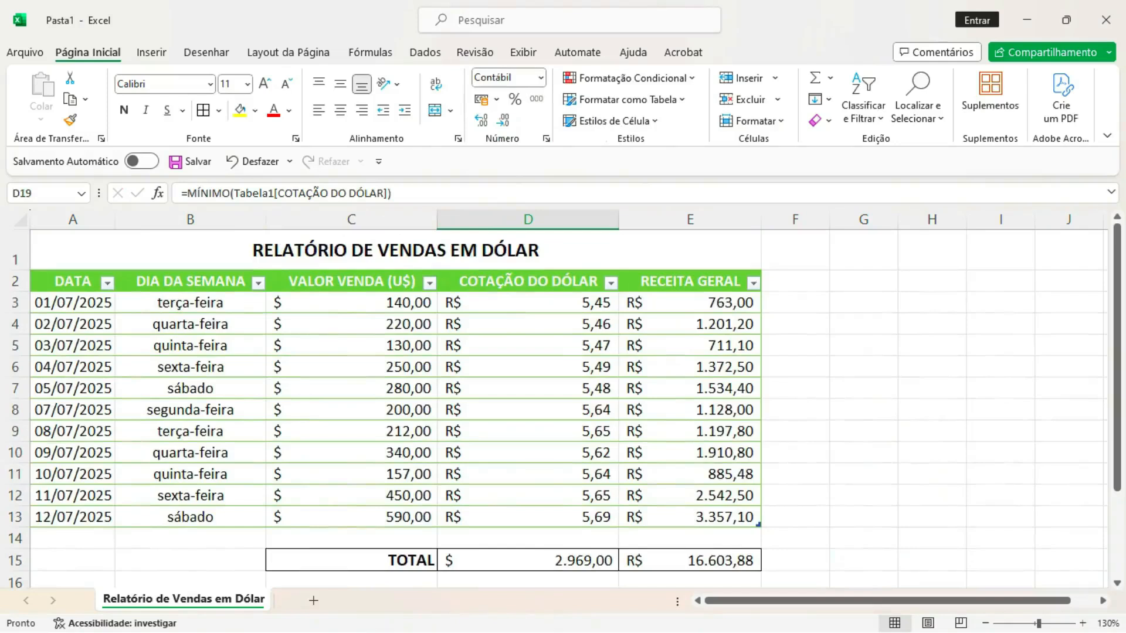
pyautogui.click(611, 282)
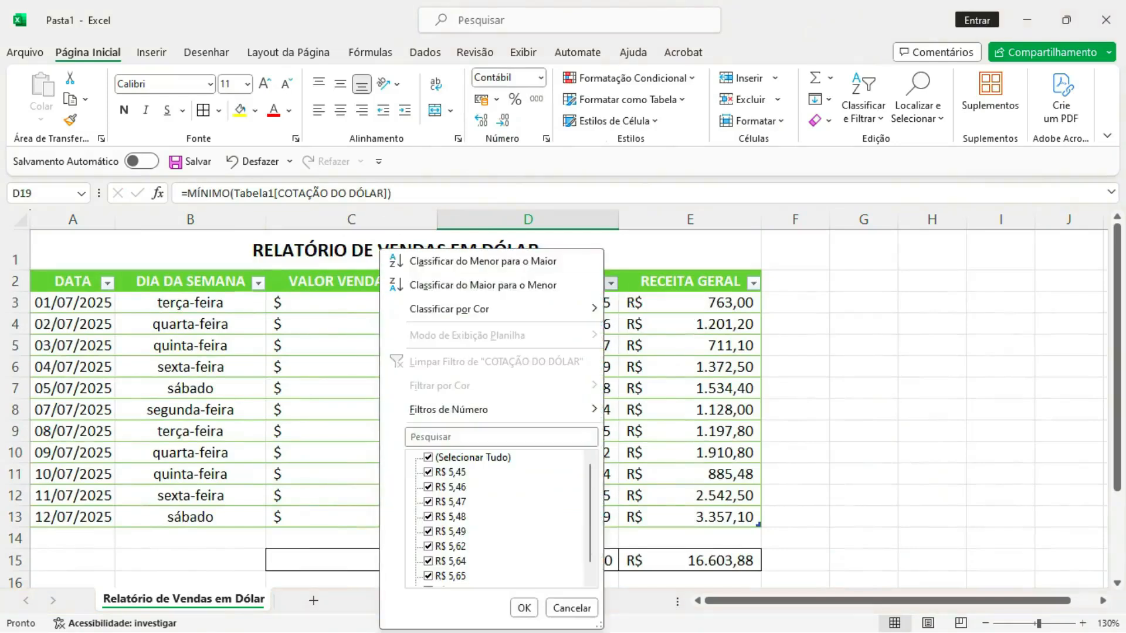
pyautogui.click(428, 457)
pyautogui.click(428, 473)
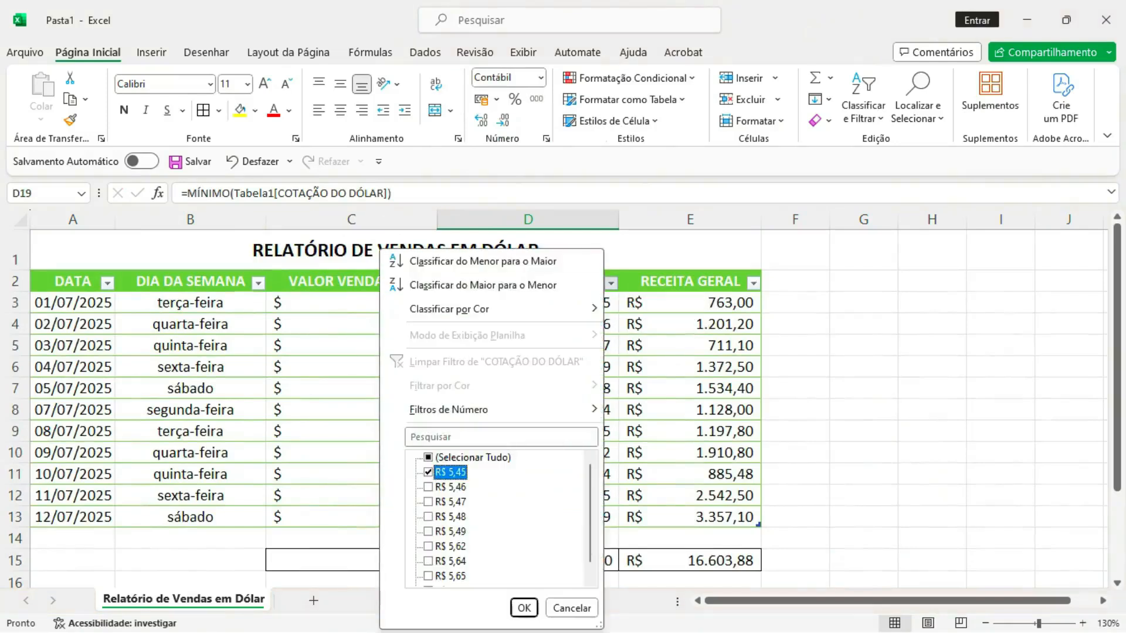
pyautogui.press('Return')
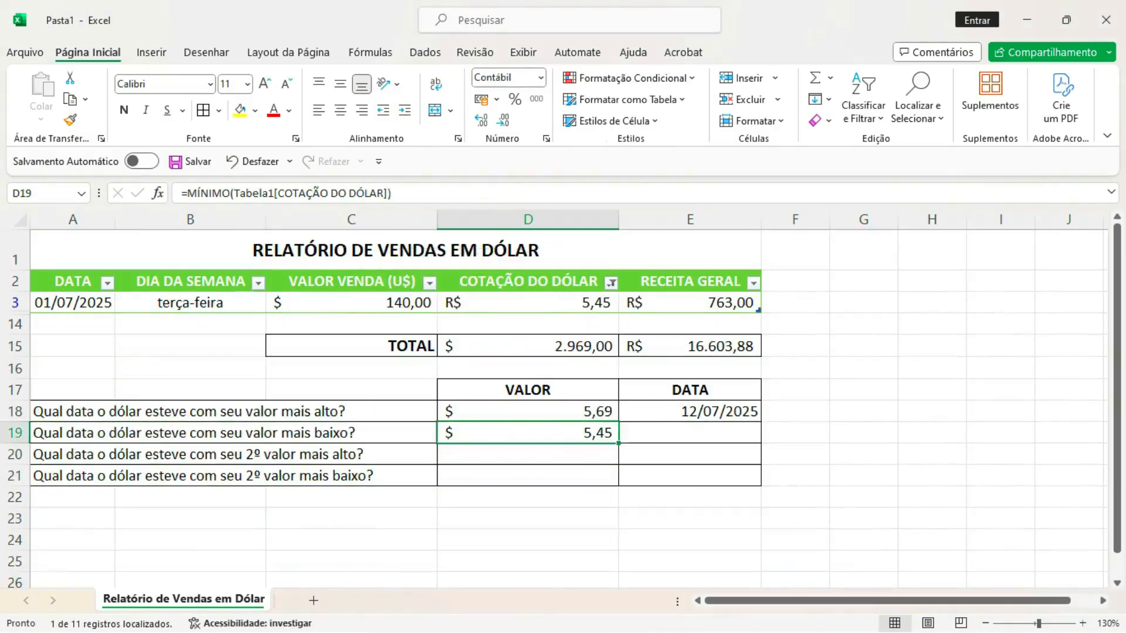
# Fill E19 with a reference to the date in A3 and select all values again in the COTAÇÃO DO DÓLAR filter.
pyautogui.click(73, 302)
pyautogui.click(689, 434)
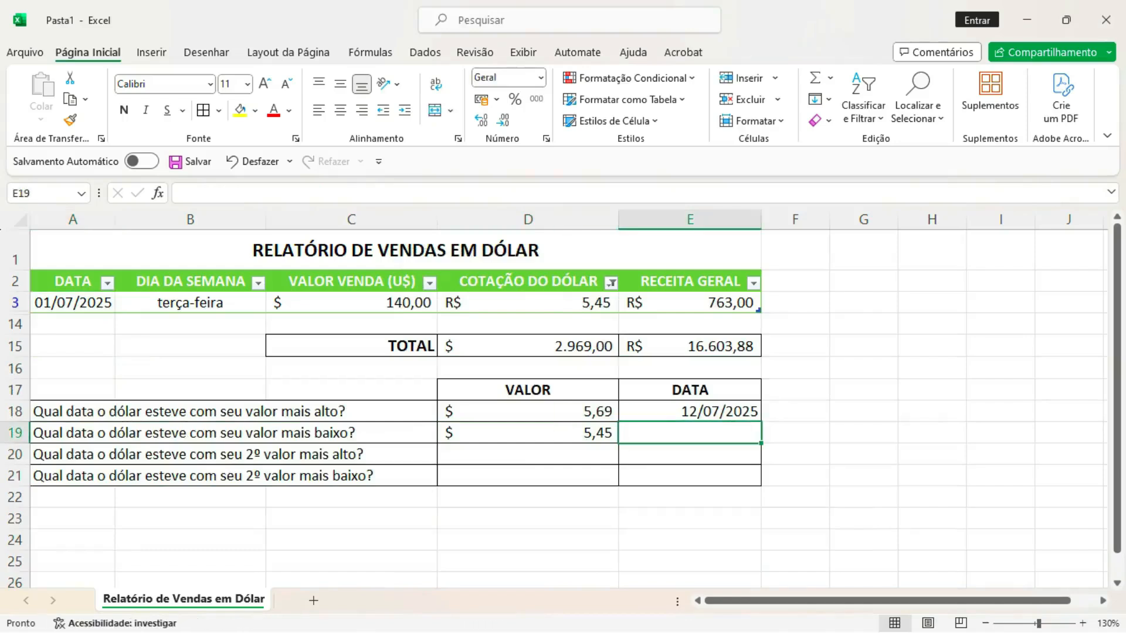
pyautogui.write('=')
pyautogui.click(73, 302)
pyautogui.press('Return')
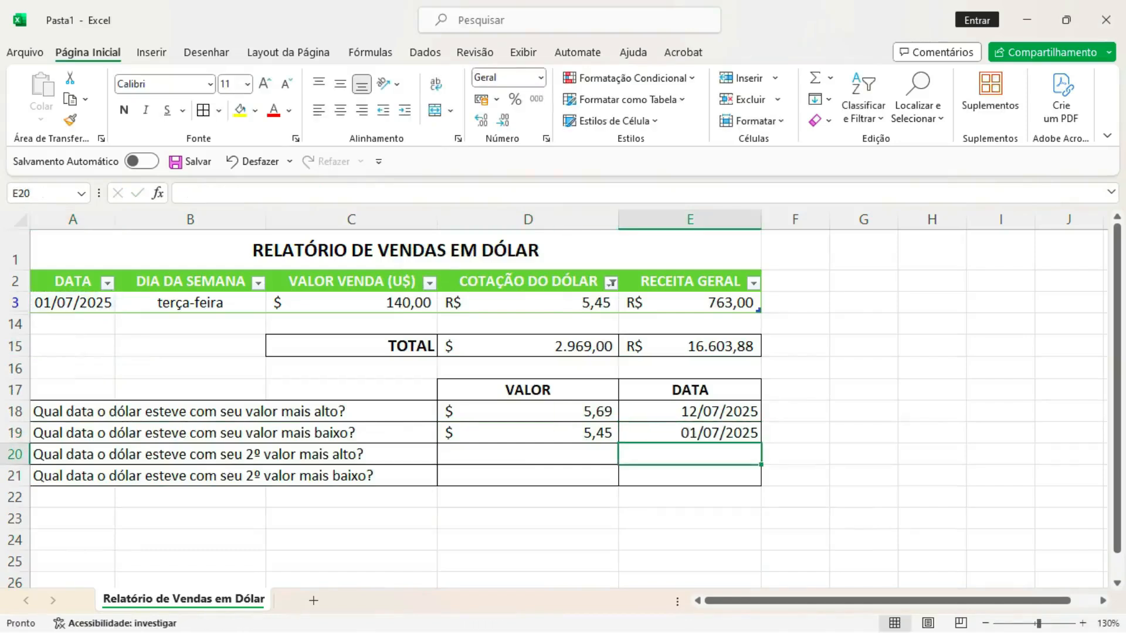
pyautogui.click(611, 282)
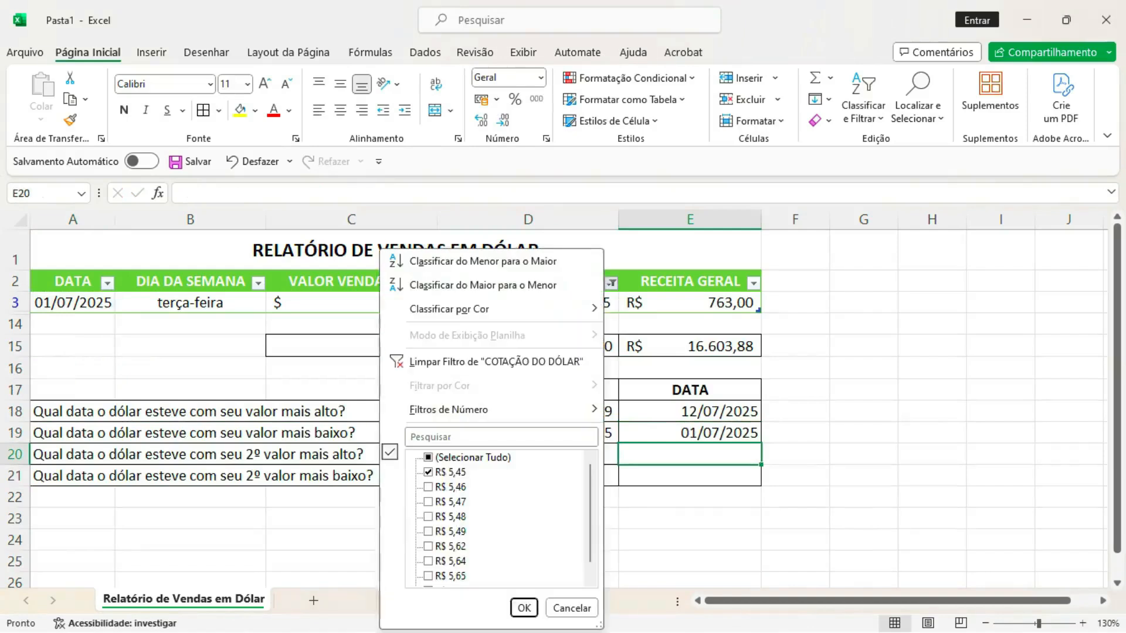
pyautogui.click(523, 608)
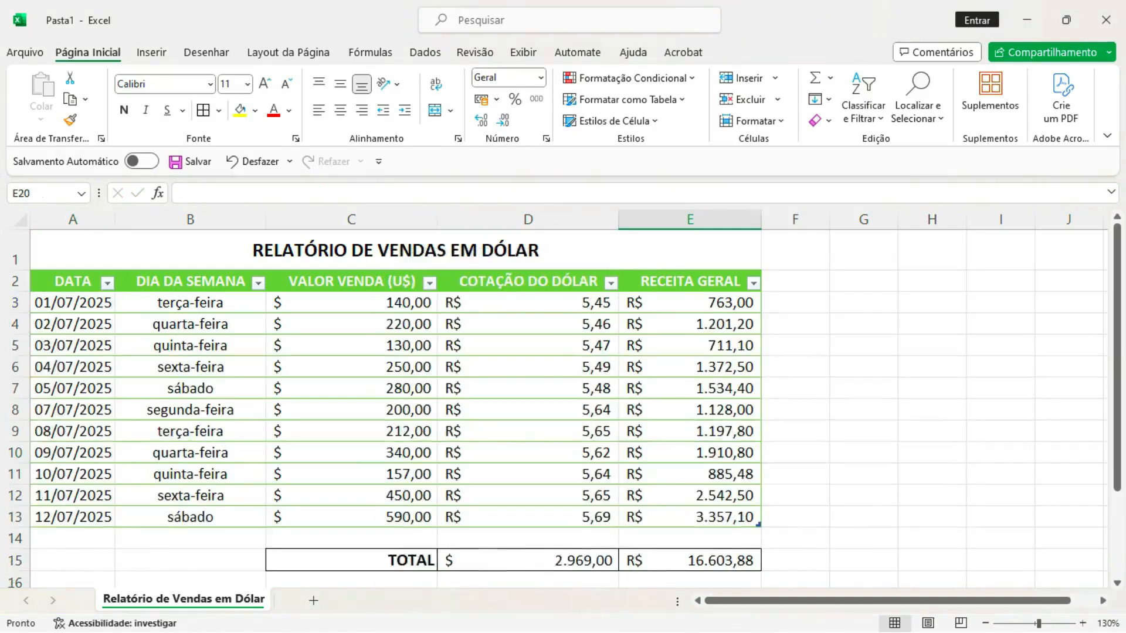
# Apply the $ Inglês (Estados Unidos) accounting format to the VALOR cells D18:D21.
pyautogui.scroll(-4, 553, 379)
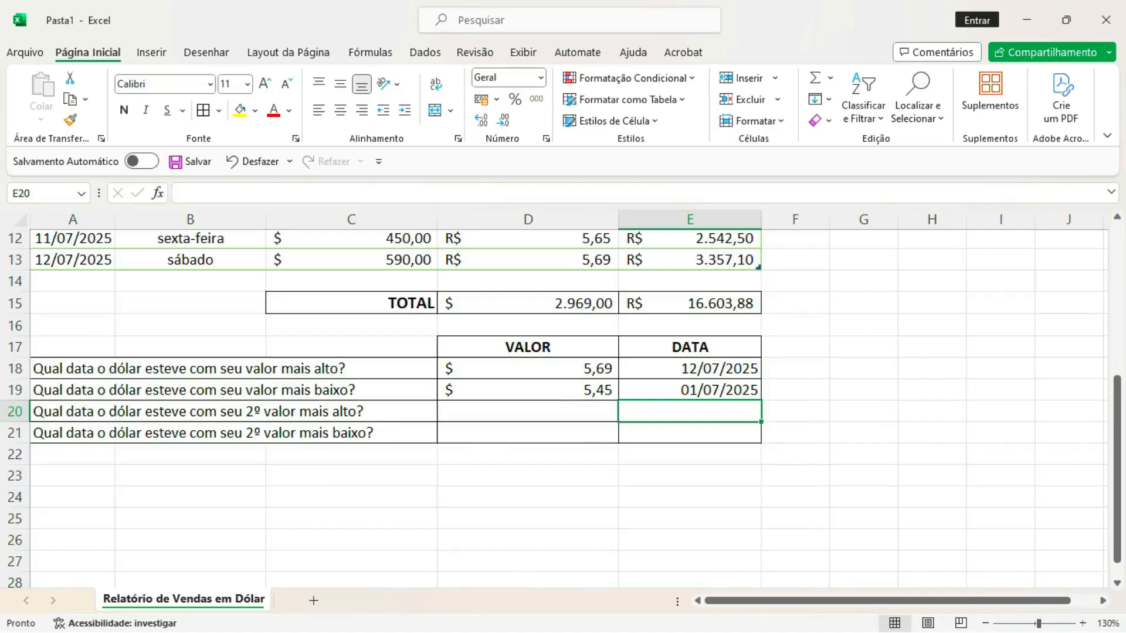
pyautogui.moveTo(528, 369); pyautogui.dragTo(528, 434)
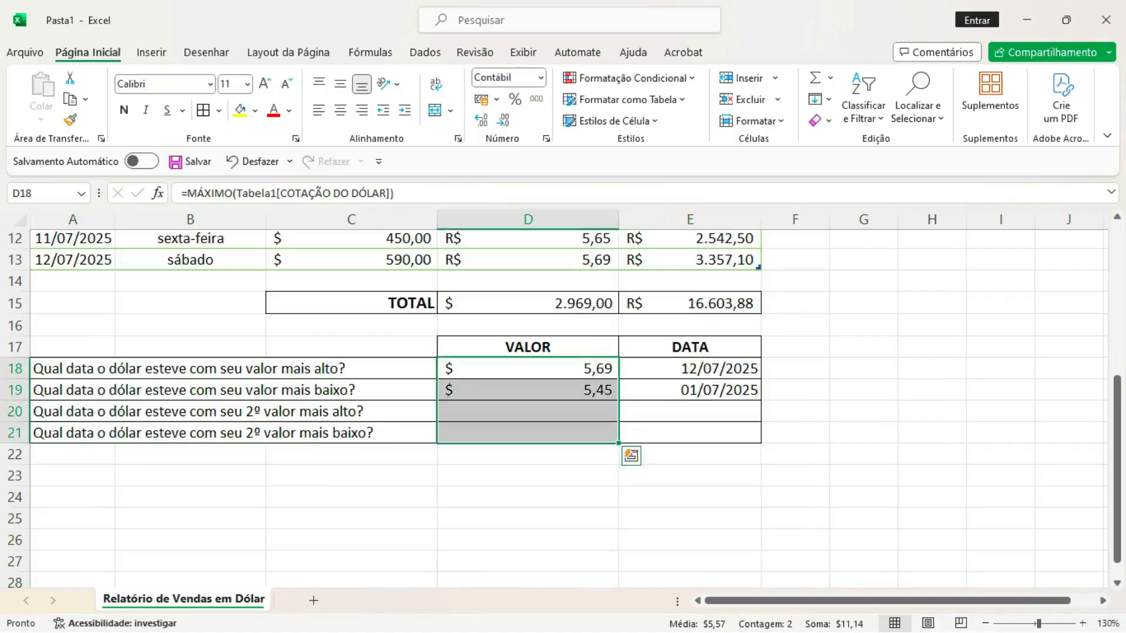
pyautogui.click(496, 99)
pyautogui.click(550, 143)
# Enter a MAIOR formula in D20 over the table's COTAÇÃO DO DÓLAR column with k set to 2.
pyautogui.click(528, 411)
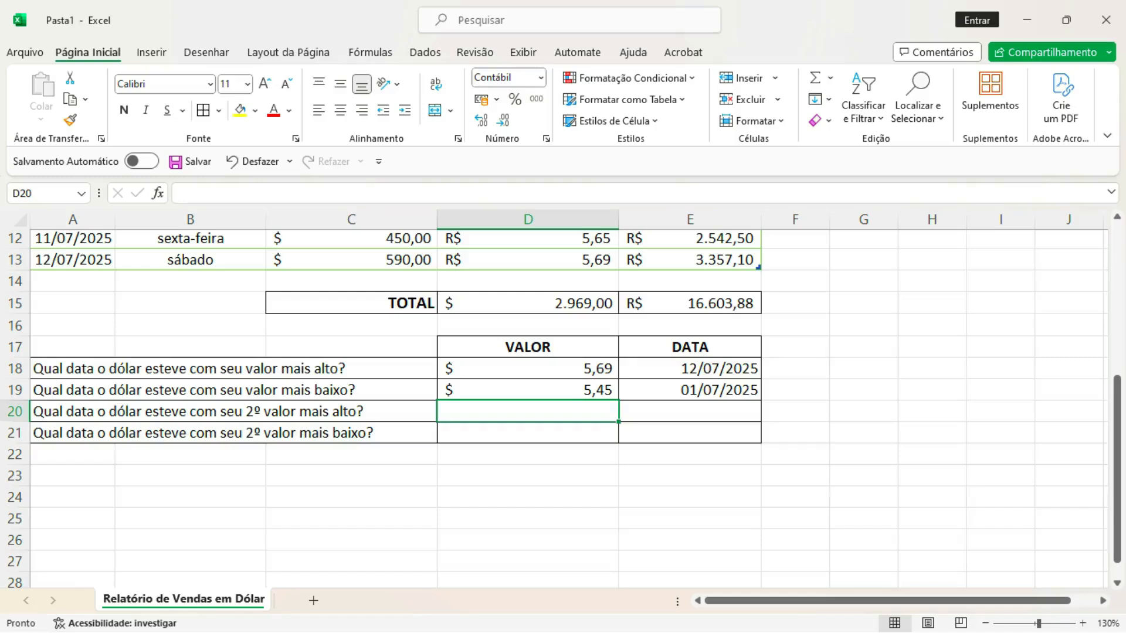
pyautogui.write('=maior')
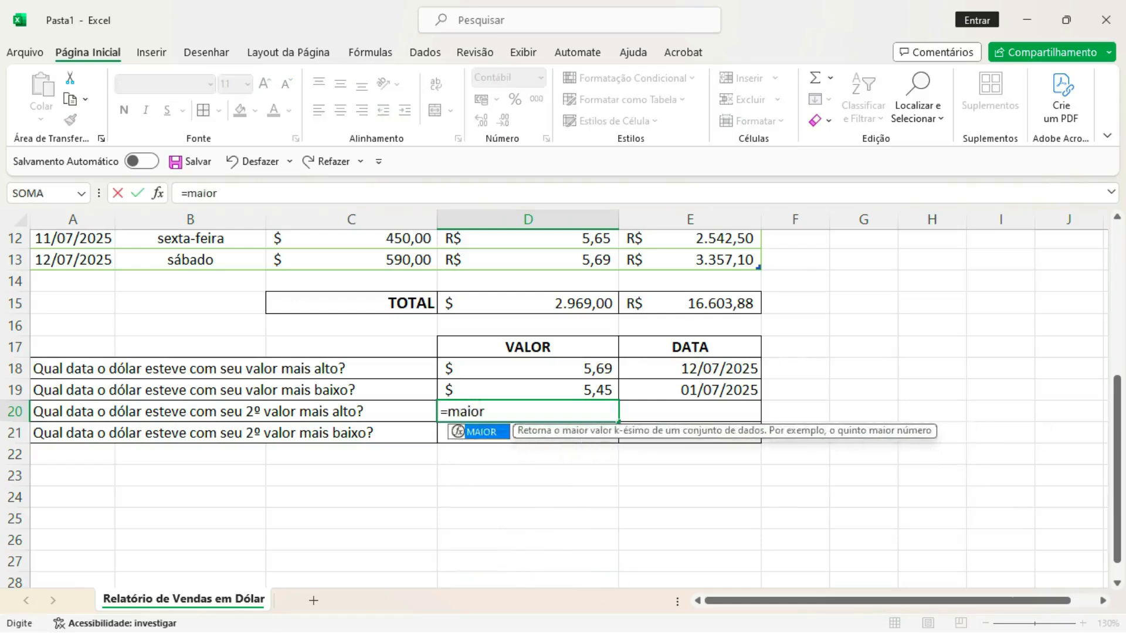
pyautogui.press('Tab')
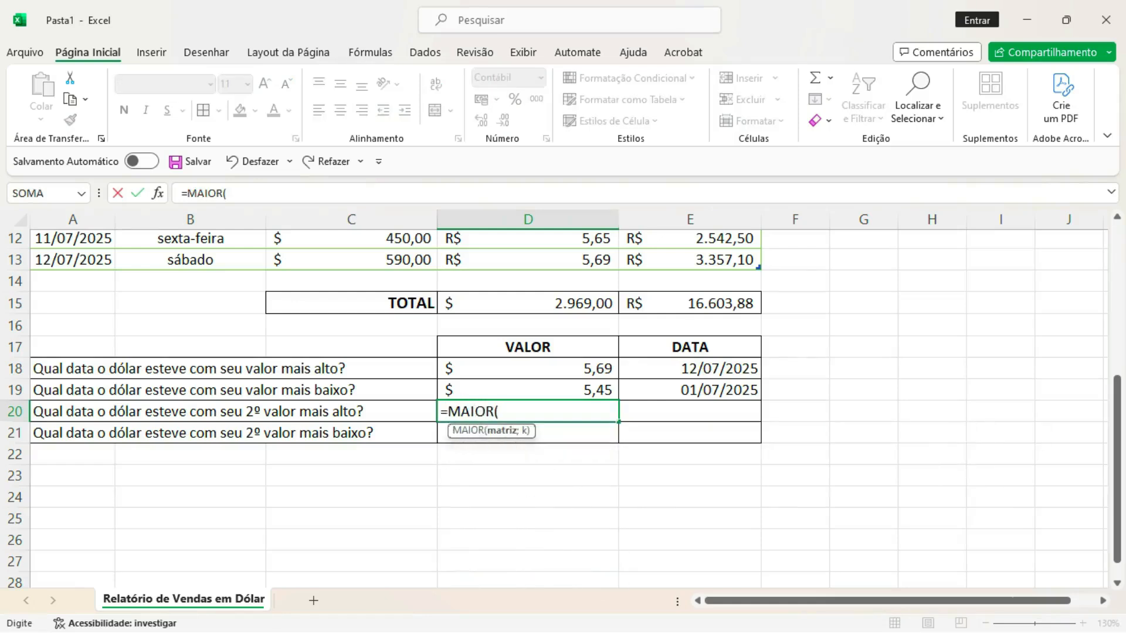
pyautogui.moveTo(1117, 482); pyautogui.dragTo(1116, 369)
pyautogui.moveTo(528, 287); pyautogui.dragTo(527, 501)
pyautogui.moveTo(1117, 369); pyautogui.dragTo(1117, 442)
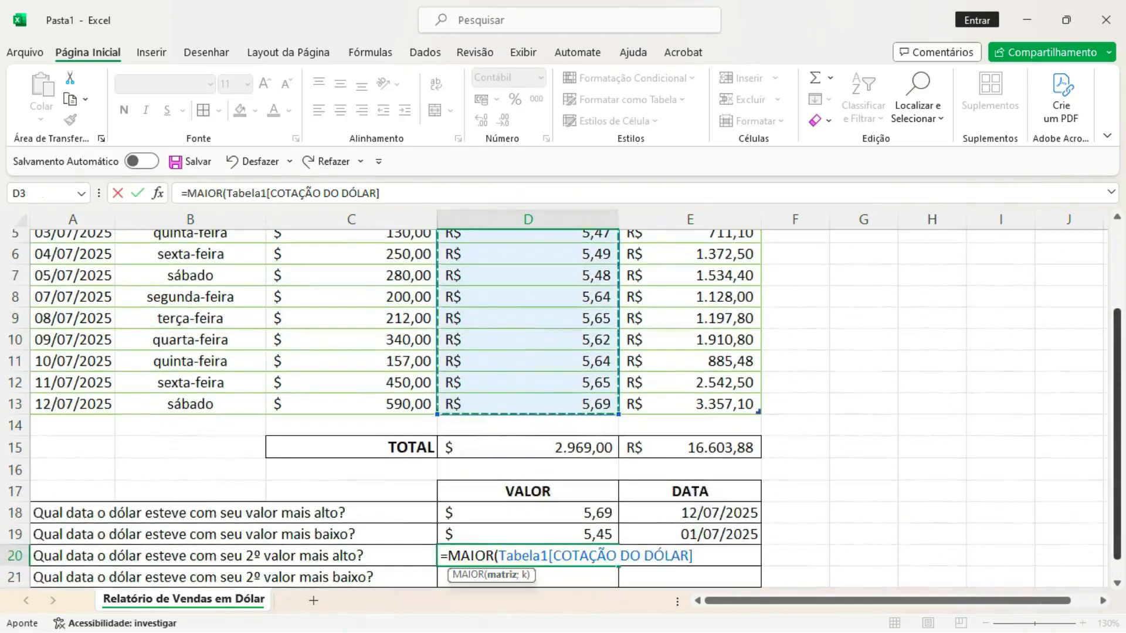
pyautogui.write(';')
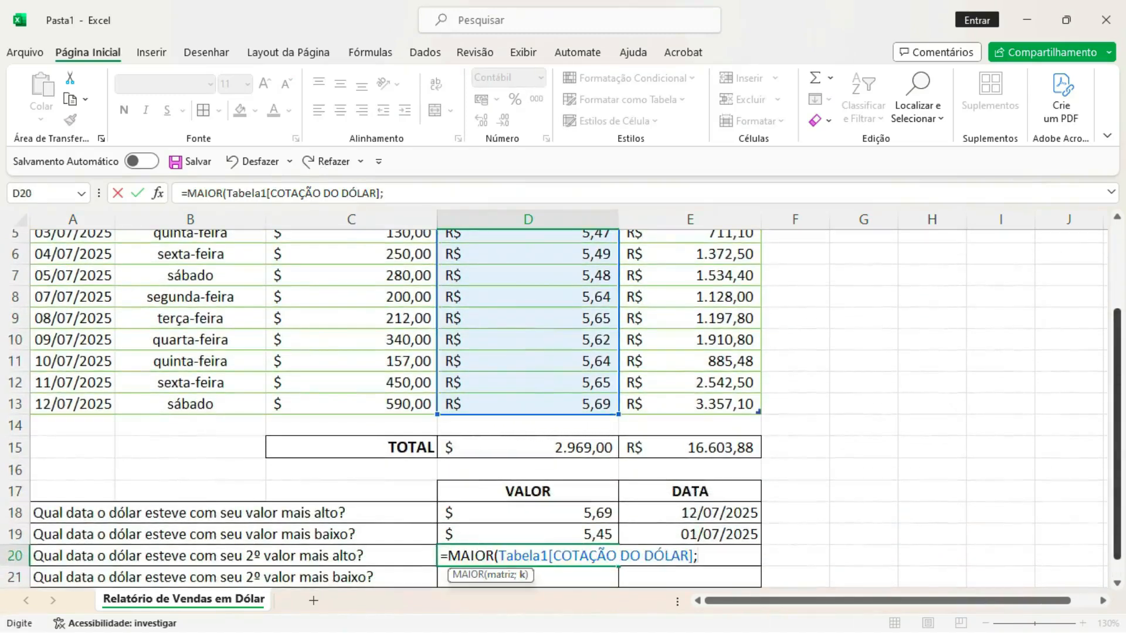
pyautogui.write('2)')
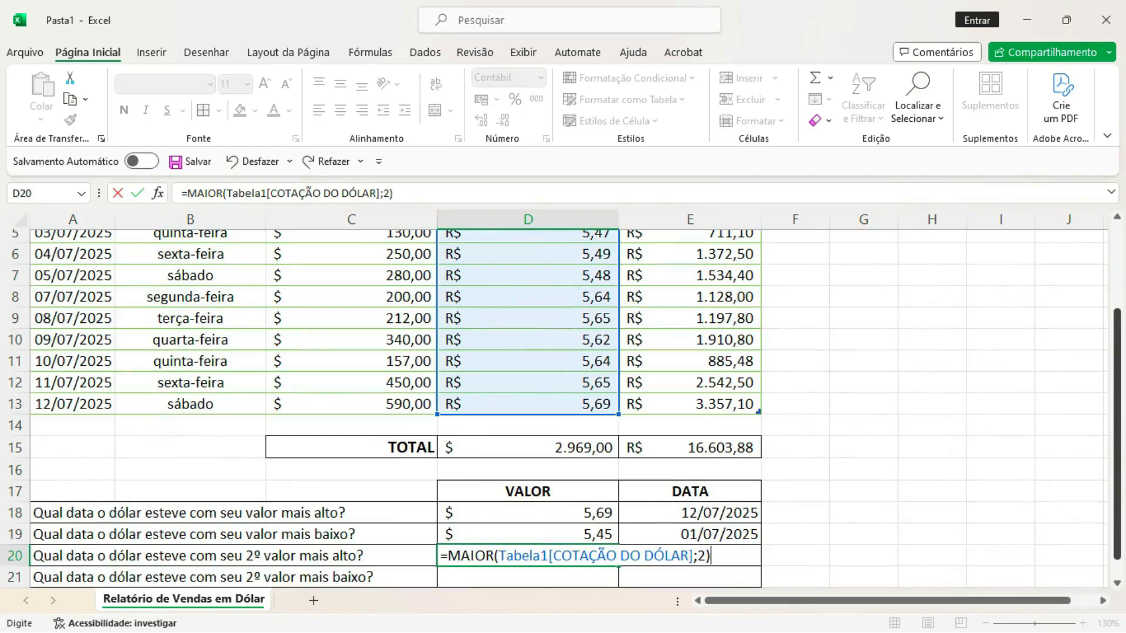
pyautogui.press('Return')
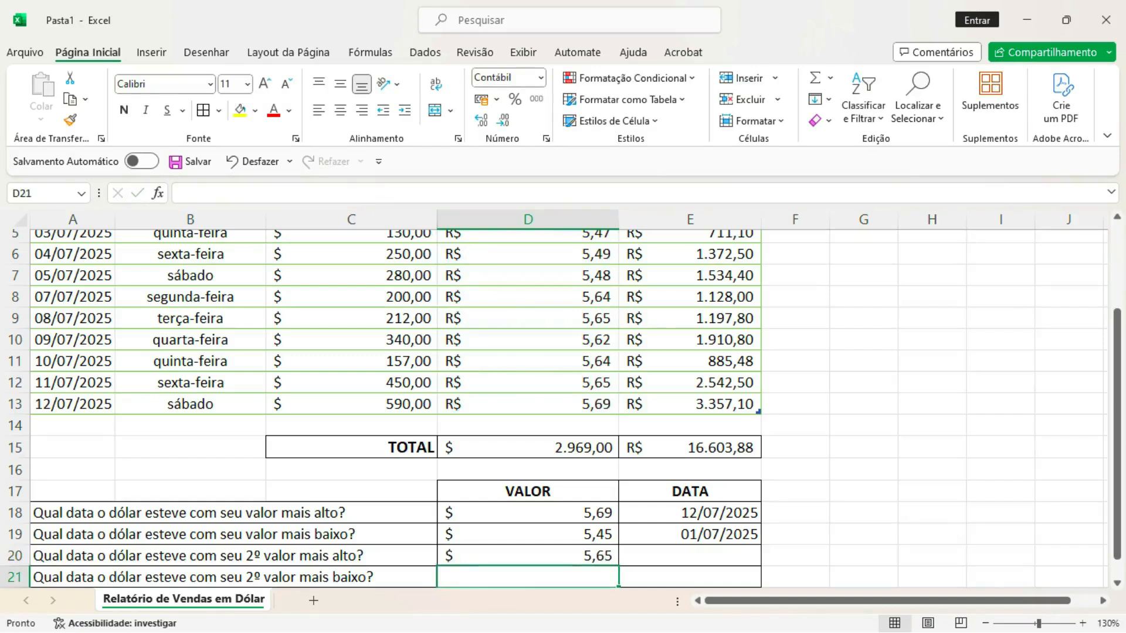
# Filter the COTAÇÃO DO DÓLAR column to display only the rows with a rate of R$ 5,65.
pyautogui.click(690, 556)
pyautogui.click(1117, 584)
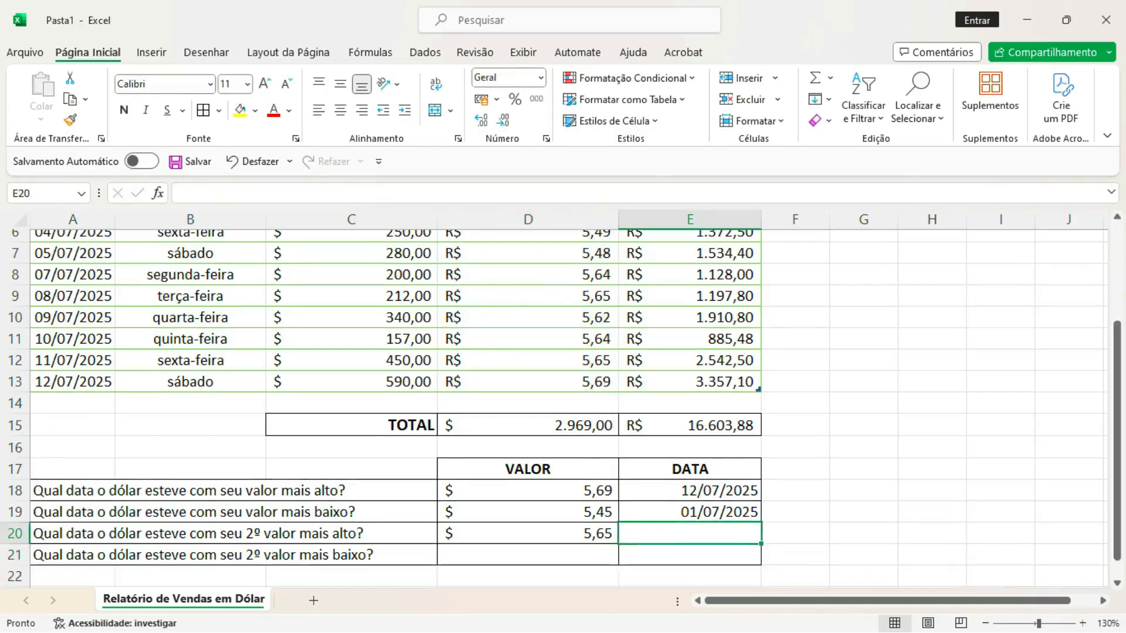
pyautogui.moveTo(1117, 447); pyautogui.dragTo(1116, 362)
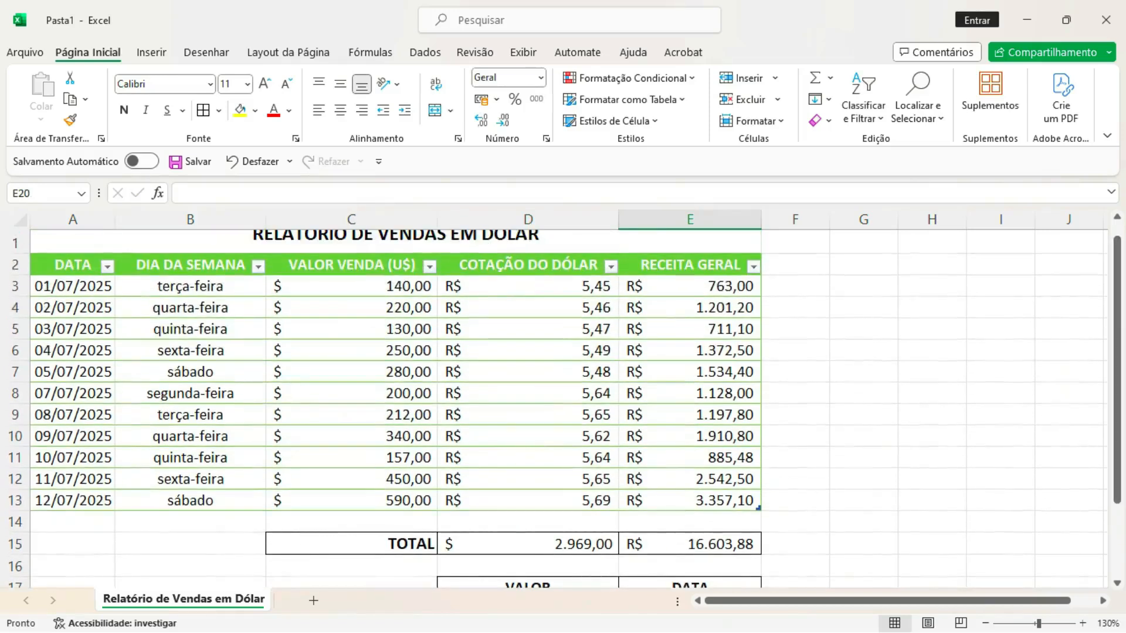
pyautogui.click(610, 266)
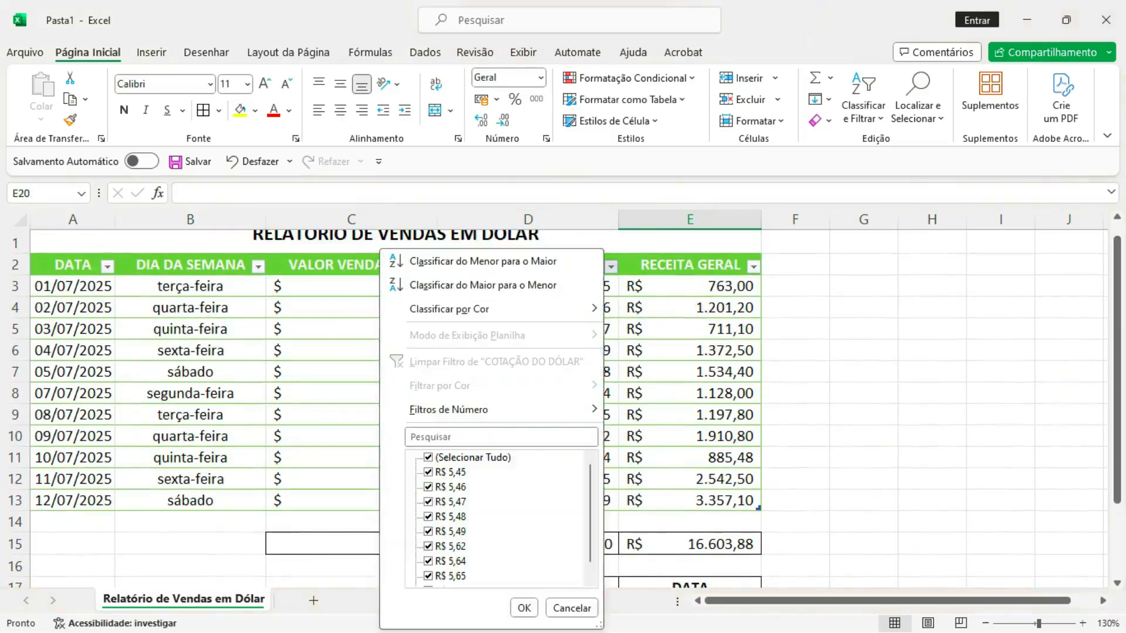
pyautogui.click(428, 458)
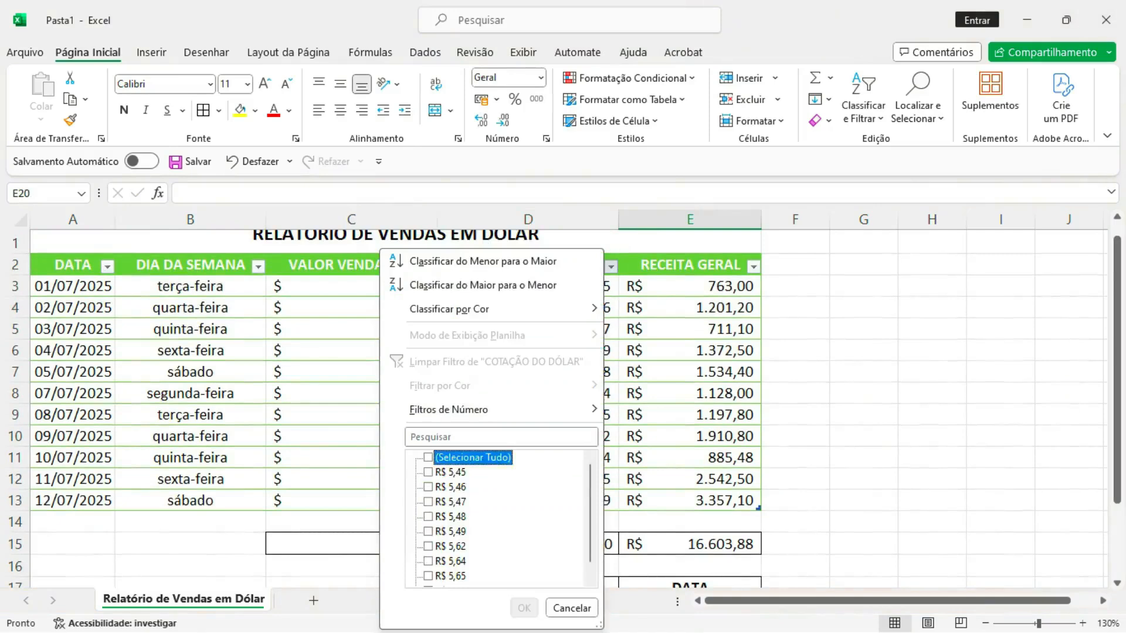
pyautogui.scroll(-1, 498, 516)
pyautogui.click(449, 561)
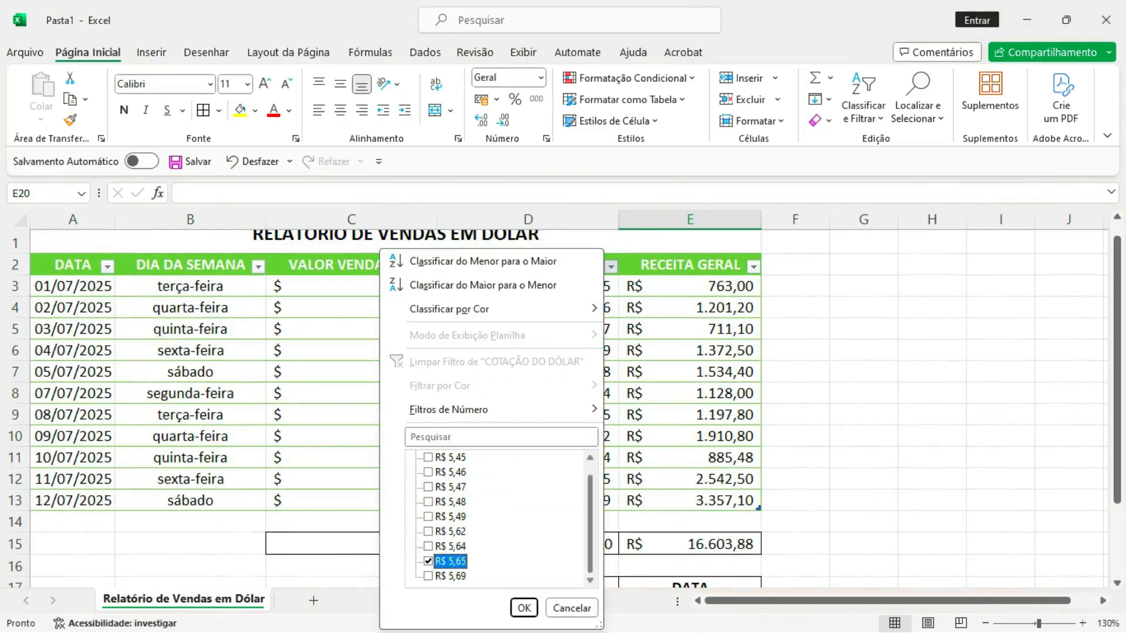
pyautogui.click(524, 608)
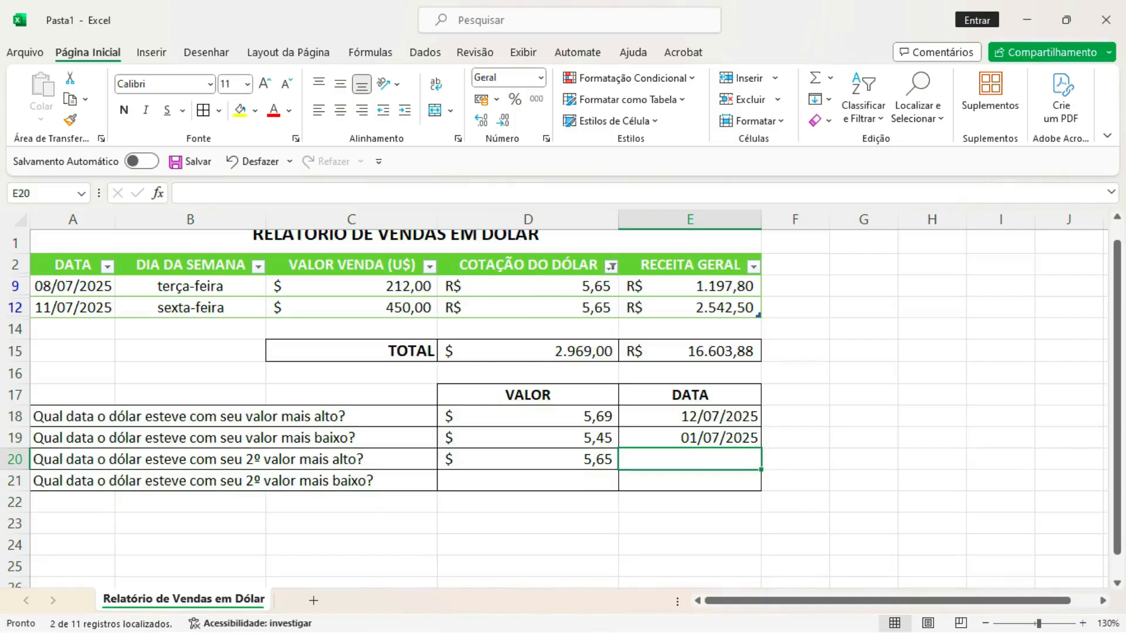
pyautogui.click(72, 286)
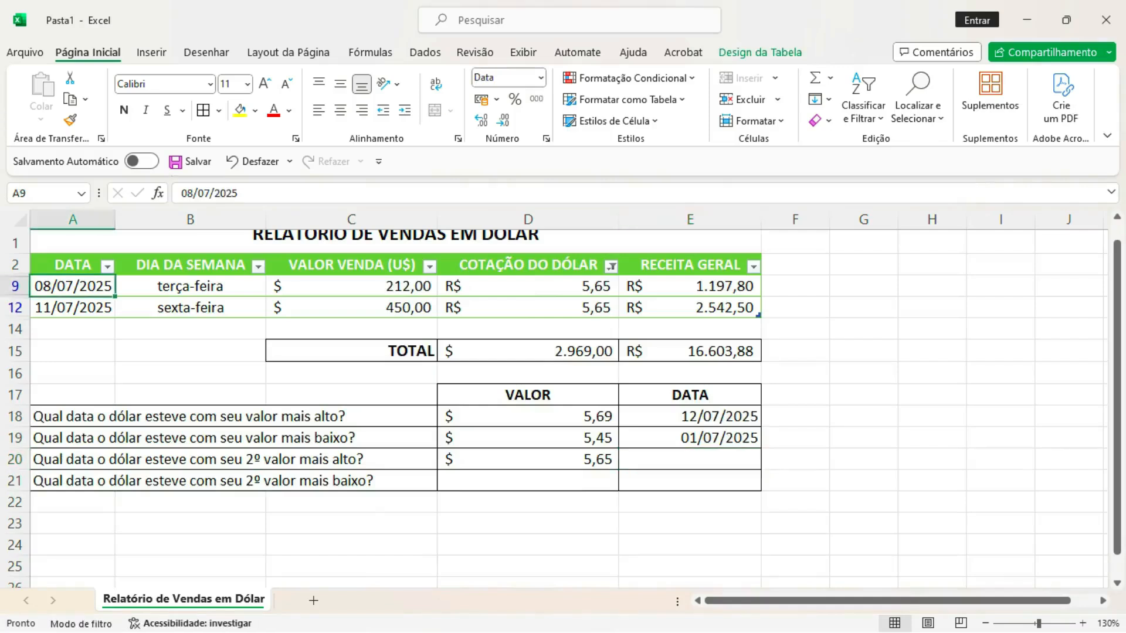
pyautogui.hotkey('shift', 'Right')
pyautogui.hotkey('shift', 'Right')
pyautogui.hotkey('shift', 'Right')
pyautogui.hotkey('shift', 'Right')
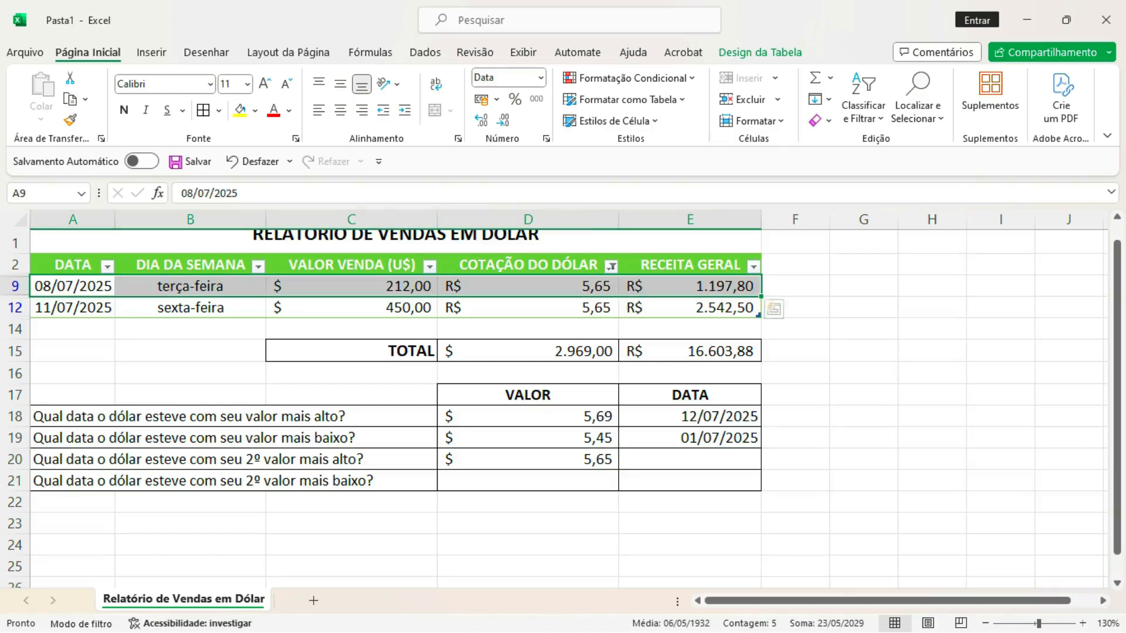
# Fill E20 with a reference to the date in A12 and select all values again in the COTAÇÃO DO DÓLAR filter.
pyautogui.click(689, 459)
pyautogui.write('=')
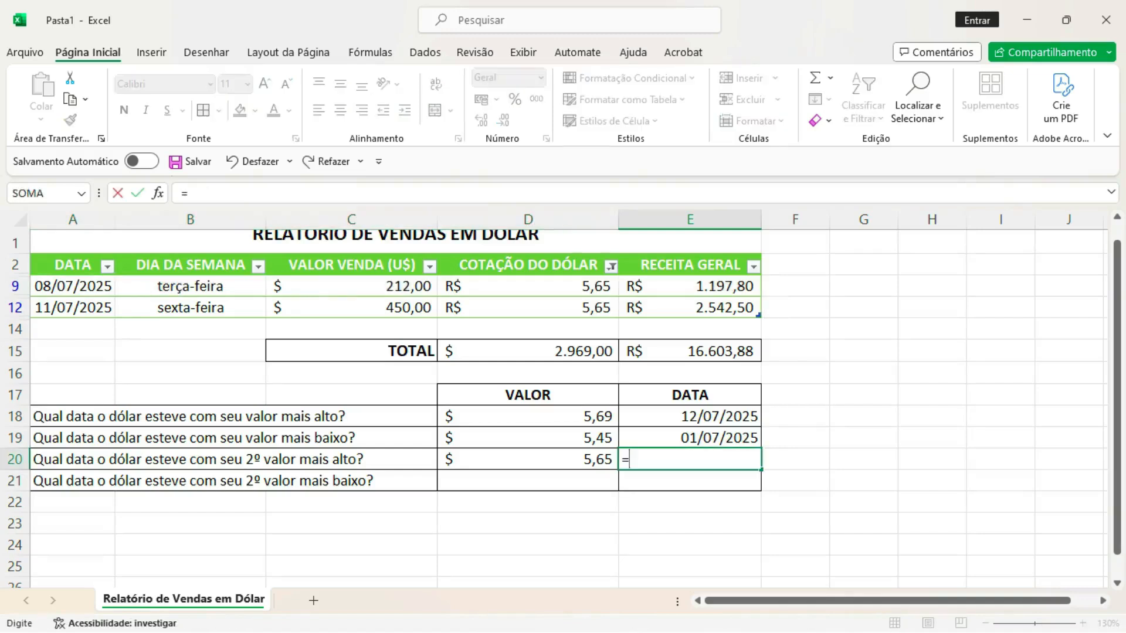
pyautogui.click(72, 307)
pyautogui.press('Return')
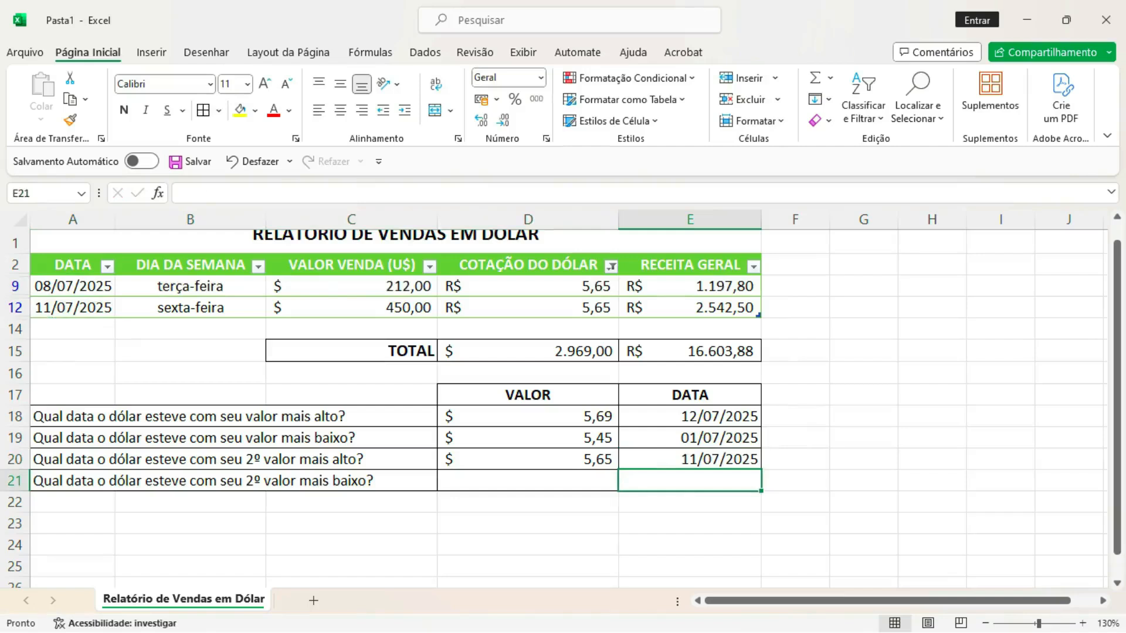
pyautogui.click(610, 266)
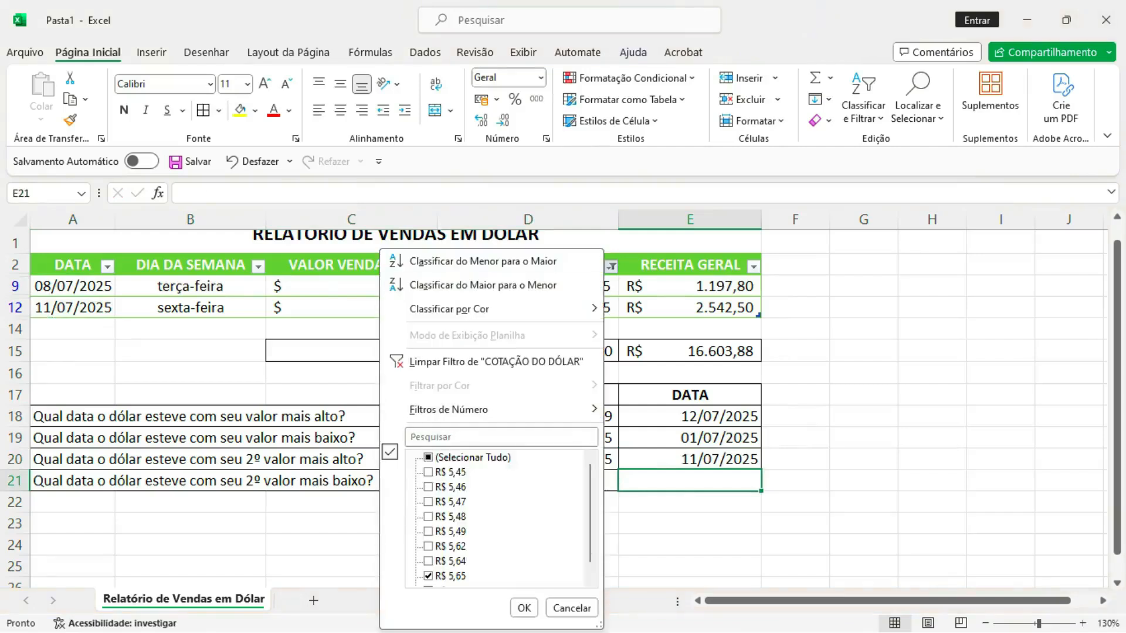
pyautogui.click(524, 608)
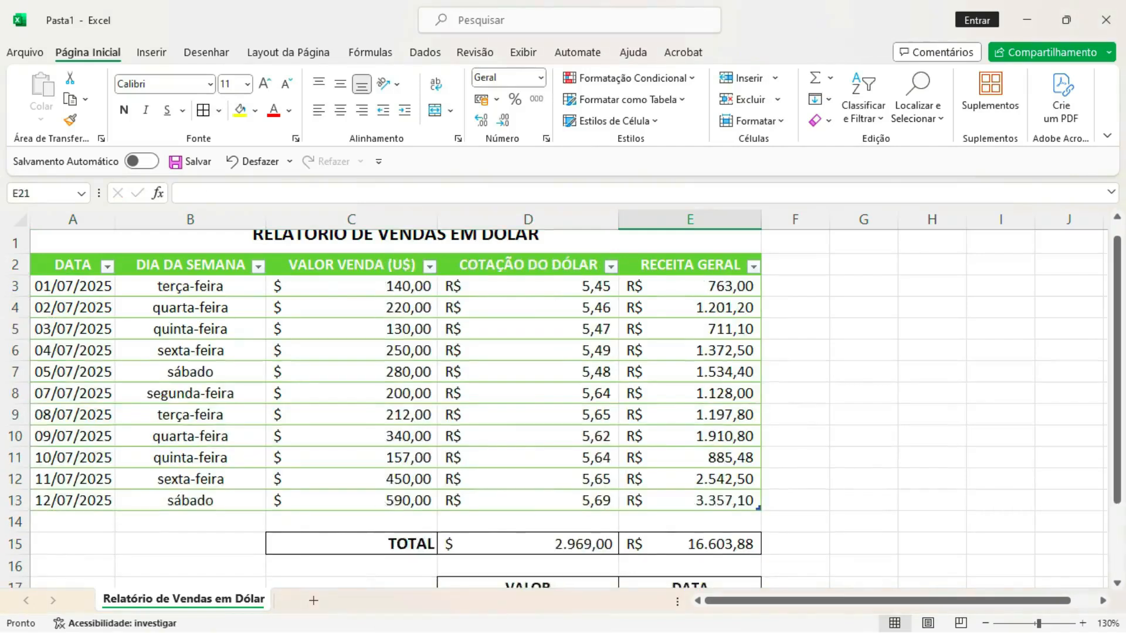
# Enter a MENOR formula in D21 over the table's COTAÇÃO DO DÓLAR column with k set to 2.
pyautogui.scroll(-2, 562, 398)
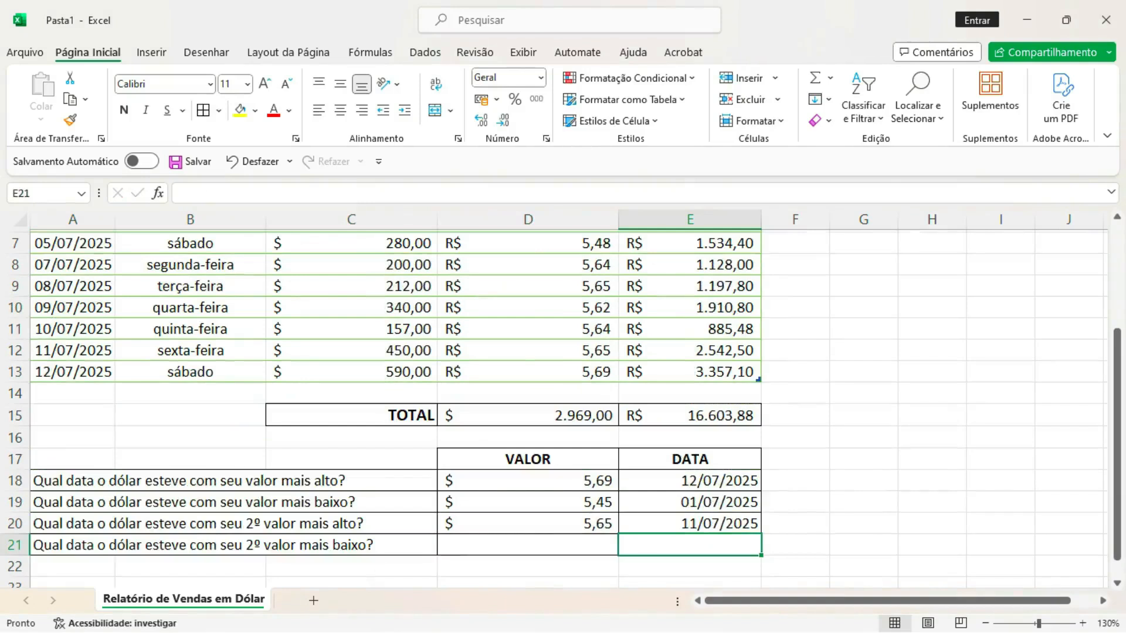
pyautogui.click(528, 545)
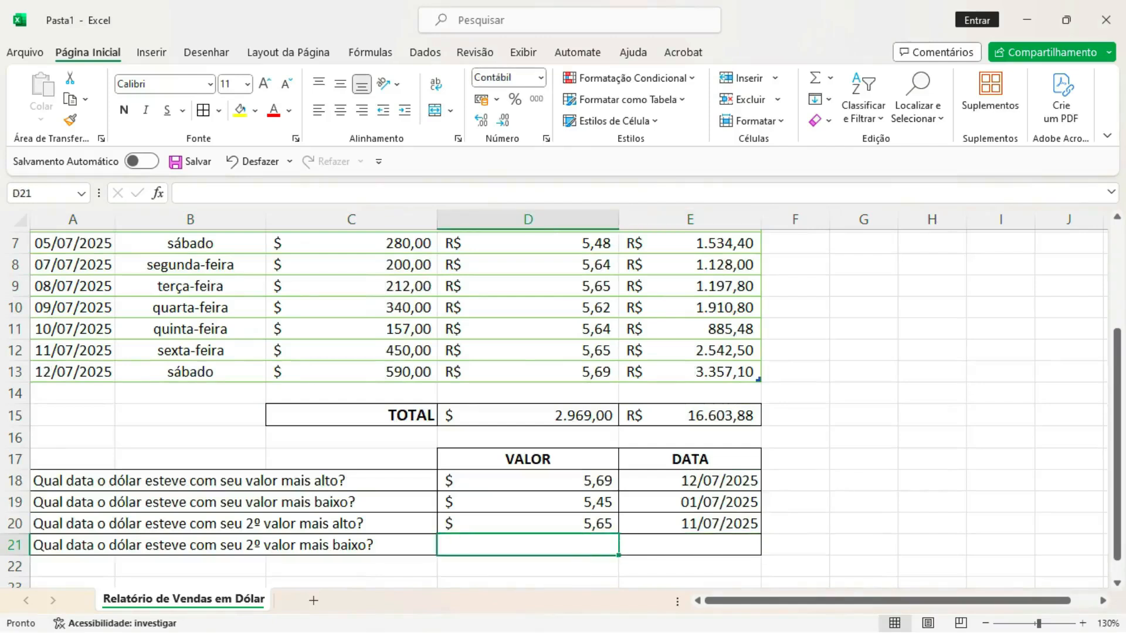
pyautogui.write('=men')
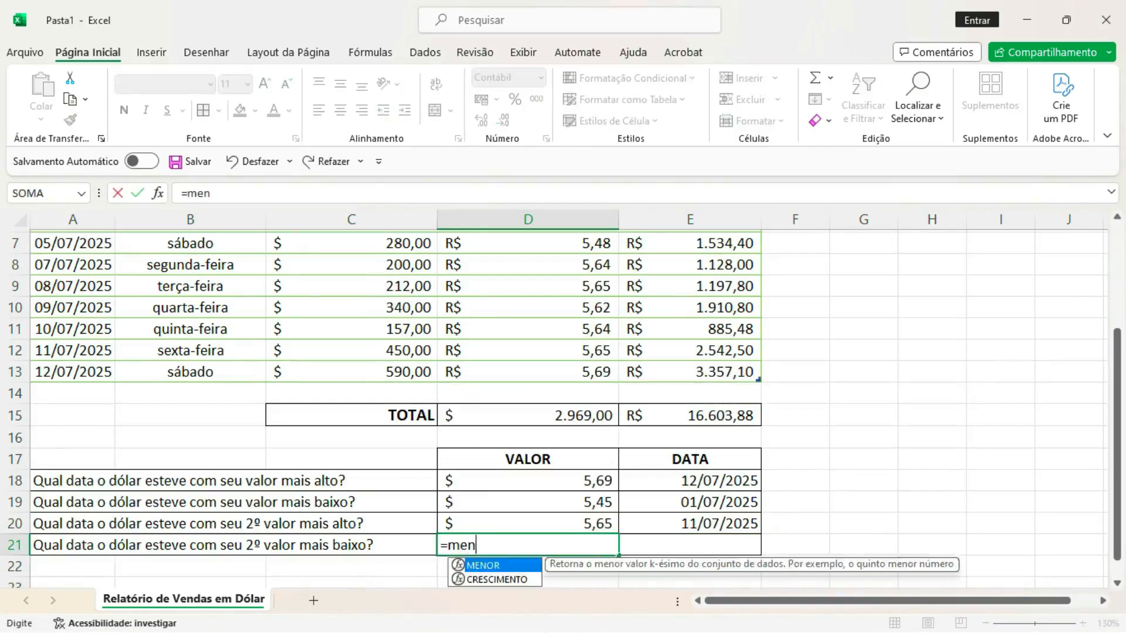
pyautogui.press('Tab')
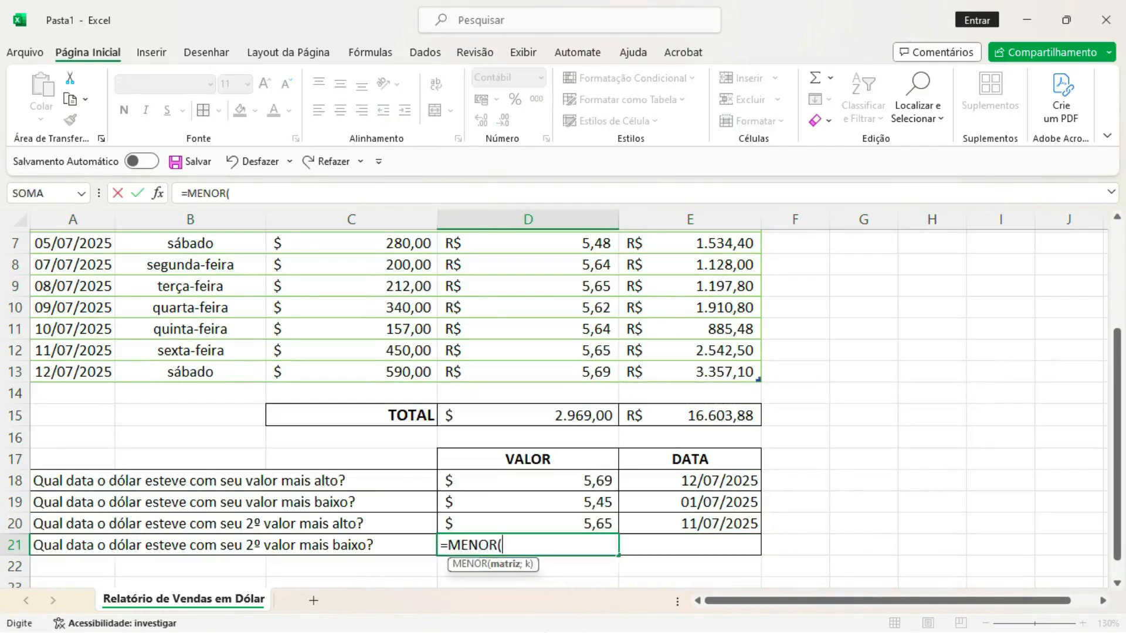
pyautogui.scroll(2, 562, 411)
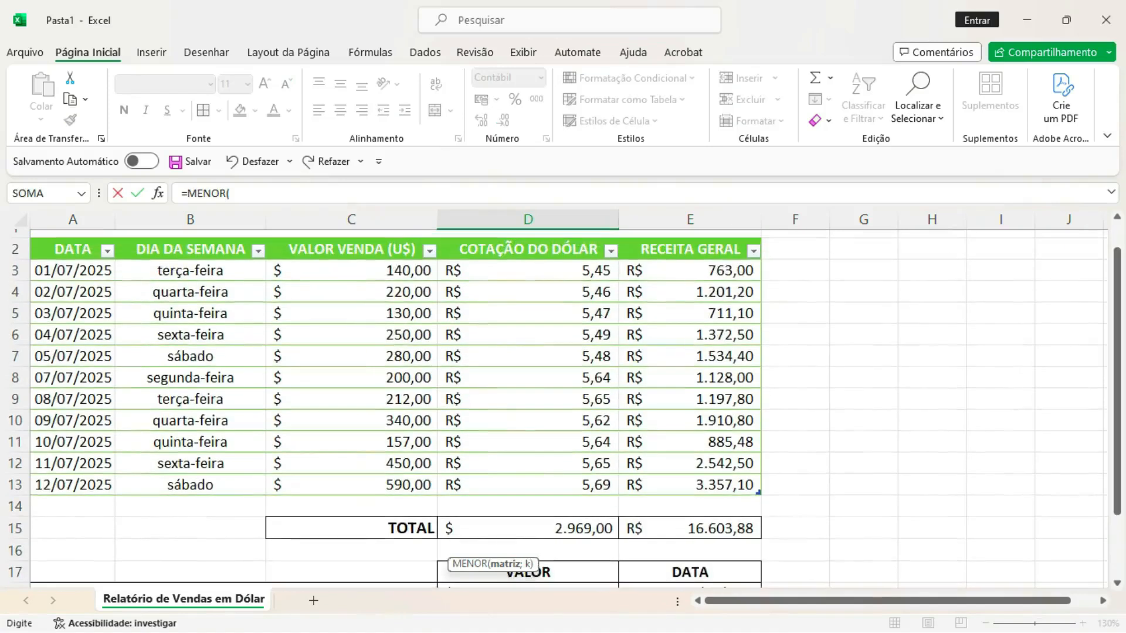
pyautogui.moveTo(586, 271); pyautogui.dragTo(587, 484)
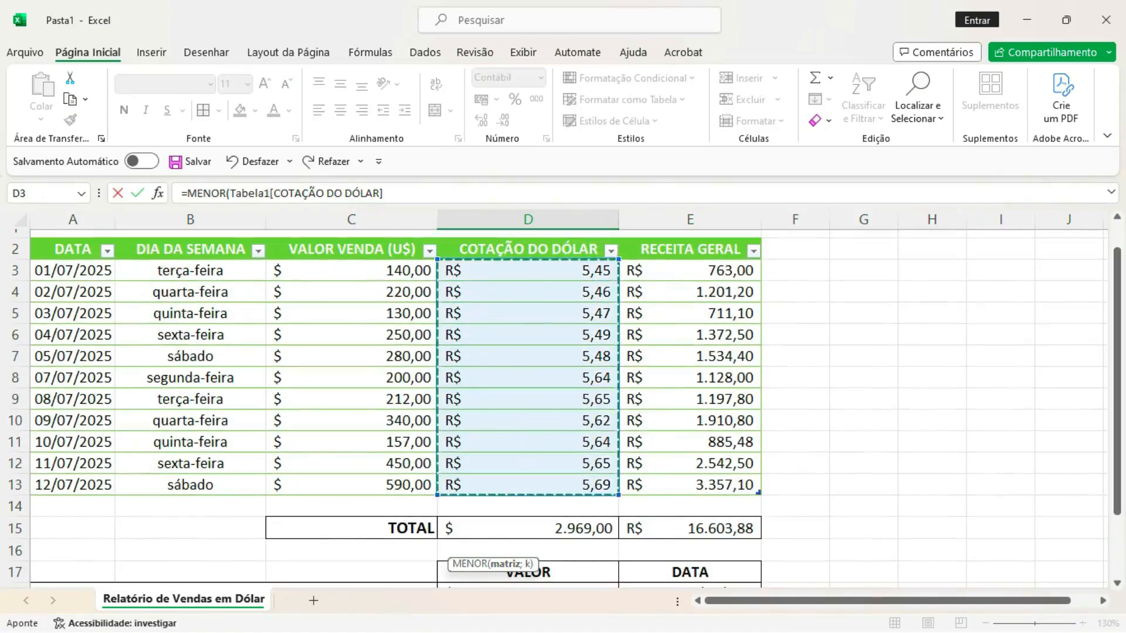
pyautogui.write(';2)')
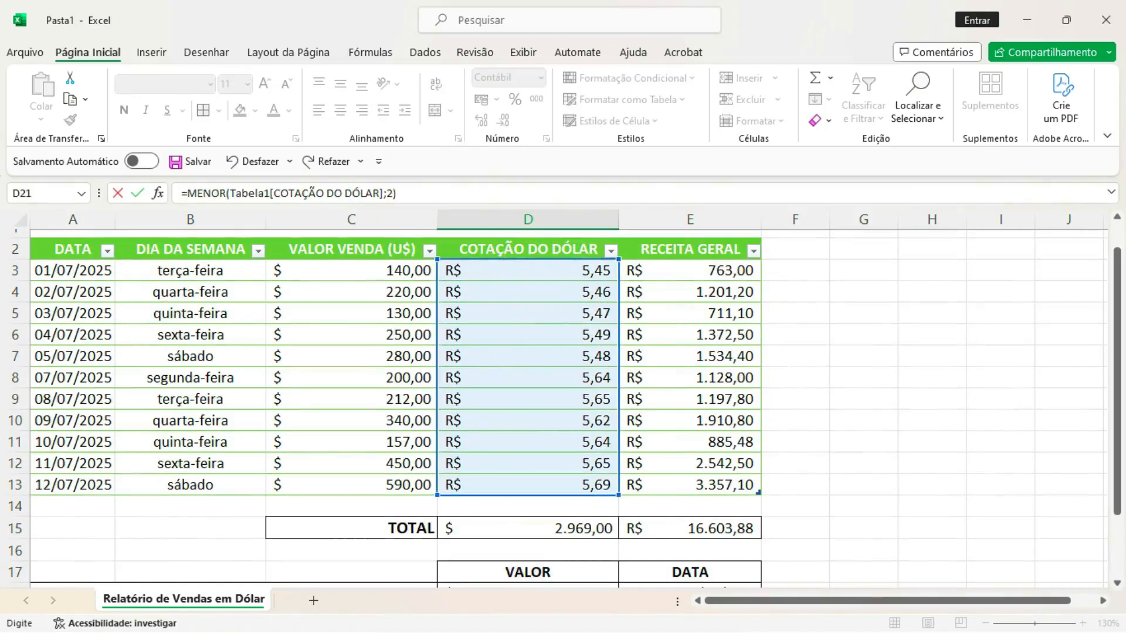
pyautogui.press('Return')
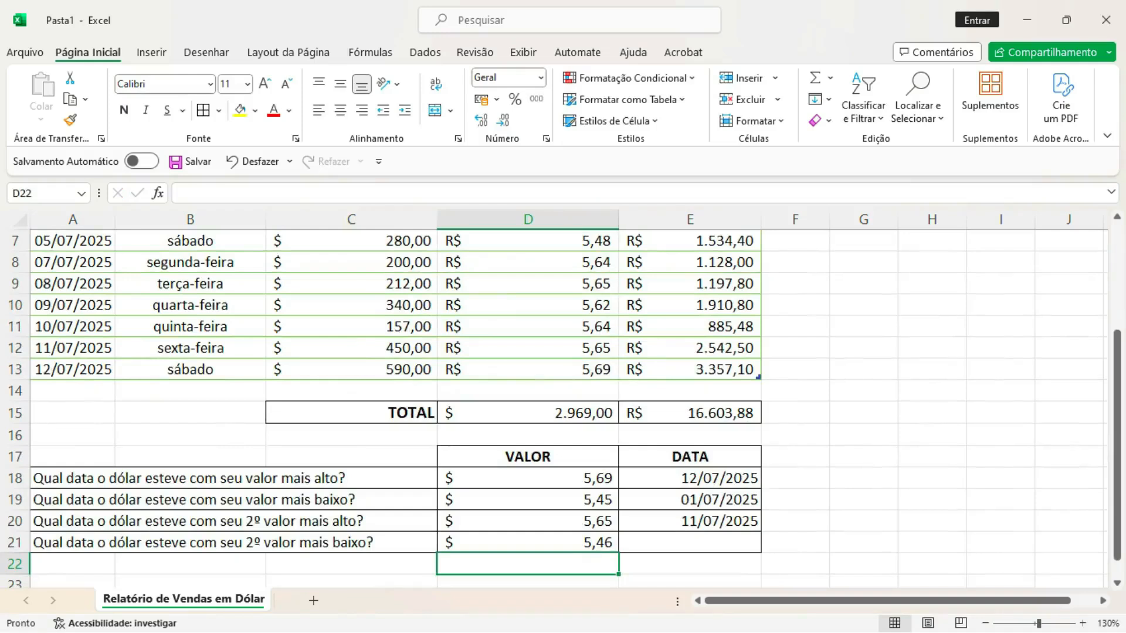
# Filter the COTAÇÃO DO DÓLAR column to display only the rows with a rate of R$ 5,46.
pyautogui.click(690, 542)
pyautogui.moveTo(1116, 446); pyautogui.dragTo(1116, 376)
pyautogui.click(611, 260)
pyautogui.click(428, 457)
pyautogui.click(428, 486)
pyautogui.click(523, 608)
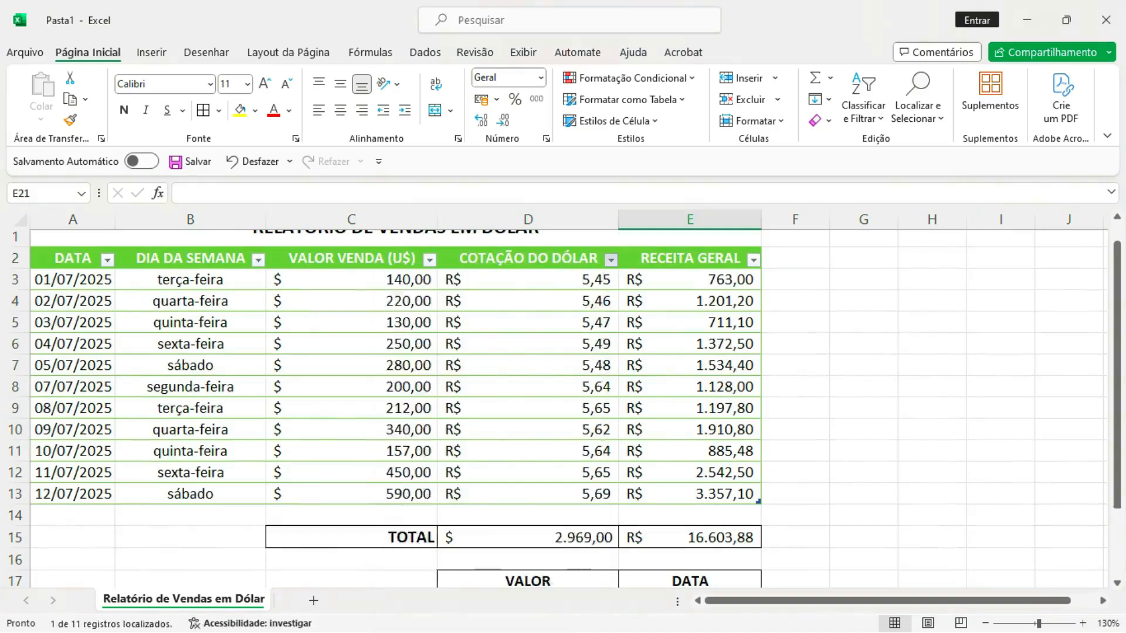
# Fill E21 with a reference to the date in A4.
pyautogui.click(73, 280)
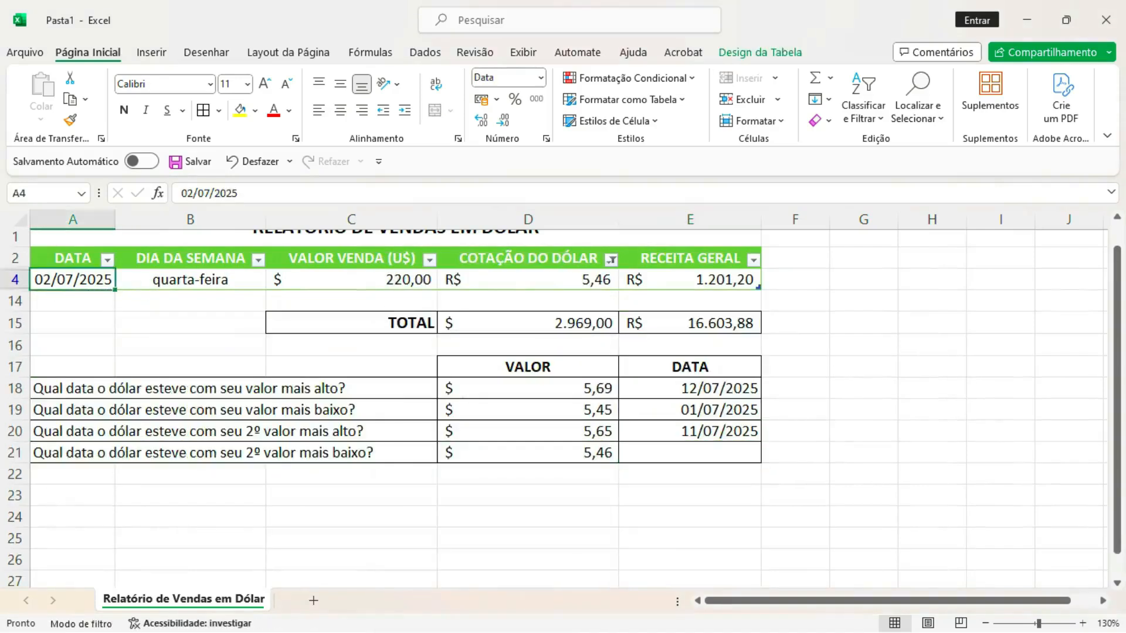
pyautogui.click(690, 452)
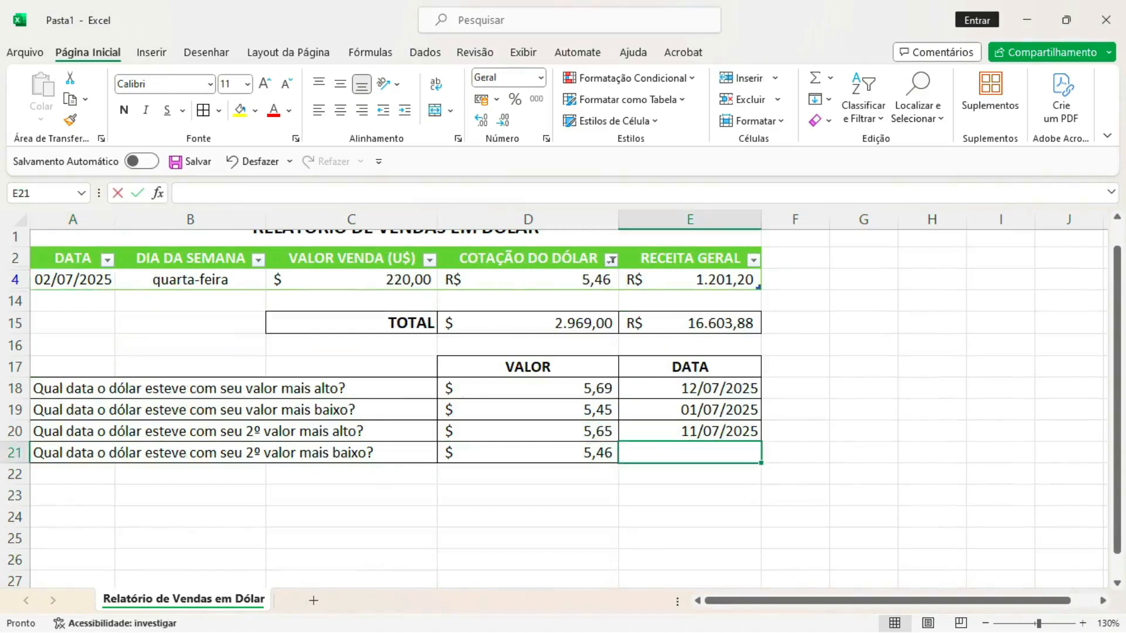
pyautogui.write('=')
pyautogui.click(72, 280)
pyautogui.press('Return')
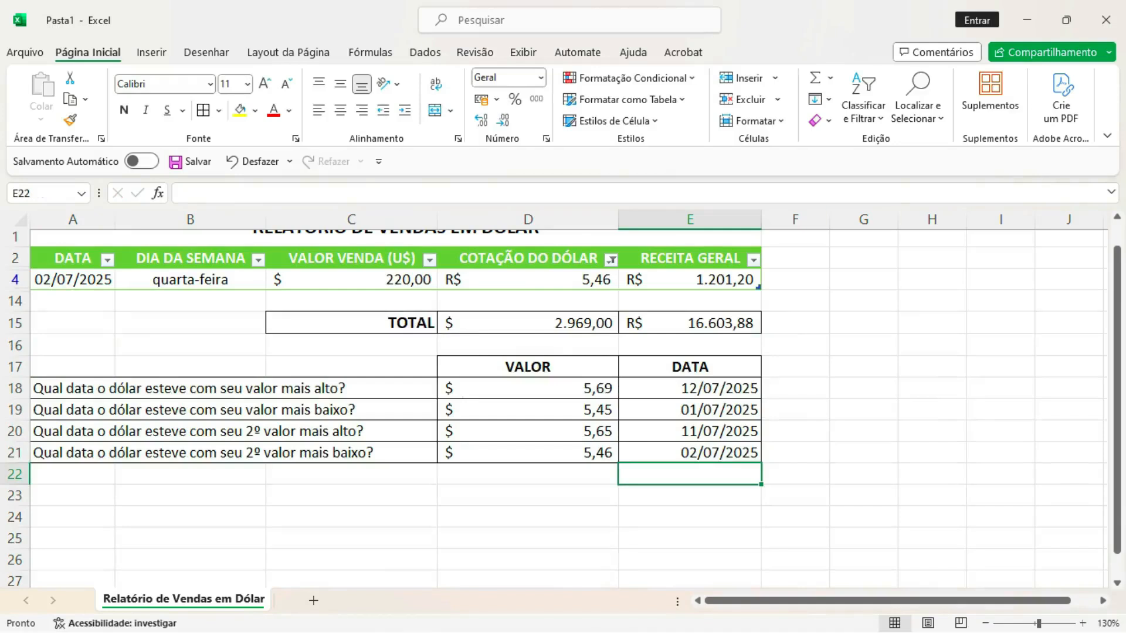
# Select all values again in the COTAÇÃO DO DÓLAR filter to restore every table row.
pyautogui.scroll(1, 561, 407)
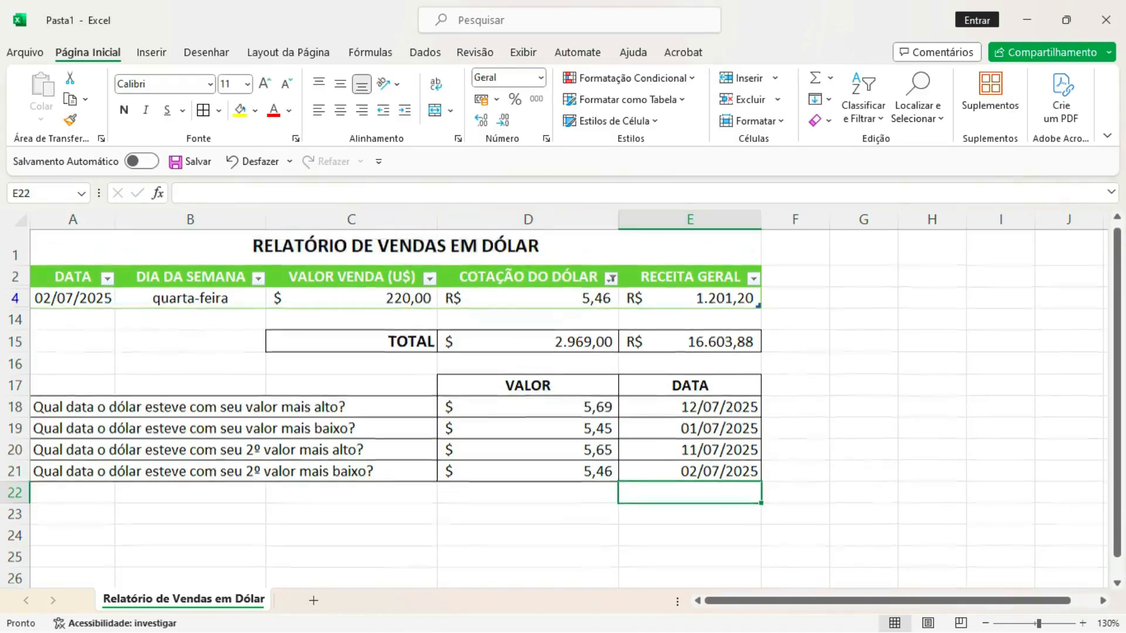
pyautogui.scroll(-3, 561, 407)
pyautogui.scroll(3, 561, 407)
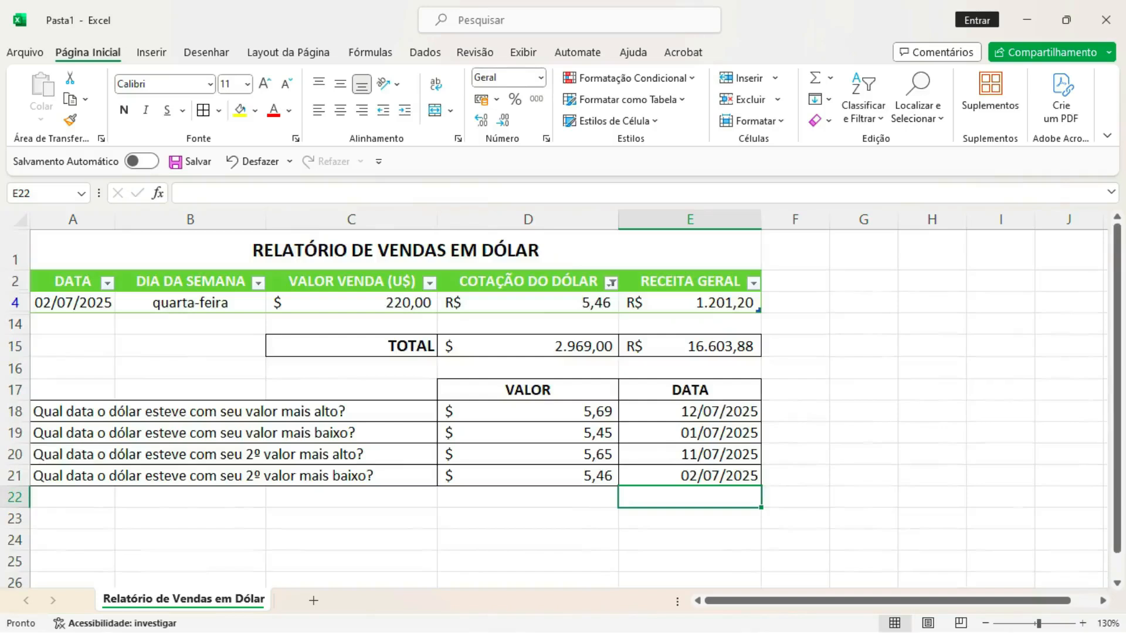
pyautogui.click(611, 283)
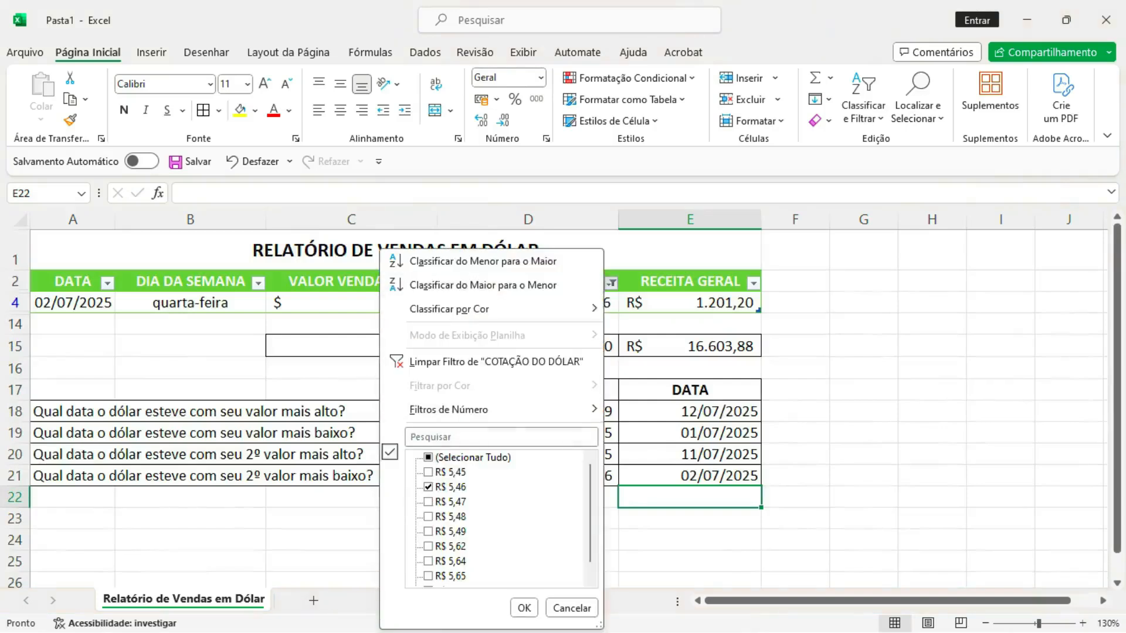
pyautogui.click(428, 457)
pyautogui.click(524, 608)
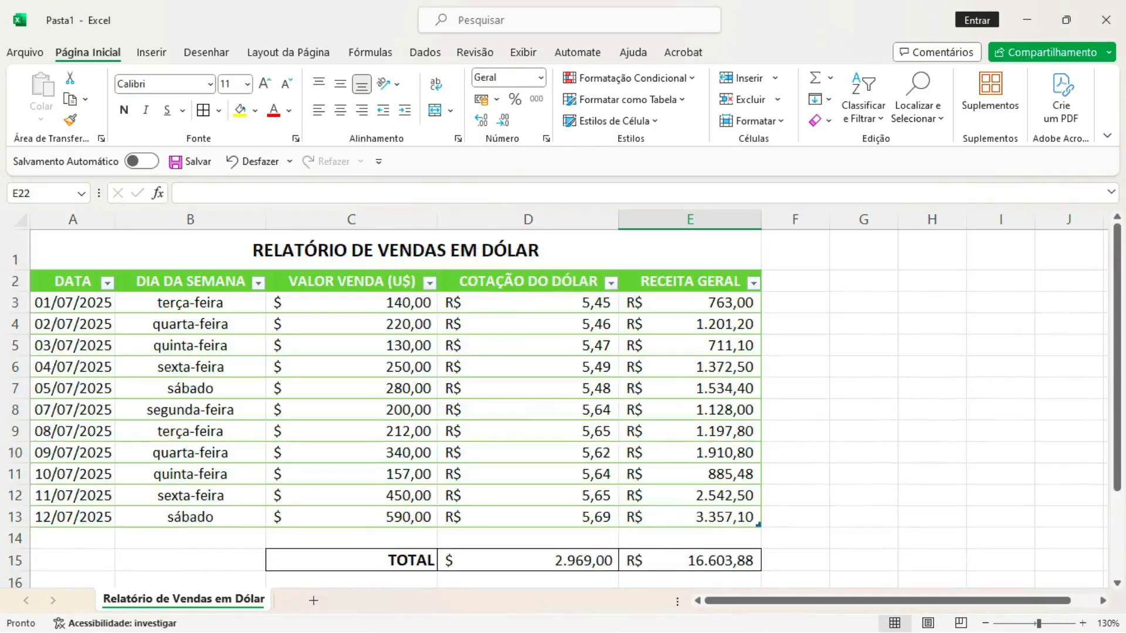
# Insert the recommended Linha chart from the dates in A3:A13 and the dollar rates in D3:D13.
pyautogui.moveTo(1117, 293)
pyautogui.mouseDown()
pyautogui.moveTo(1117, 377)
pyautogui.moveTo(1117, 292)
pyautogui.mouseUp()
pyautogui.moveTo(72, 302); pyautogui.dragTo(73, 517)
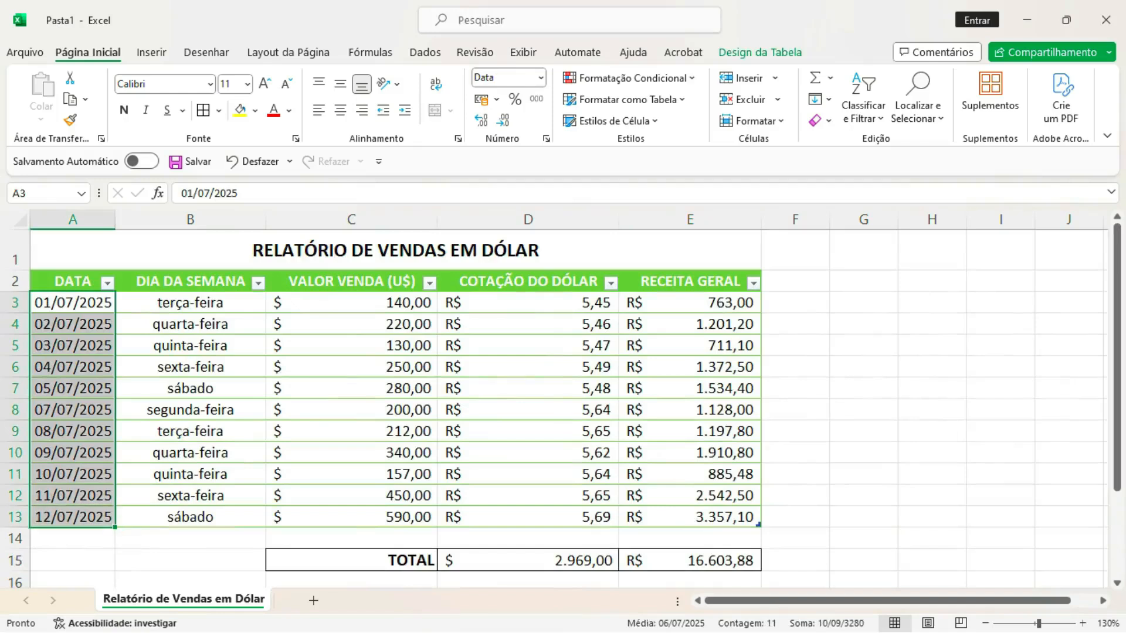
pyautogui.keyDown('ctrl'); pyautogui.moveTo(528, 302); pyautogui.dragTo(527, 517); pyautogui.keyUp('ctrl')
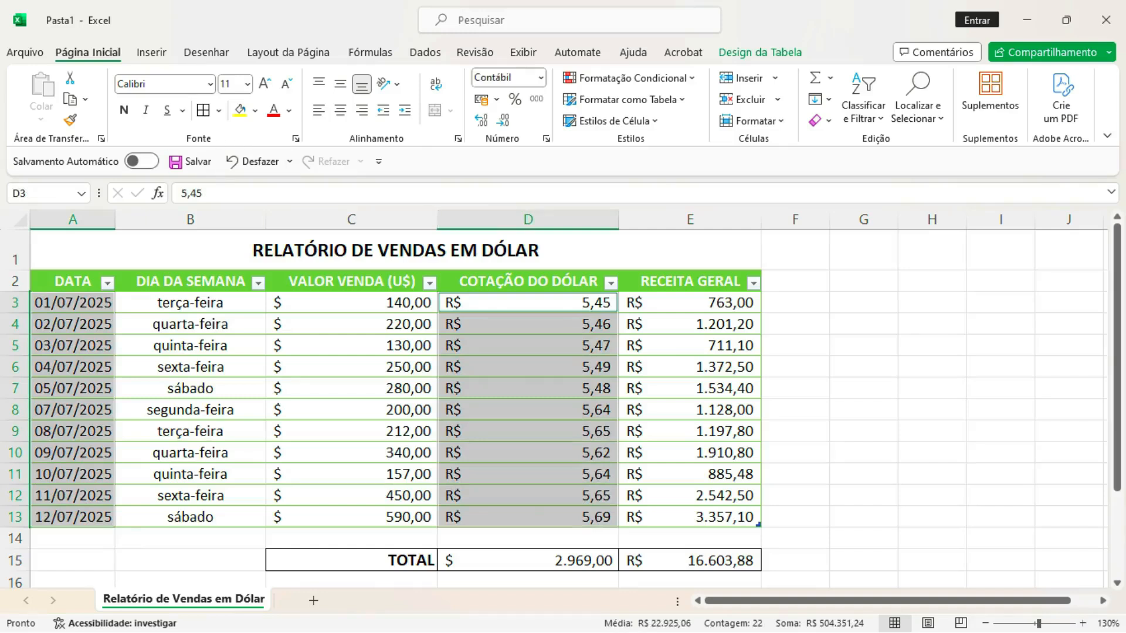
pyautogui.click(151, 52)
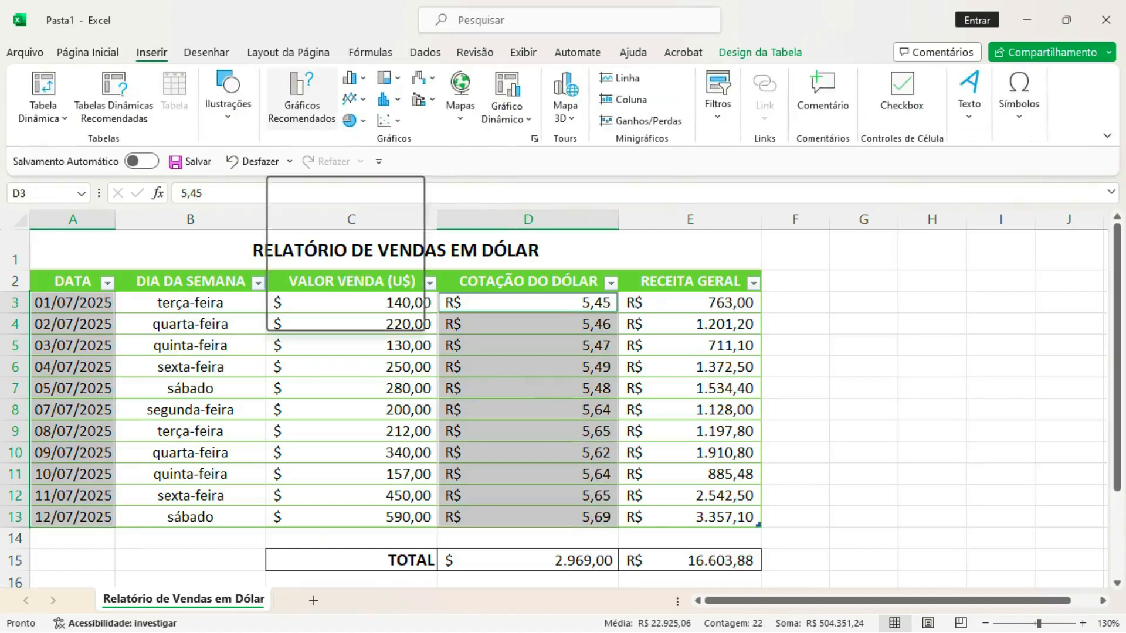
pyautogui.click(301, 97)
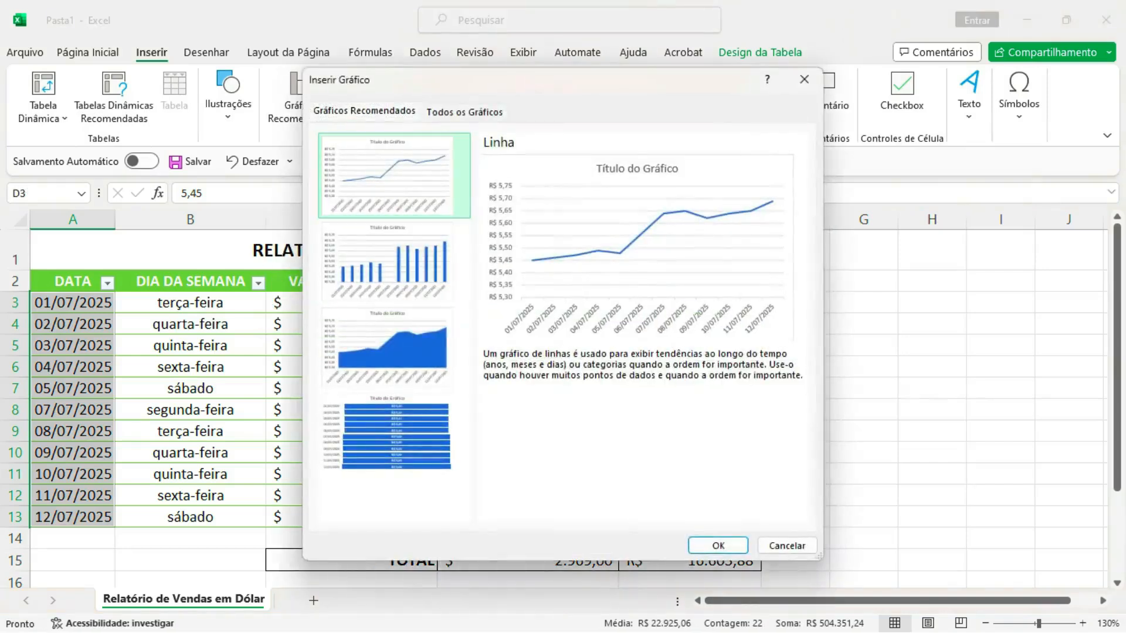
pyautogui.click(717, 545)
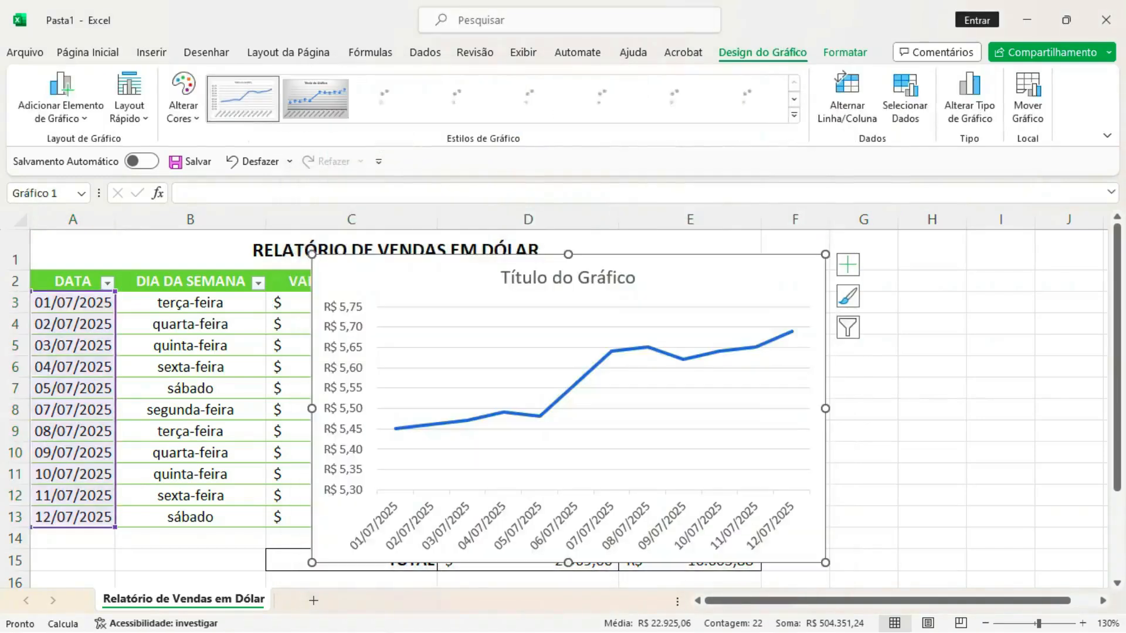
# Place the line chart directly below the question block and widen it to span columns A to E.
pyautogui.moveTo(1117, 264); pyautogui.dragTo(1117, 347)
pyautogui.moveTo(812, 427); pyautogui.dragTo(586, 546)
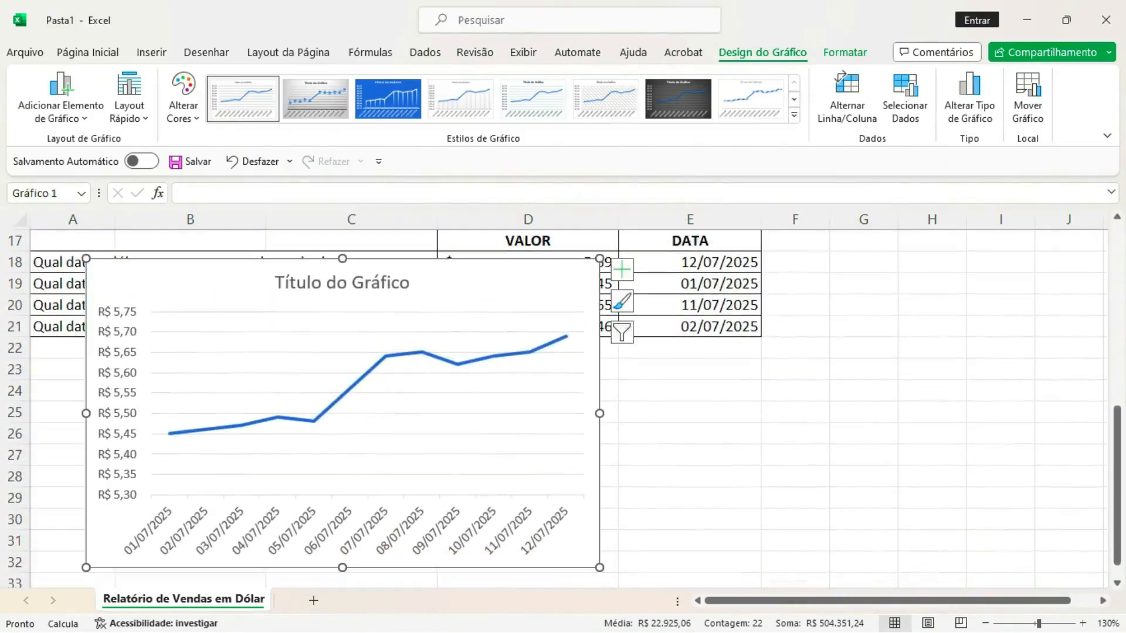
pyautogui.moveTo(1117, 530); pyautogui.dragTo(1117, 497)
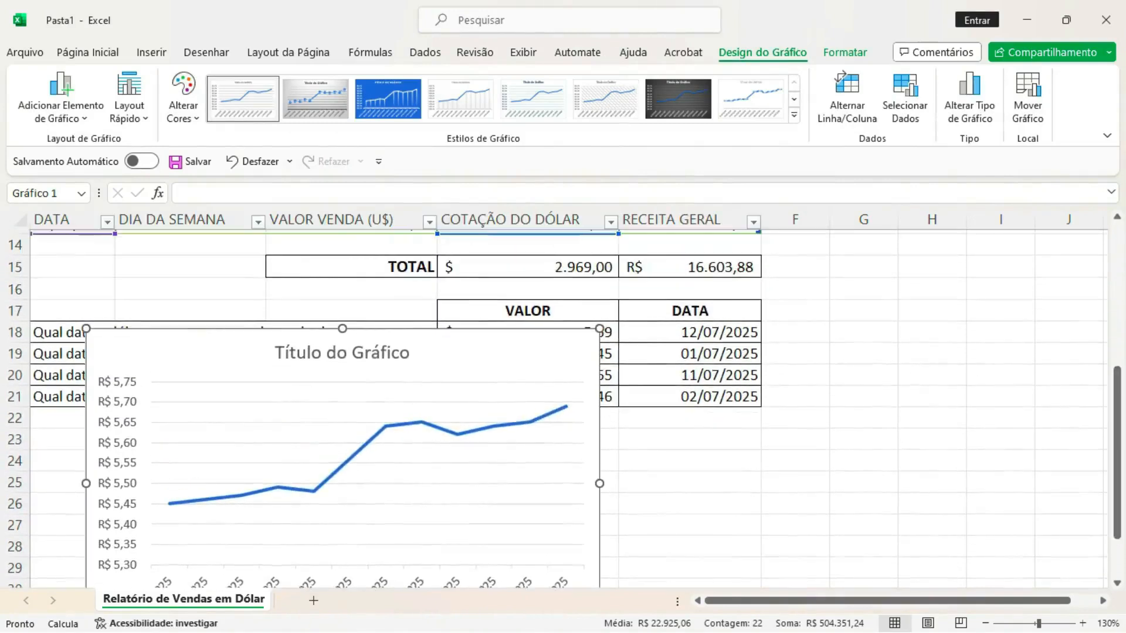
pyautogui.moveTo(498, 354); pyautogui.dragTo(443, 435)
pyautogui.moveTo(544, 564); pyautogui.dragTo(761, 564)
# Replace the chart's placeholder title with COTAÇÃO DO DÓLAR.
pyautogui.click(431, 436)
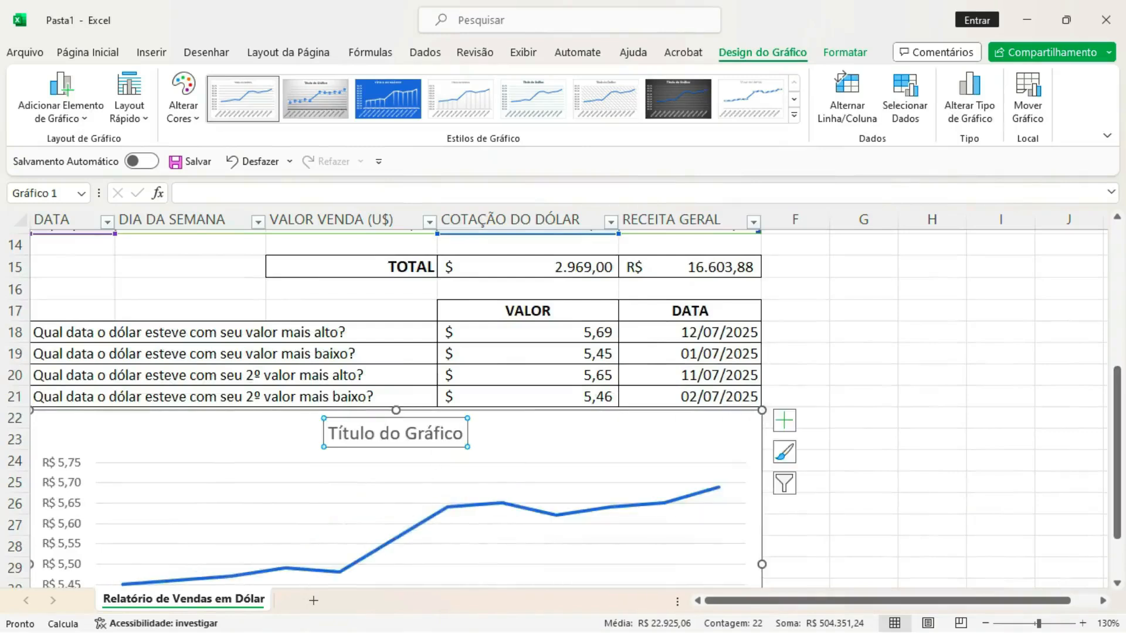
pyautogui.click(433, 435)
pyautogui.press('BackSpace')
pyautogui.press('BackSpace')
pyautogui.press('BackSpace')
pyautogui.press('BackSpace')
pyautogui.press('BackSpace')
pyautogui.press('BackSpace')
pyautogui.press('BackSpace')
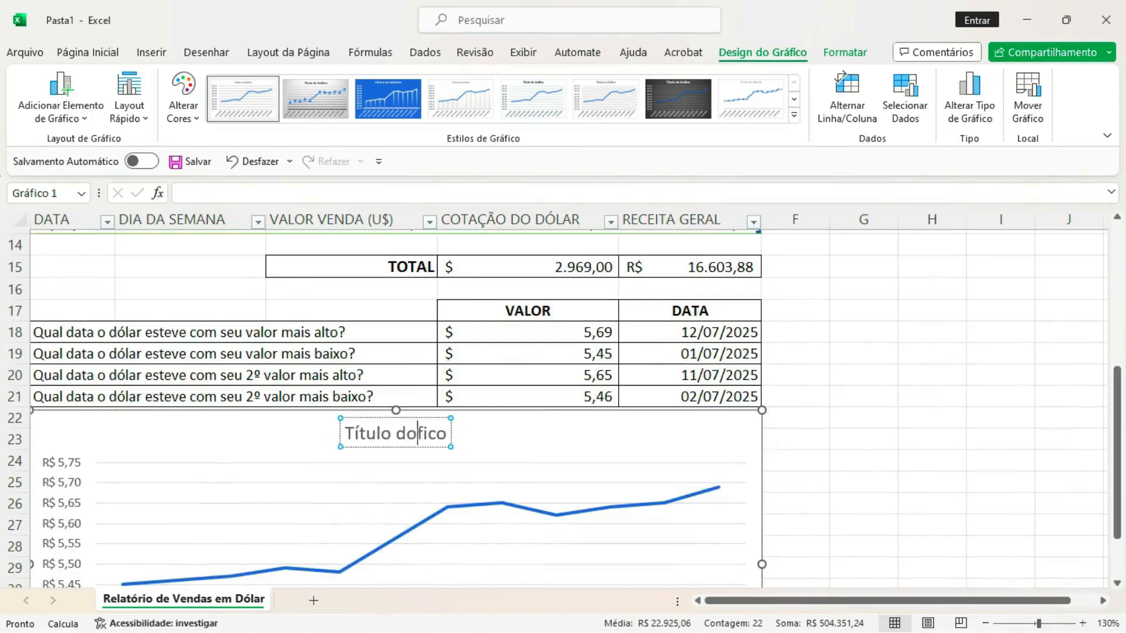
pyautogui.press('BackSpace')
pyautogui.press('BackSpace')
pyautogui.press('BackSpace')
pyautogui.press('BackSpace')
pyautogui.press('BackSpace')
pyautogui.press('BackSpace')
pyautogui.press('Delete')
pyautogui.press('Delete')
pyautogui.press('Delete')
pyautogui.press('Delete')
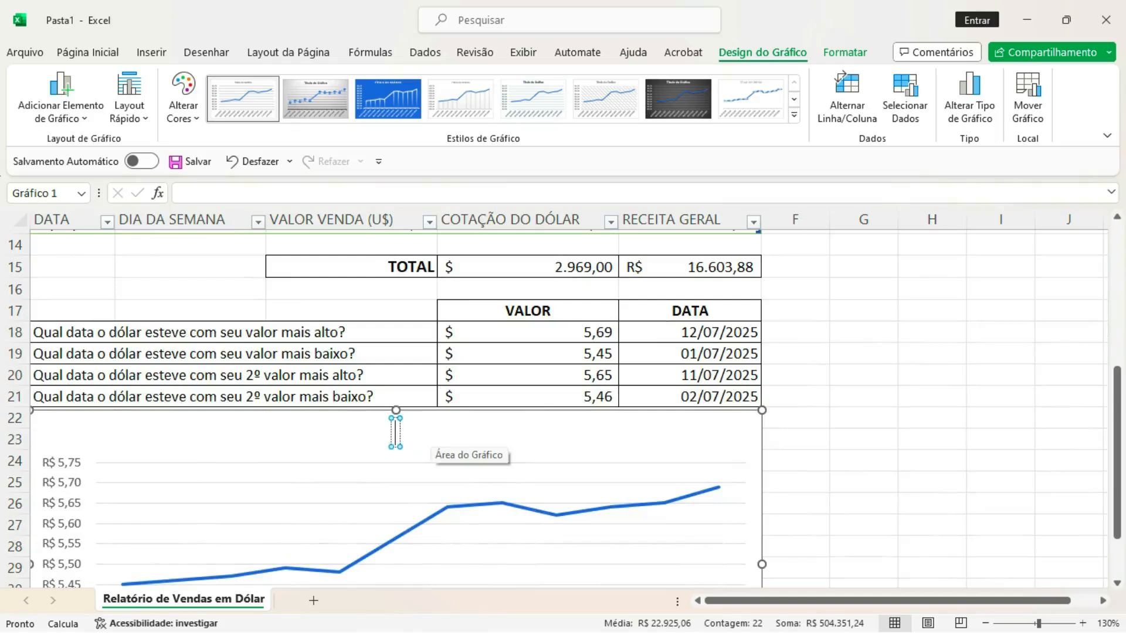
pyautogui.write('co')
pyautogui.press('BackSpace')
pyautogui.press('BackSpace')
pyautogui.write('CA')
pyautogui.press('BackSpace')
pyautogui.press('BackSpace')
pyautogui.write('COTAÇÃO')
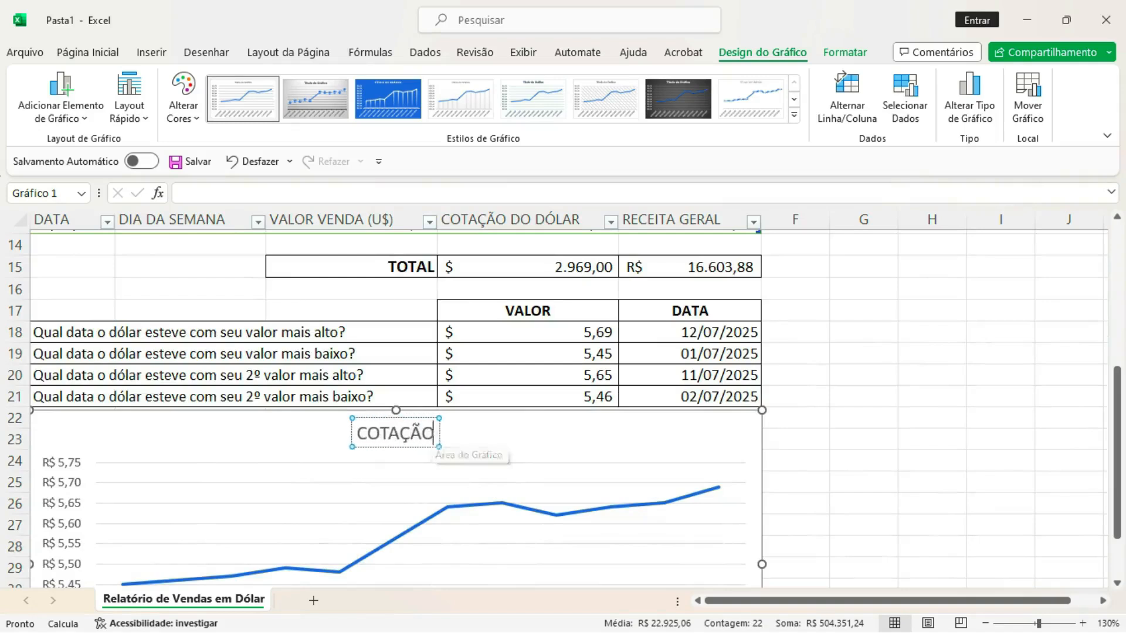
pyautogui.write(' DO DÓLAR')
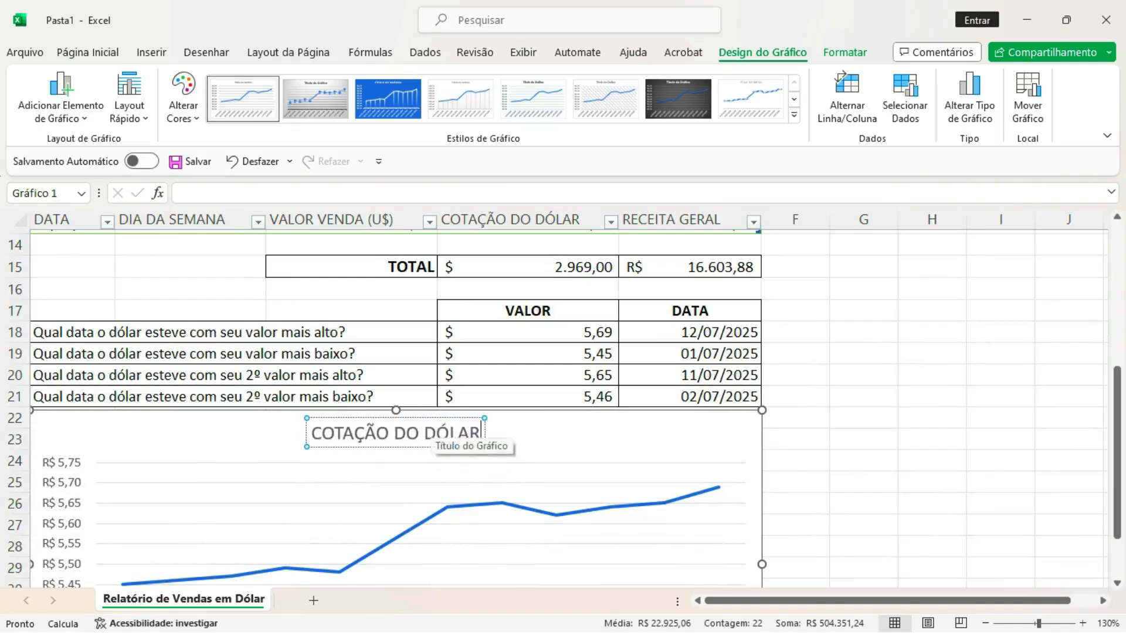
pyautogui.click(863, 462)
# Review the finished report from the sales table and totals to the question block and line chart.
pyautogui.moveTo(1116, 381); pyautogui.dragTo(1117, 437)
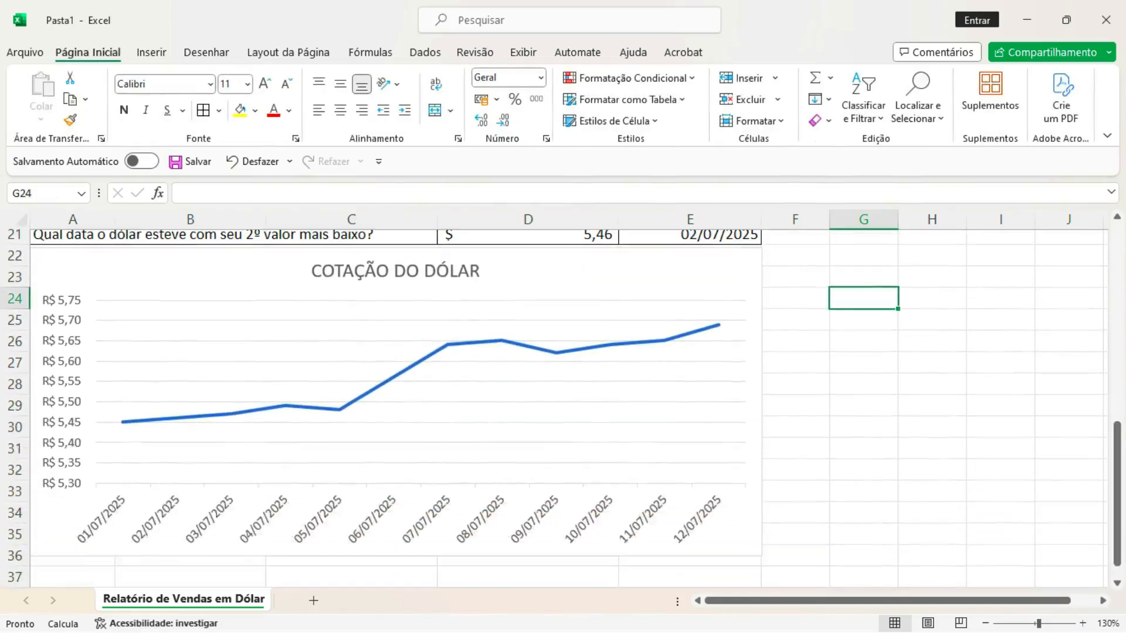
pyautogui.moveTo(1117, 493); pyautogui.dragTo(1117, 296)
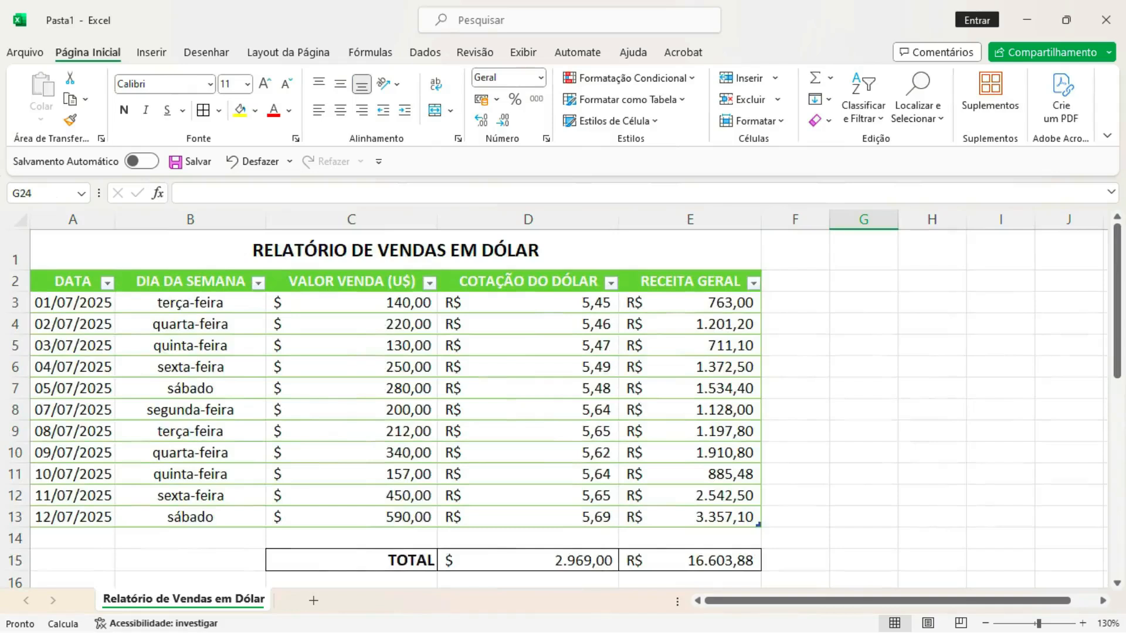
pyautogui.scroll(-3, 563, 408)
pyautogui.scroll(3, 563, 408)
pyautogui.scroll(-4, 563, 408)
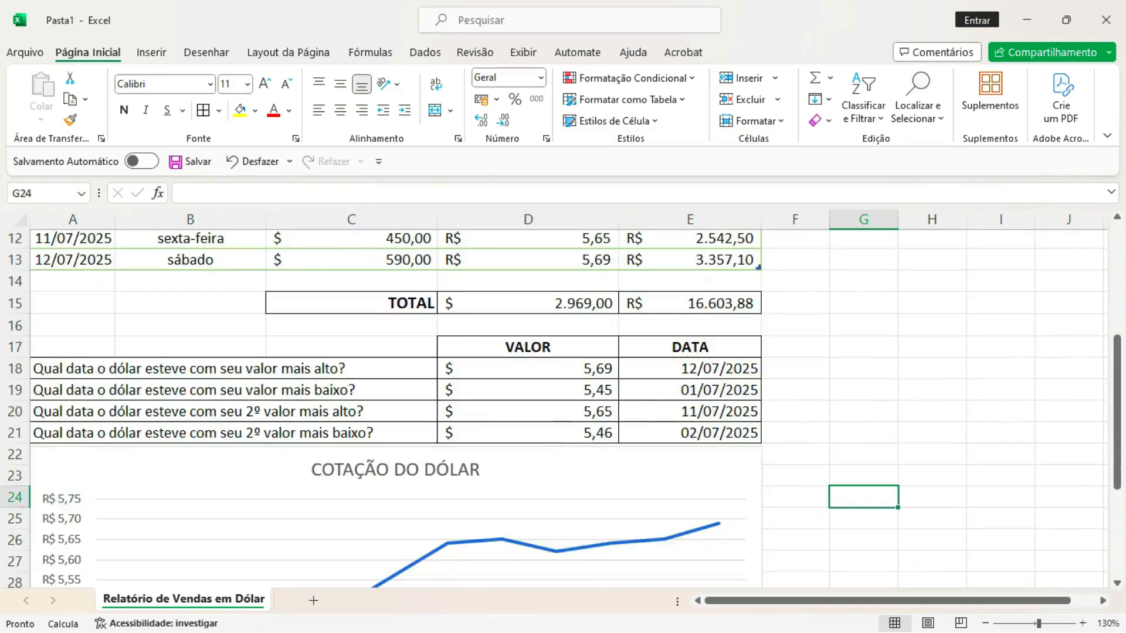
pyautogui.scroll(-2, 562, 408)
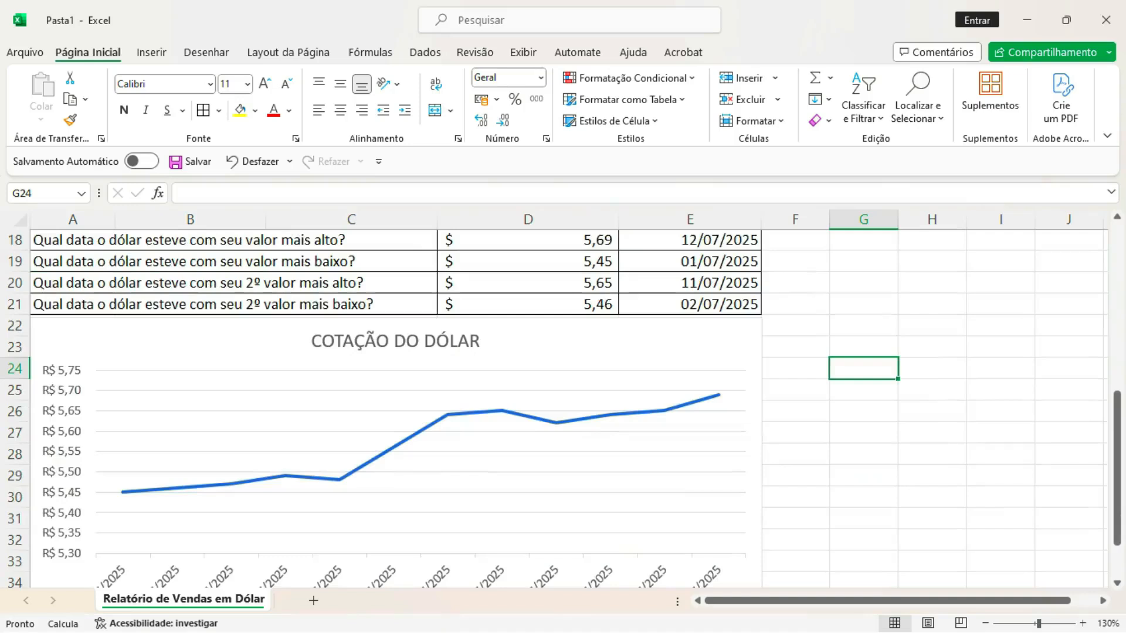
pyautogui.scroll(-2, 563, 408)
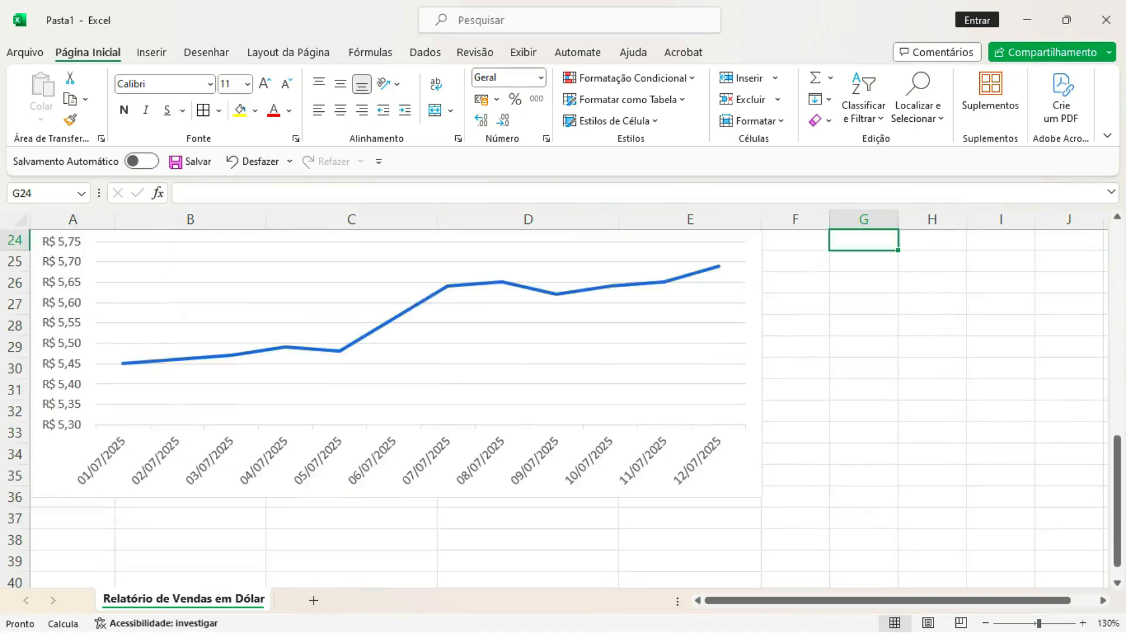
pyautogui.scroll(8, 563, 408)
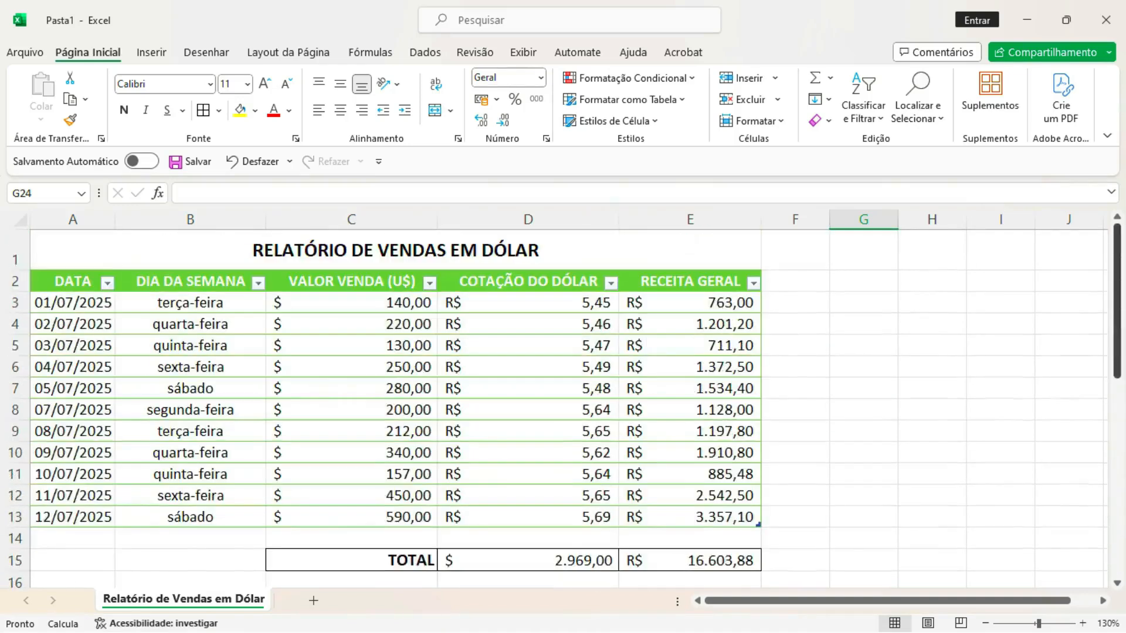
# Apply thick outside borders (Bordas Externas Espessas) around the whole report, from the title in A1 to E36 below the chart.
pyautogui.moveTo(396, 250); pyautogui.dragTo(692, 307)
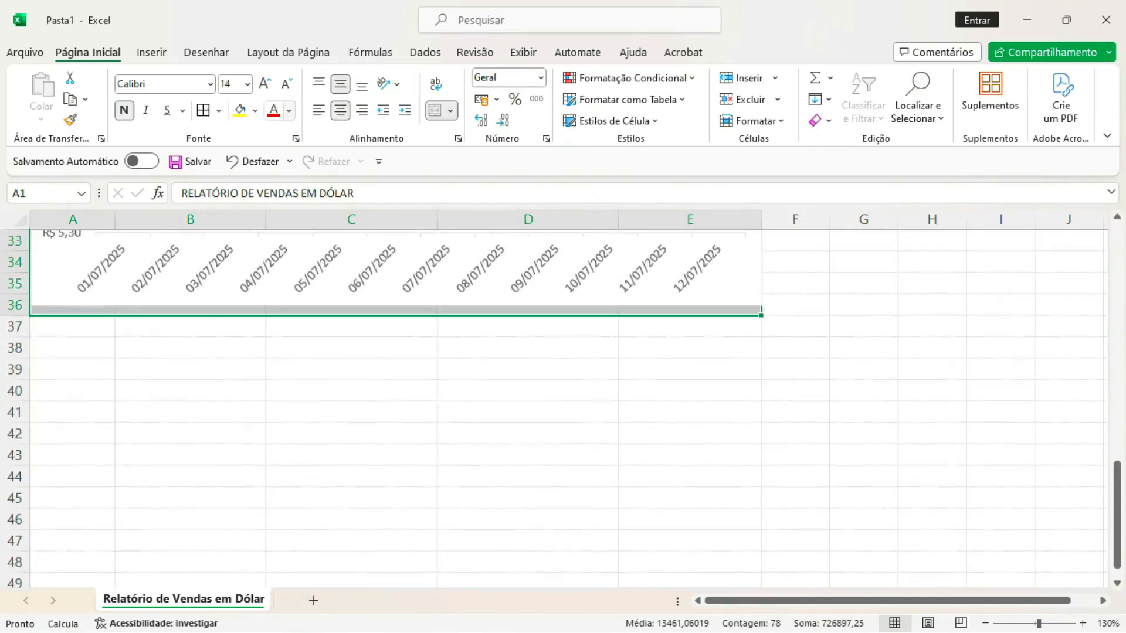
pyautogui.click(218, 110)
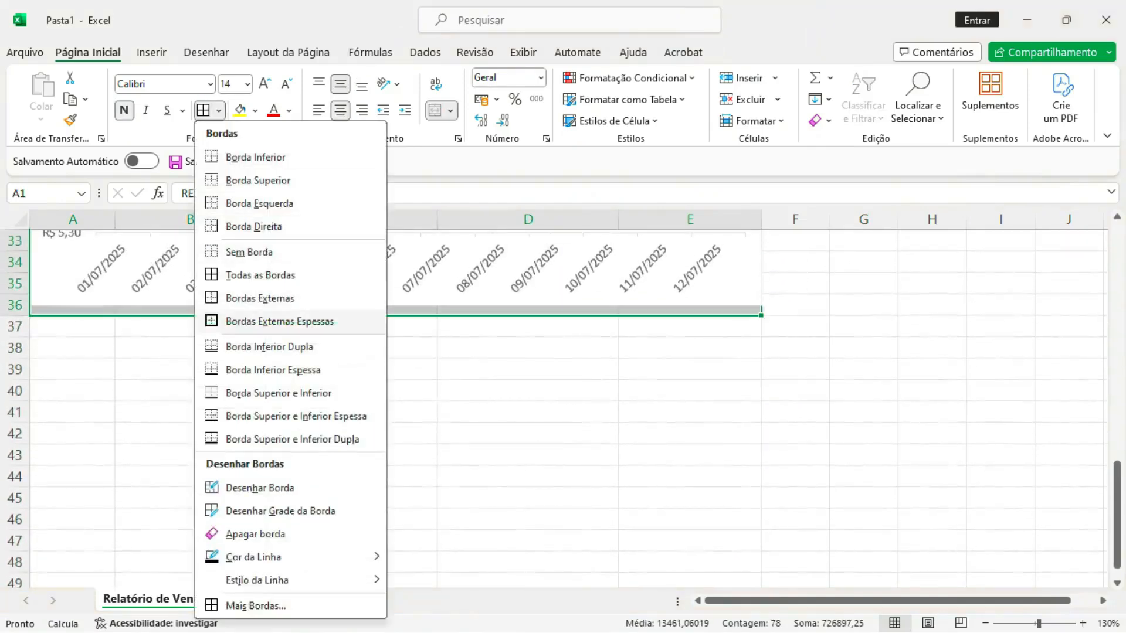
pyautogui.click(280, 321)
pyautogui.scroll(10, 352, 352)
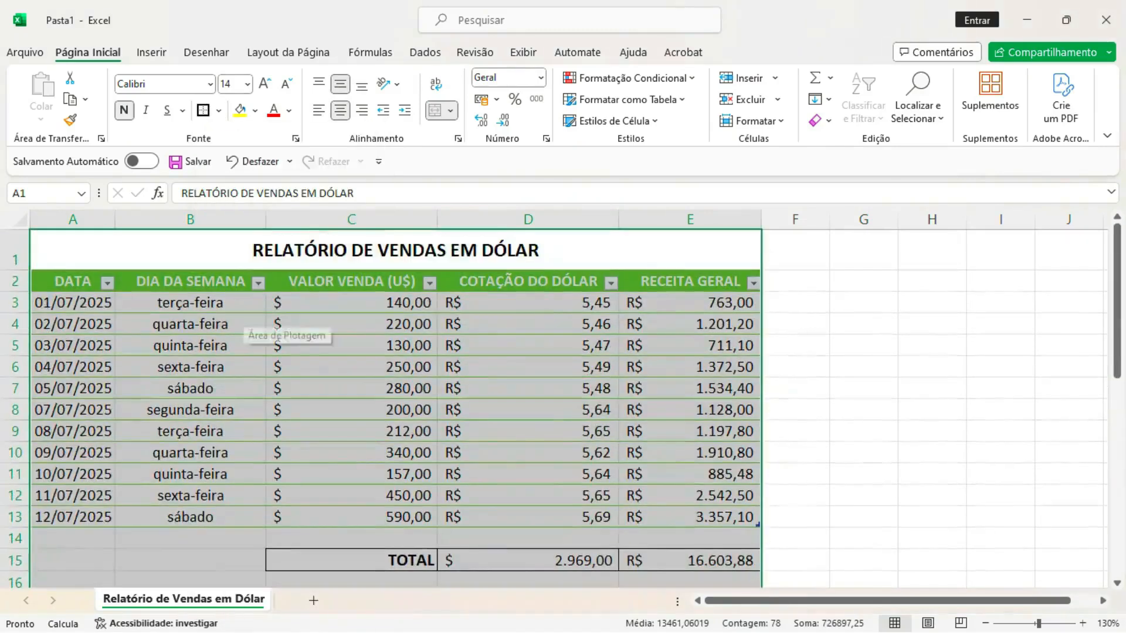
# Hide the worksheet's gridlines.
pyautogui.click(523, 53)
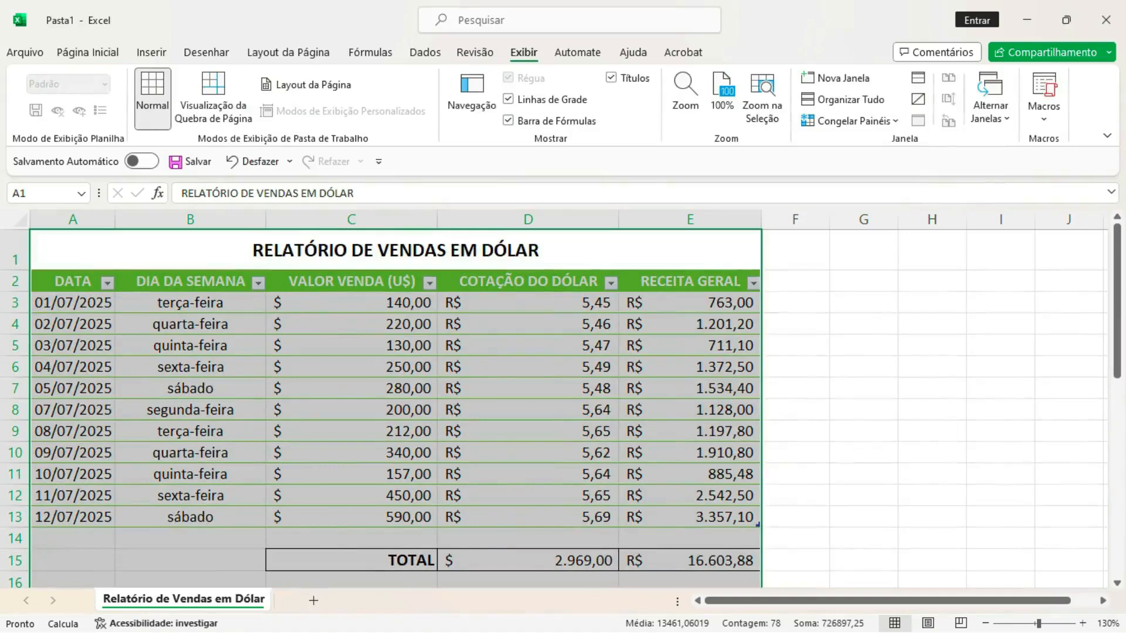
pyautogui.click(508, 99)
pyautogui.click(862, 302)
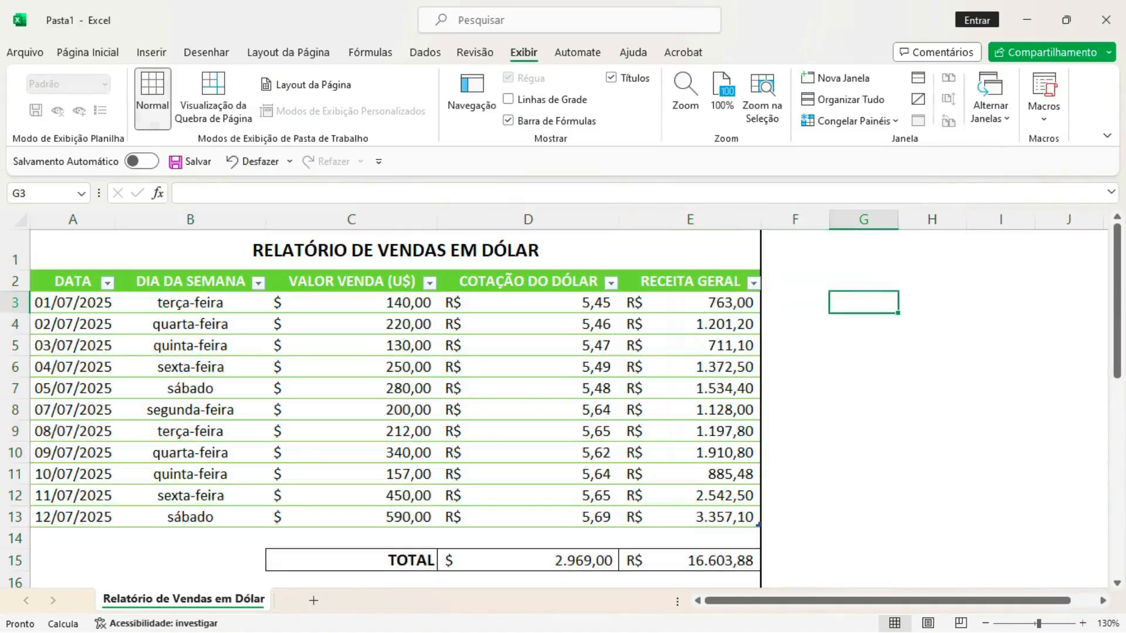
# Freeze the panes above row 3 so the report title and table header stay in place.
pyautogui.moveTo(71, 302); pyautogui.dragTo(739, 303)
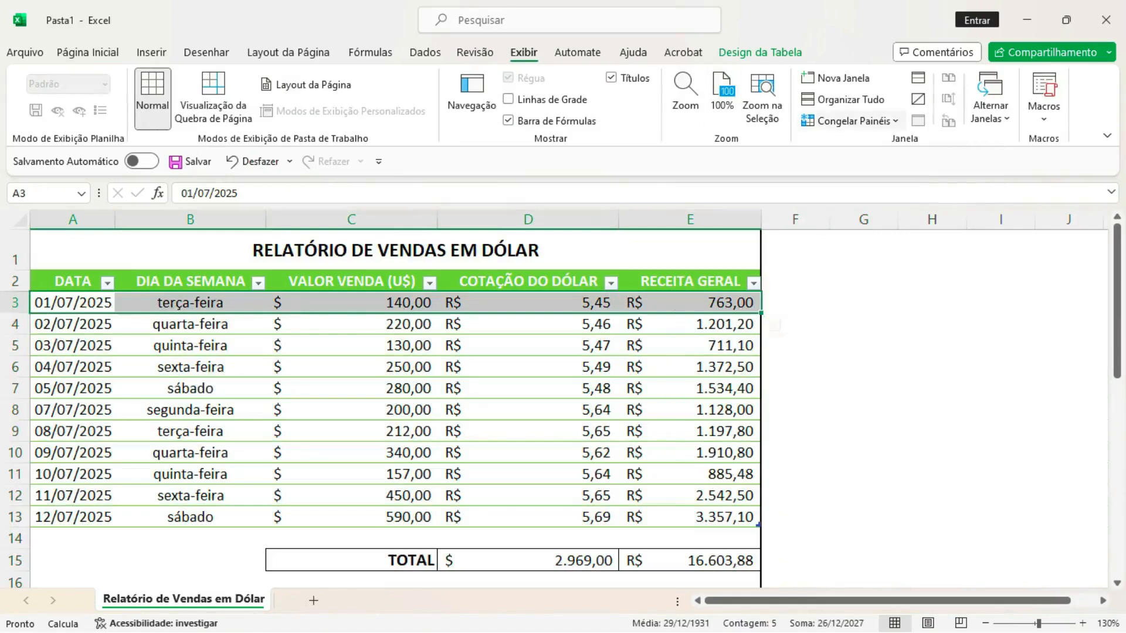
pyautogui.click(852, 120)
pyautogui.click(885, 154)
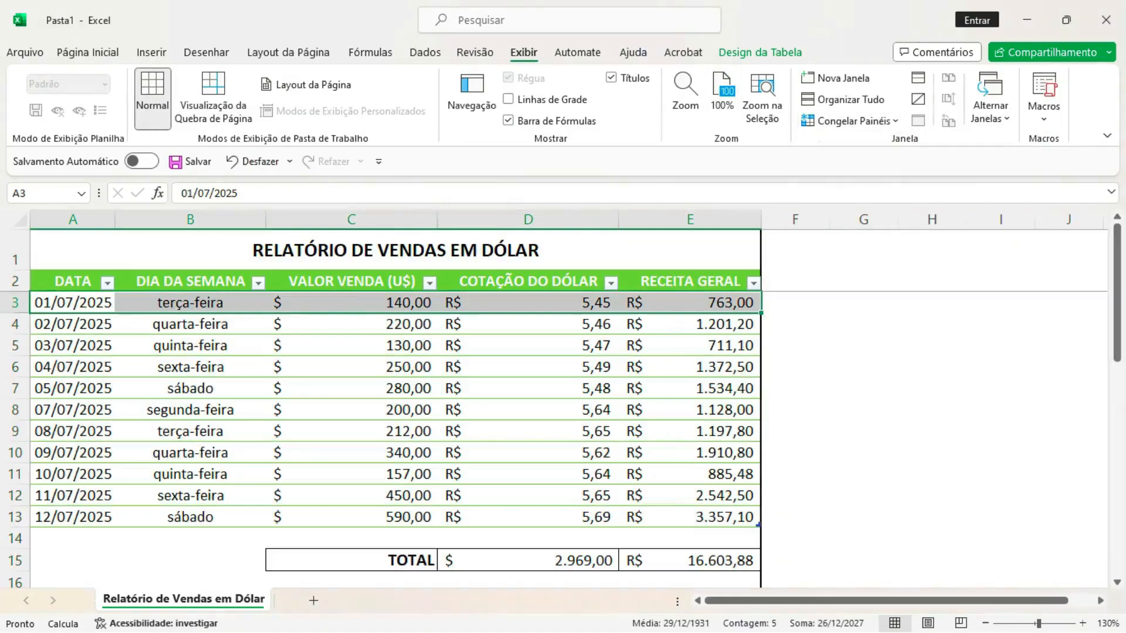
# Narrow the COTAÇÃO DO DÓLAR chart slightly at its right edge so it stays inside the report's thick border.
pyautogui.moveTo(1117, 291); pyautogui.dragTo(1117, 466)
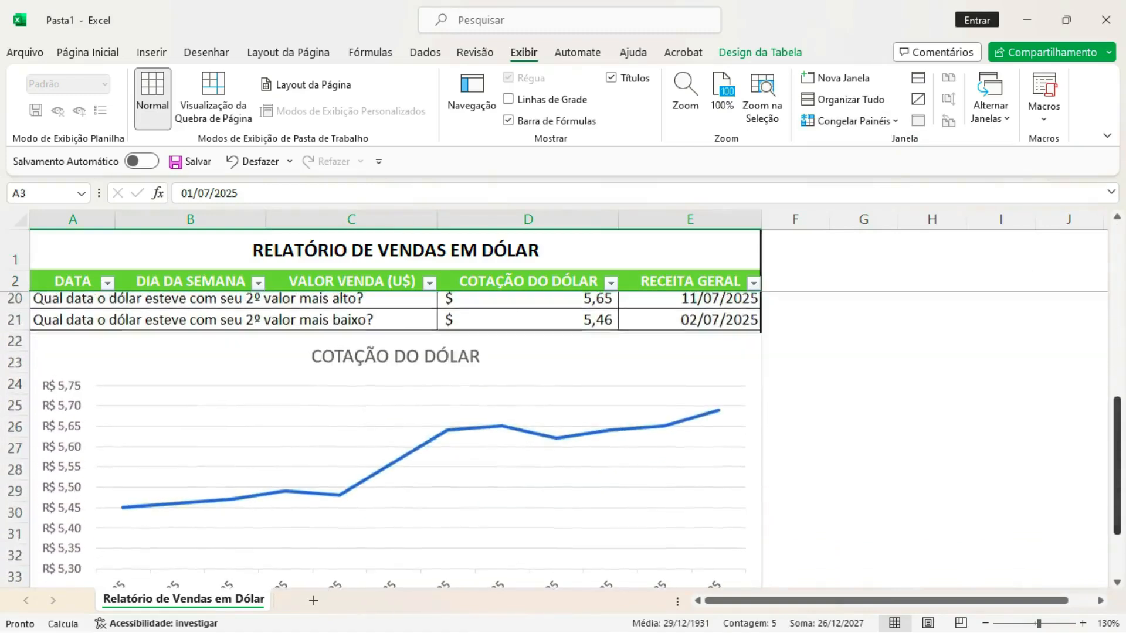
pyautogui.click(650, 359)
pyautogui.moveTo(762, 488); pyautogui.dragTo(757, 488)
pyautogui.click(795, 470)
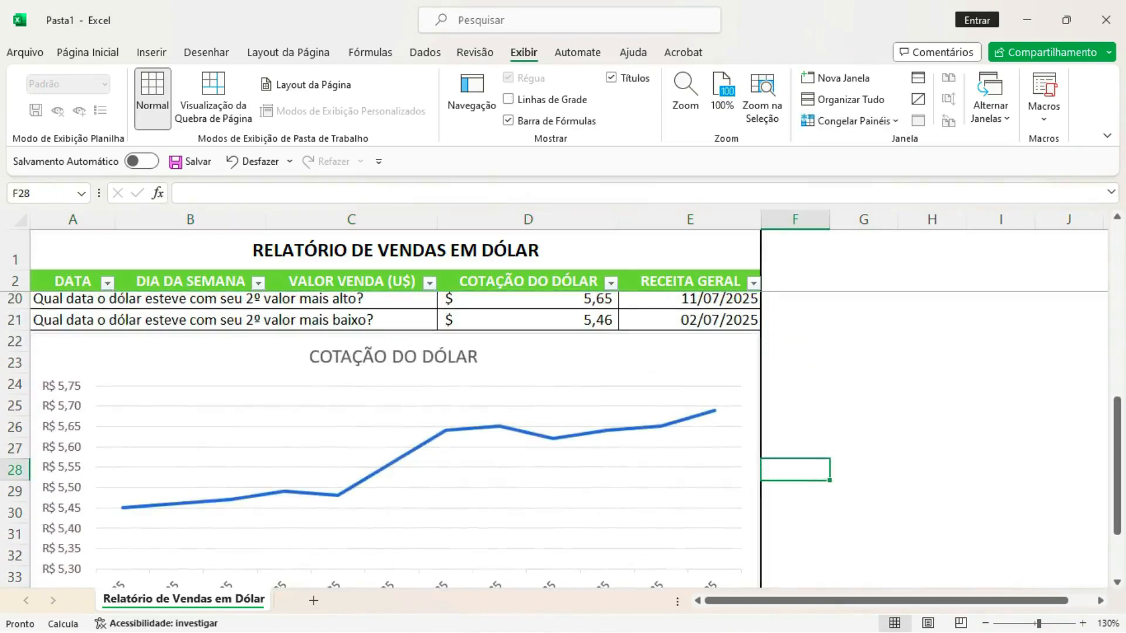
pyautogui.moveTo(1117, 466); pyautogui.dragTo(1117, 431)
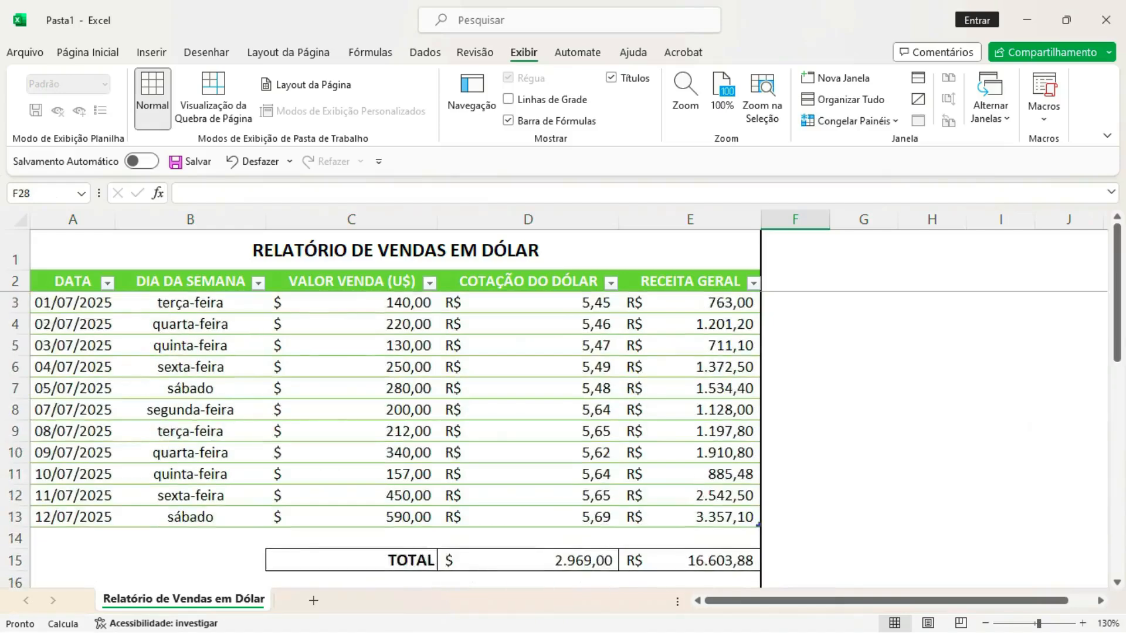
# Set the print page to landscape (Paisagem) orientation and centre the report on it horizontally and vertically.
pyautogui.hotkey('ctrl', 'p')
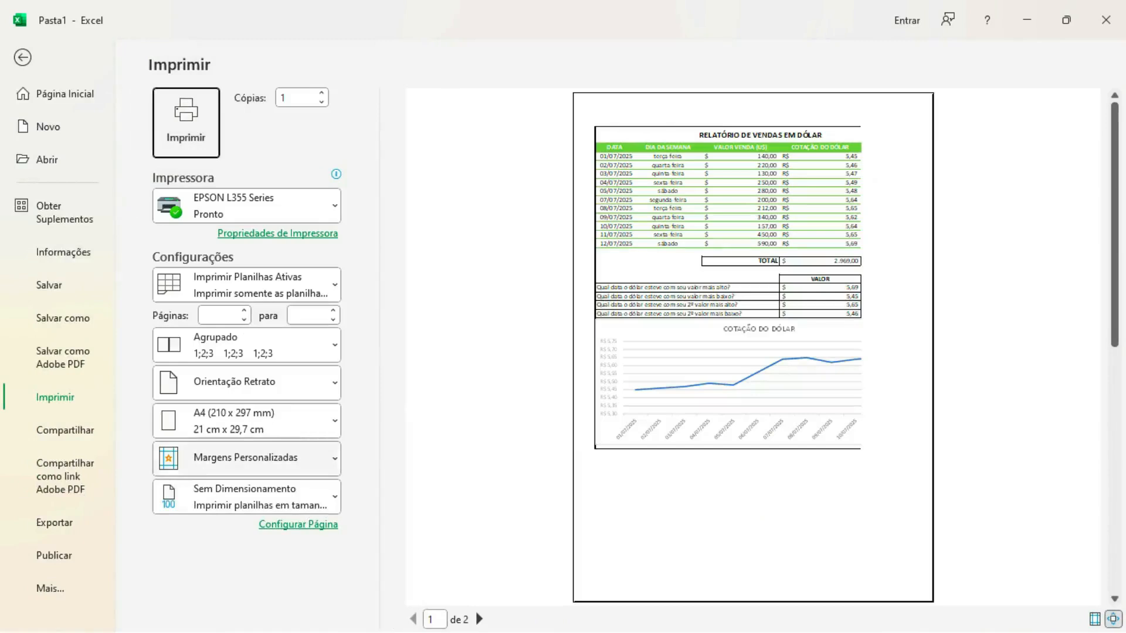
pyautogui.click(298, 524)
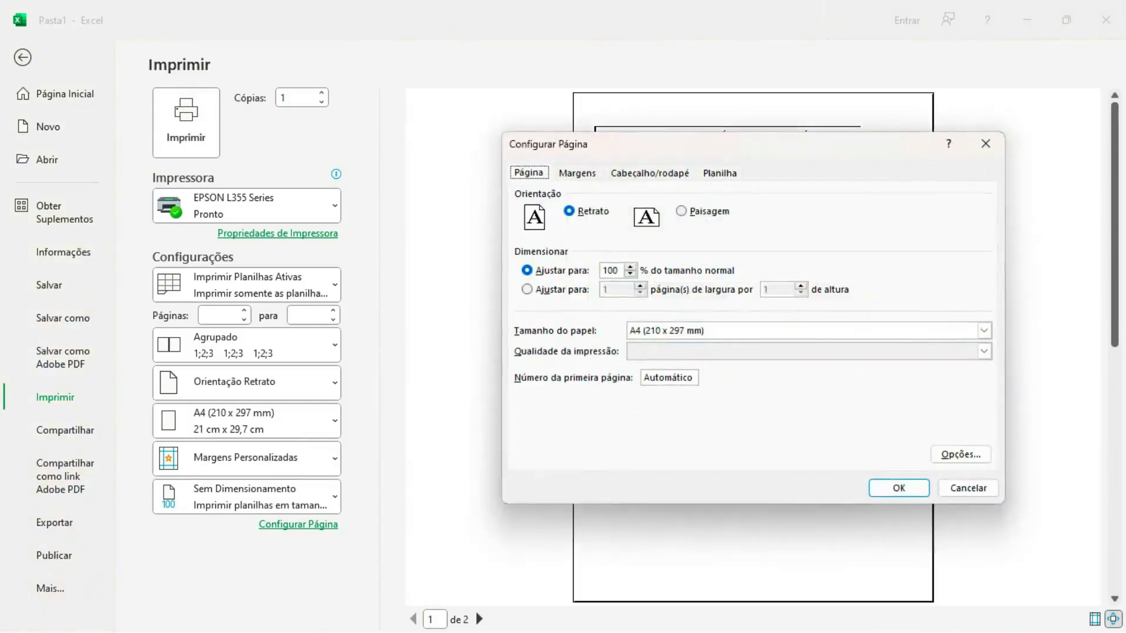
pyautogui.moveTo(768, 153); pyautogui.dragTo(704, 149)
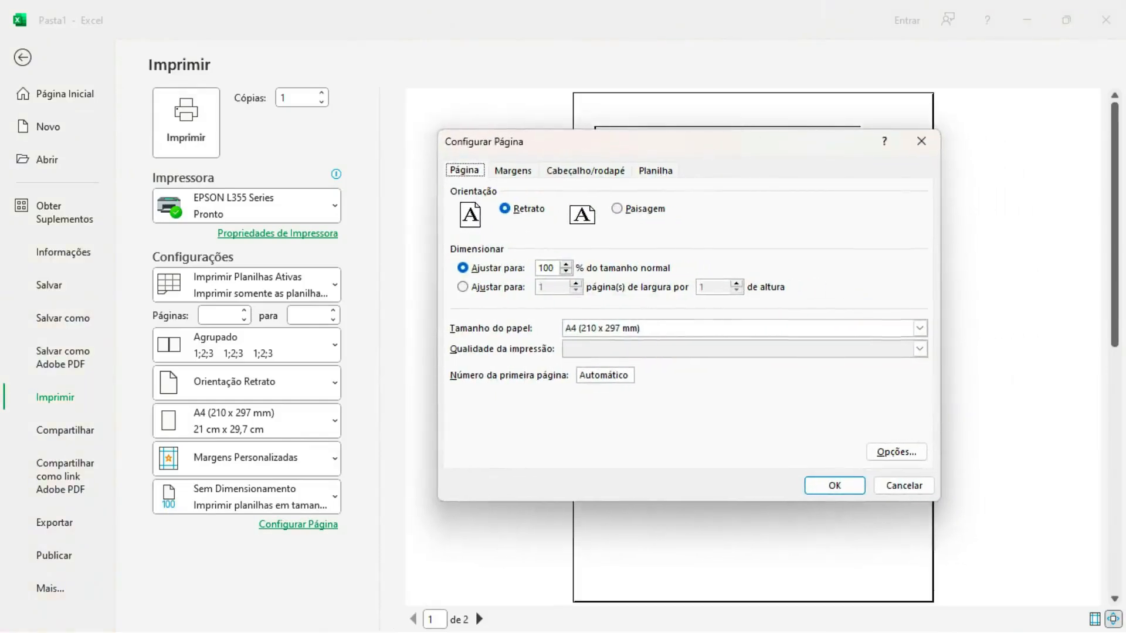
pyautogui.click(618, 209)
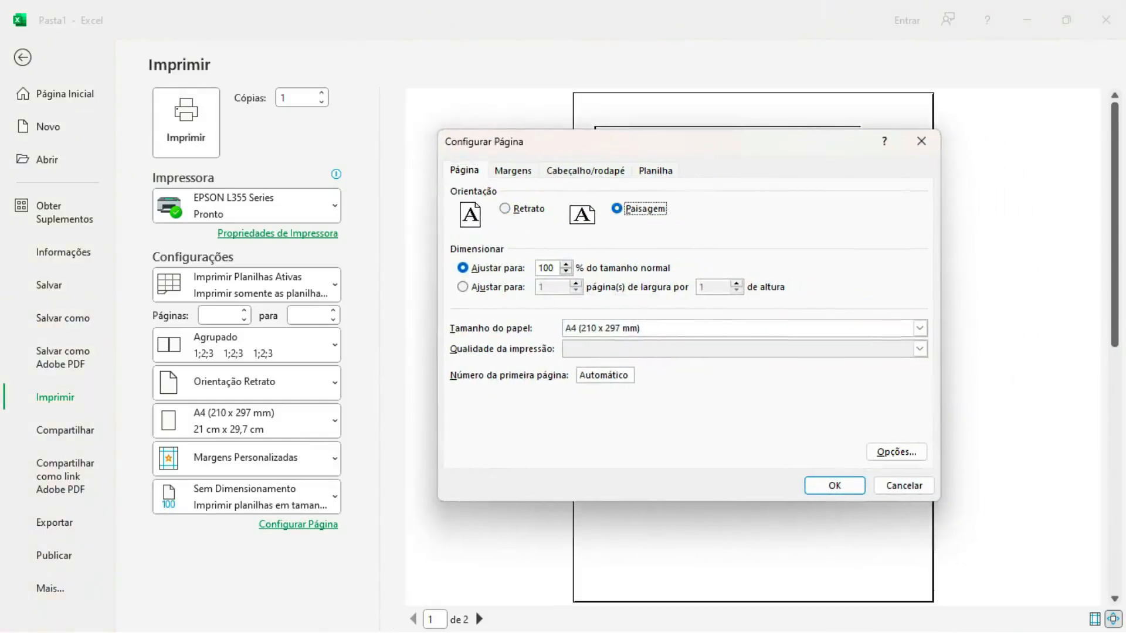
pyautogui.click(512, 170)
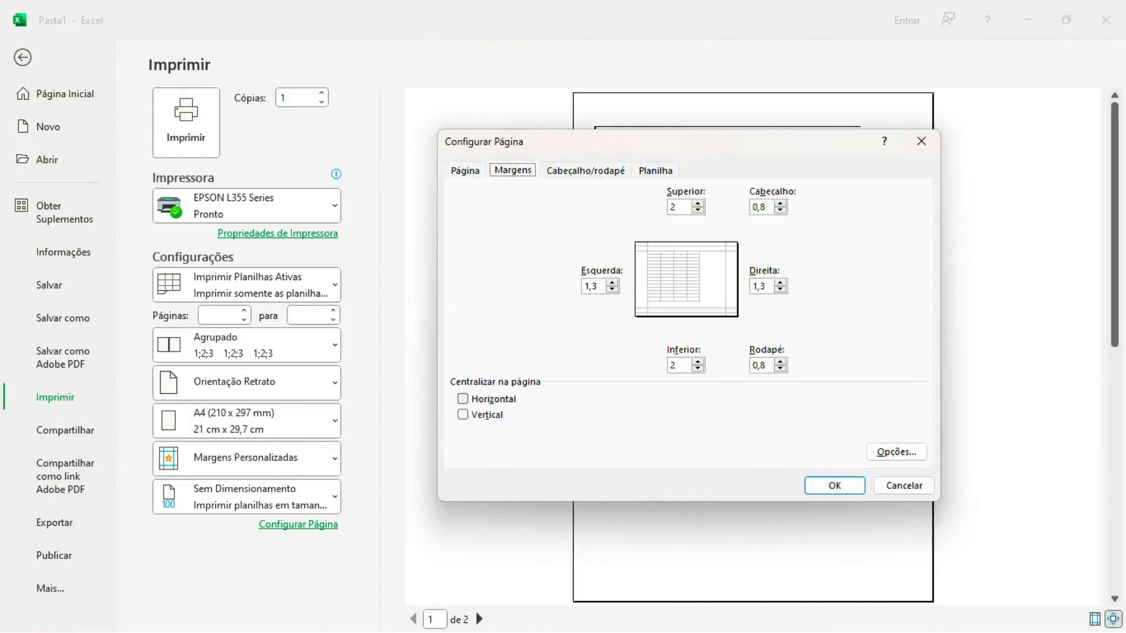
pyautogui.click(463, 399)
pyautogui.click(463, 415)
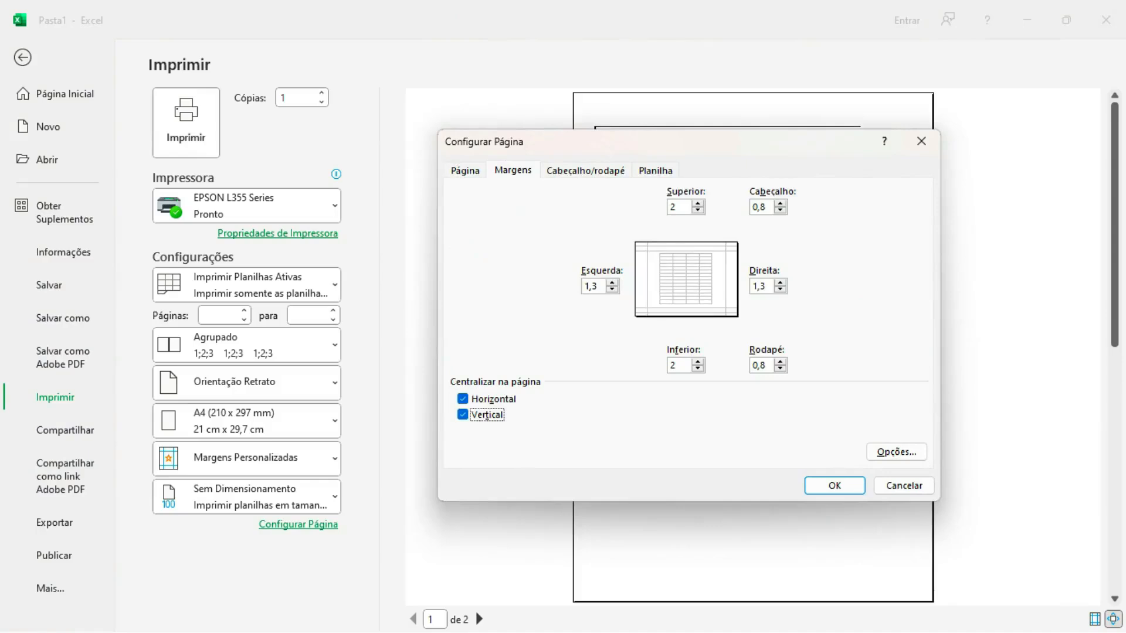
# Add the page header Relatório de Vendas em Dólar and the footer Confidencial; 26/06/2025; Página 1, and apply the page setup.
pyautogui.click(585, 171)
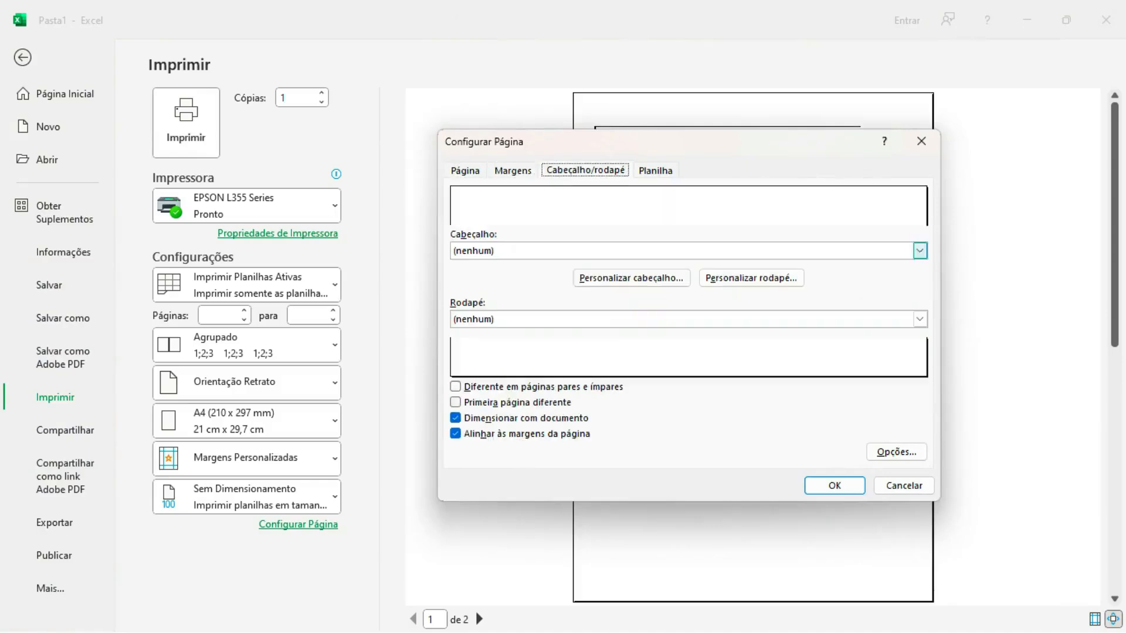
pyautogui.click(920, 250)
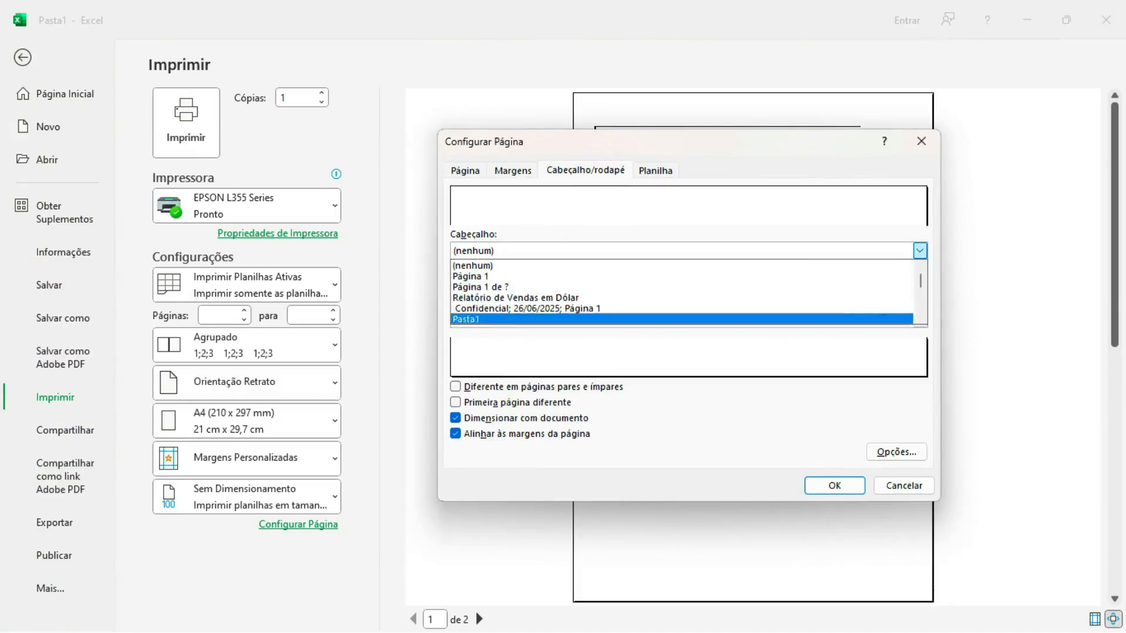
pyautogui.click(516, 298)
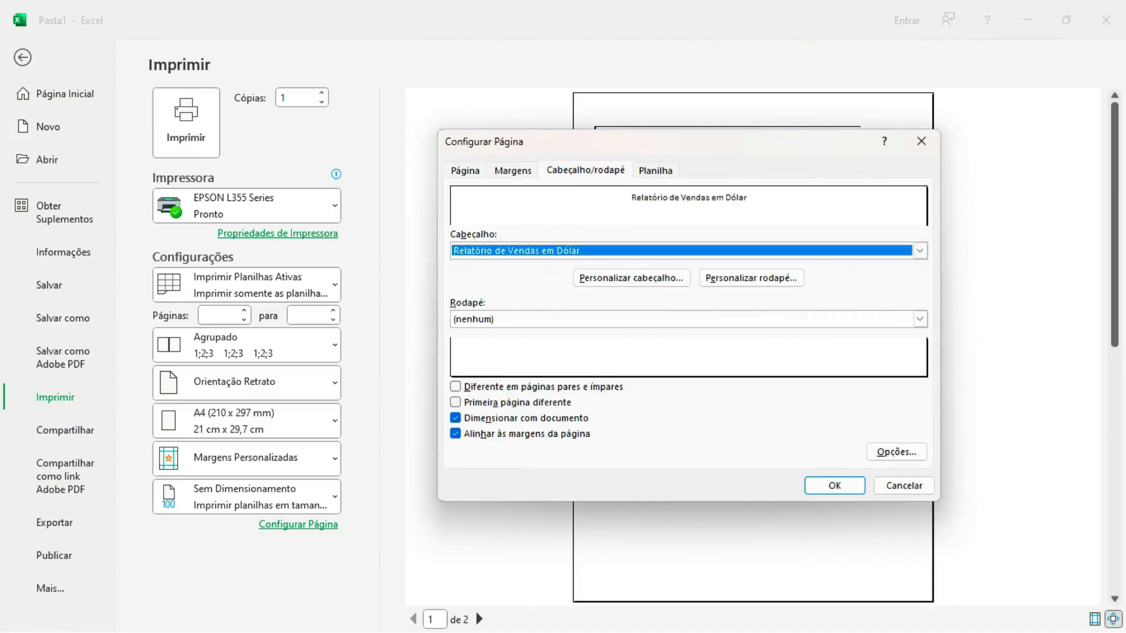
pyautogui.click(919, 319)
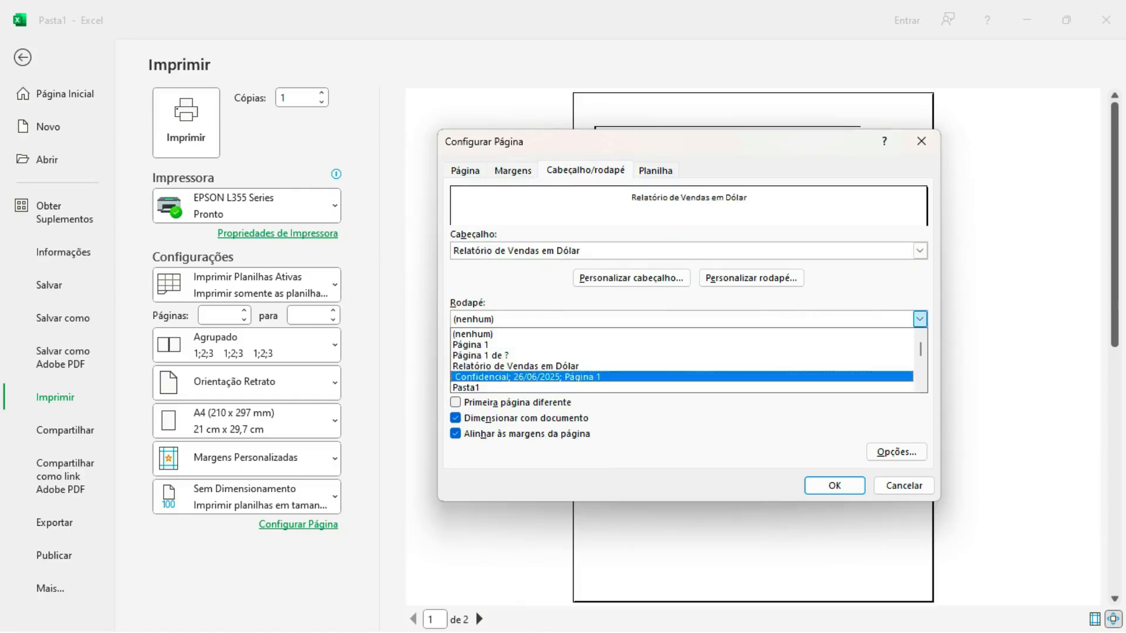
pyautogui.click(528, 377)
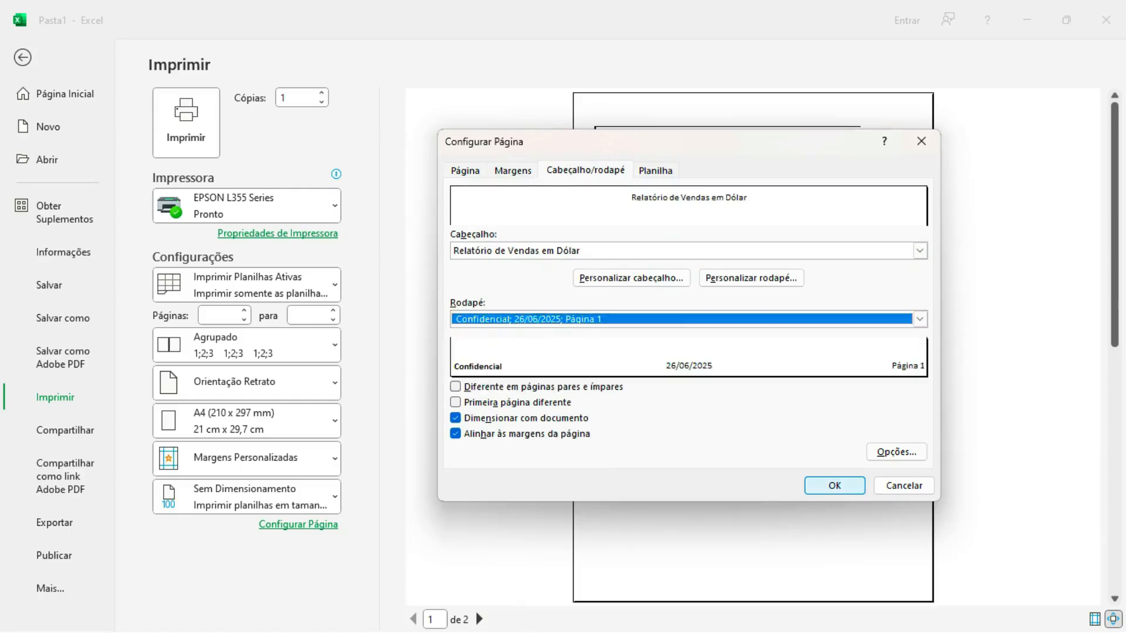
pyautogui.click(834, 485)
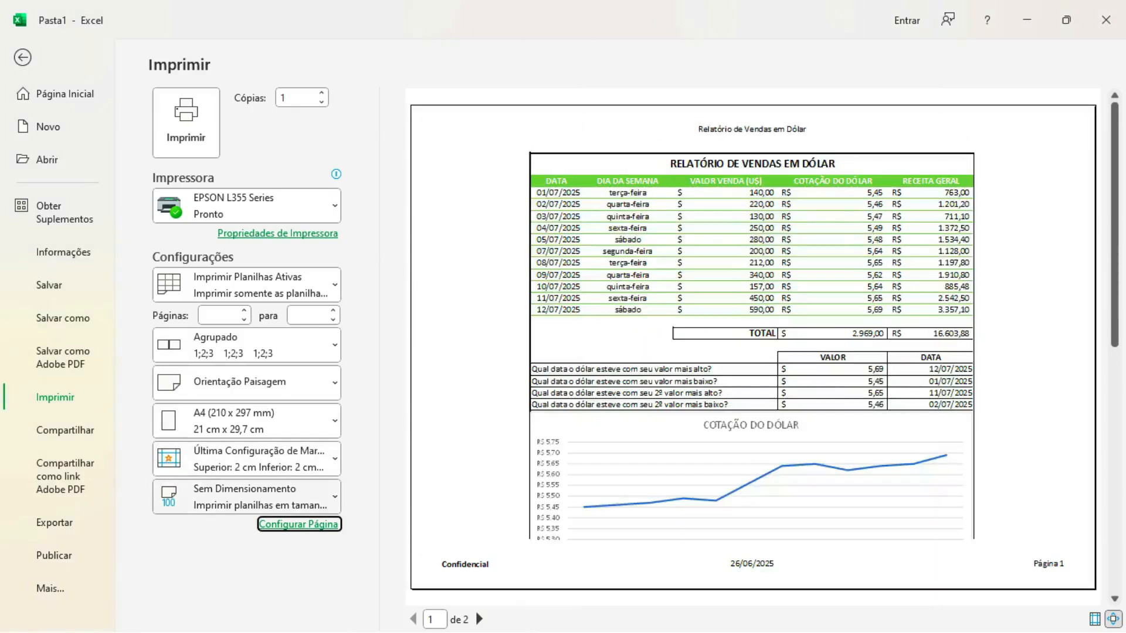
# Scale the printout with Ajustar Planilha em Uma Página so the whole sheet fits on one page.
pyautogui.click(264, 496)
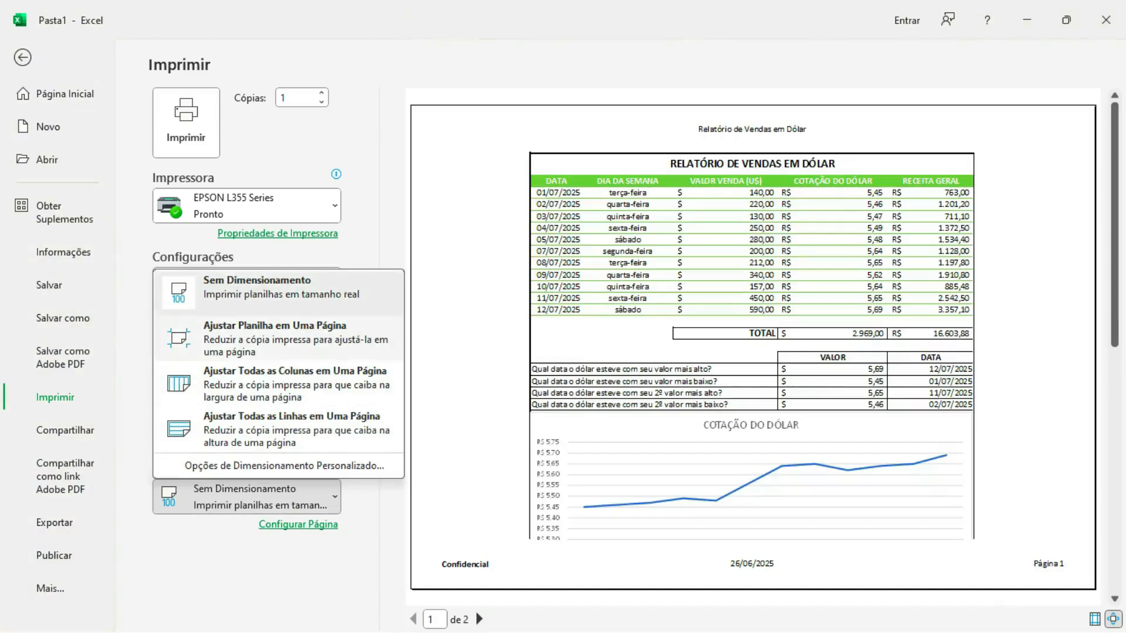
pyautogui.click(275, 333)
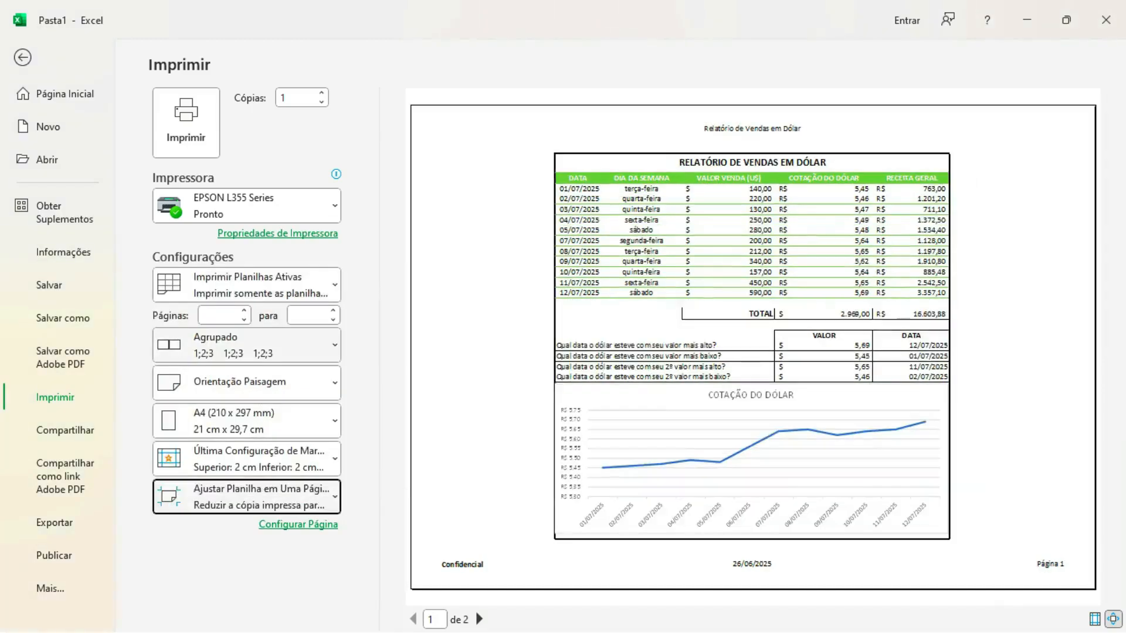